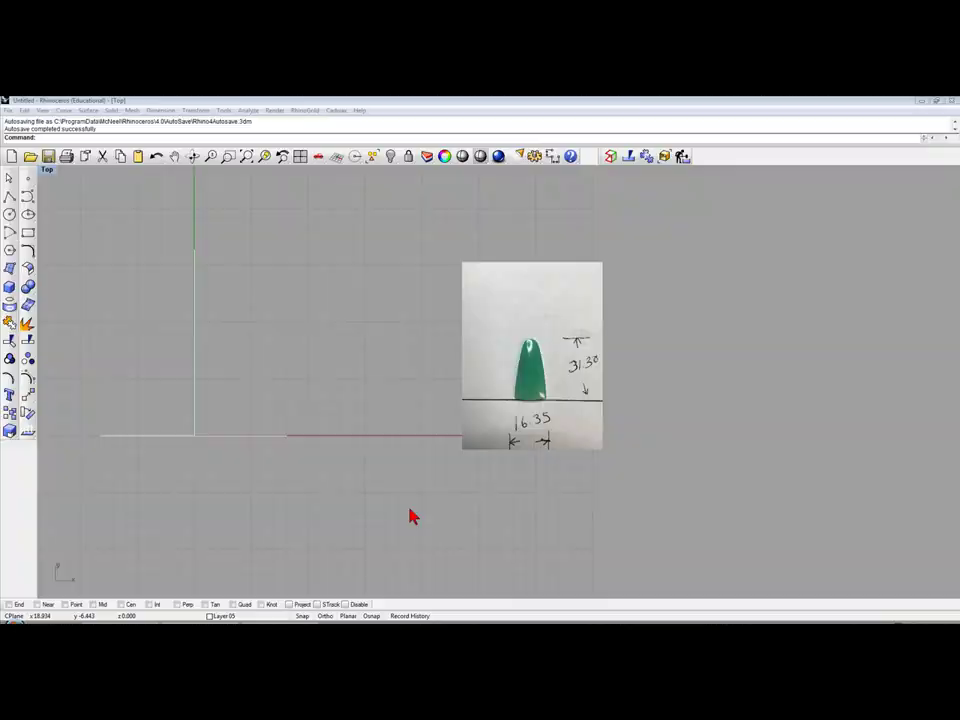
Step: Frame the axes and reference photo together, and try out a floating line toolbar
right_drag(412, 517, 461, 527)
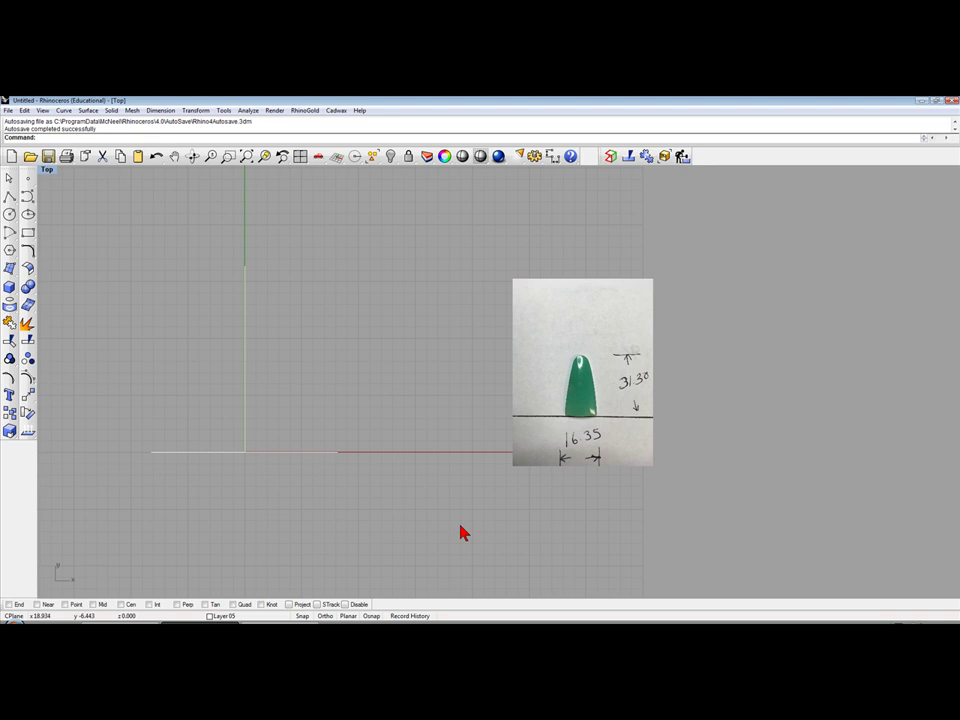
scroll(600, 403, up, 1)
scroll(600, 404, up, 1)
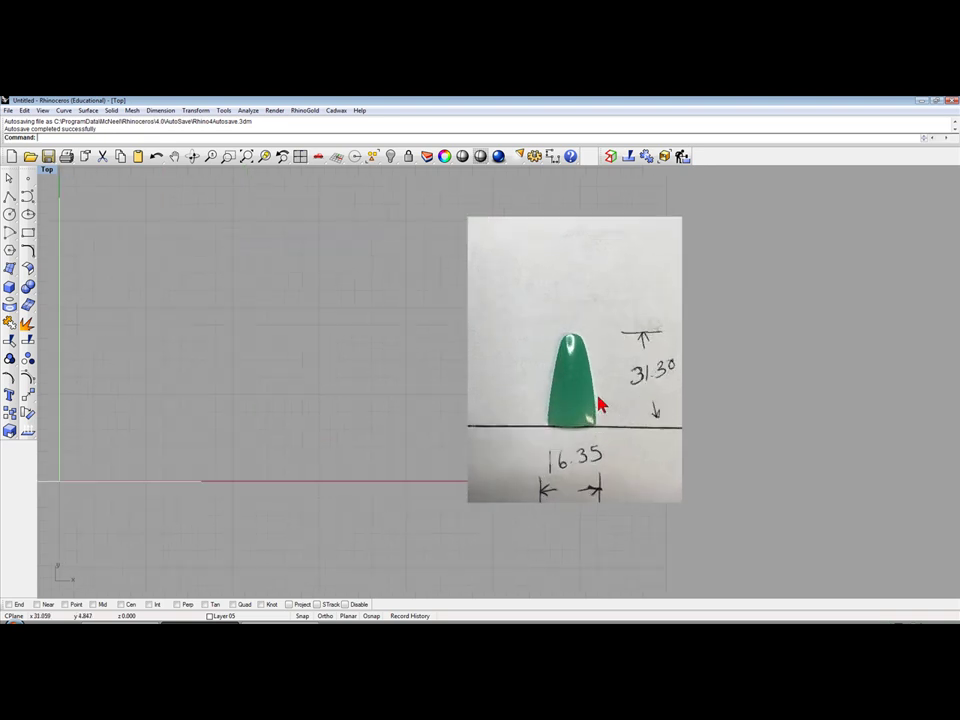
scroll(600, 403, down, 1)
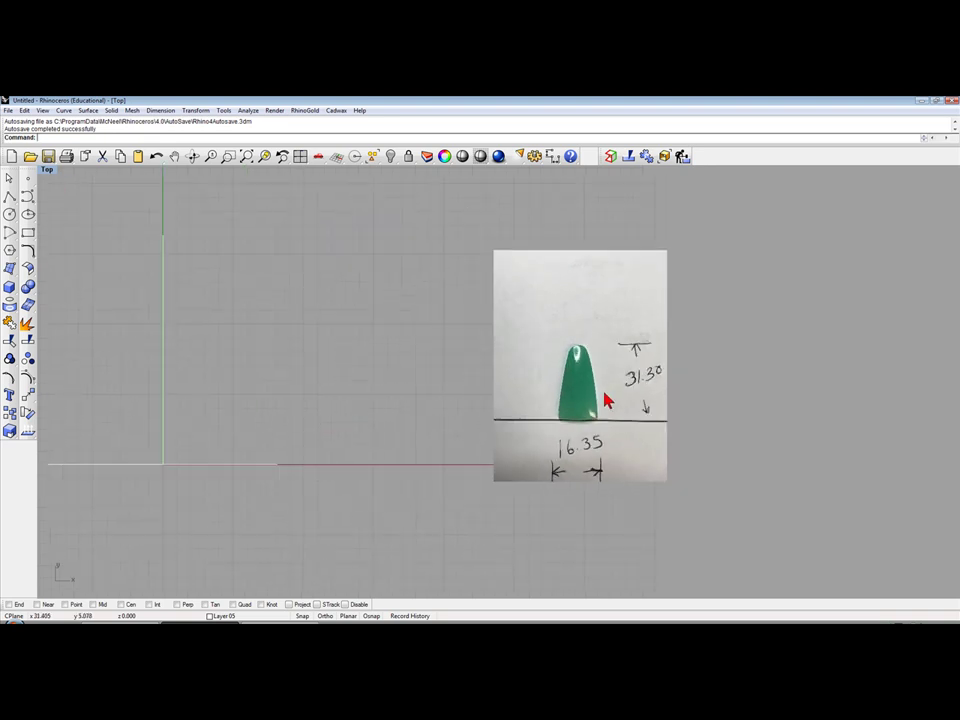
right_drag(605, 401, 477, 416)
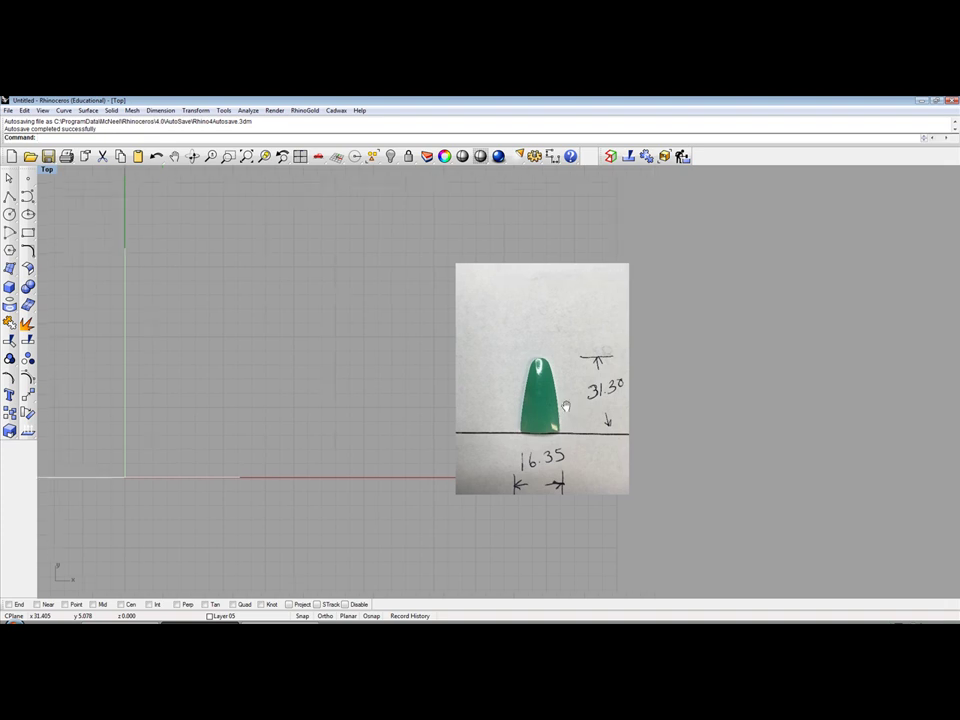
scroll(477, 416, up, 1)
scroll(477, 416, up, 2)
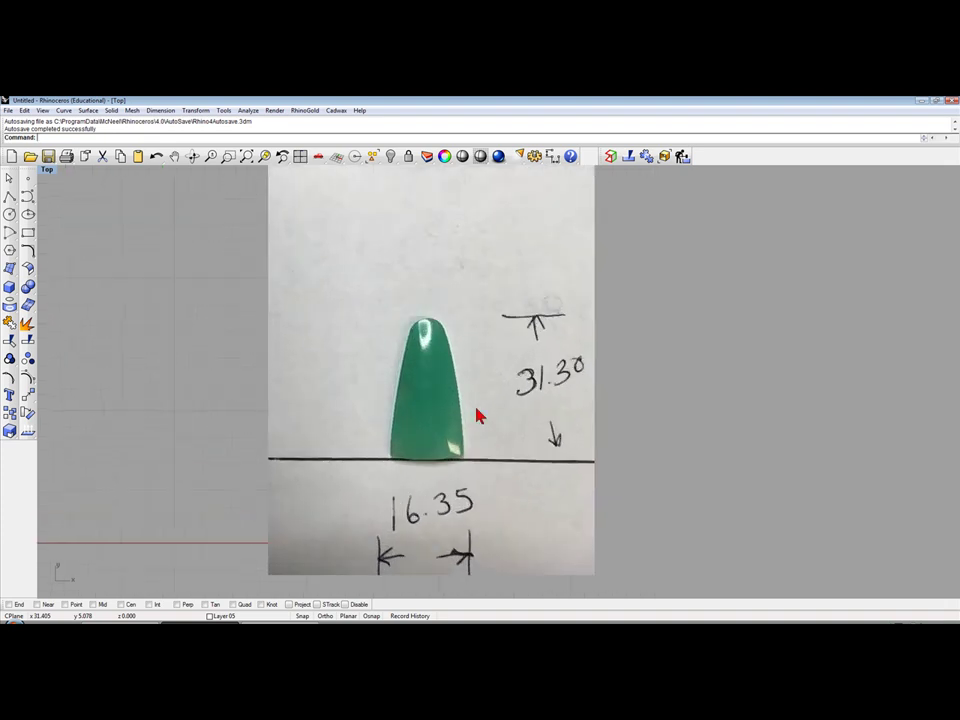
scroll(490, 430, down, 1)
scroll(503, 460, down, 1)
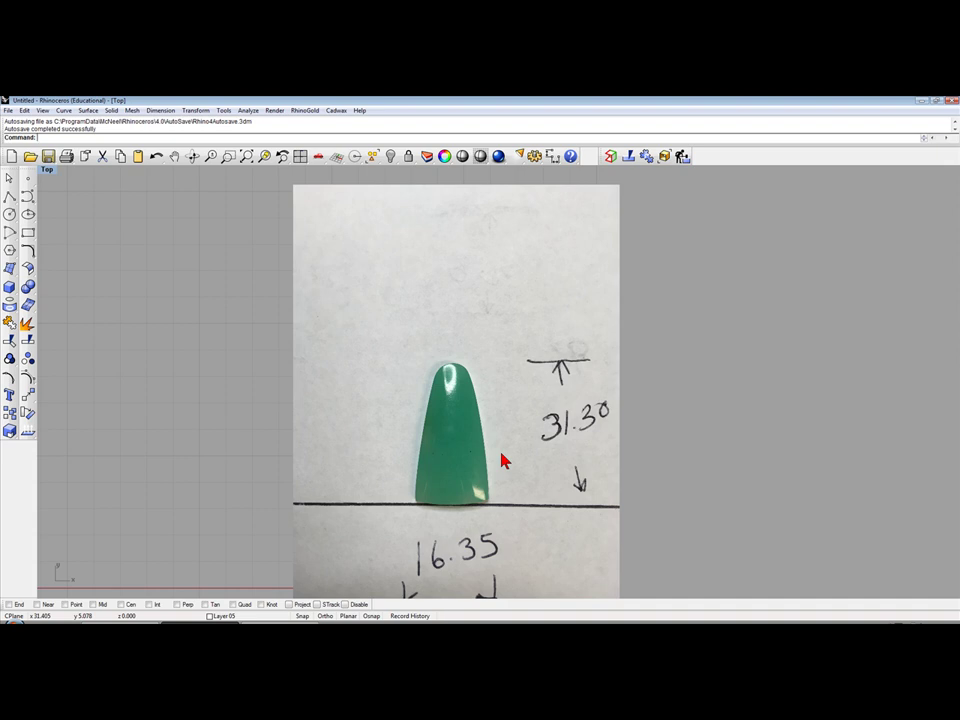
scroll(502, 460, down, 1)
scroll(521, 454, down, 2)
right_drag(527, 454, 595, 438)
scroll(597, 440, down, 1)
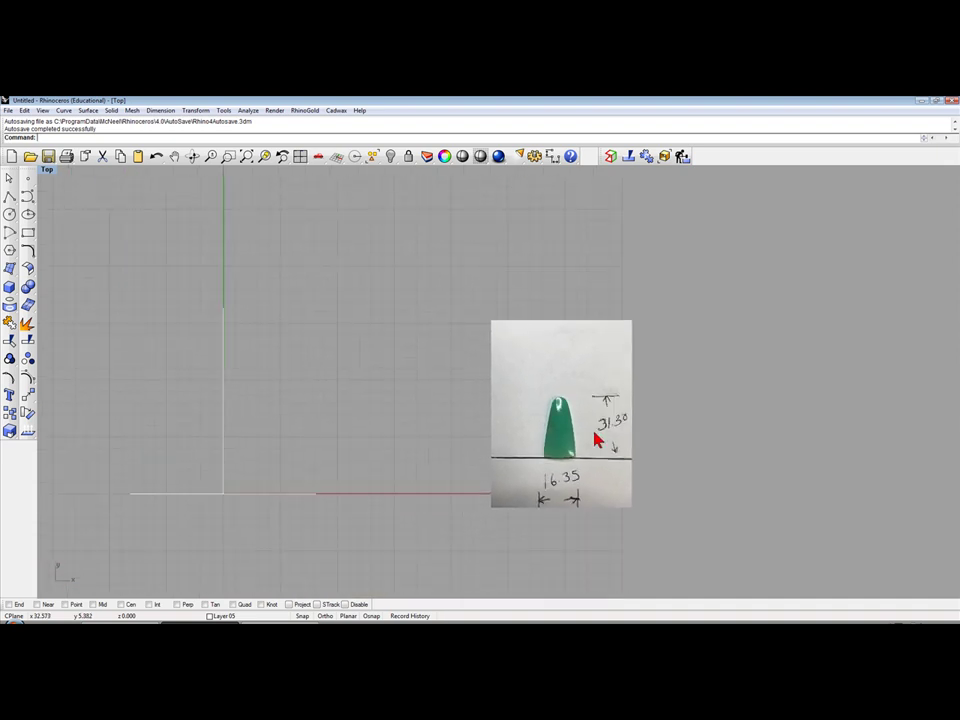
scroll(596, 438, up, 1)
scroll(596, 438, up, 1)
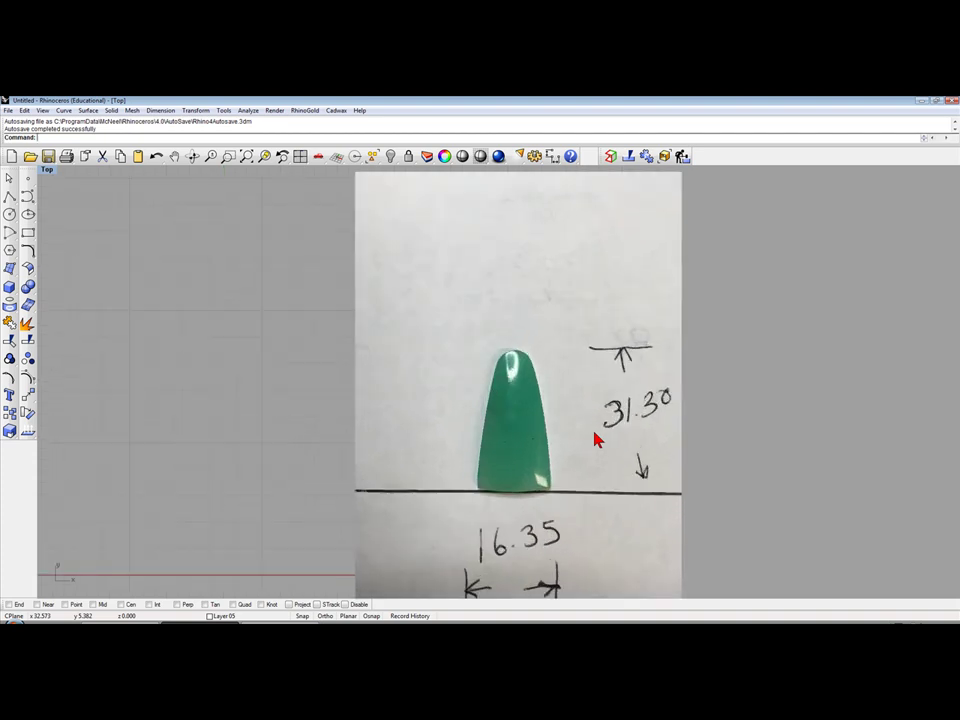
scroll(596, 438, down, 1)
right_drag(597, 439, 532, 440)
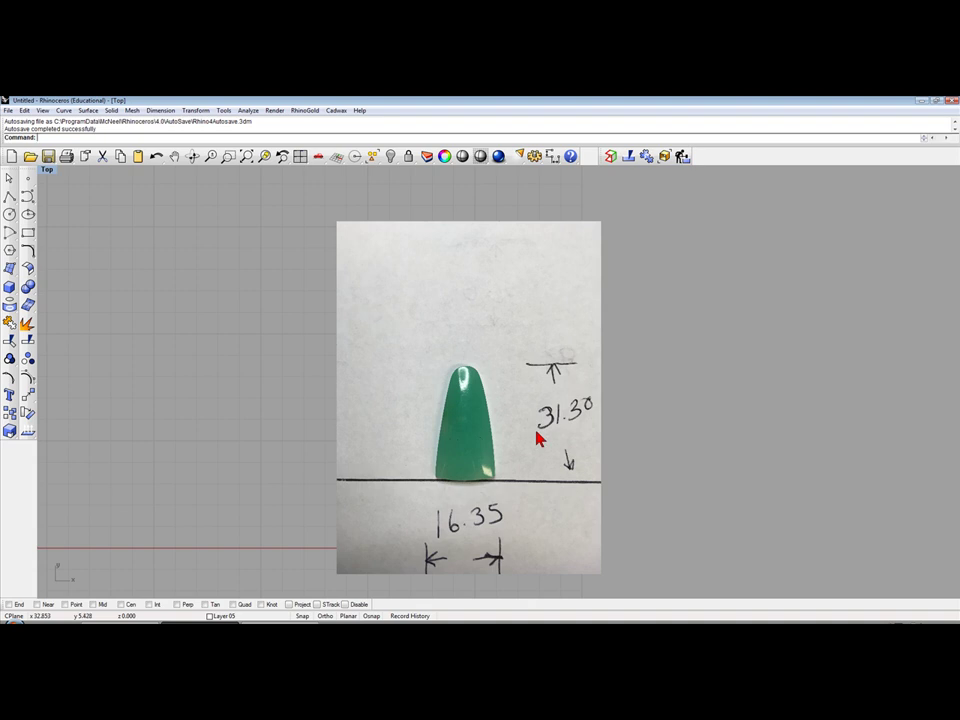
scroll(454, 407, down, 2)
right_drag(454, 407, 500, 452)
scroll(500, 452, down, 2)
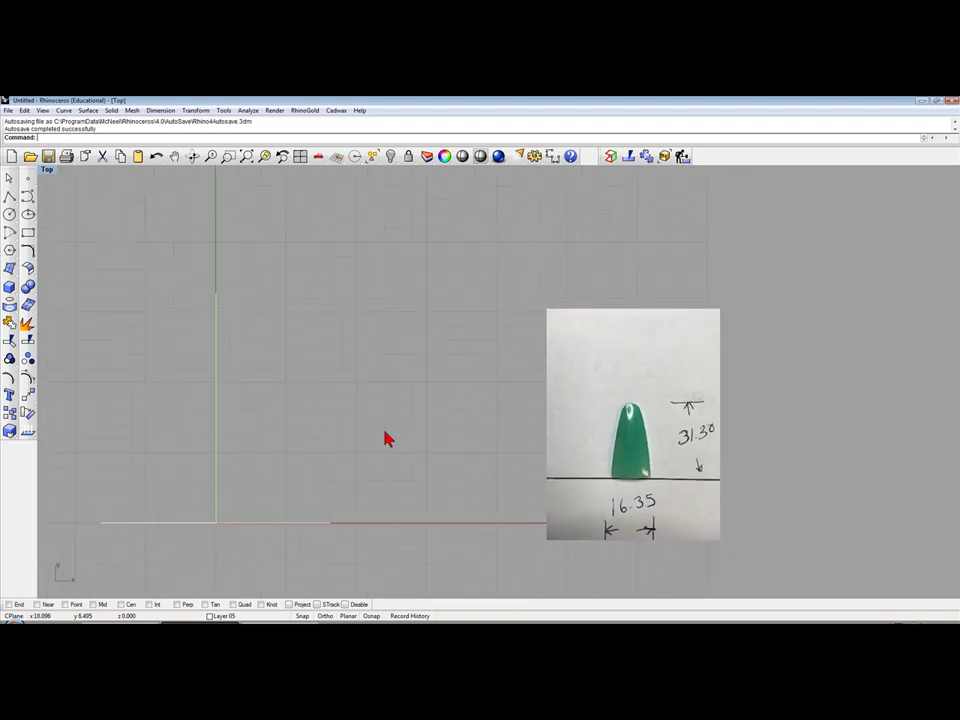
drag(256, 498, 186, 578)
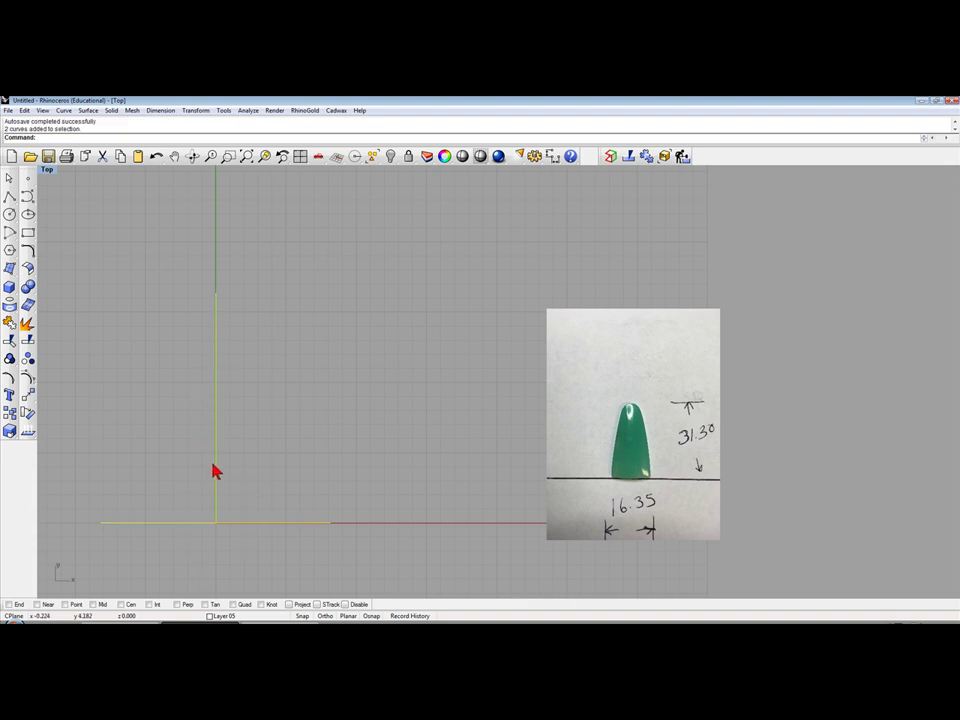
key(Escape)
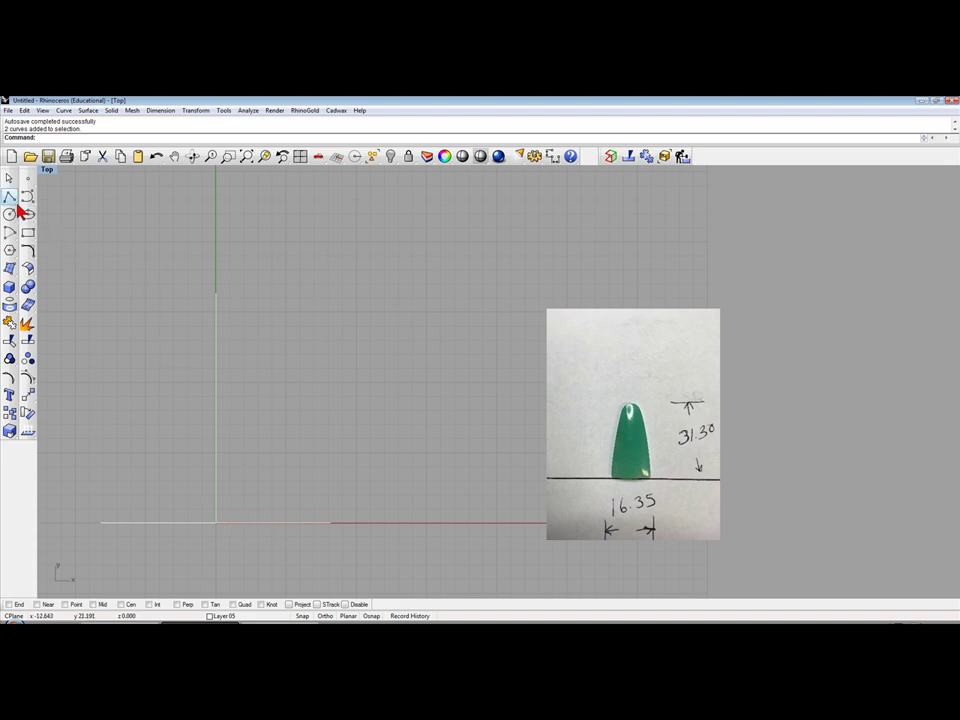
click(11, 198)
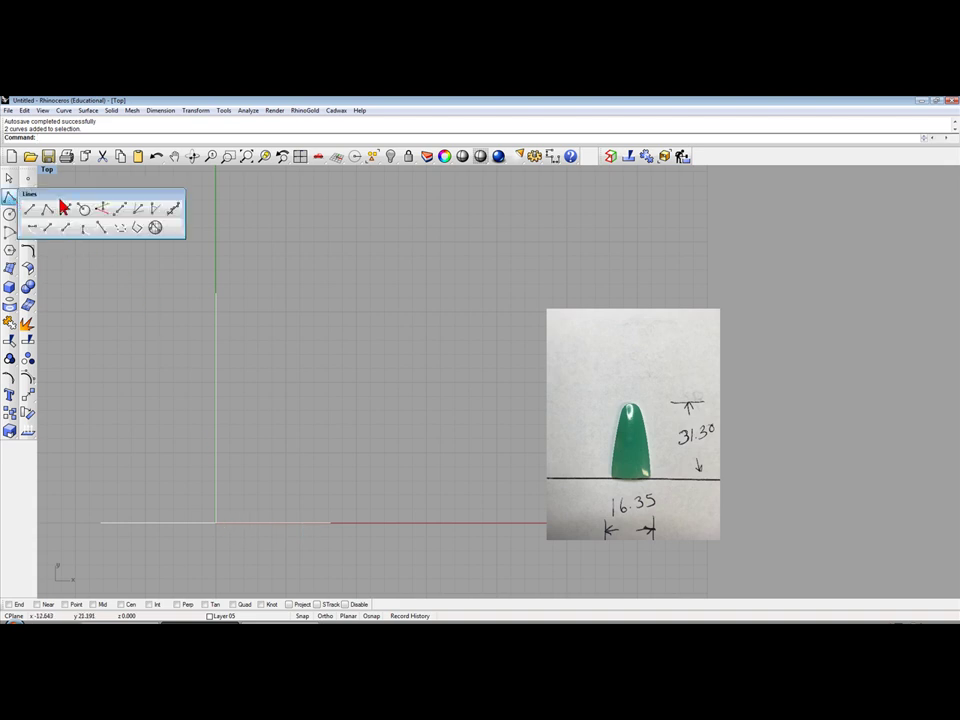
drag(69, 194, 83, 207)
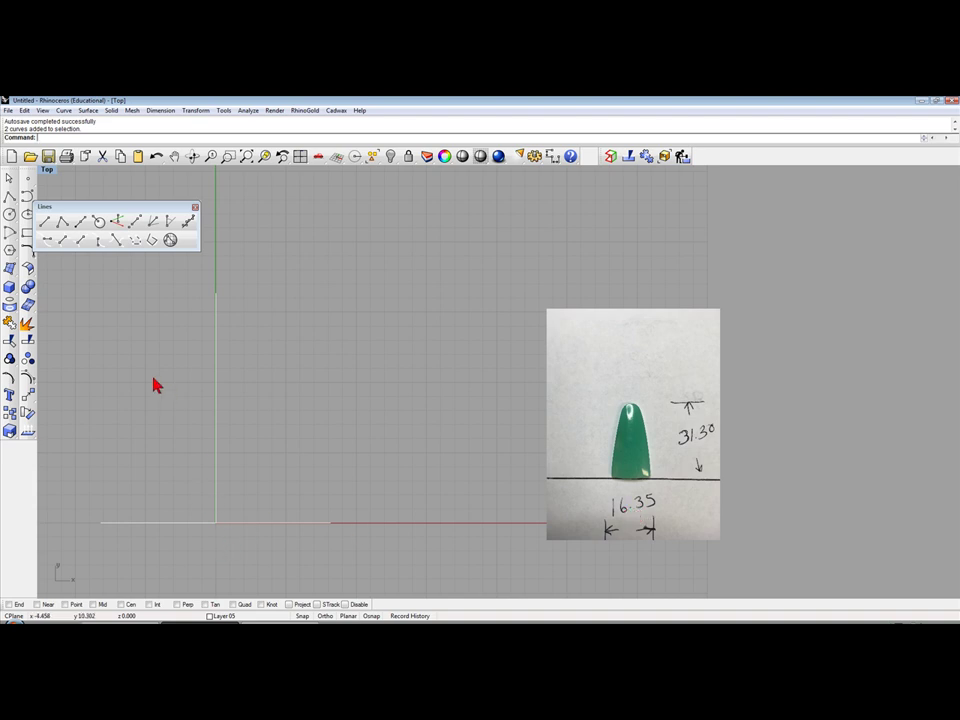
click(195, 208)
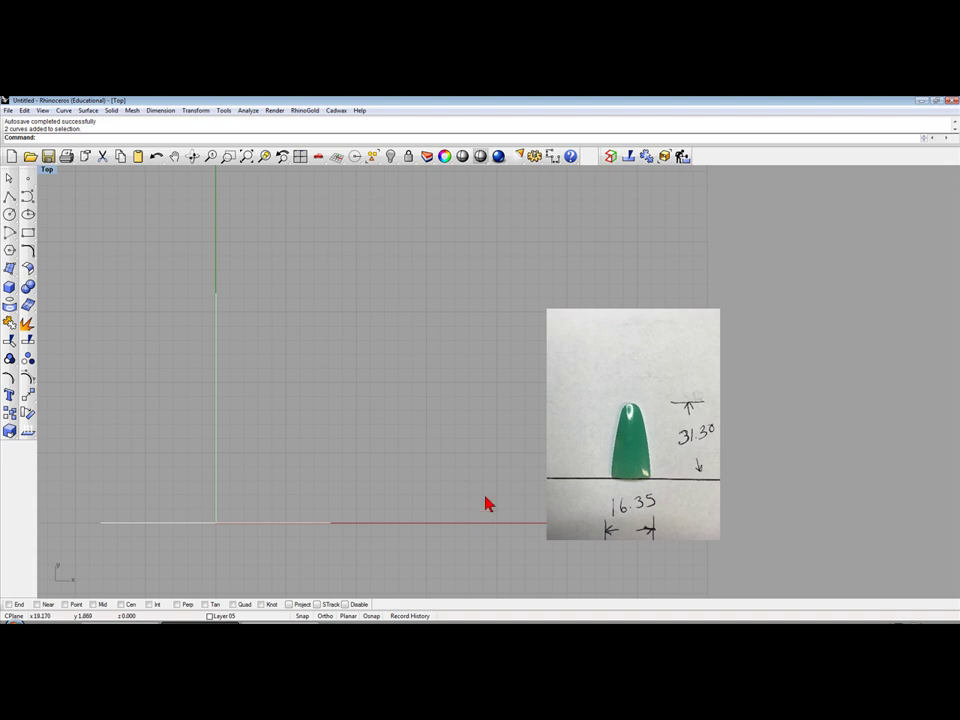
Step: Draw a polyline from the left end to the right end of the photo's black baseline
right_drag(484, 501, 296, 458)
scroll(380, 455, up, 3)
scroll(408, 463, up, 1)
scroll(408, 463, down, 3)
scroll(440, 440, up, 2)
scroll(445, 435, down, 3)
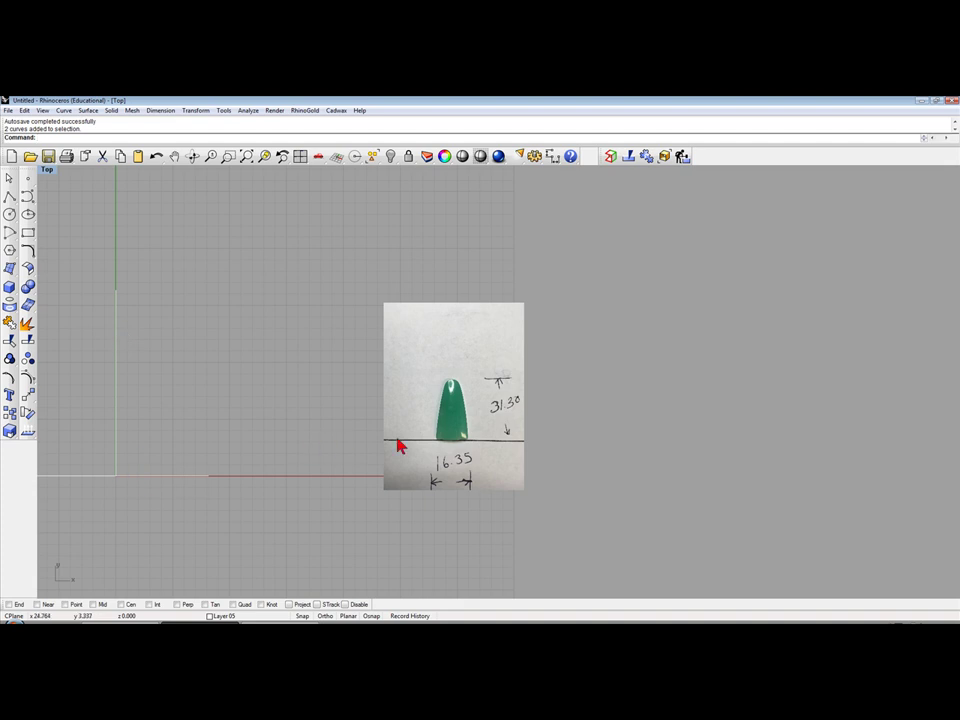
scroll(430, 448, up, 2)
scroll(426, 459, up, 1)
scroll(358, 429, up, 1)
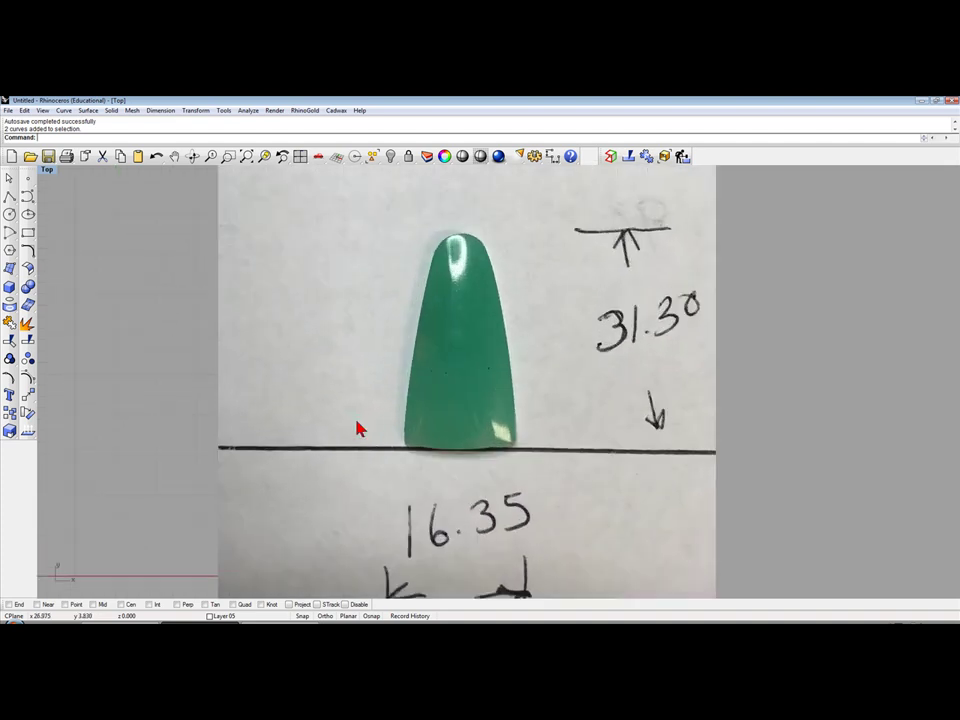
scroll(360, 371, up, 1)
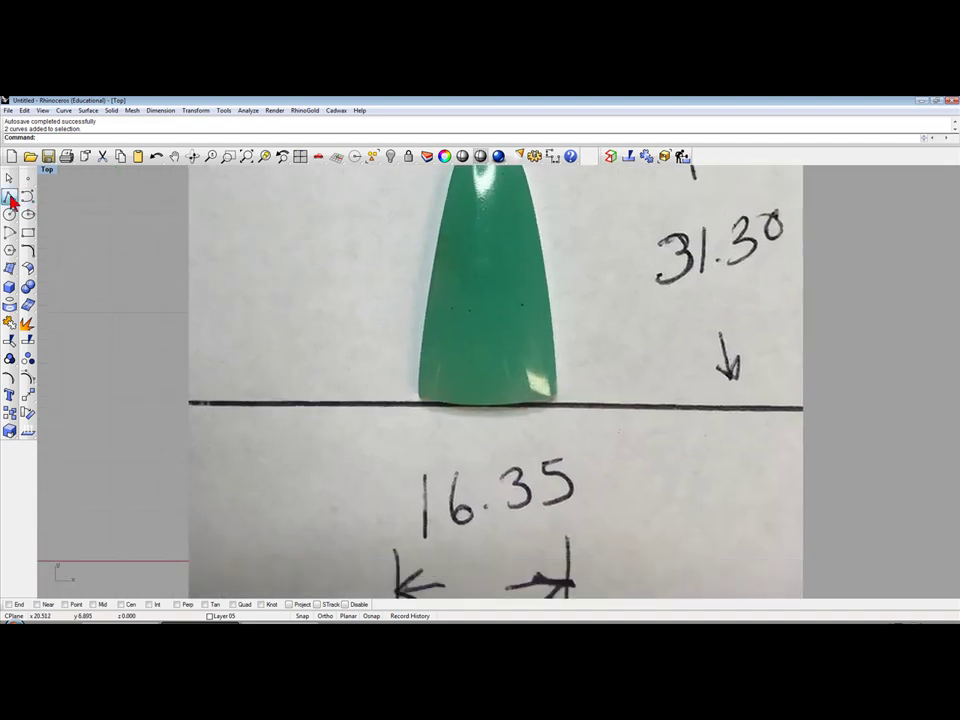
click(9, 195)
scroll(144, 388, up, 2)
scroll(145, 389, up, 1)
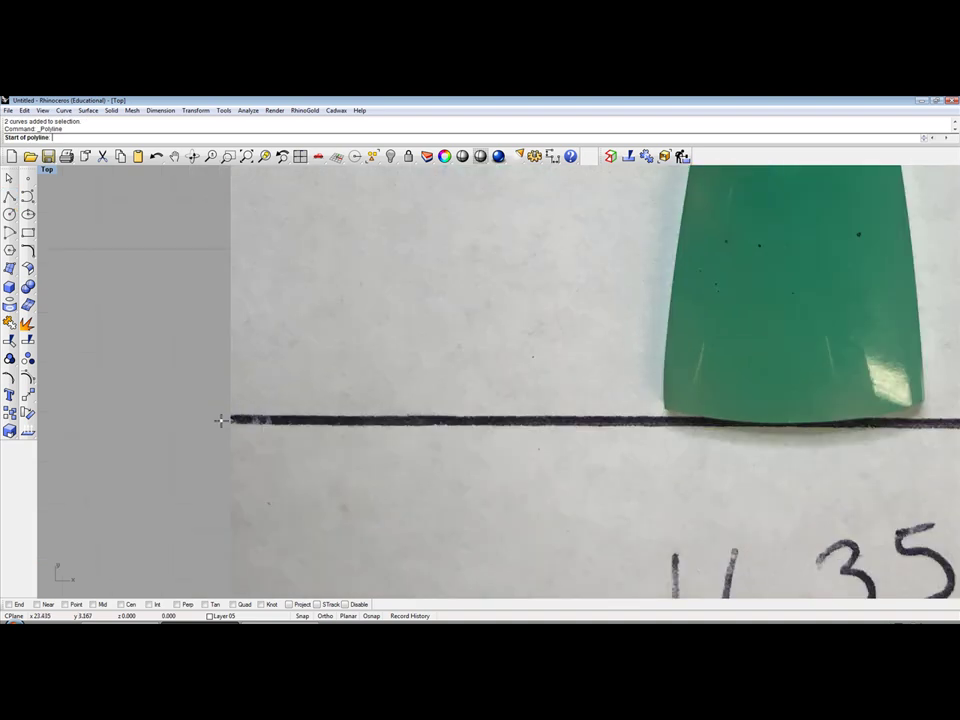
click(221, 420)
scroll(372, 557, down, 3)
right_drag(504, 486, 184, 486)
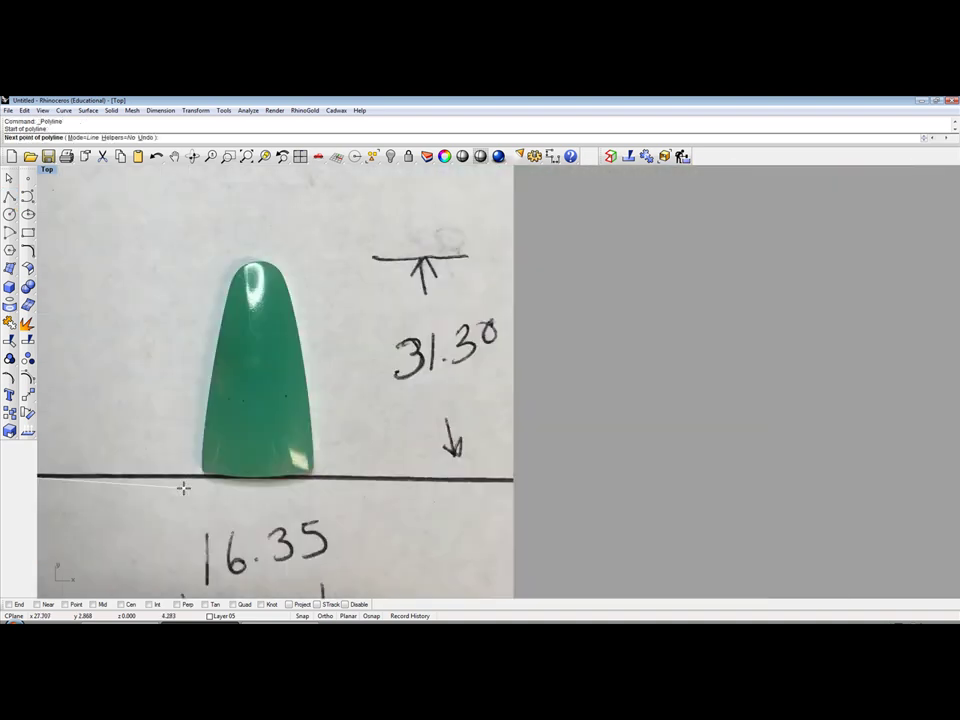
scroll(349, 493, up, 3)
scroll(309, 521, down, 2)
scroll(386, 514, up, 2)
click(620, 482)
key(Return)
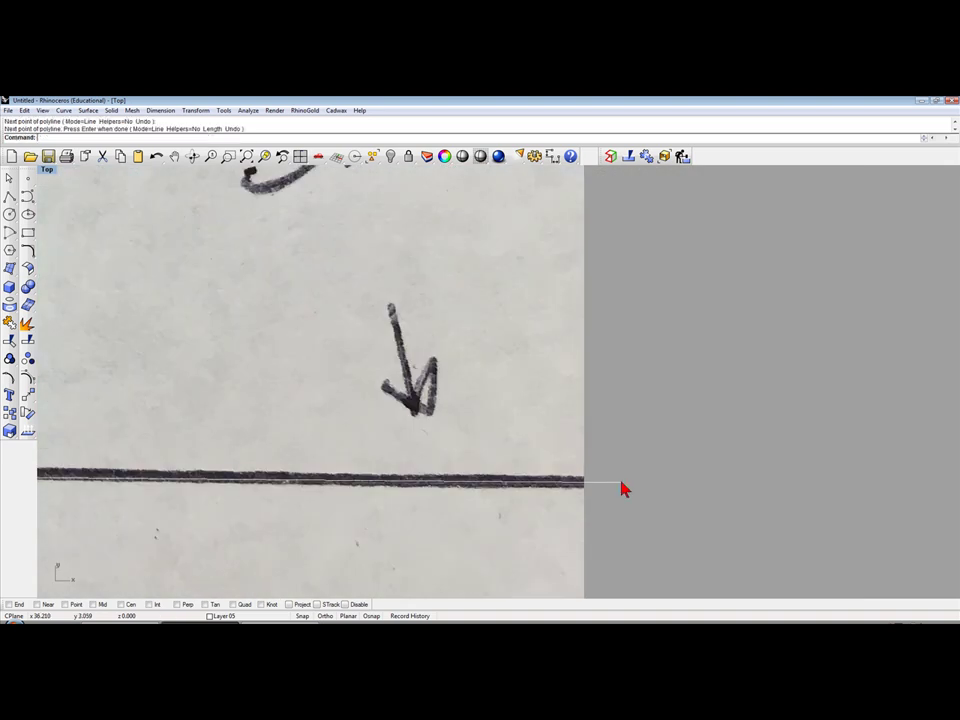
scroll(624, 489, down, 2)
scroll(630, 490, down, 1)
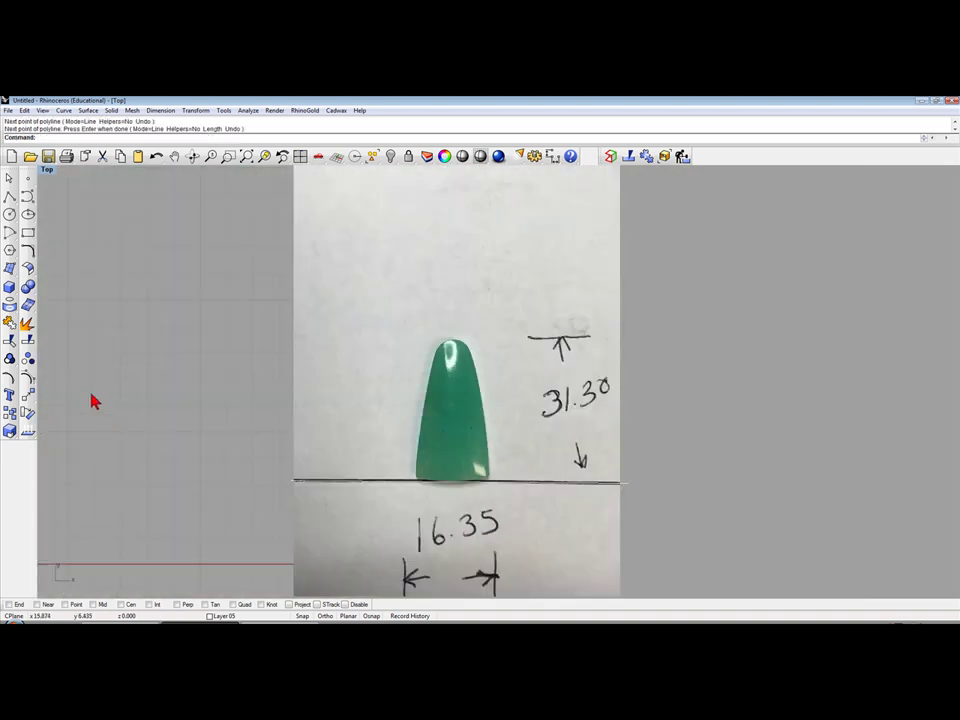
Step: Trim the photo below the traced line, then window-select the trimmed photo and baseline
click(9, 340)
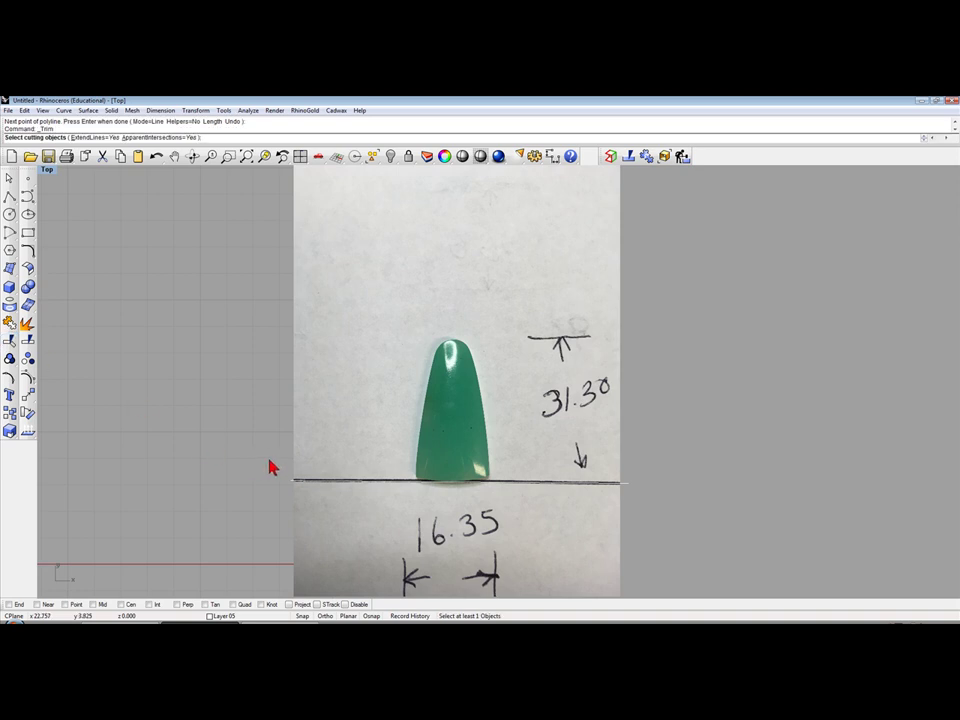
scroll(278, 472, up, 2)
click(300, 492)
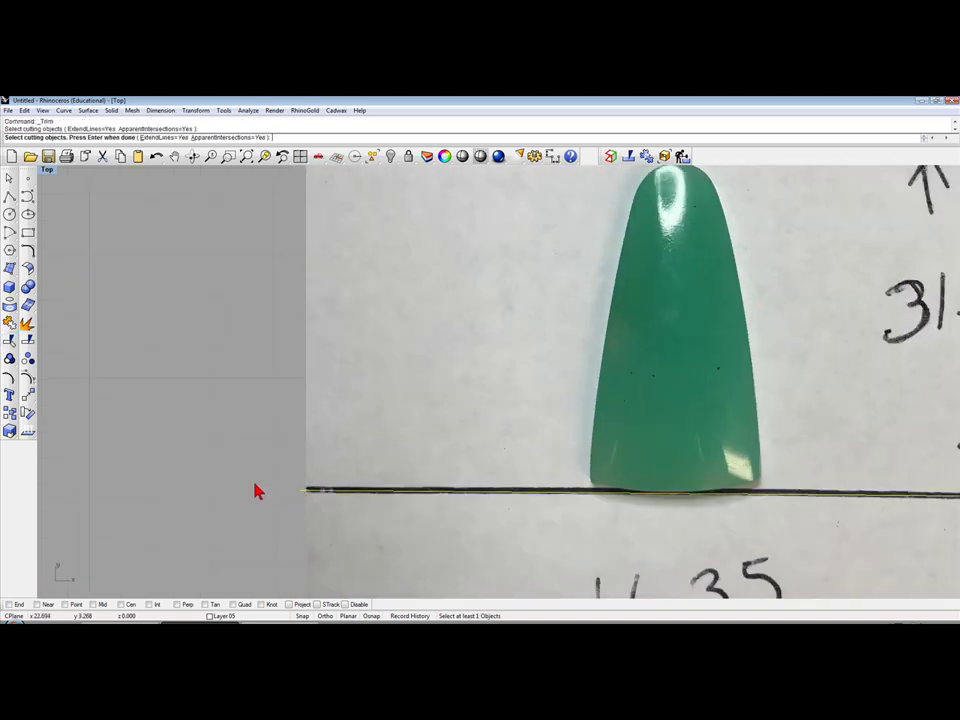
key(Return)
click(340, 540)
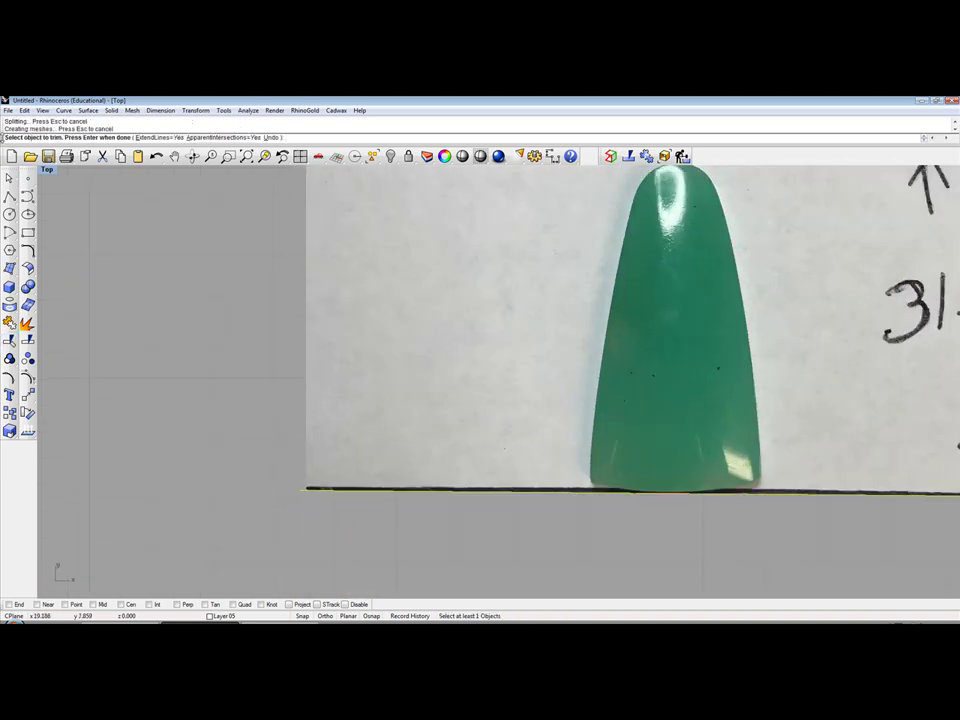
key(Escape)
scroll(133, 283, down, 3)
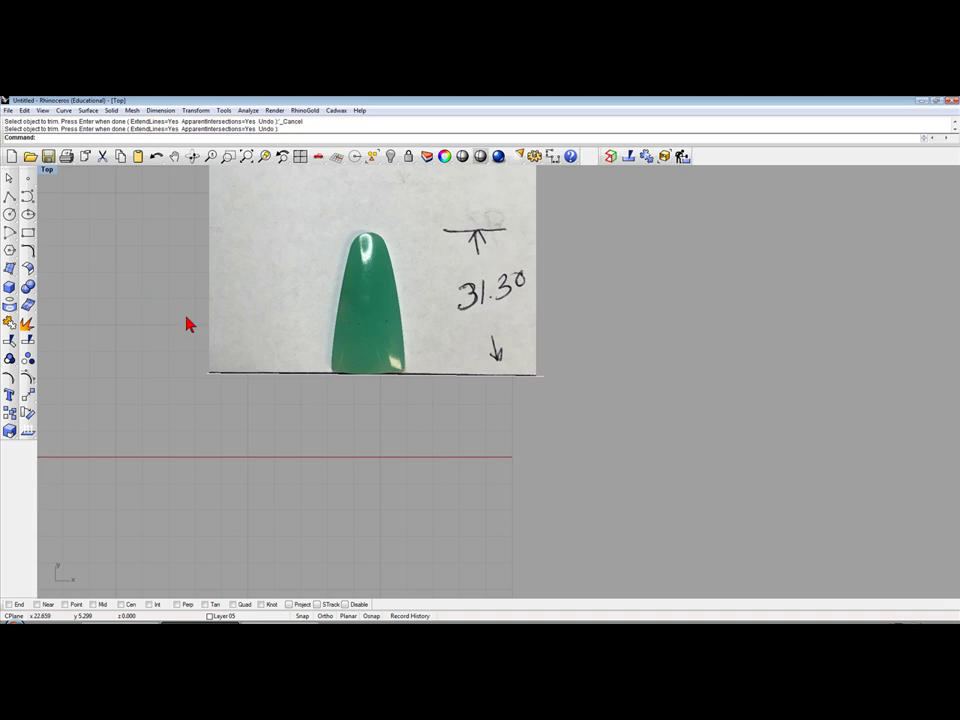
scroll(229, 347, up, 1)
scroll(250, 370, up, 1)
scroll(306, 405, up, 2)
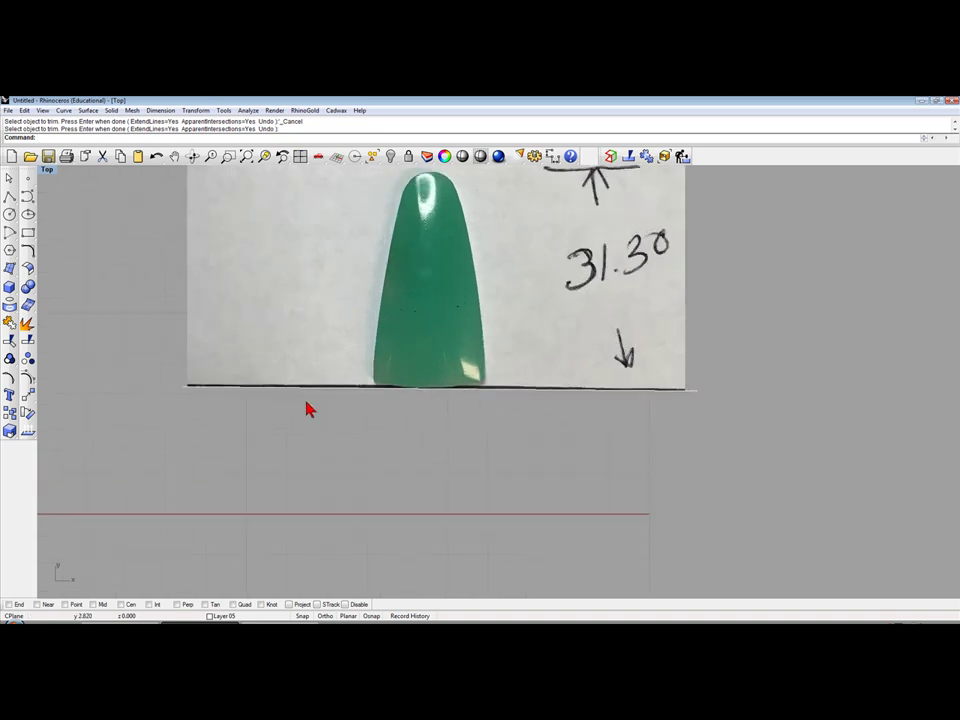
right_drag(249, 399, 371, 463)
drag(368, 458, 237, 356)
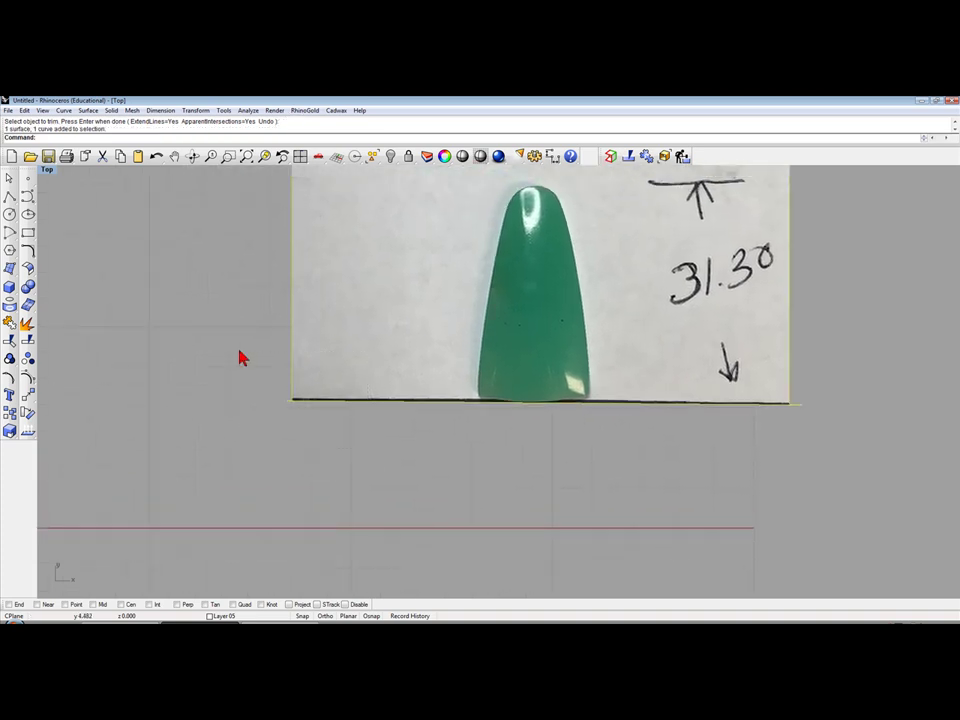
Step: Move the photo and baseline so its End-snapped lower-left corner lands on the origin
click(303, 617)
click(30, 397)
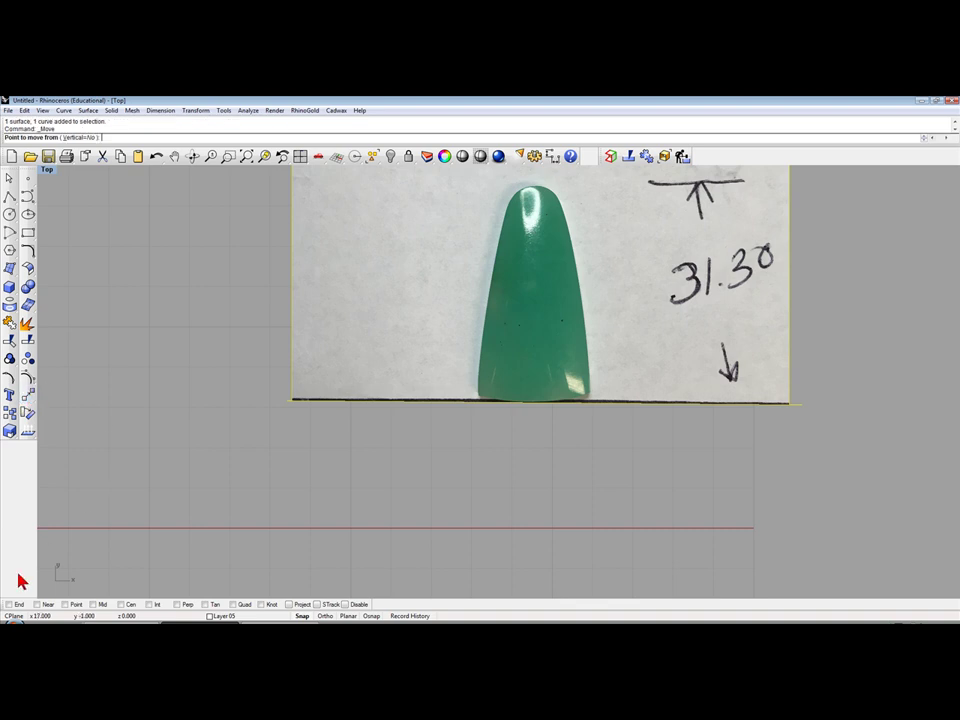
click(9, 604)
scroll(283, 405, up, 3)
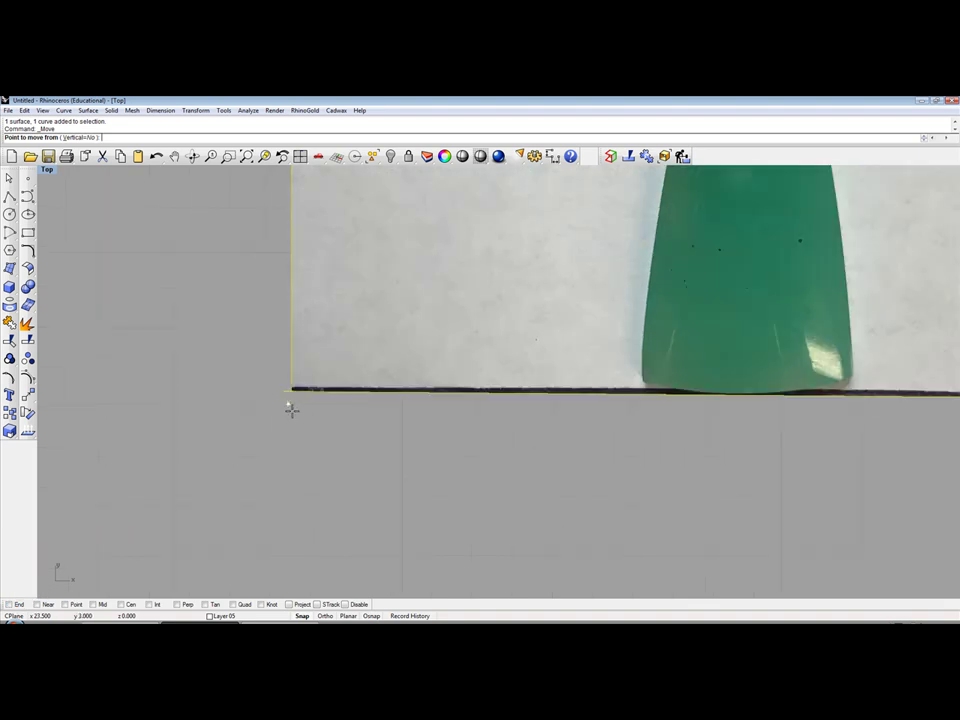
click(9, 604)
click(278, 392)
scroll(278, 392, down, 3)
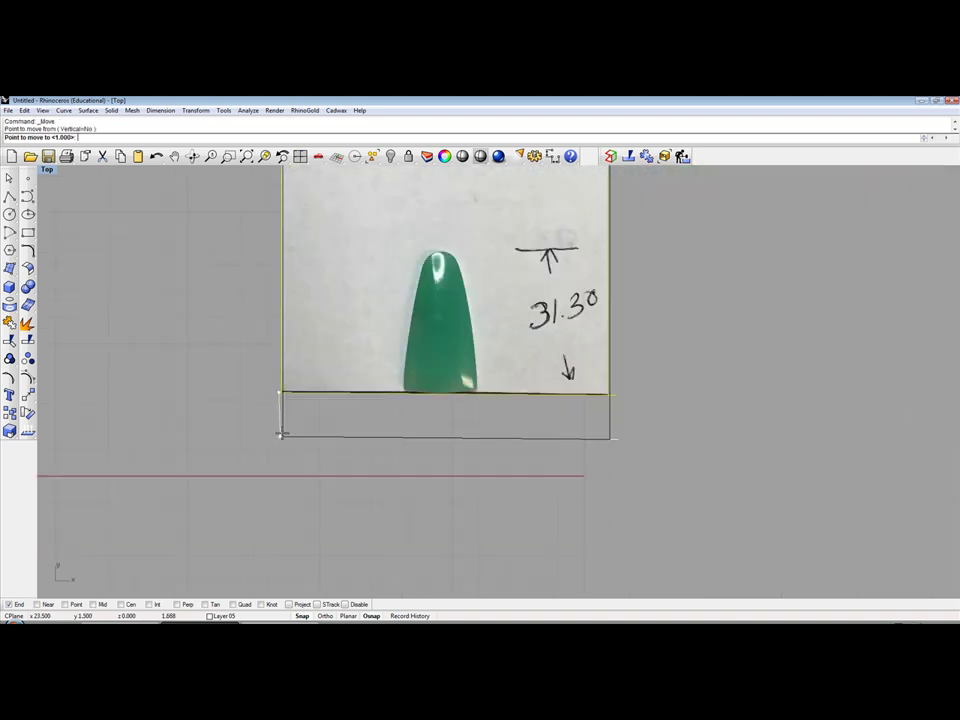
click(192, 476)
scroll(190, 478, up, 1)
scroll(200, 490, up, 2)
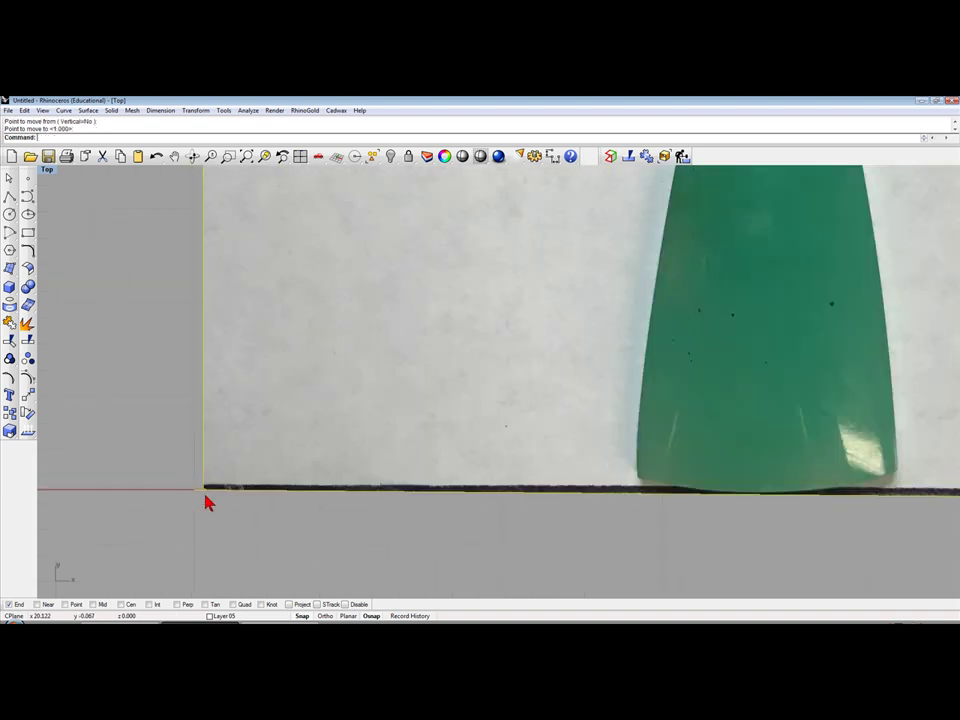
scroll(162, 464, down, 2)
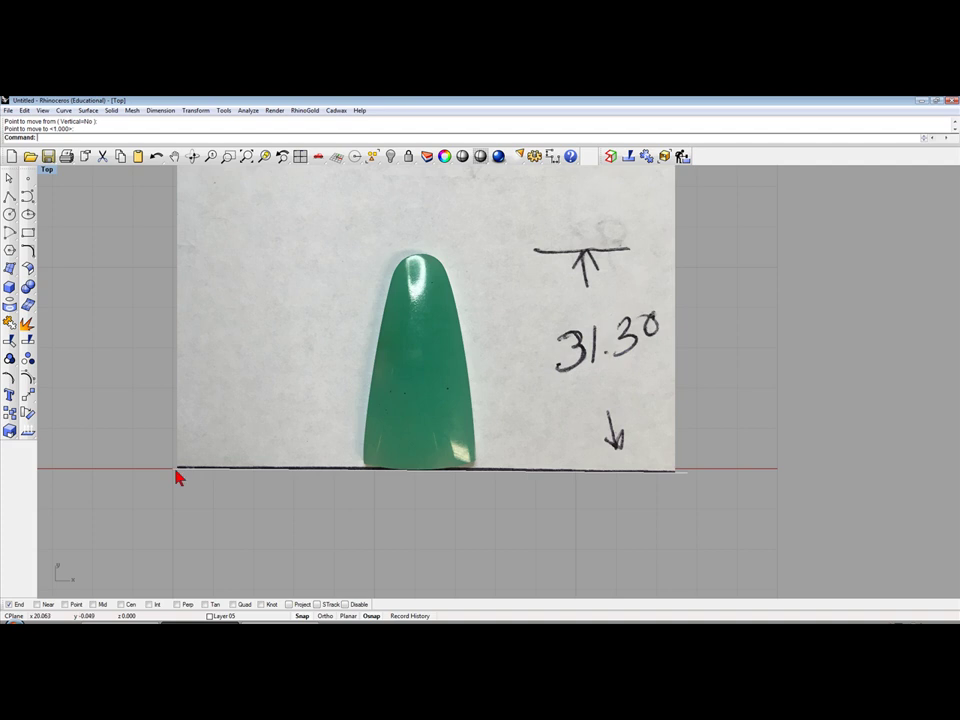
right_drag(178, 474, 209, 461)
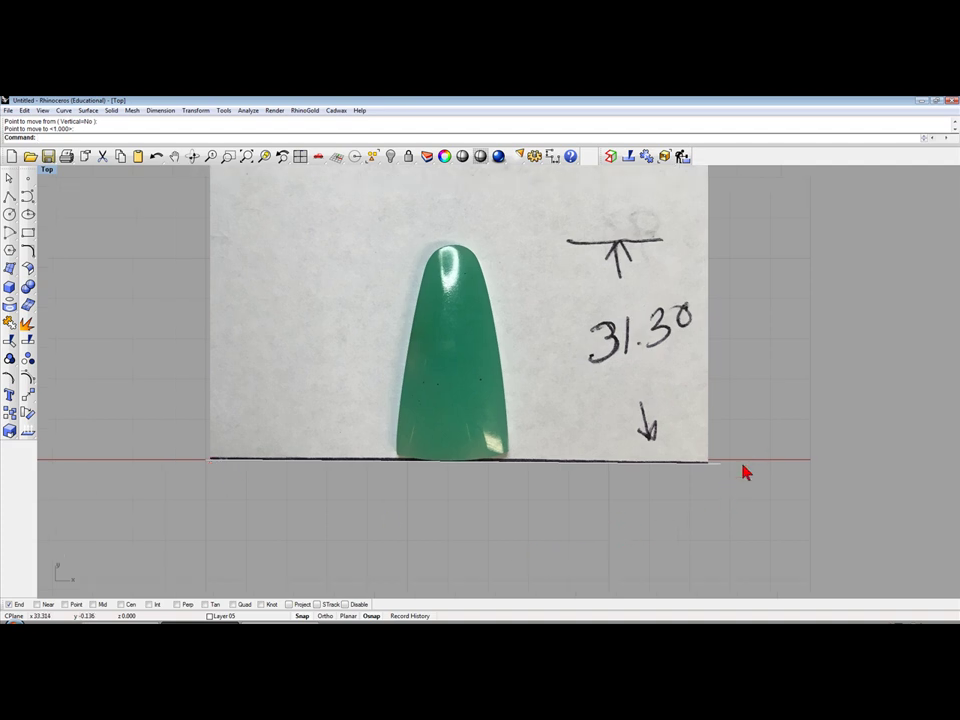
scroll(740, 475, up, 3)
scroll(727, 486, down, 1)
Step: Pan along the photo's baseline, reselect the photo, and launch Rotate
right_drag(725, 484, 866, 459)
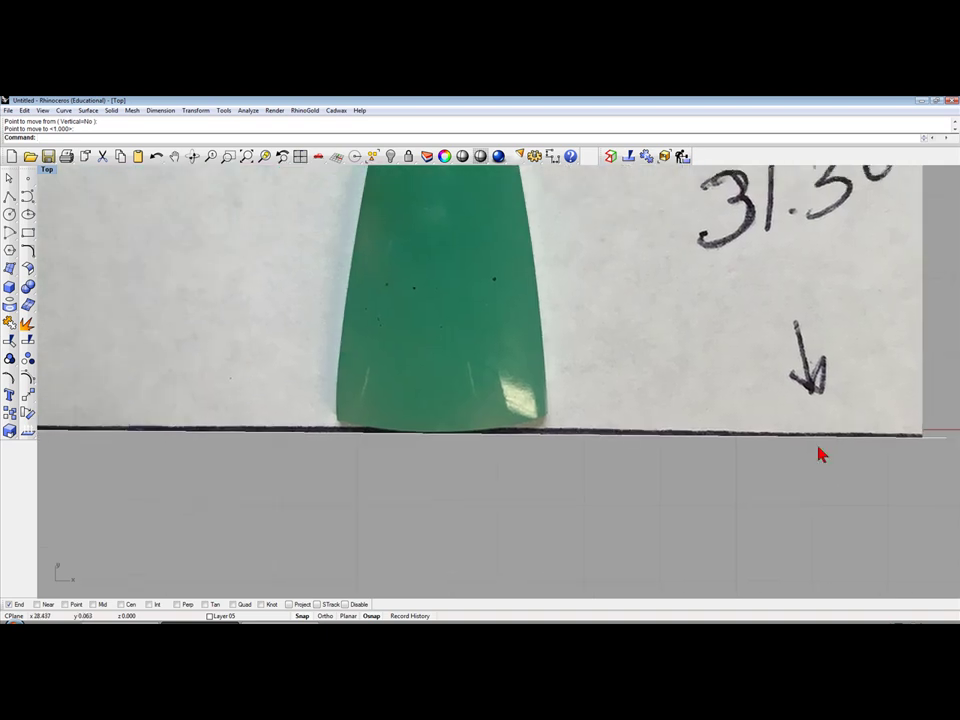
scroll(465, 455, up, 2)
scroll(465, 455, up, 1)
scroll(465, 455, up, 1)
right_click(465, 455)
right_drag(465, 455, 535, 463)
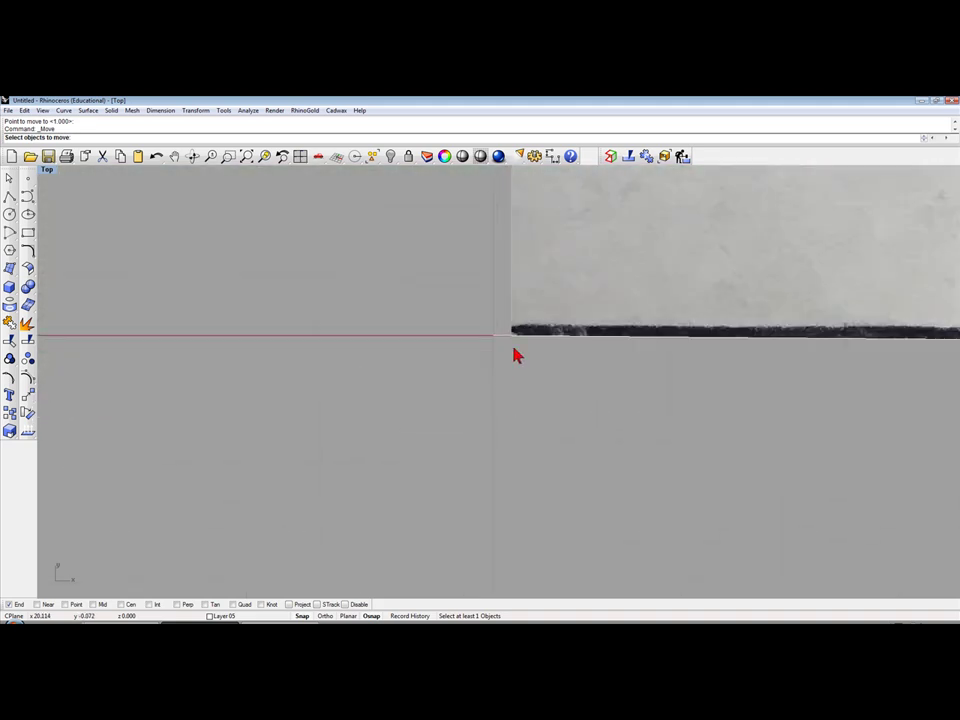
click(355, 336)
scroll(632, 332, up, 2)
scroll(632, 332, up, 2)
scroll(632, 332, up, 2)
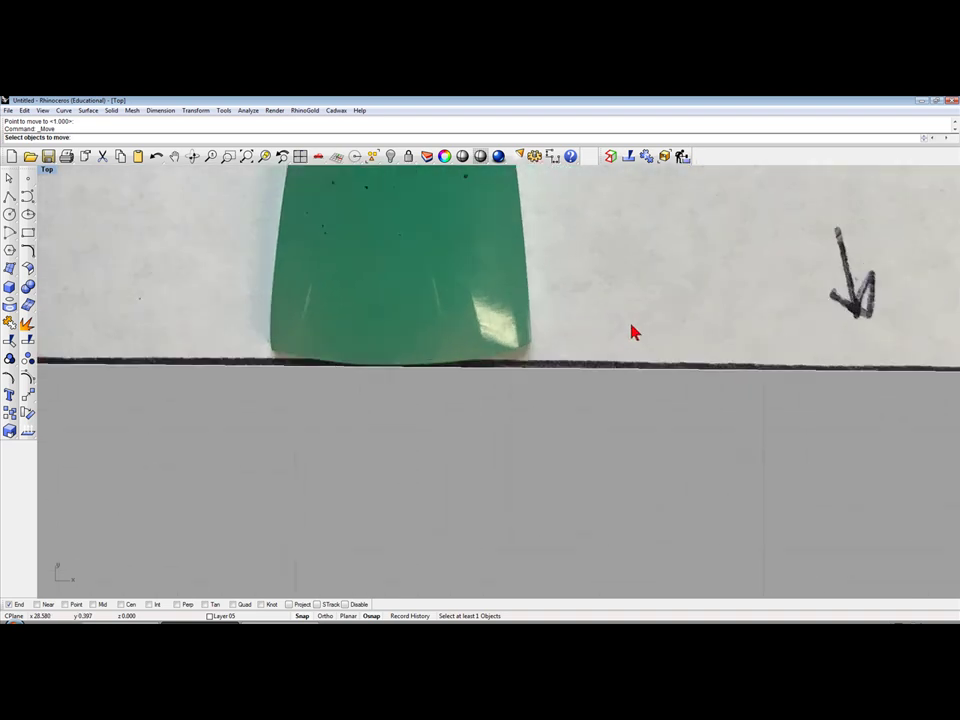
scroll(632, 332, down, 3)
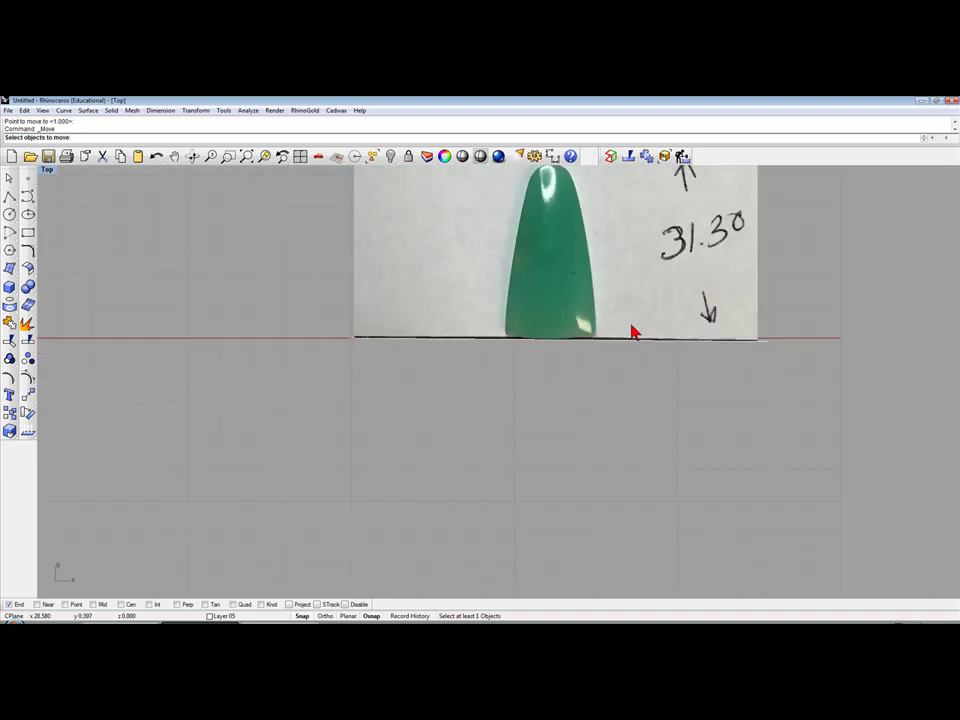
drag(384, 372, 298, 310)
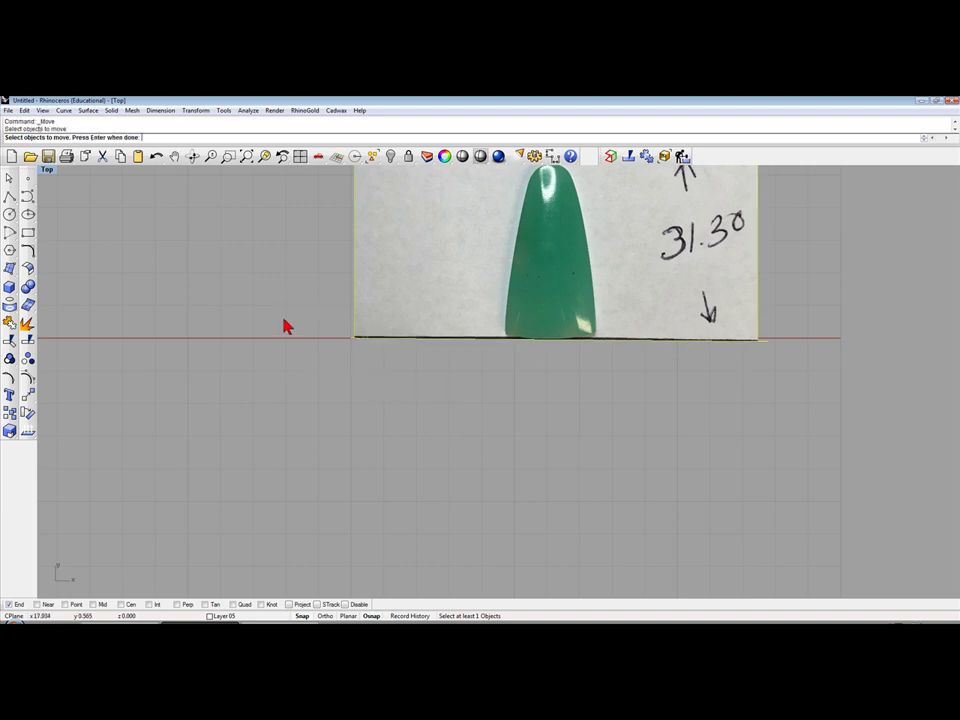
click(24, 414)
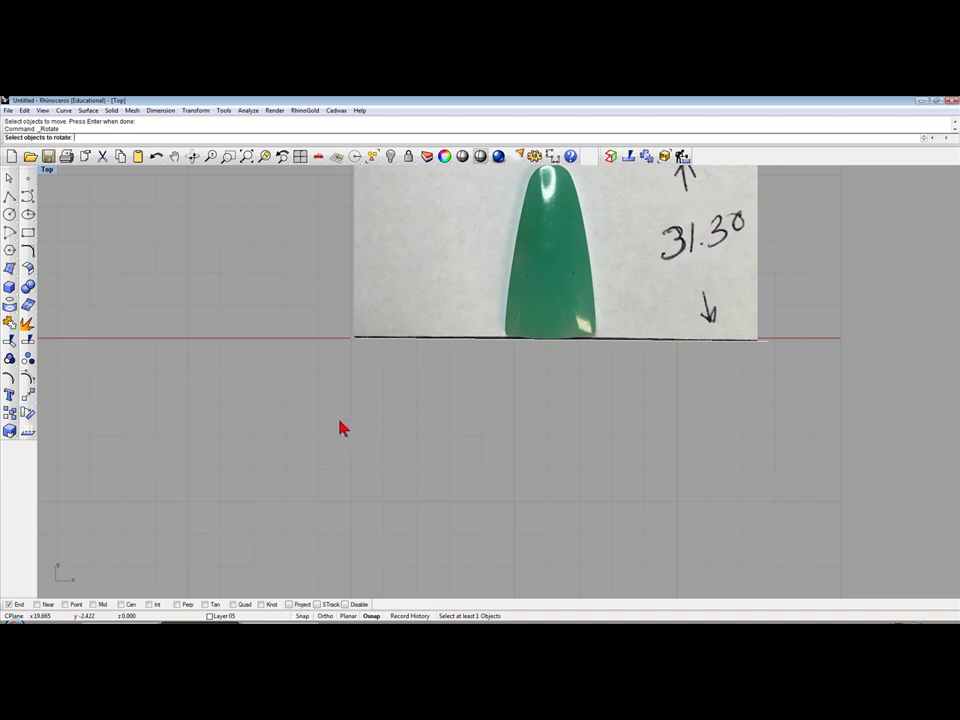
Step: Rotate the photo about its lower-left corner until the baseline lies level on the x-axis
click(362, 340)
key(Return)
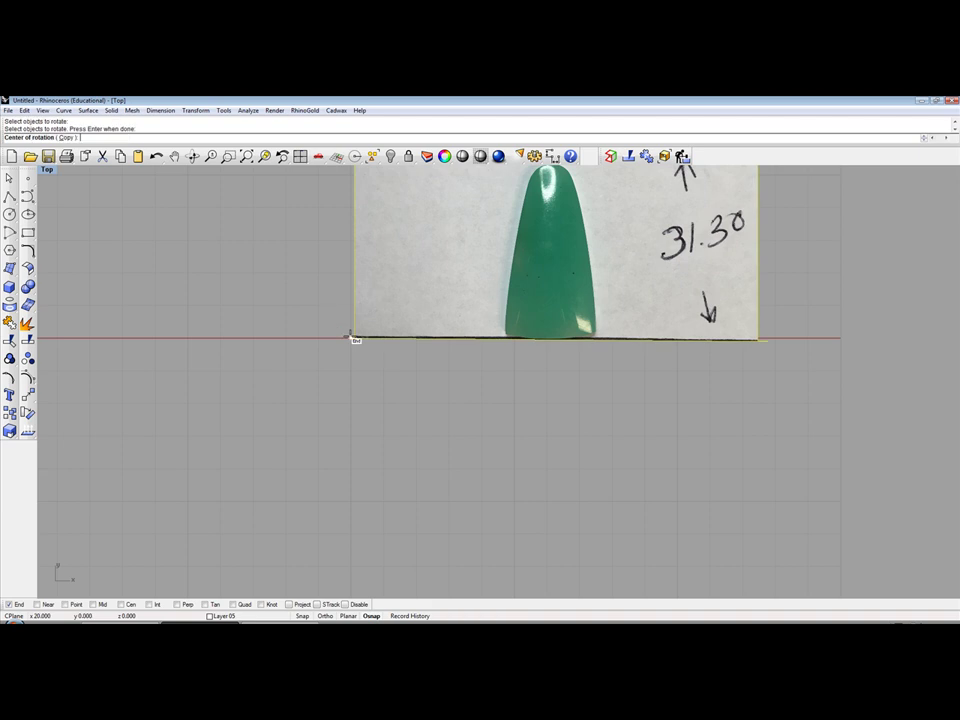
click(354, 337)
scroll(759, 417, up, 2)
scroll(700, 410, up, 2)
scroll(677, 392, up, 2)
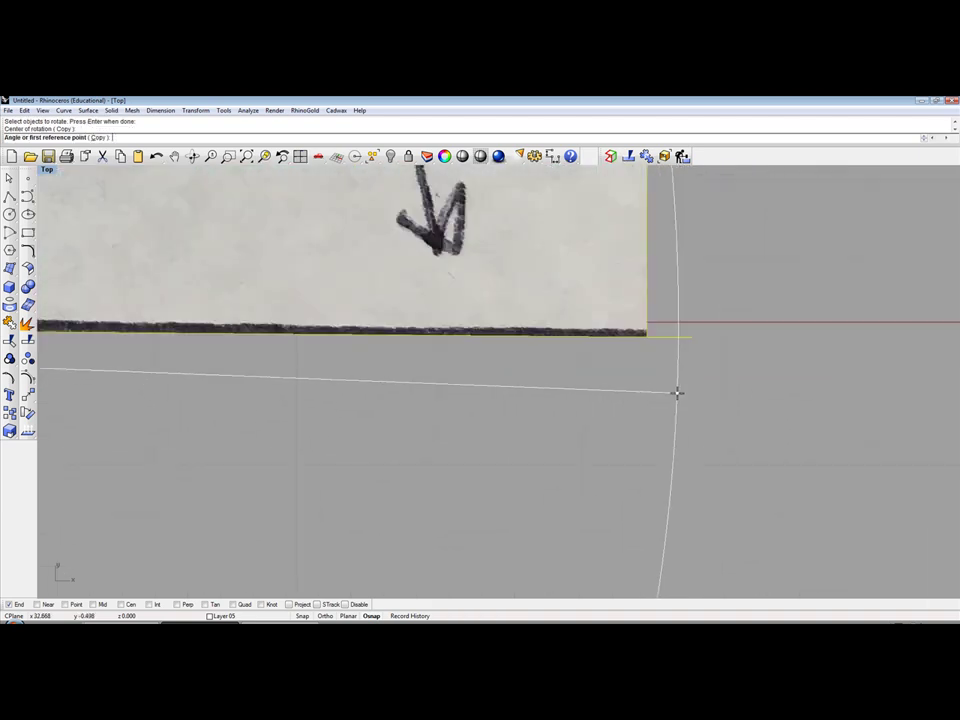
scroll(679, 349, up, 2)
click(703, 320)
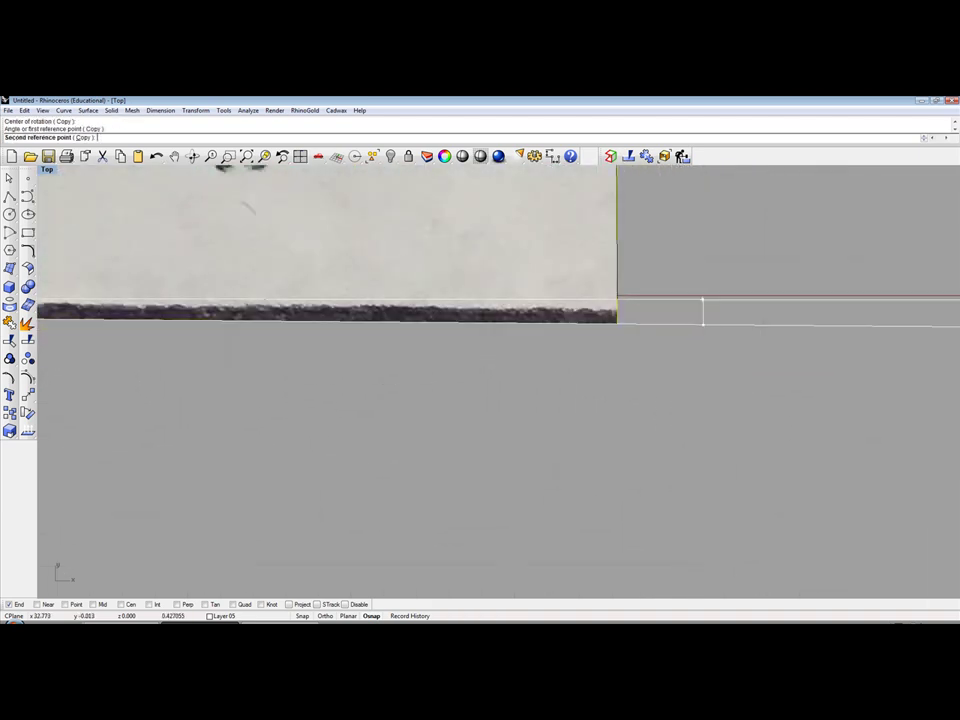
click(703, 295)
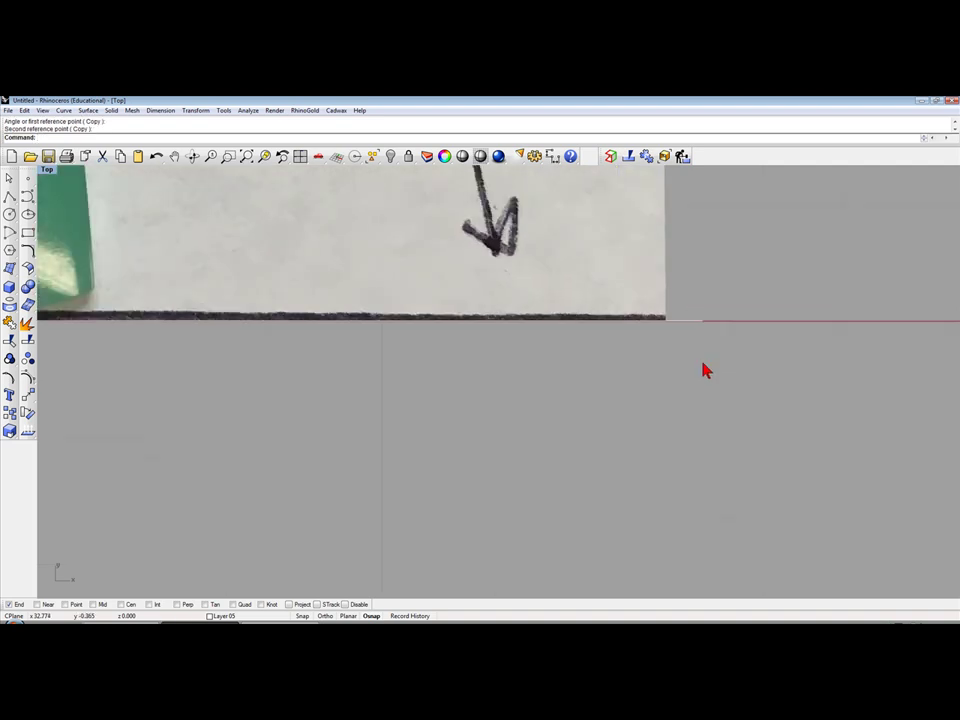
scroll(421, 409, down, 3)
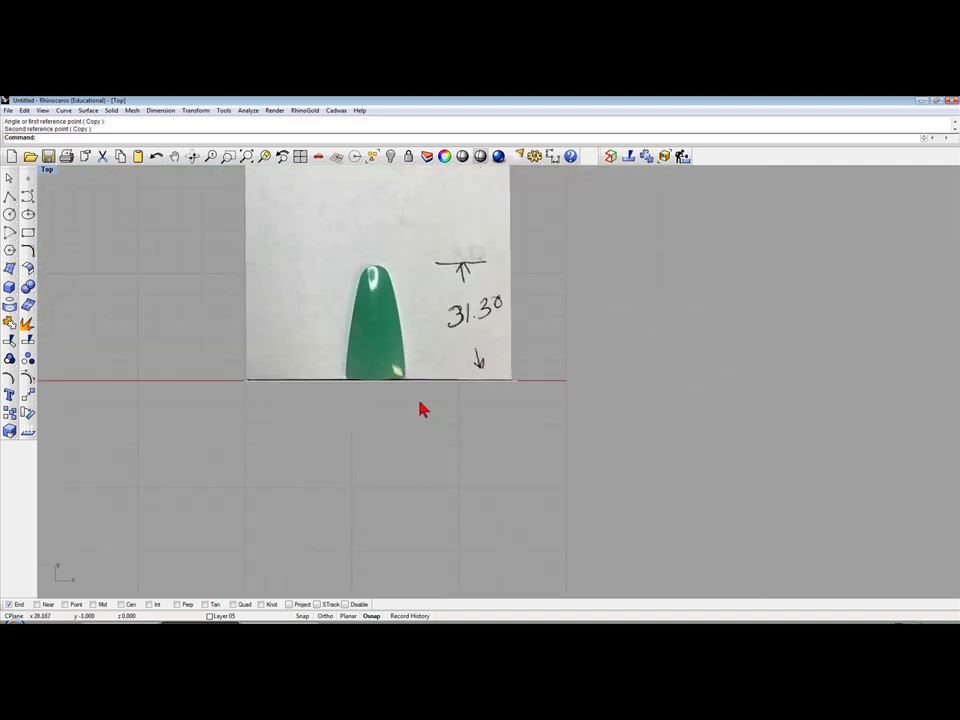
scroll(340, 394, up, 2)
scroll(326, 388, up, 5)
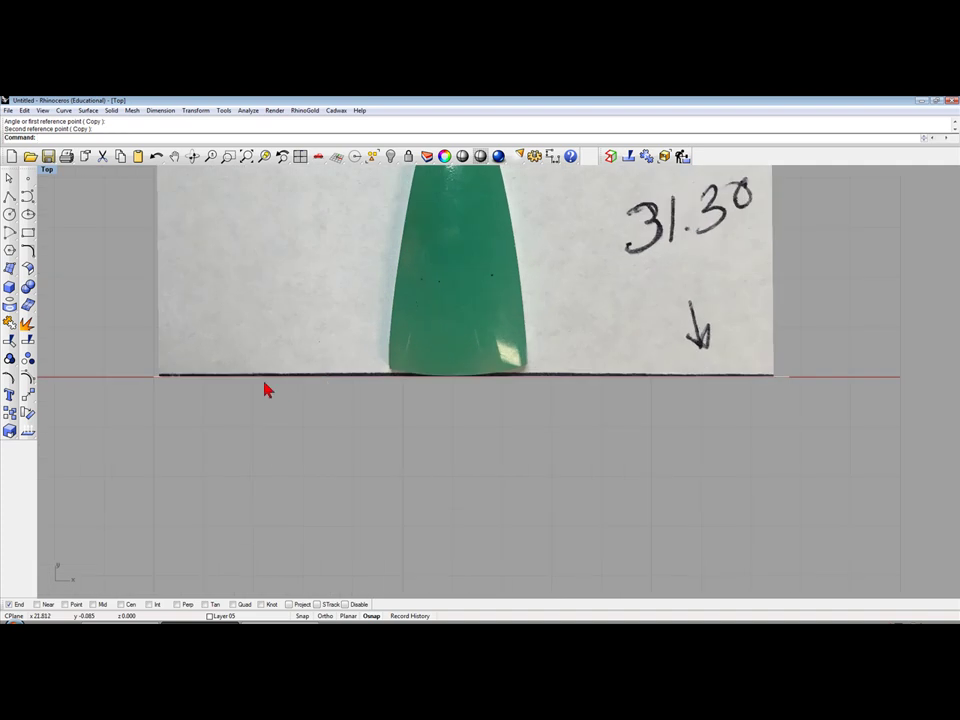
scroll(713, 384, down, 5)
scroll(497, 380, up, 4)
Step: Check the rotation with undo and redo, then delete the leftover curve
right_drag(497, 380, 384, 377)
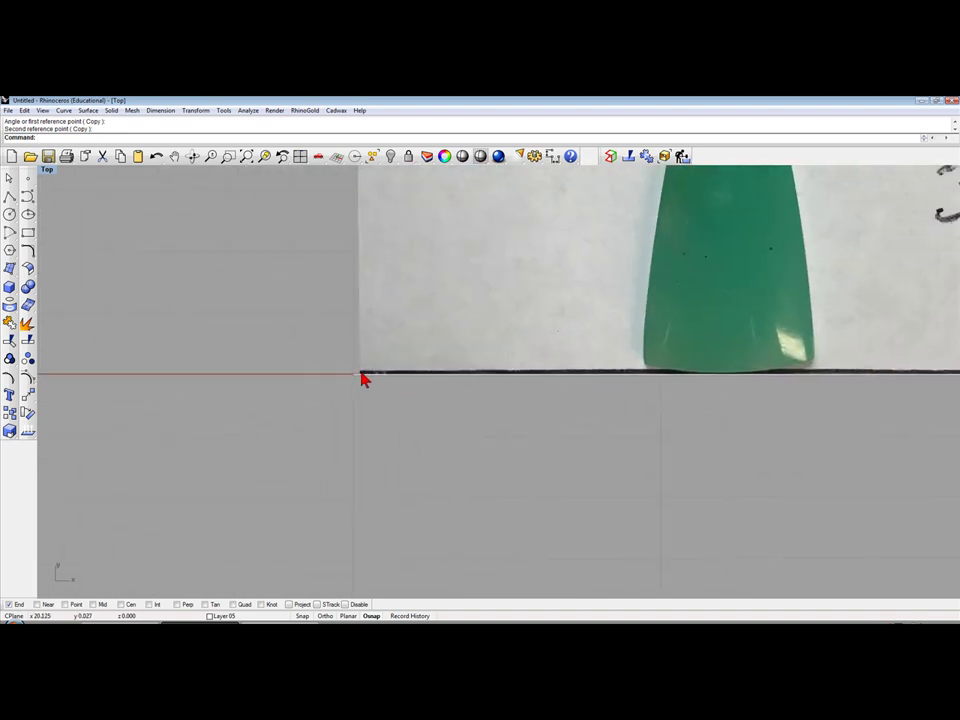
scroll(362, 377, up, 2)
click(333, 373)
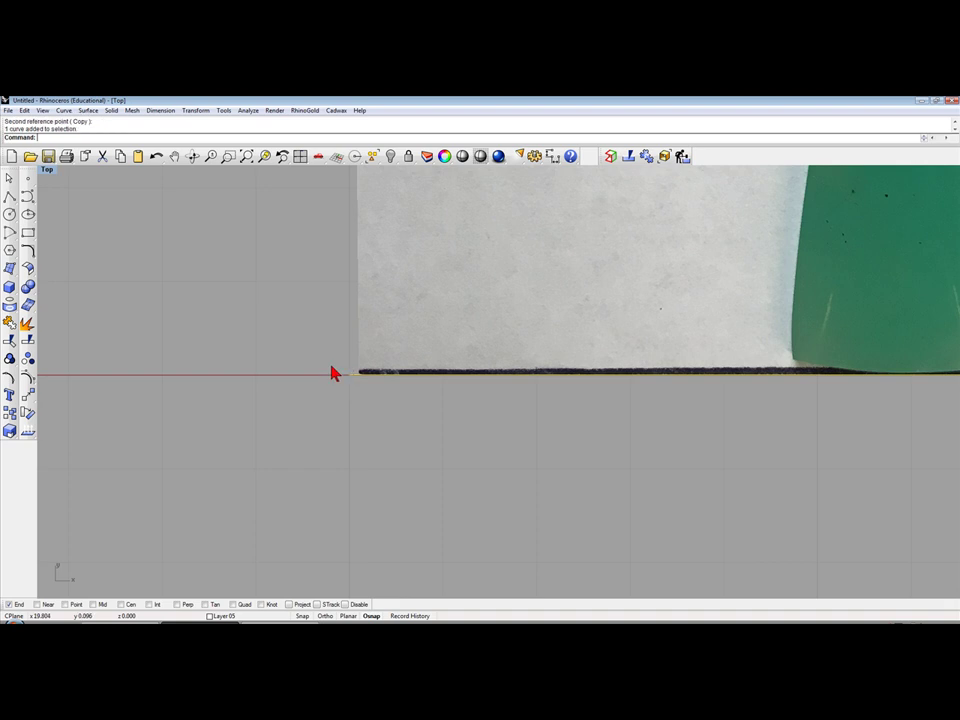
key(ctrl+z)
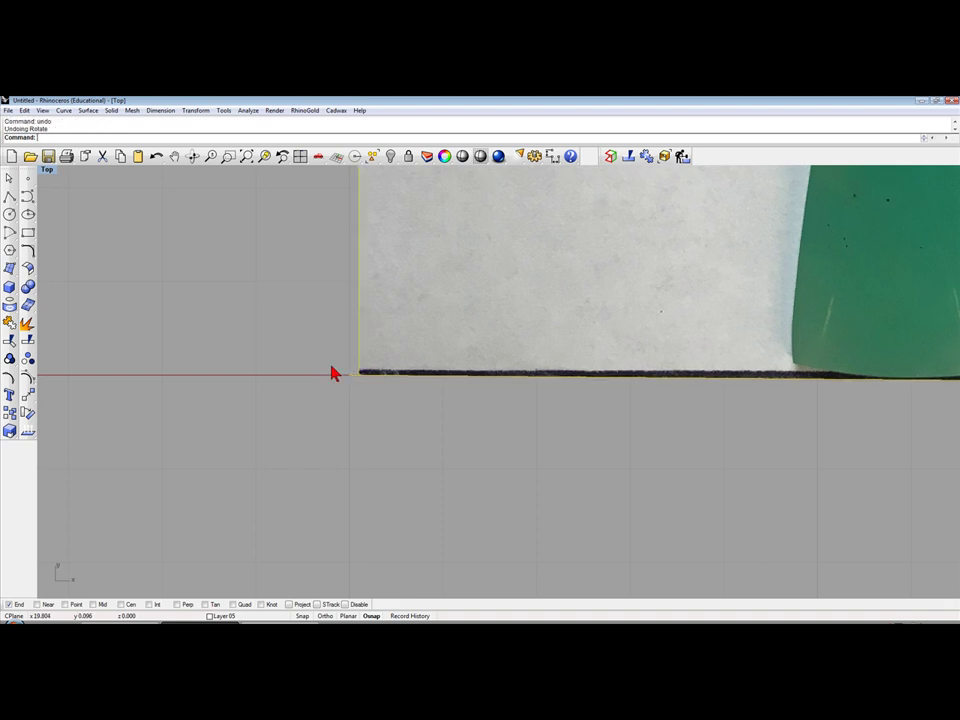
key(ctrl+y)
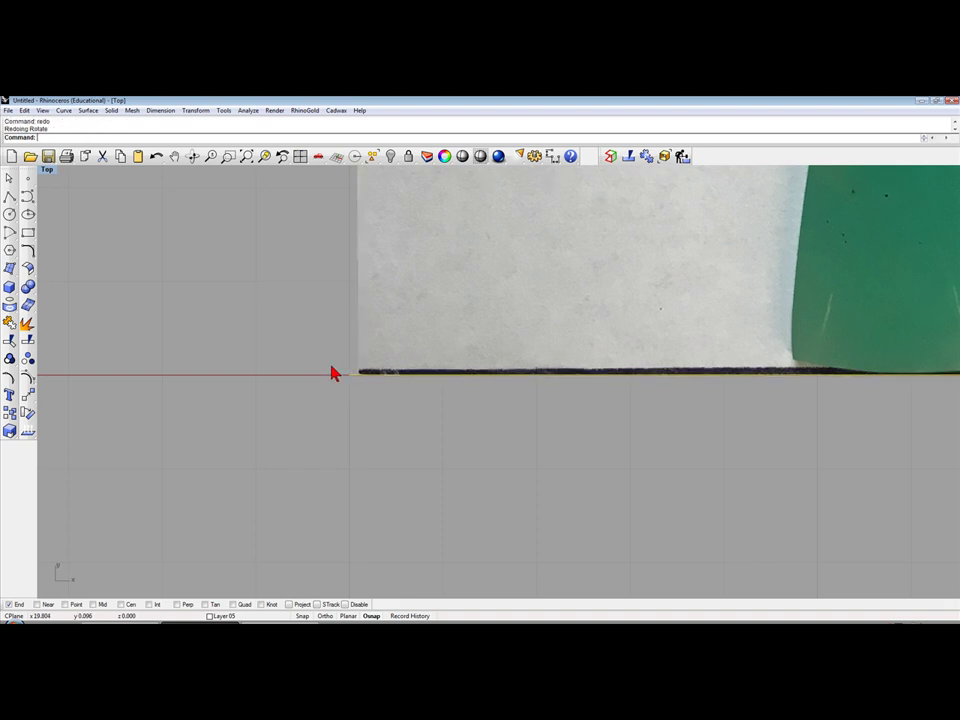
key(Delete)
scroll(439, 407, down, 1)
scroll(441, 410, down, 2)
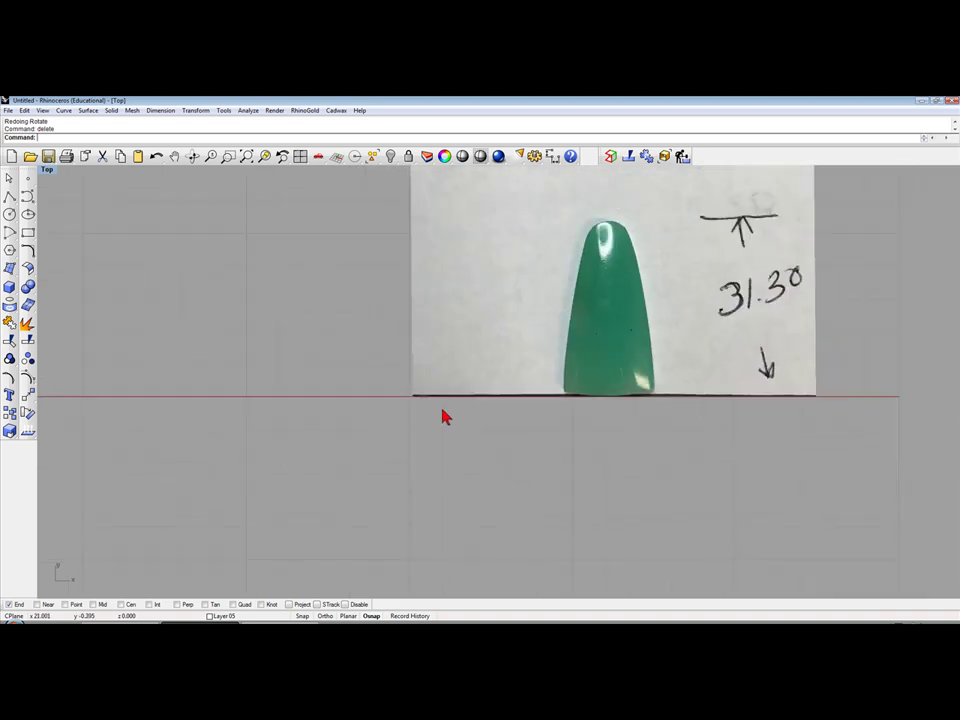
scroll(443, 413, down, 2)
scroll(499, 403, up, 2)
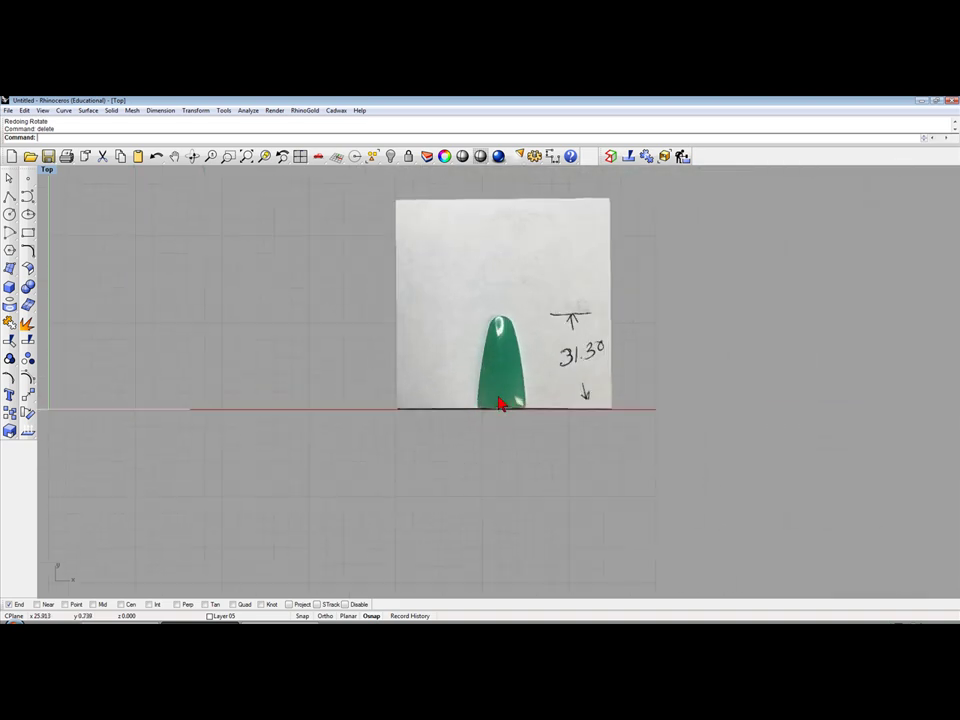
scroll(499, 403, up, 1)
scroll(500, 404, up, 3)
scroll(561, 390, down, 2)
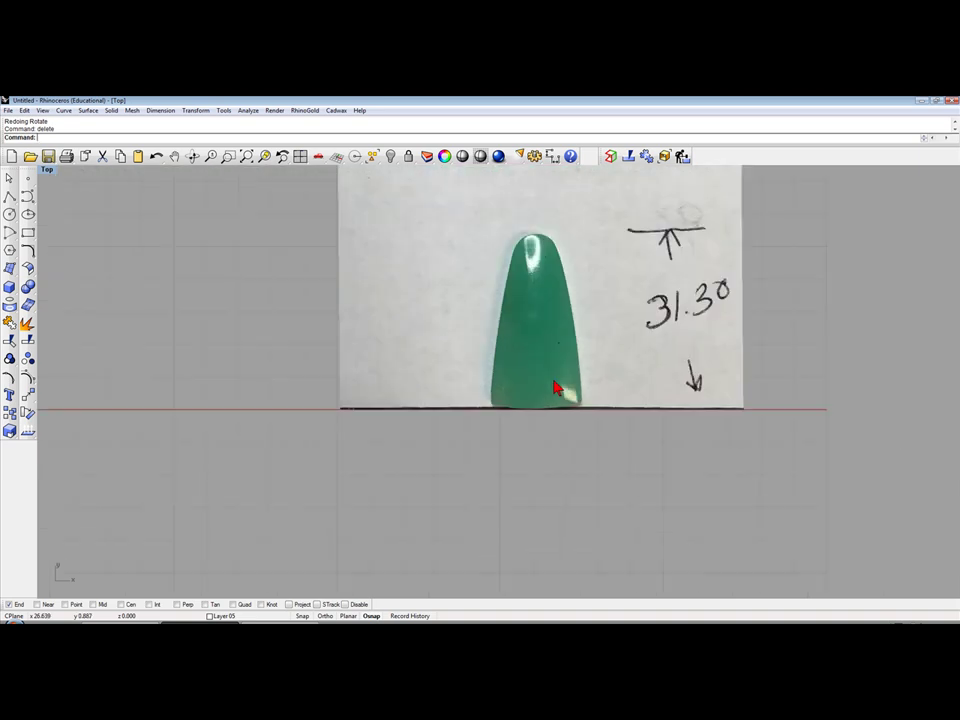
scroll(464, 289, down, 1)
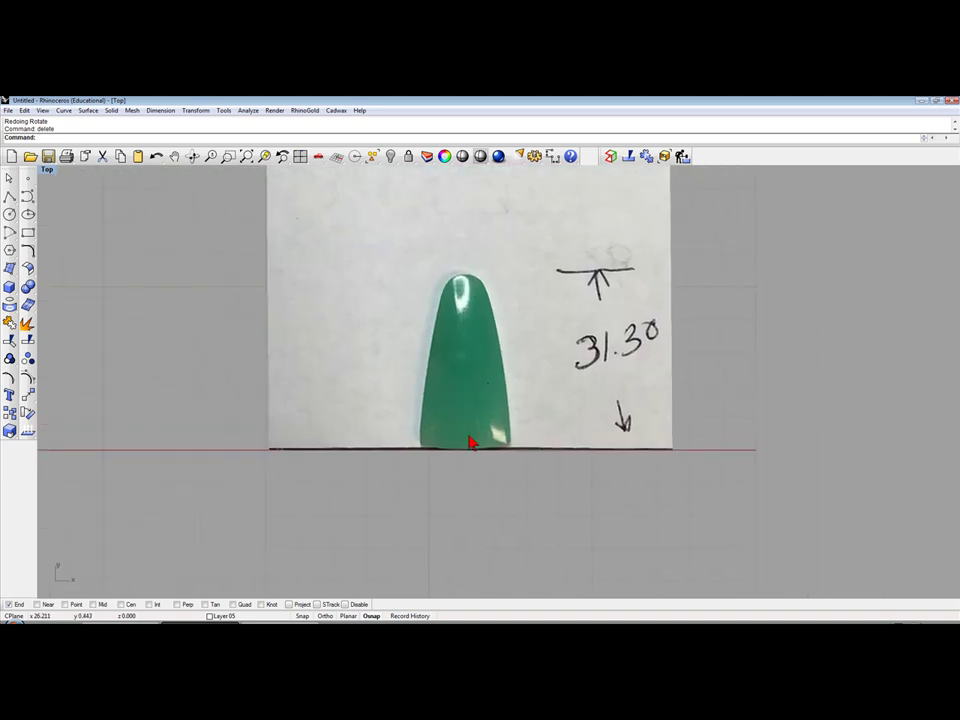
scroll(440, 442, up, 4)
right_drag(435, 446, 338, 368)
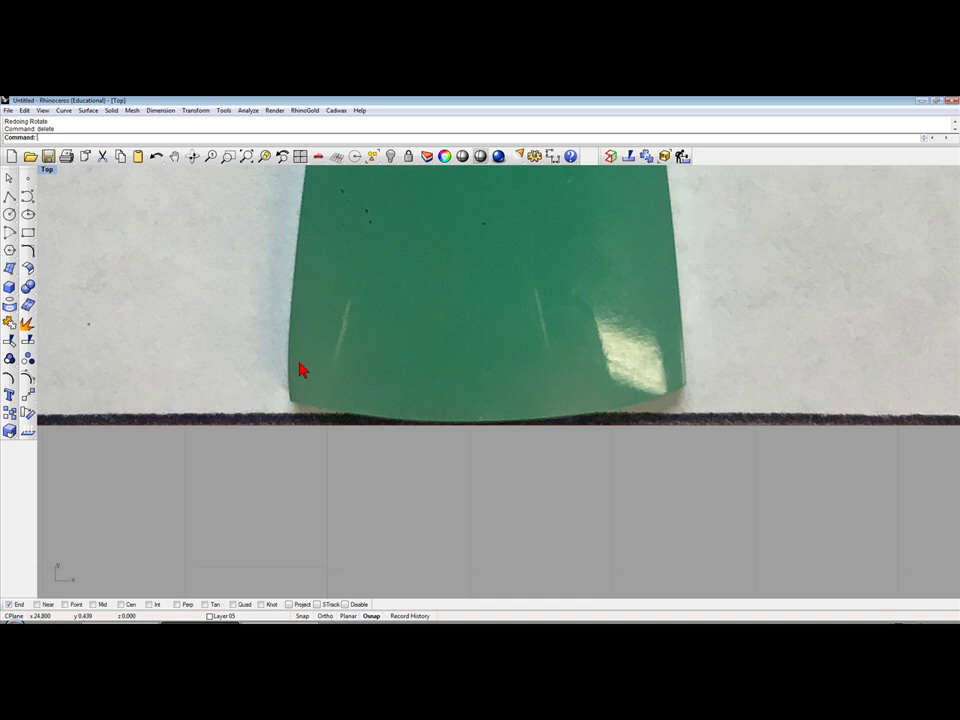
Step: Place point objects at the stone's lower-left and lower-right corners
click(27, 178)
scroll(268, 439, up, 2)
scroll(282, 420, up, 2)
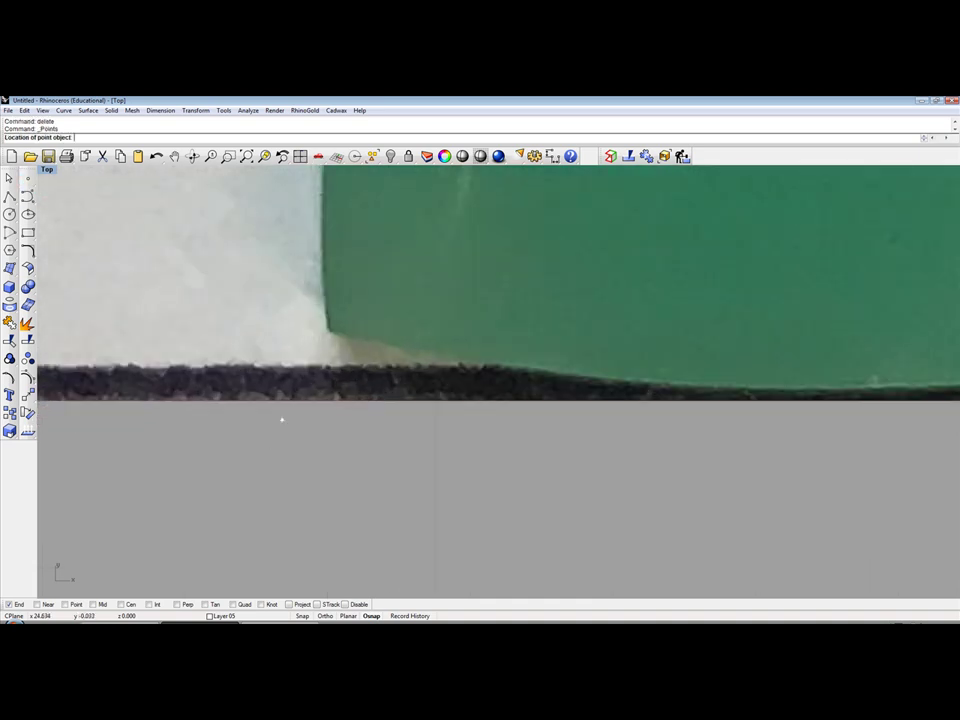
click(324, 333)
scroll(377, 369, down, 3)
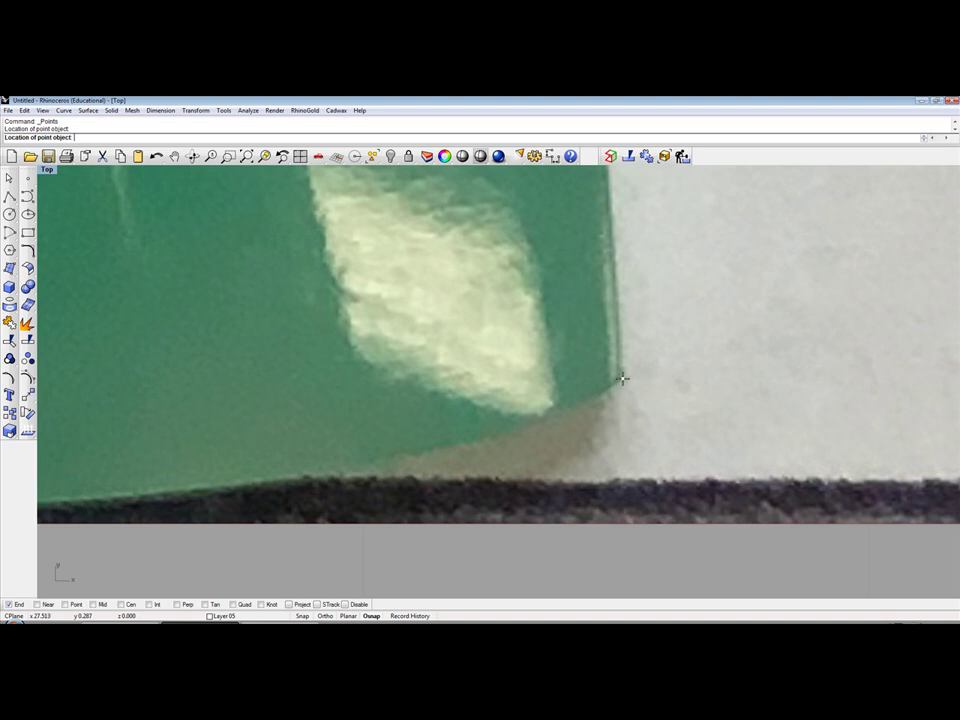
click(622, 379)
scroll(622, 380, down, 2)
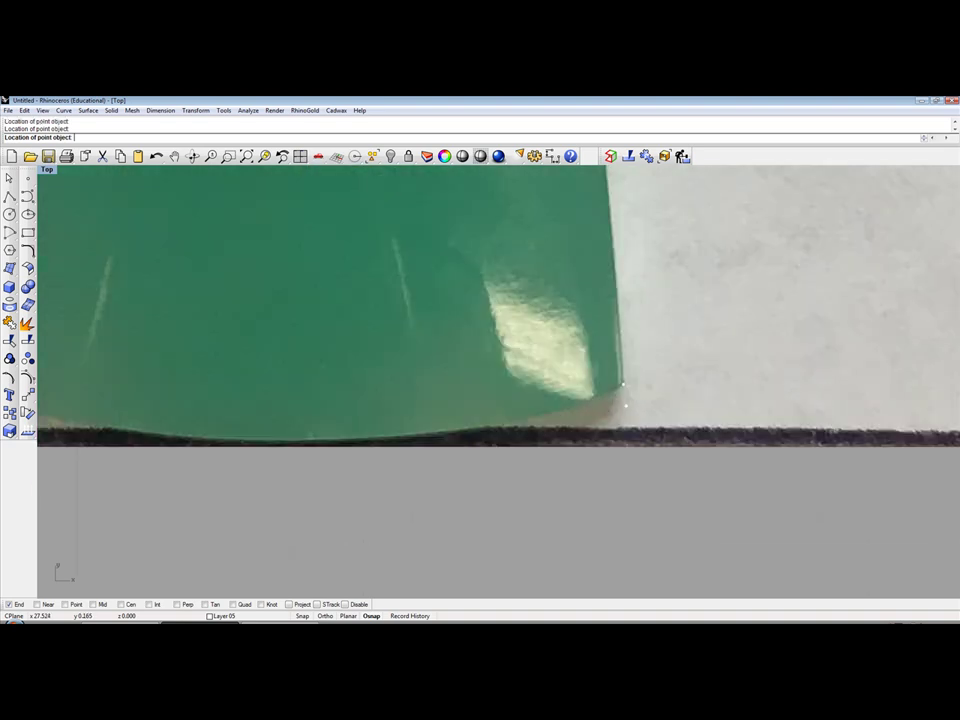
scroll(615, 400, down, 2)
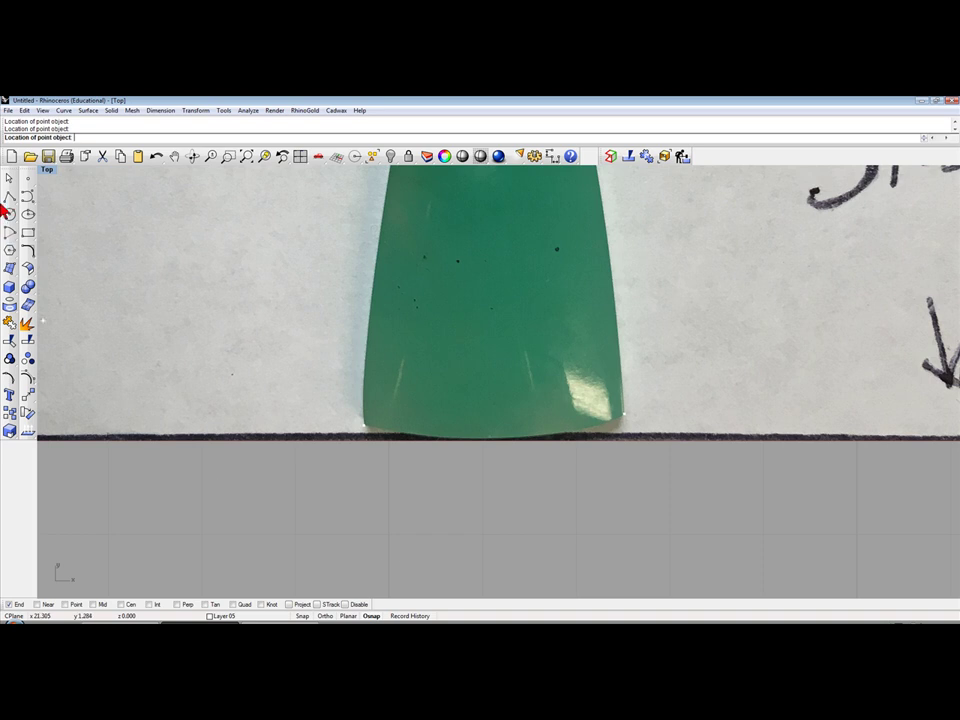
key(Escape)
scroll(418, 504, down, 4)
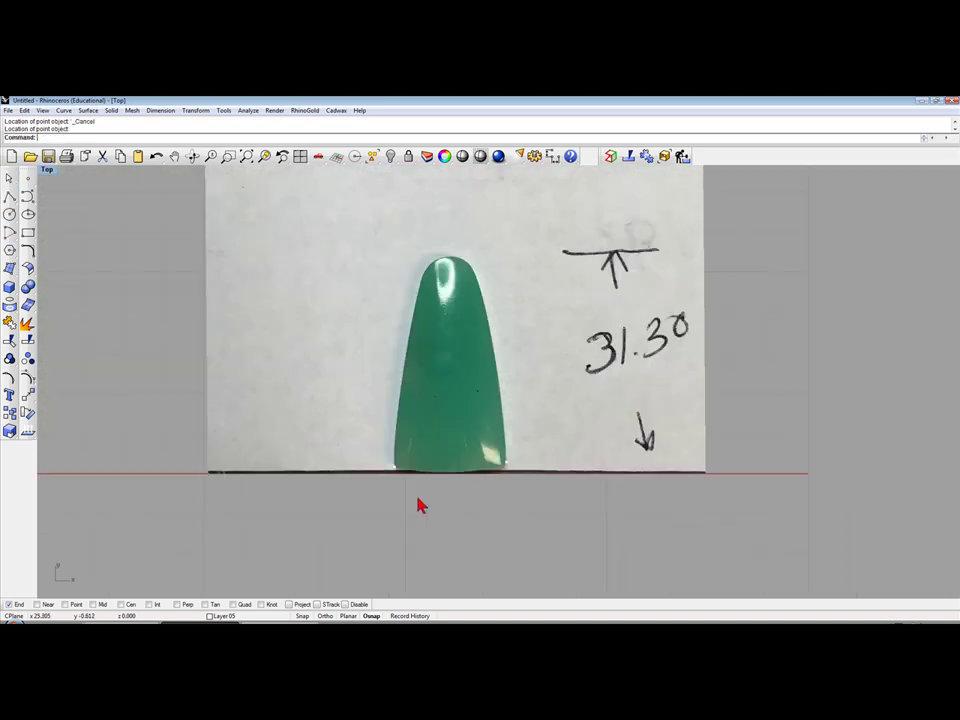
right_drag(418, 504, 456, 499)
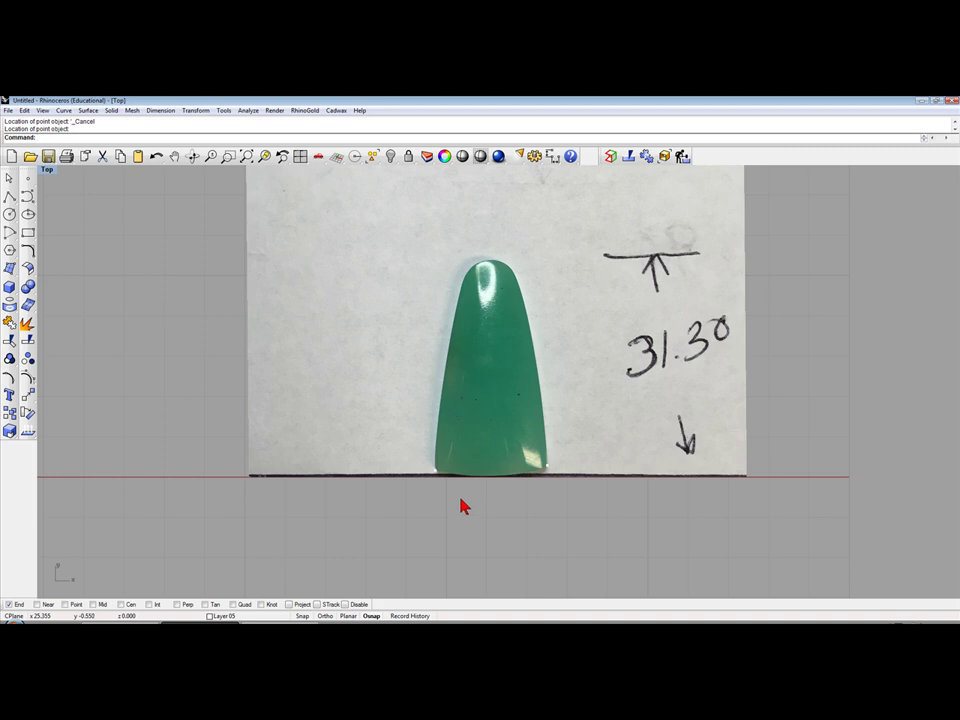
scroll(460, 508, up, 1)
scroll(465, 503, up, 2)
scroll(469, 497, up, 2)
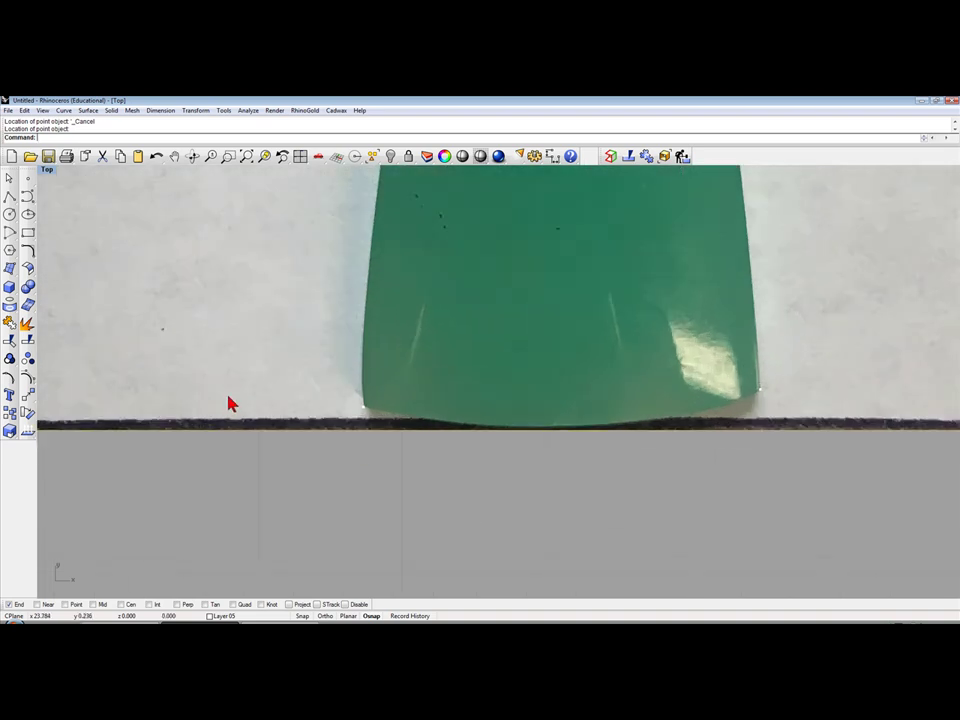
scroll(326, 276, down, 2)
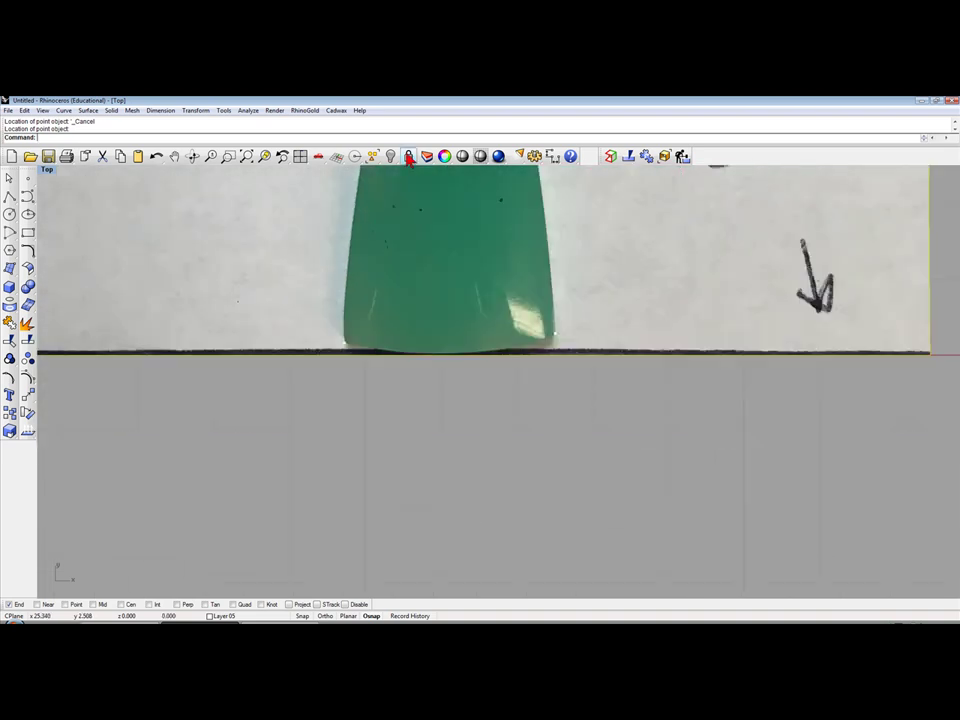
Step: Lock the stone reference photo and open the Curve tools flyout
click(408, 157)
scroll(407, 414, up, 2)
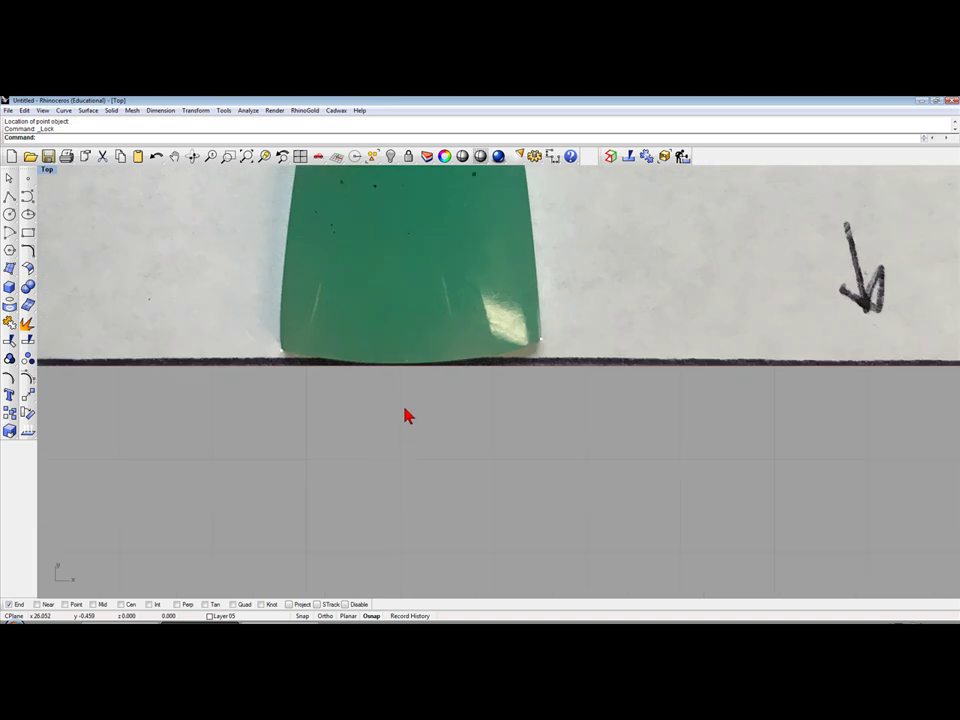
scroll(405, 415, up, 1)
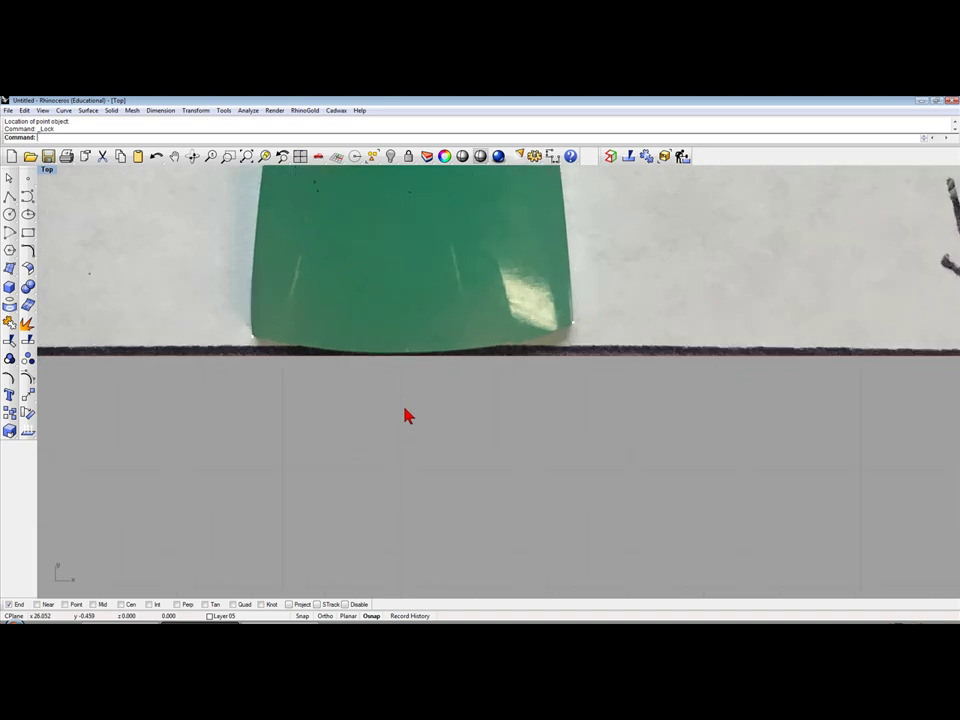
click(27, 199)
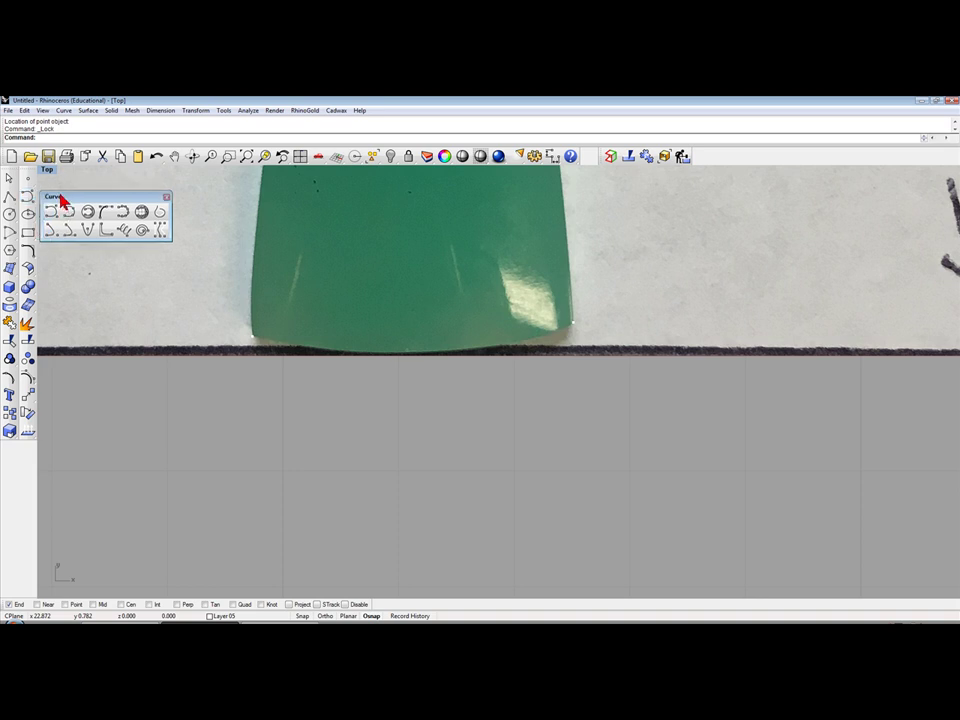
Step: Draw a Point-snapped conic between the two corner points, bulging to fit the stone's bottom edge
drag(47, 195, 64, 214)
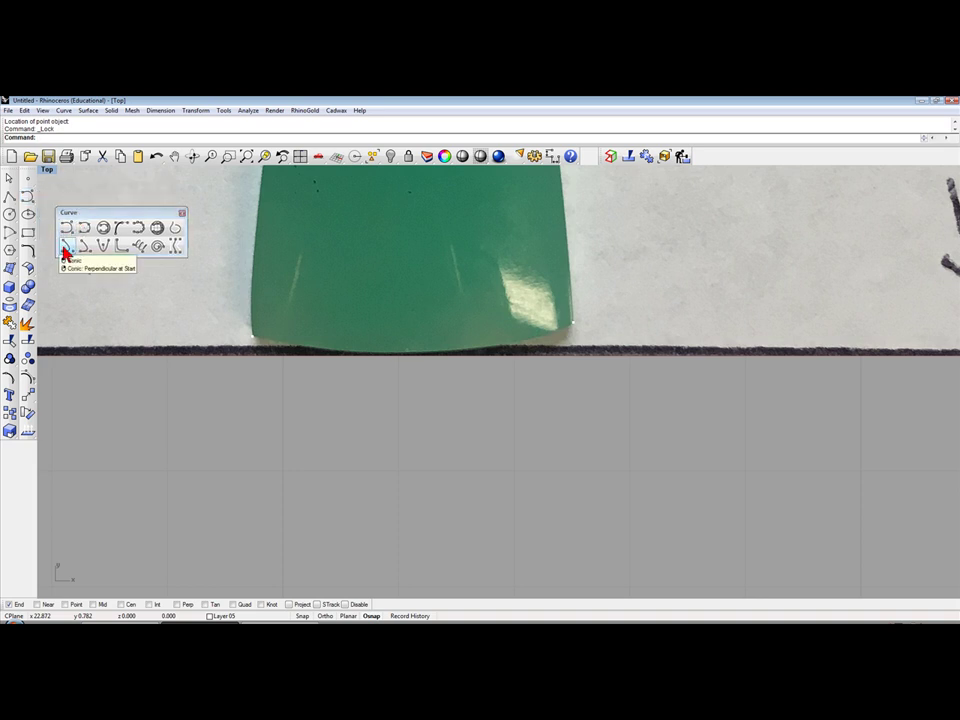
click(66, 246)
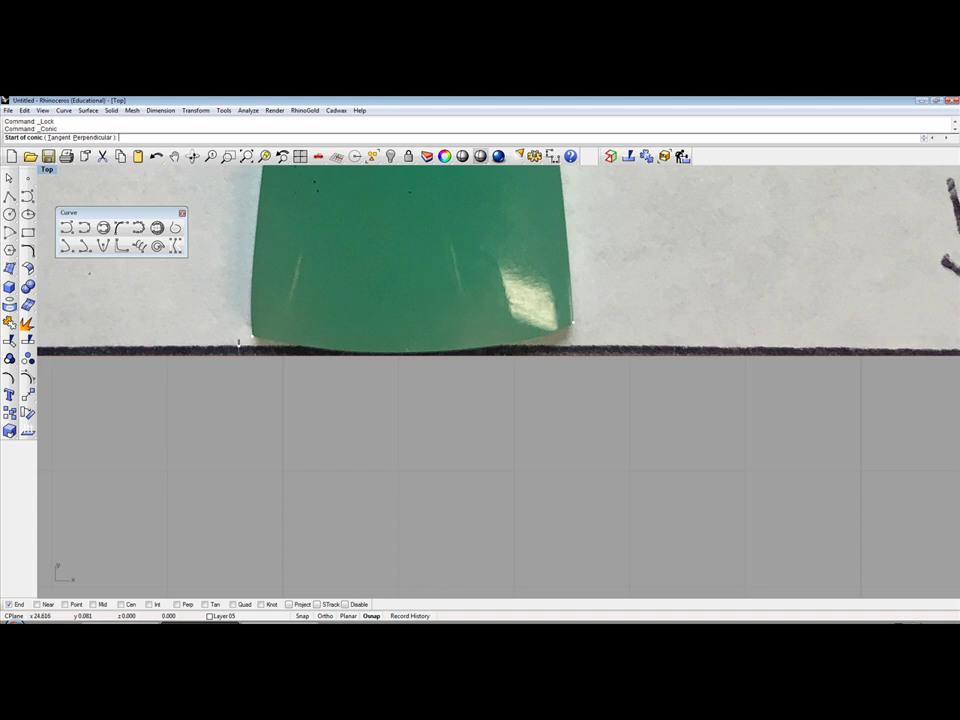
right_click(65, 604)
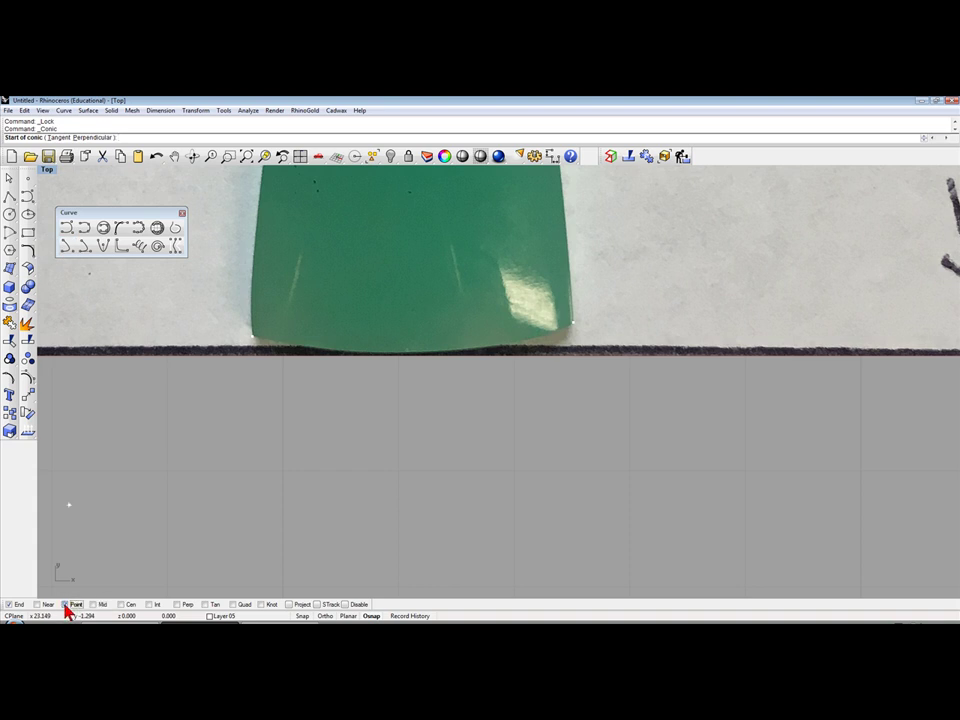
click(253, 336)
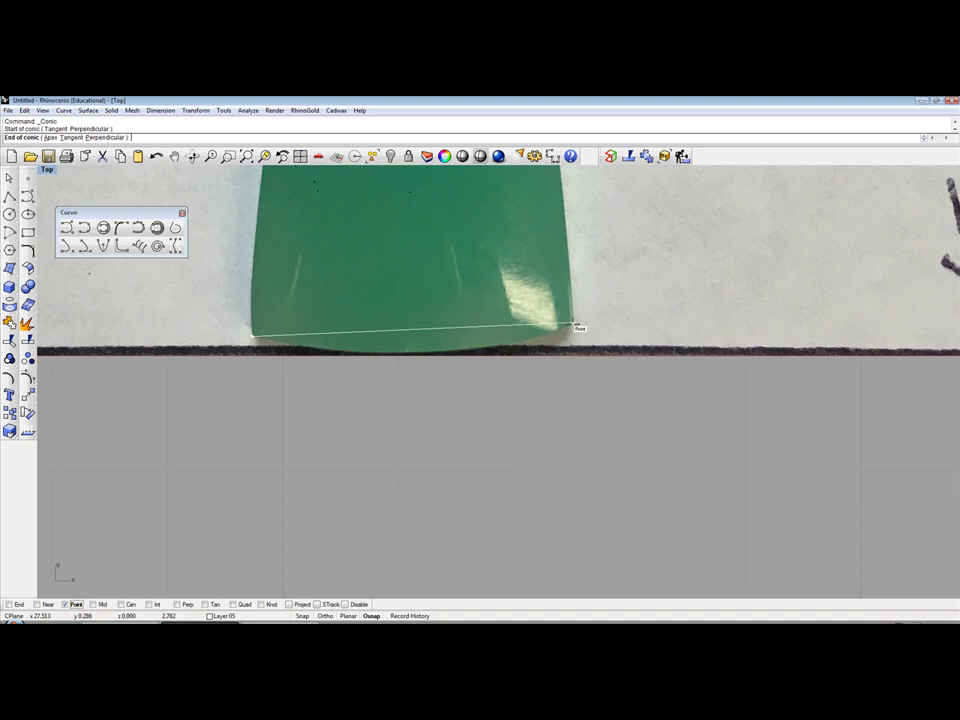
click(573, 325)
scroll(415, 403, up, 2)
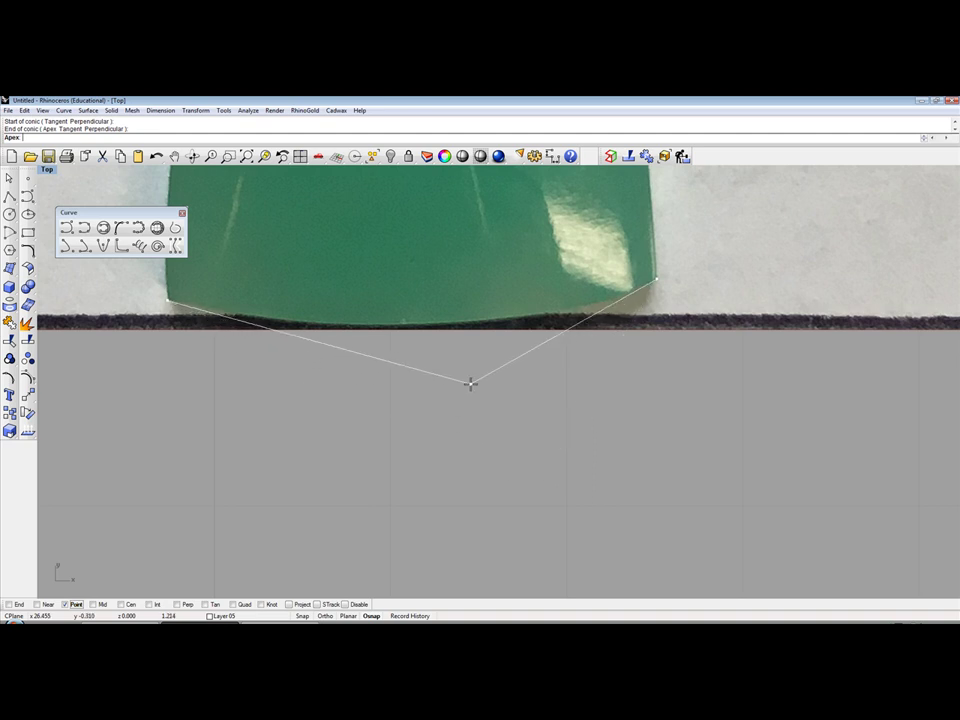
click(483, 392)
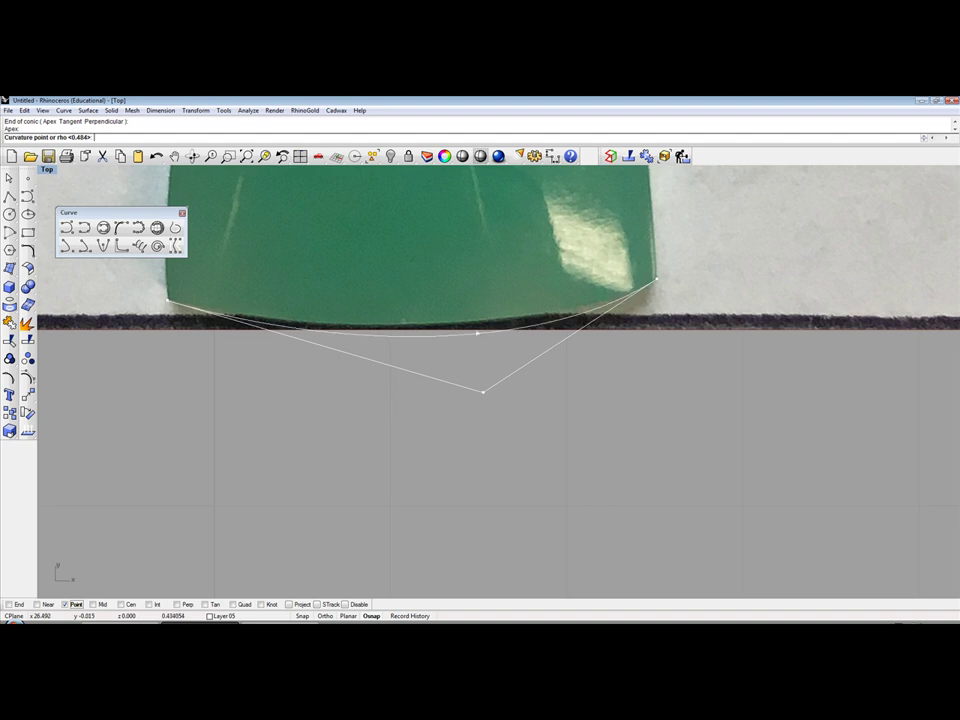
click(482, 322)
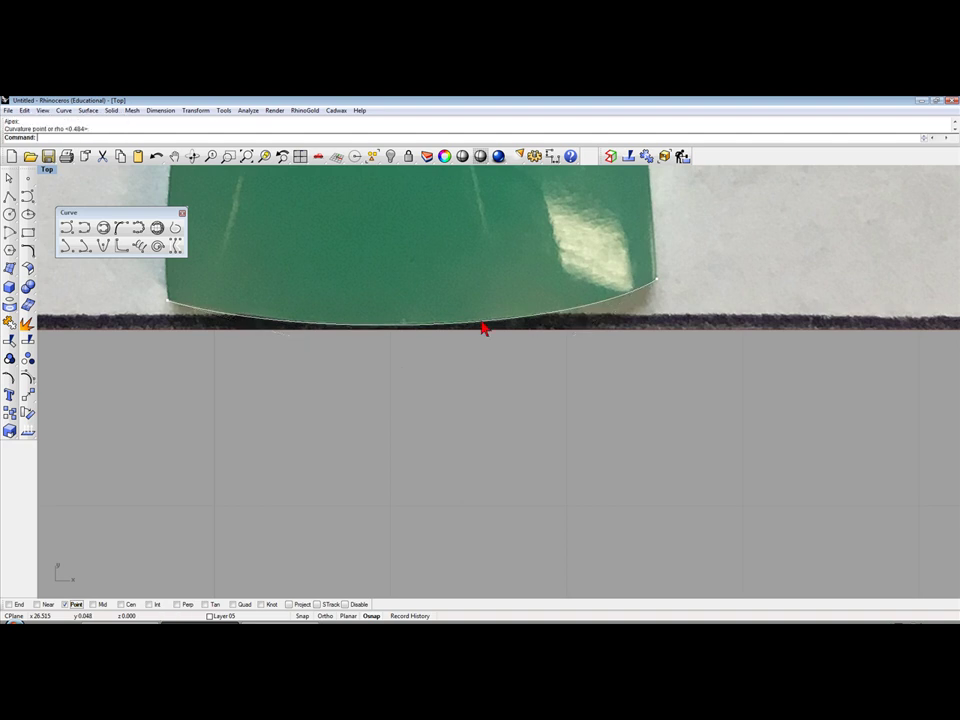
scroll(495, 336, up, 2)
scroll(495, 336, down, 2)
scroll(495, 336, down, 2)
scroll(497, 332, down, 1)
scroll(489, 369, down, 1)
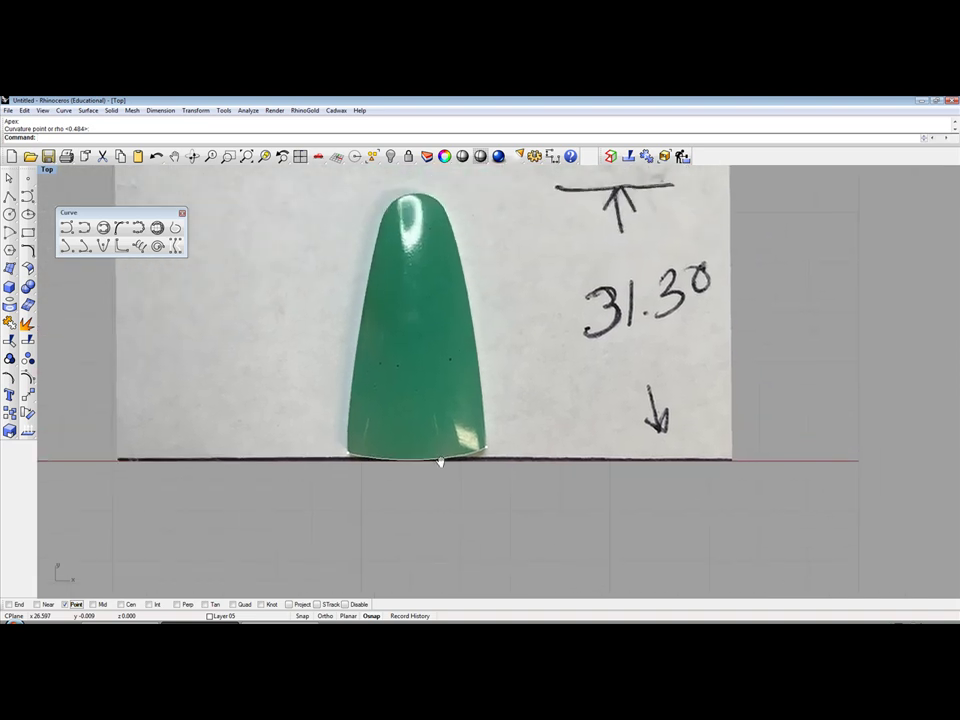
scroll(439, 461, down, 1)
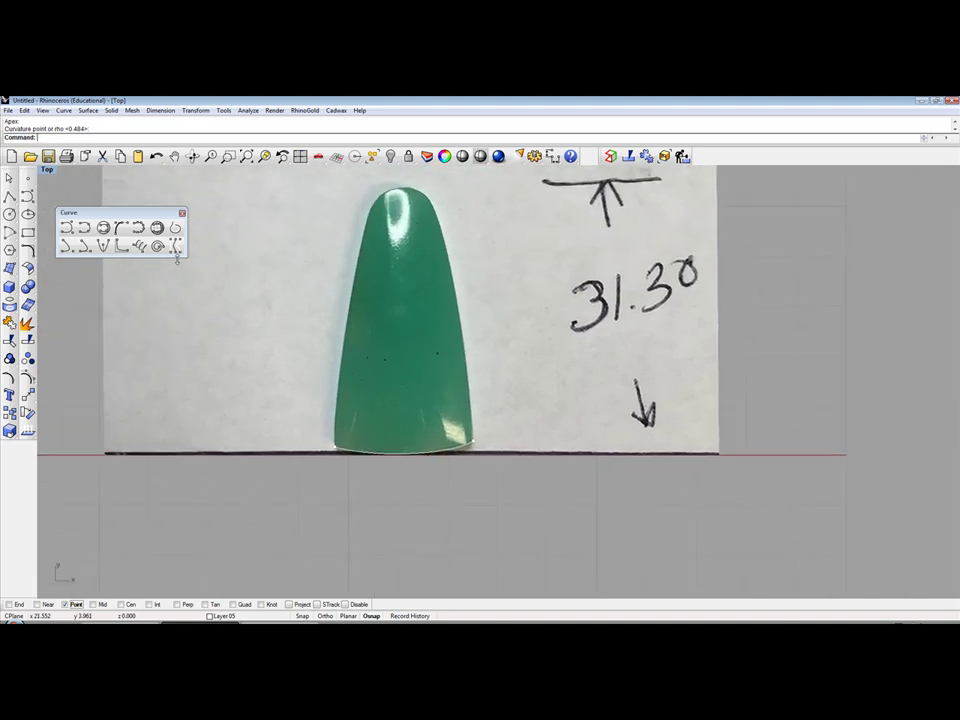
Step: Place a Mid-snapped point at the middle of the stone's conic bottom edge
click(182, 214)
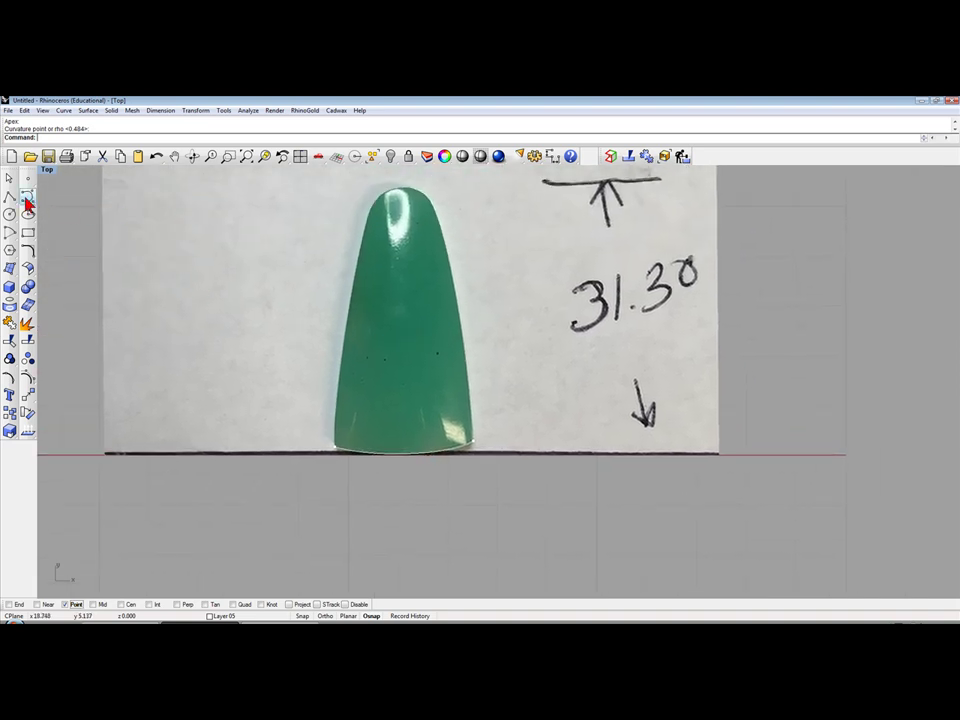
click(28, 196)
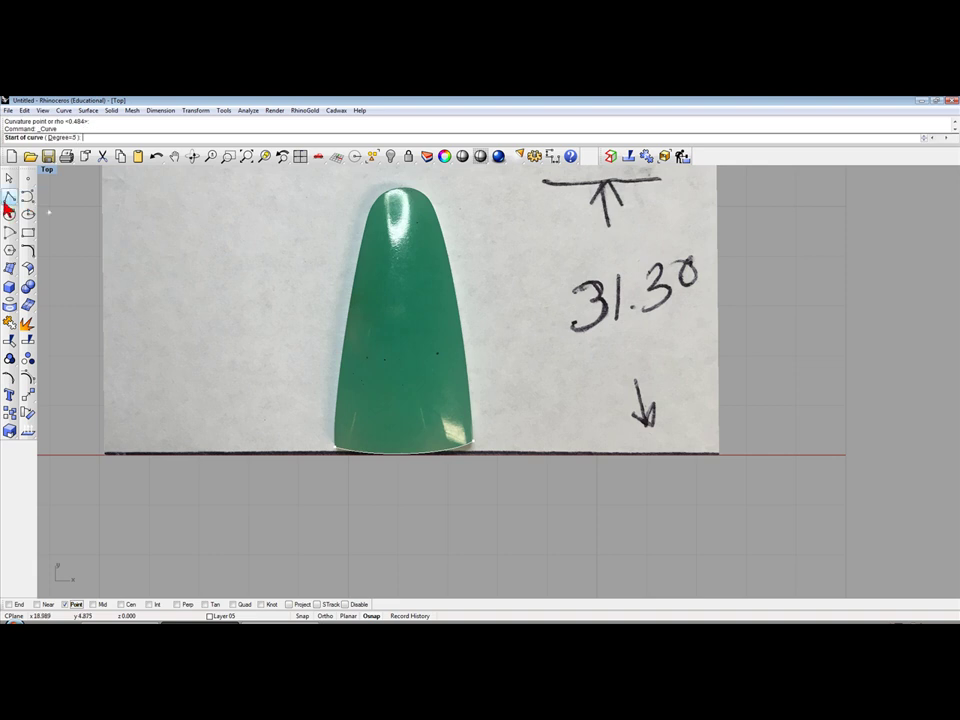
key(Escape)
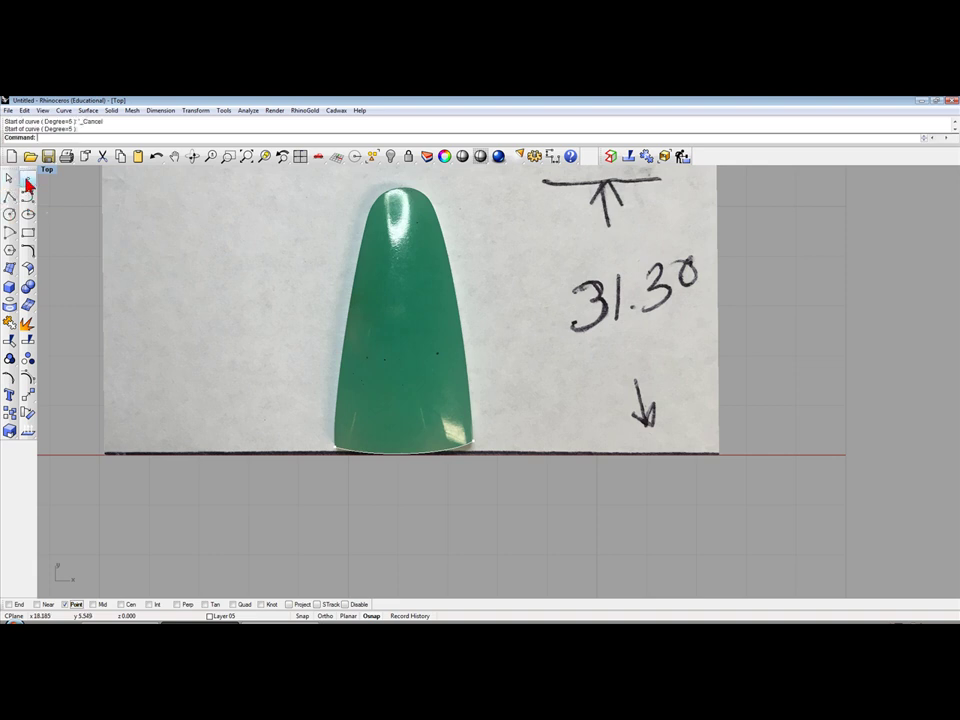
click(28, 183)
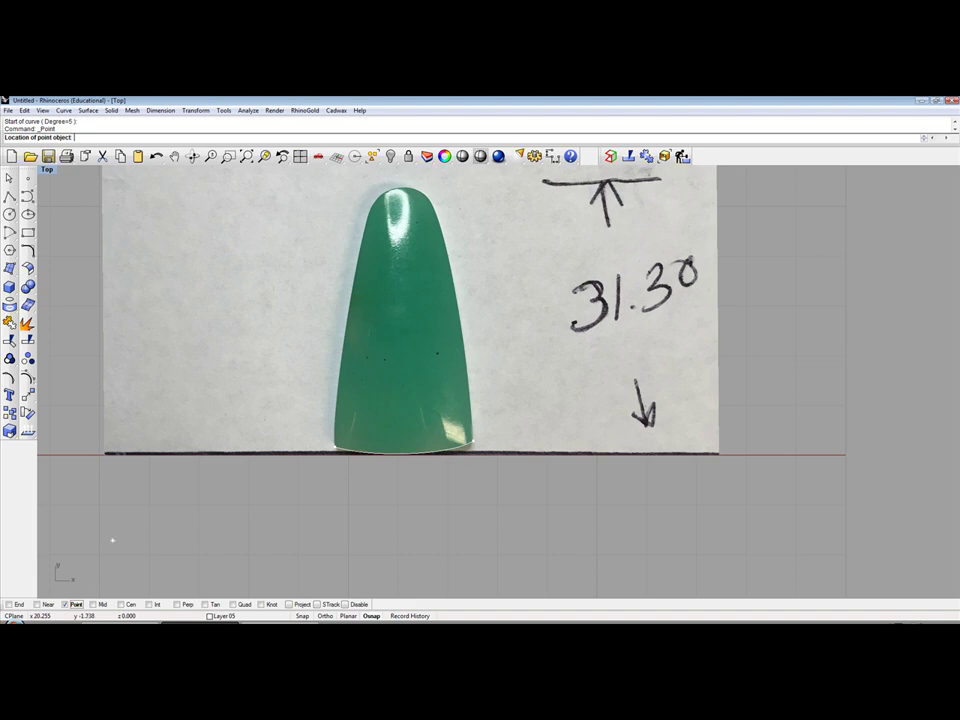
right_click(93, 604)
scroll(396, 457, up, 5)
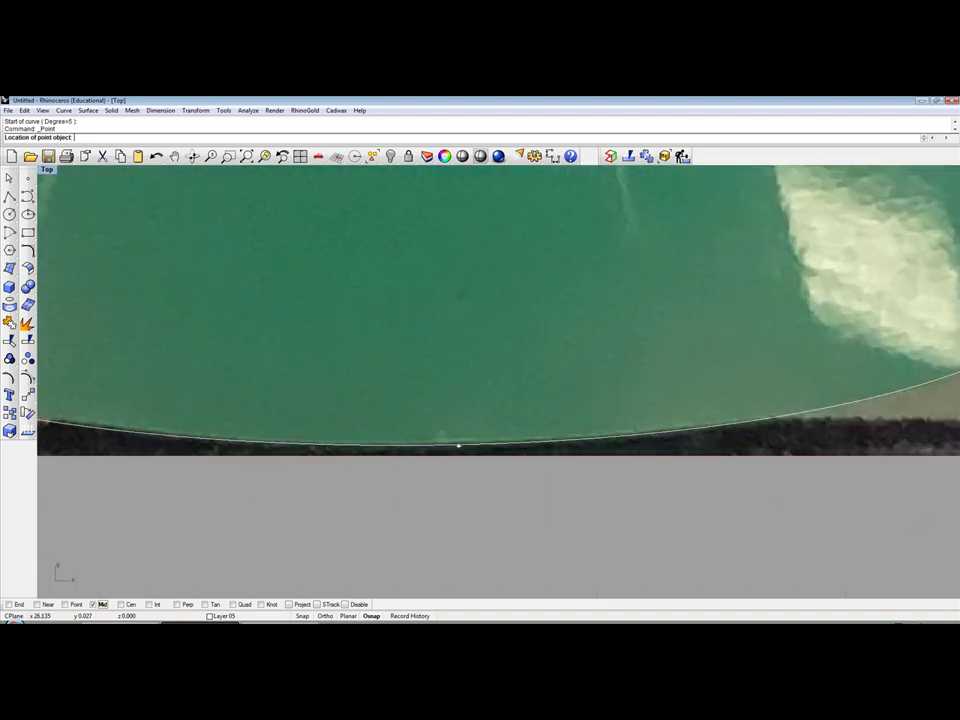
click(474, 447)
scroll(469, 450, down, 1)
scroll(469, 450, down, 2)
scroll(469, 450, down, 2)
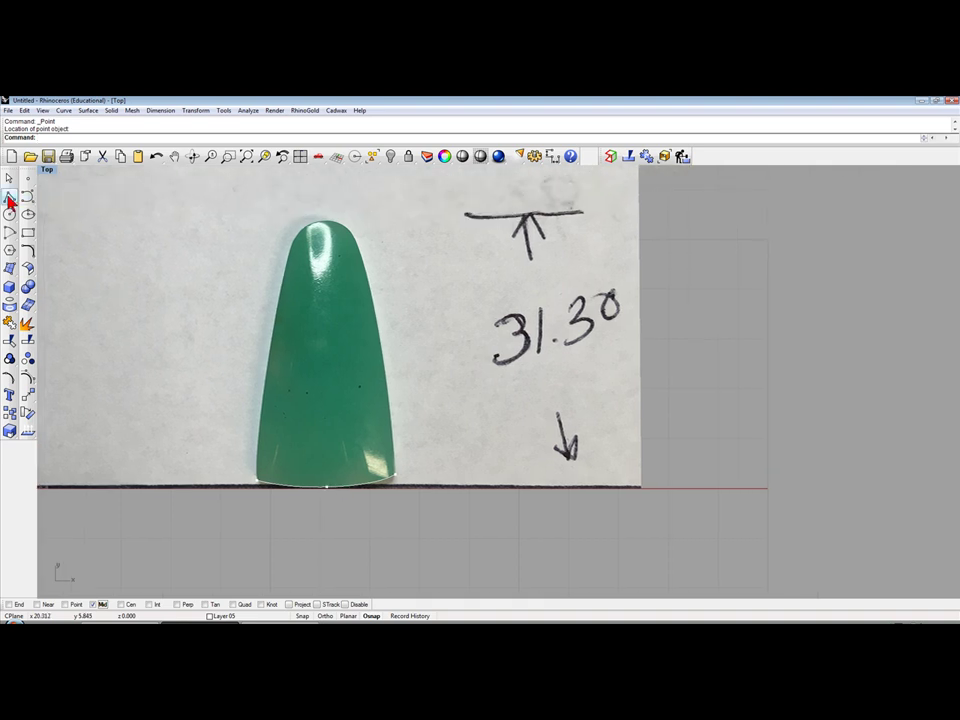
Step: Draw a vertical centreline from the bottom midpoint up to the stone's tip, then frame the nail photo
click(10, 196)
click(326, 487)
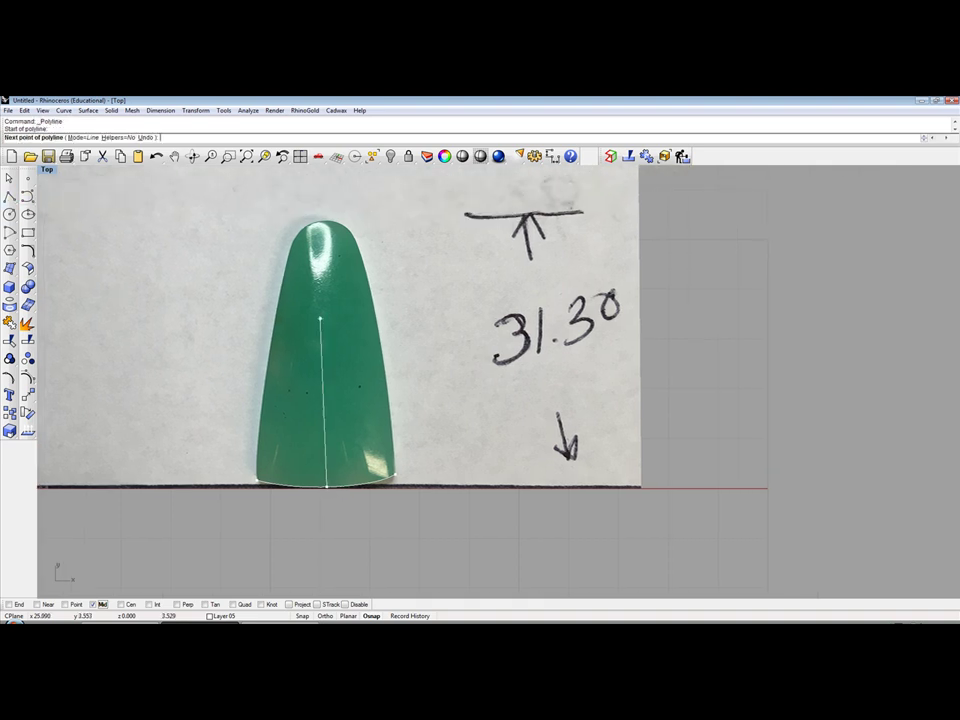
scroll(320, 400, up, 2)
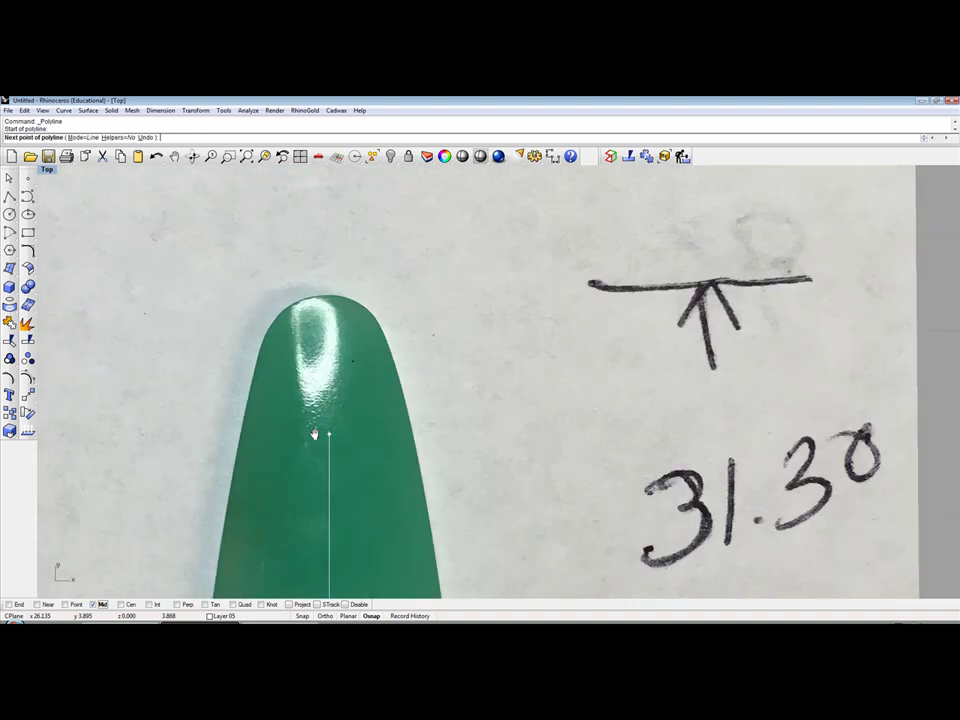
scroll(336, 343, up, 2)
scroll(335, 344, up, 2)
right_drag(335, 344, 339, 461)
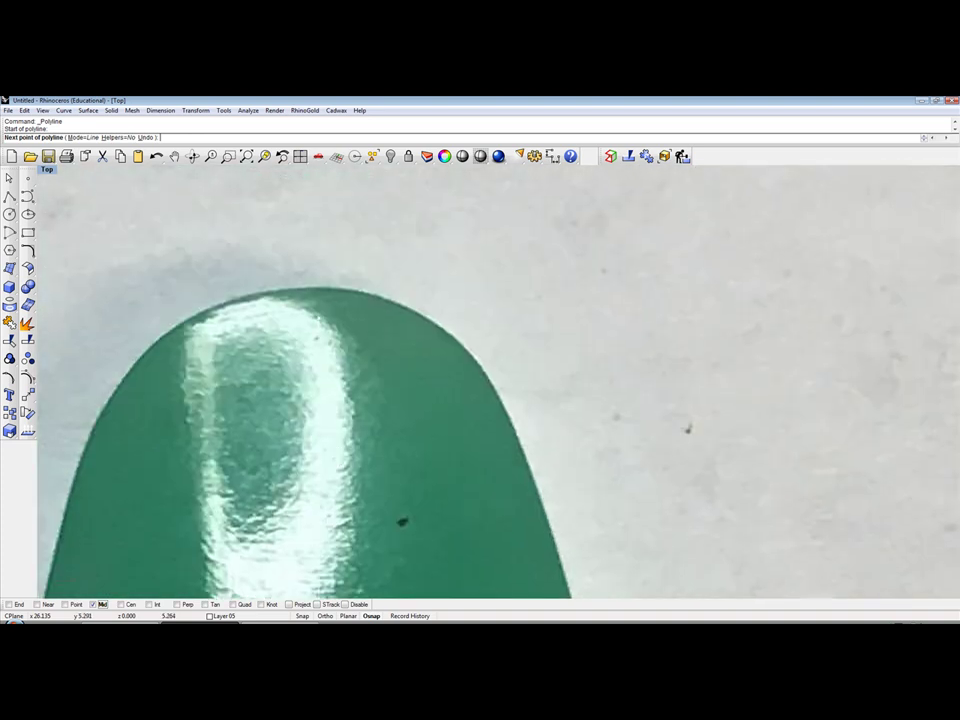
scroll(318, 290, up, 2)
scroll(300, 287, up, 2)
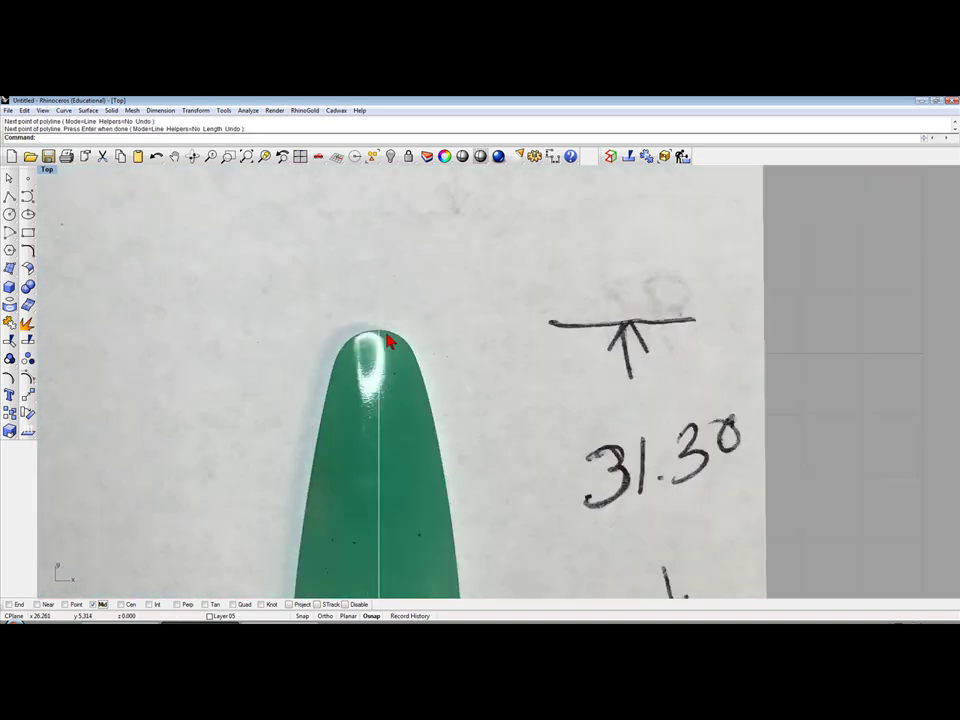
scroll(390, 342, down, 2)
scroll(390, 342, down, 1)
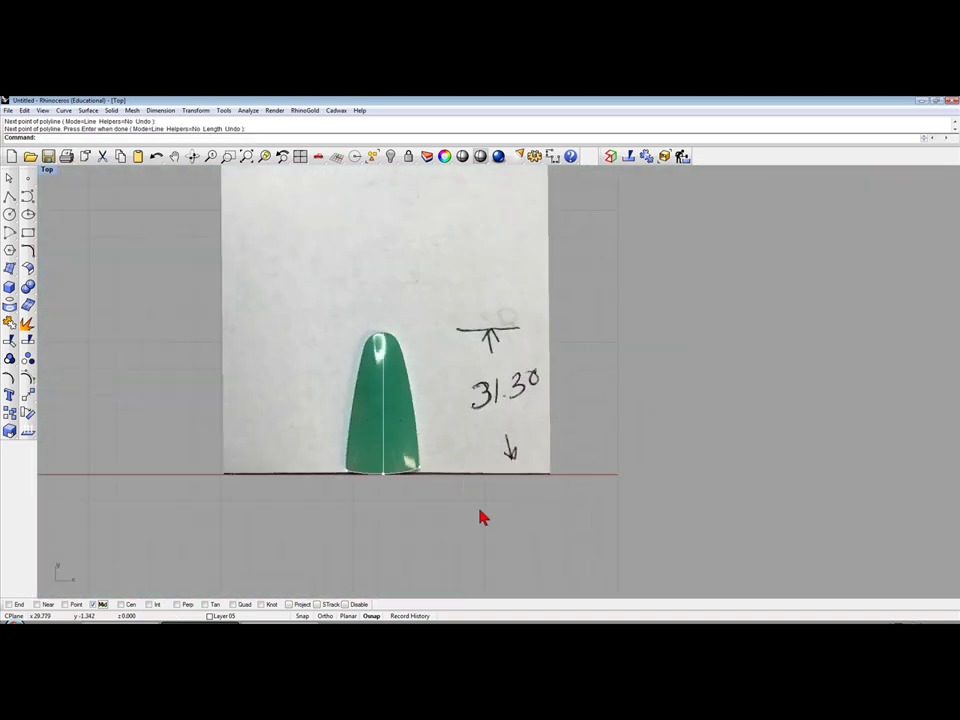
scroll(360, 469, up, 1)
scroll(354, 429, up, 1)
scroll(354, 429, up, 1)
right_drag(354, 430, 368, 345)
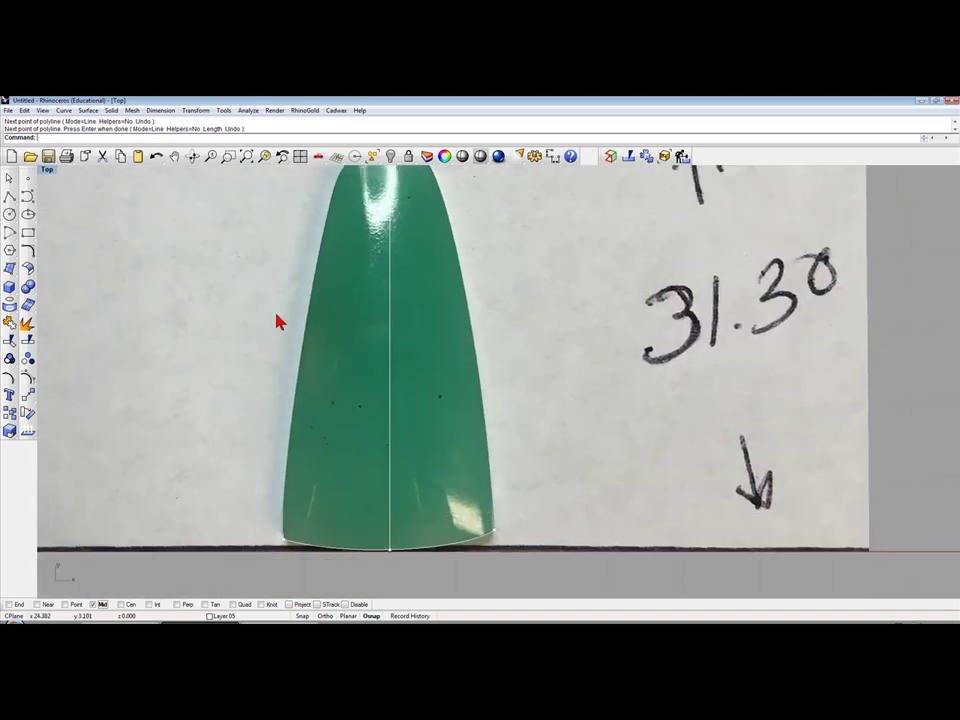
right_drag(357, 297, 350, 351)
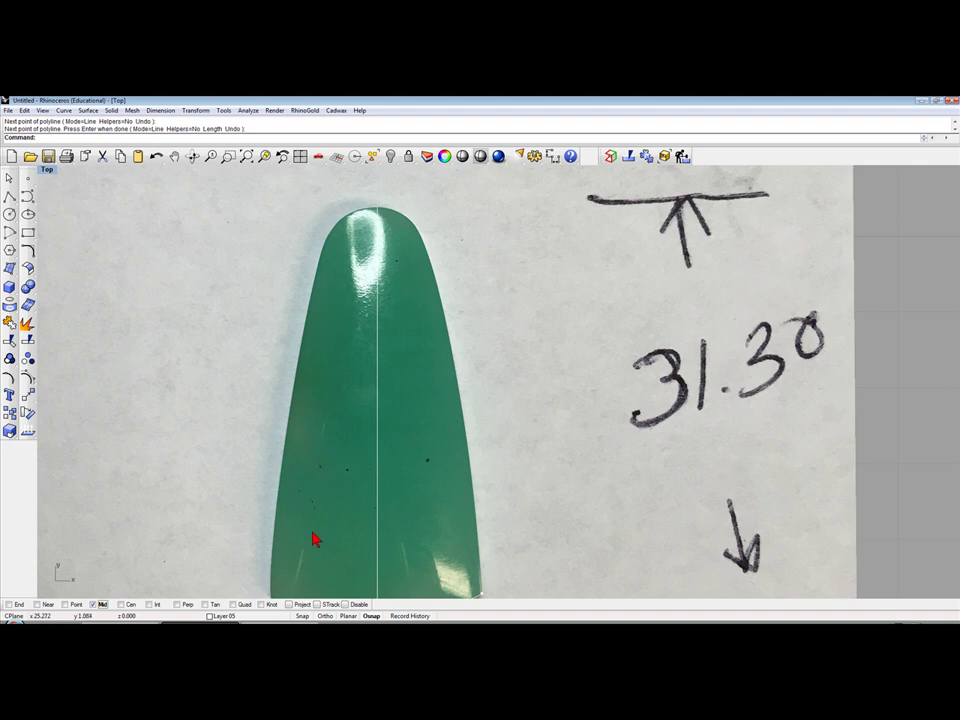
right_drag(313, 541, 313, 497)
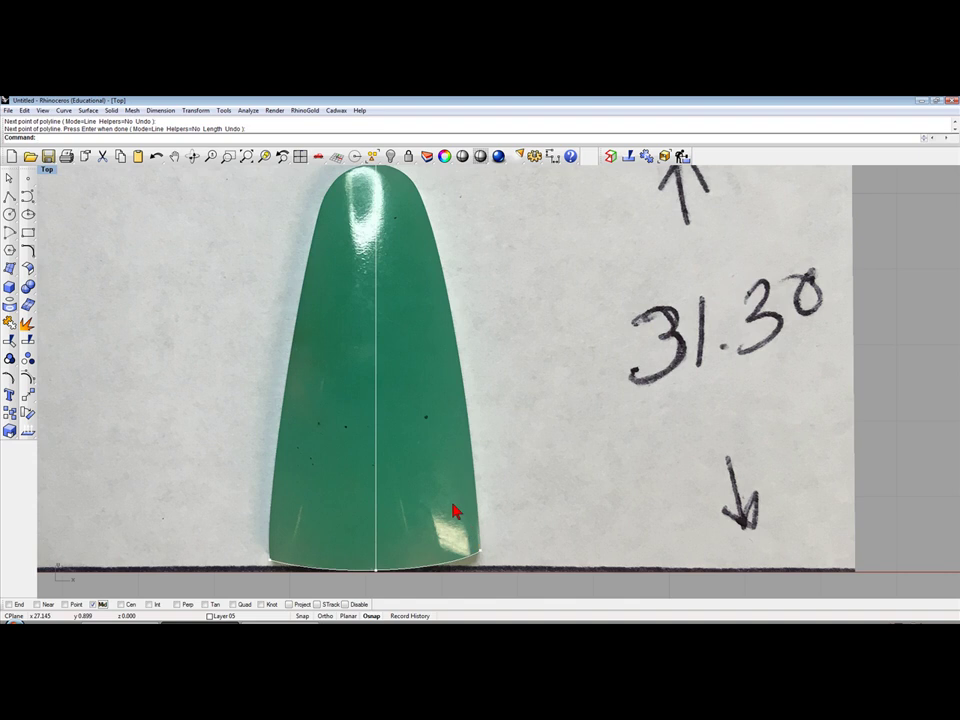
scroll(505, 460, down, 2)
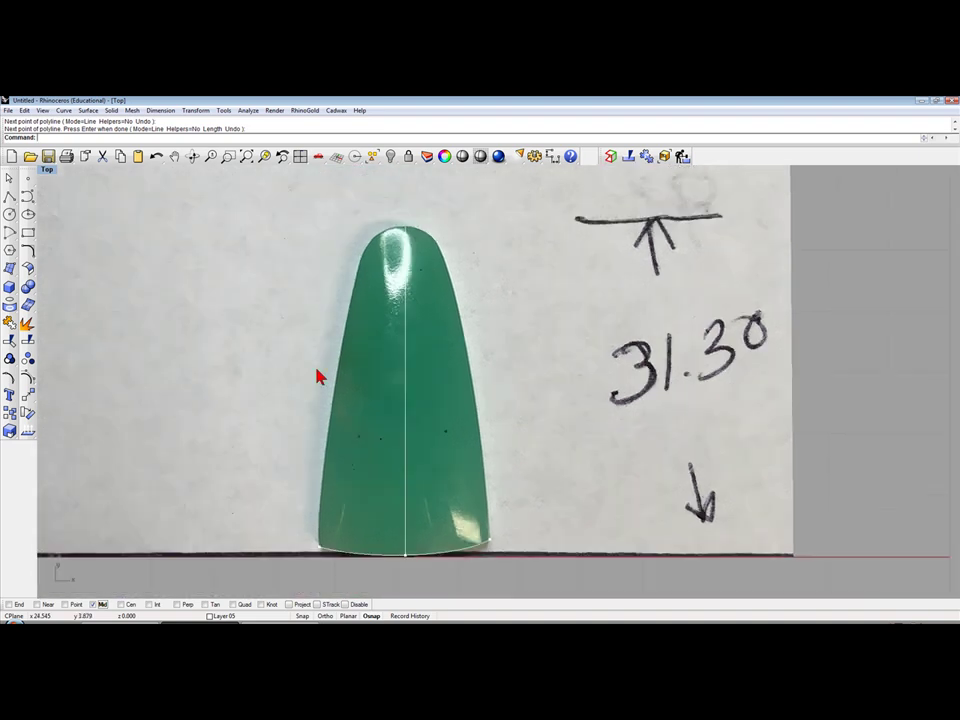
right_drag(381, 381, 328, 376)
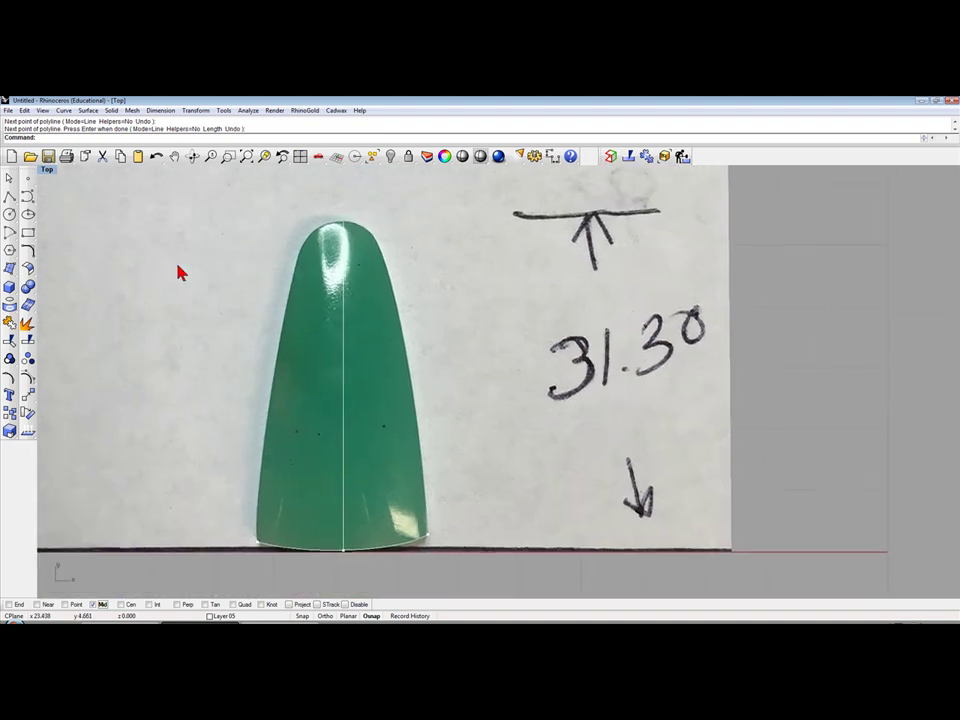
click(36, 202)
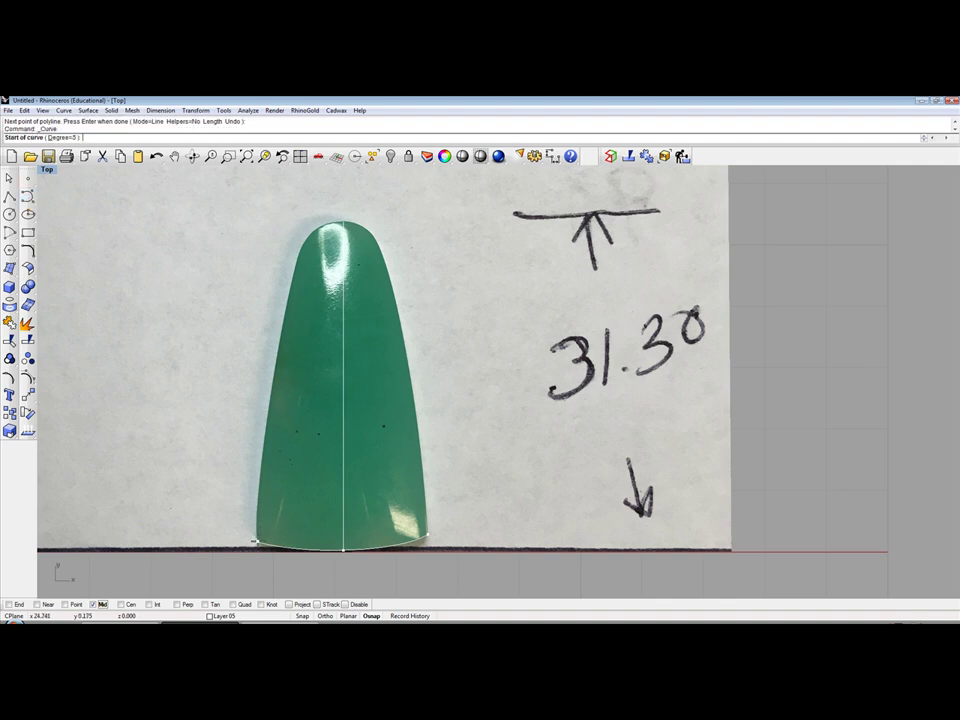
Step: Trace the nail's left edge with a curve from its bottom-left end to the centreline's top, snapping to ends
click(9, 604)
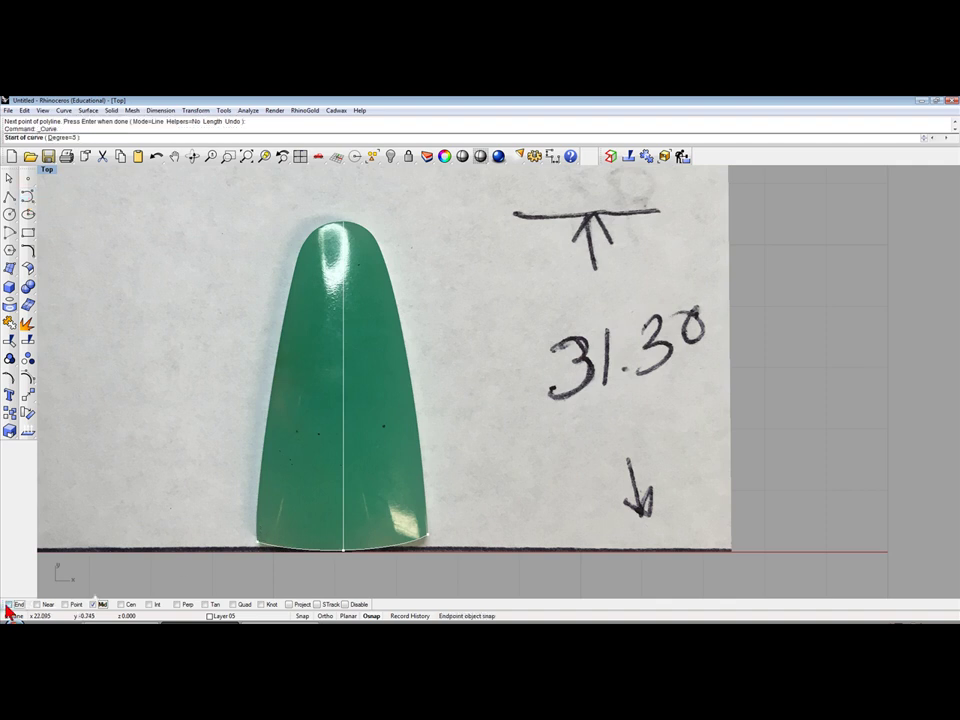
click(263, 549)
scroll(263, 520, up, 2)
scroll(263, 493, up, 4)
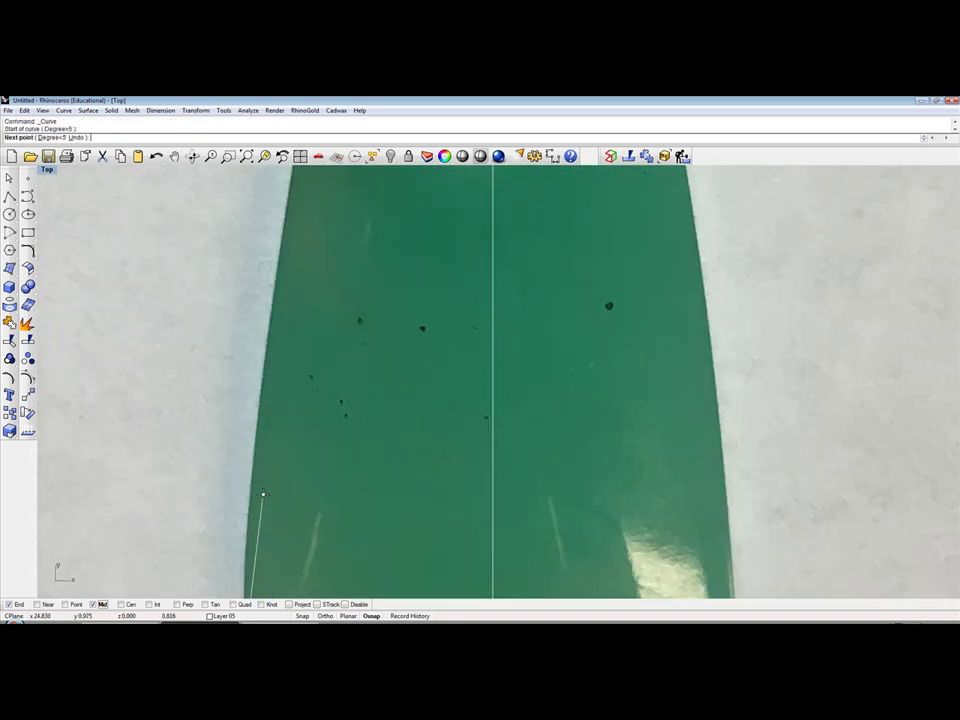
scroll(252, 540, down, 2)
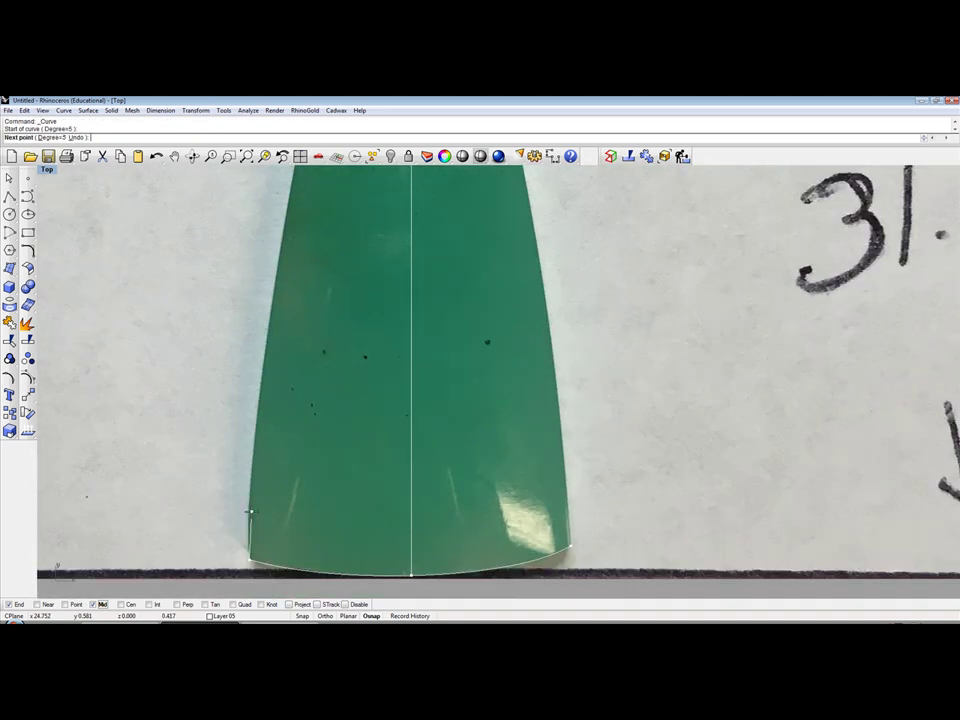
click(254, 436)
click(268, 331)
right_drag(268, 331, 272, 392)
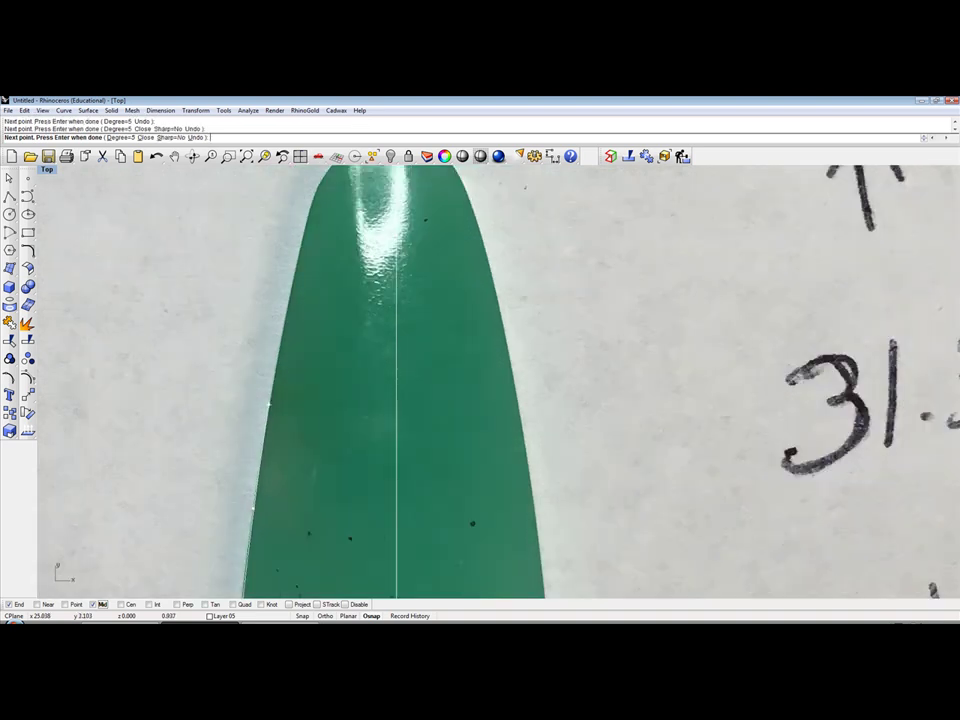
click(272, 390)
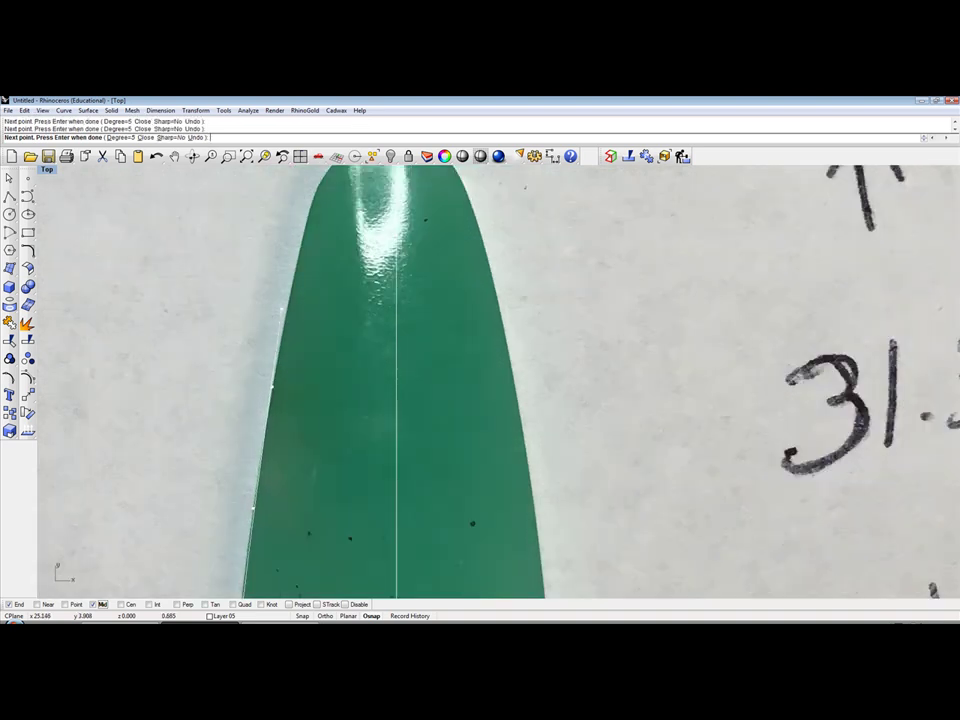
right_drag(290, 287, 288, 360)
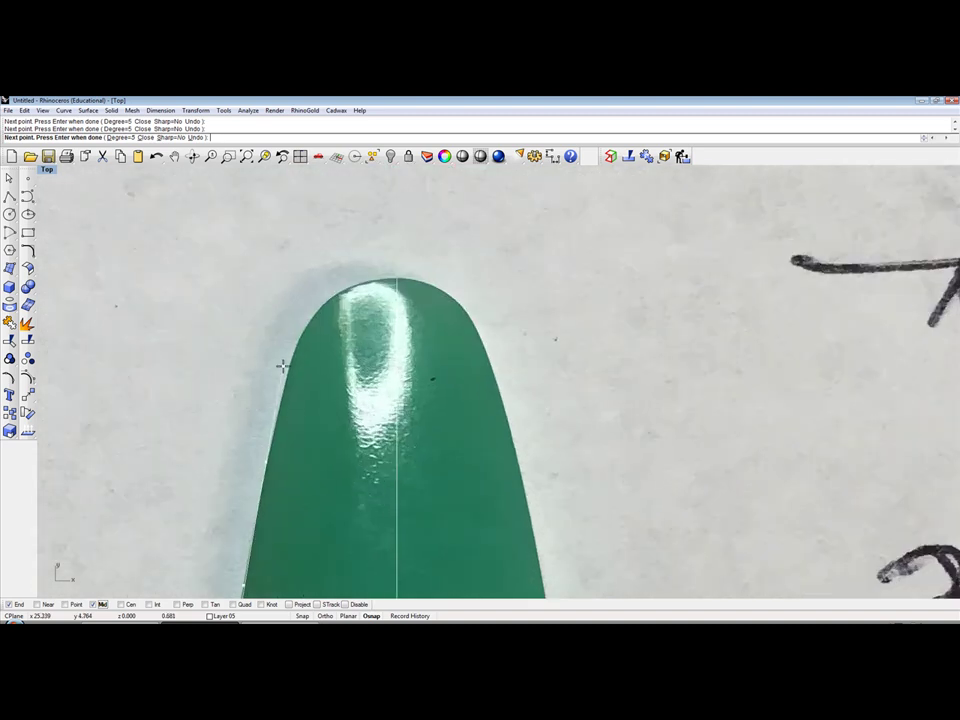
scroll(290, 356, up, 1)
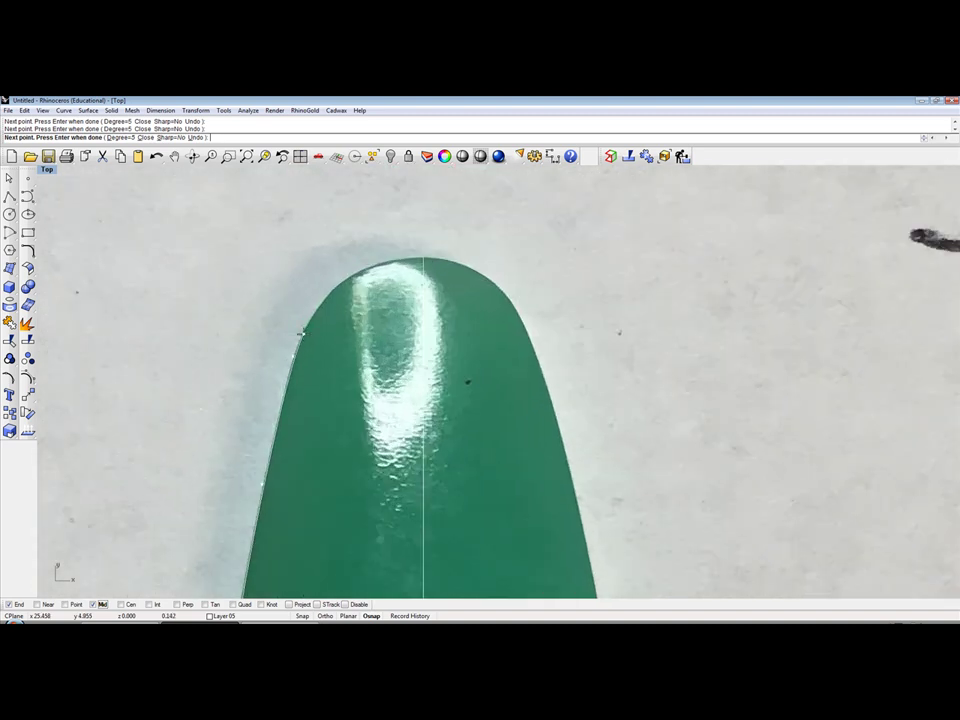
scroll(290, 355, up, 2)
click(318, 286)
right_drag(396, 215, 368, 410)
scroll(368, 410, down, 2)
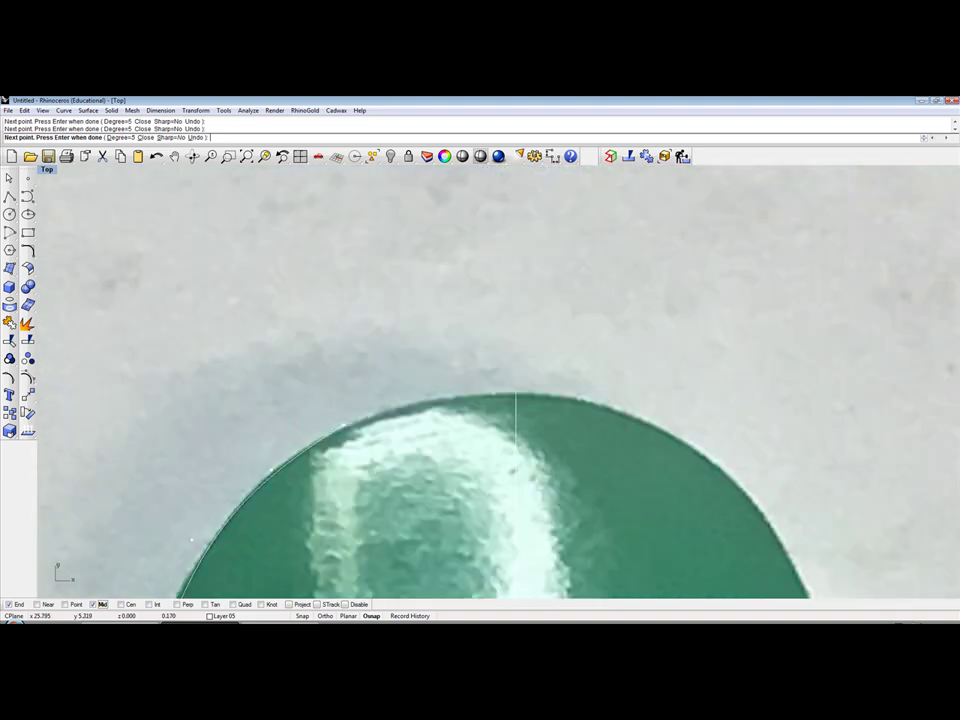
click(365, 414)
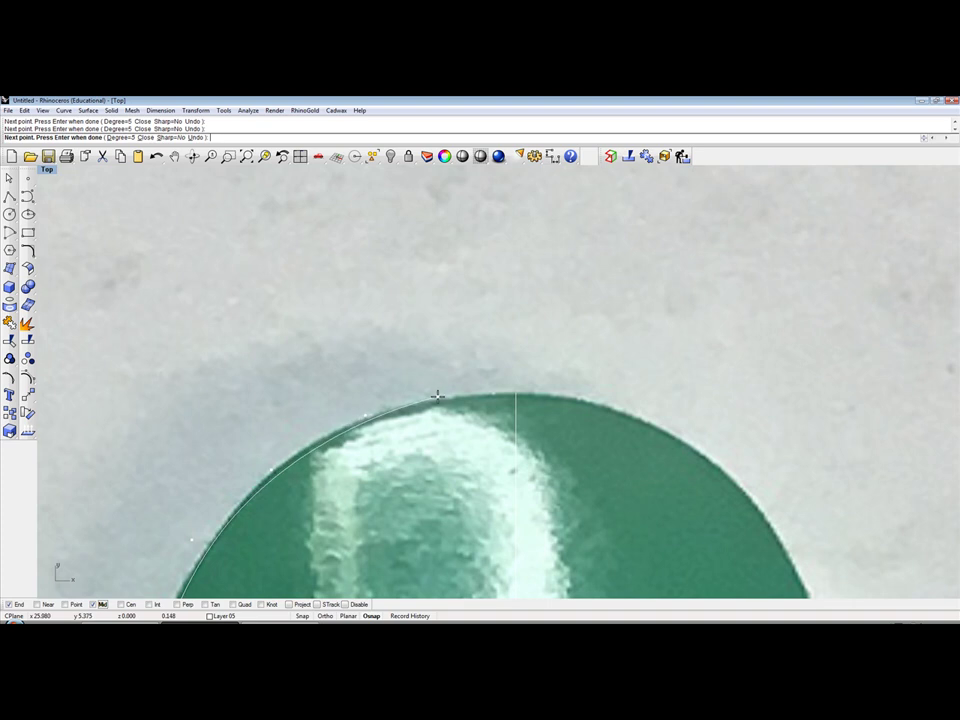
click(439, 394)
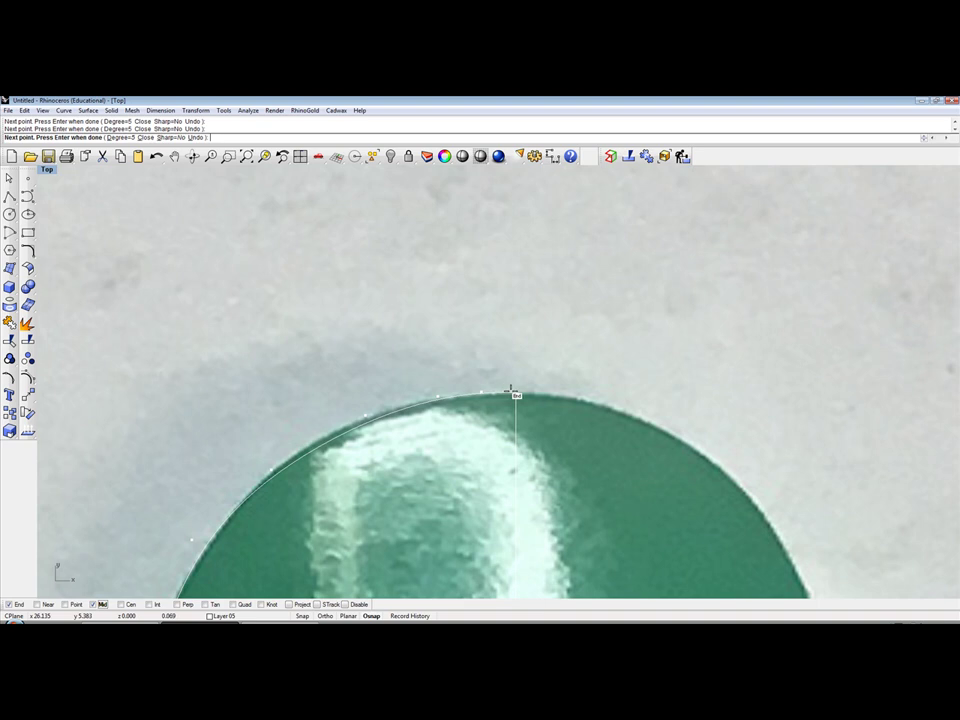
click(511, 390)
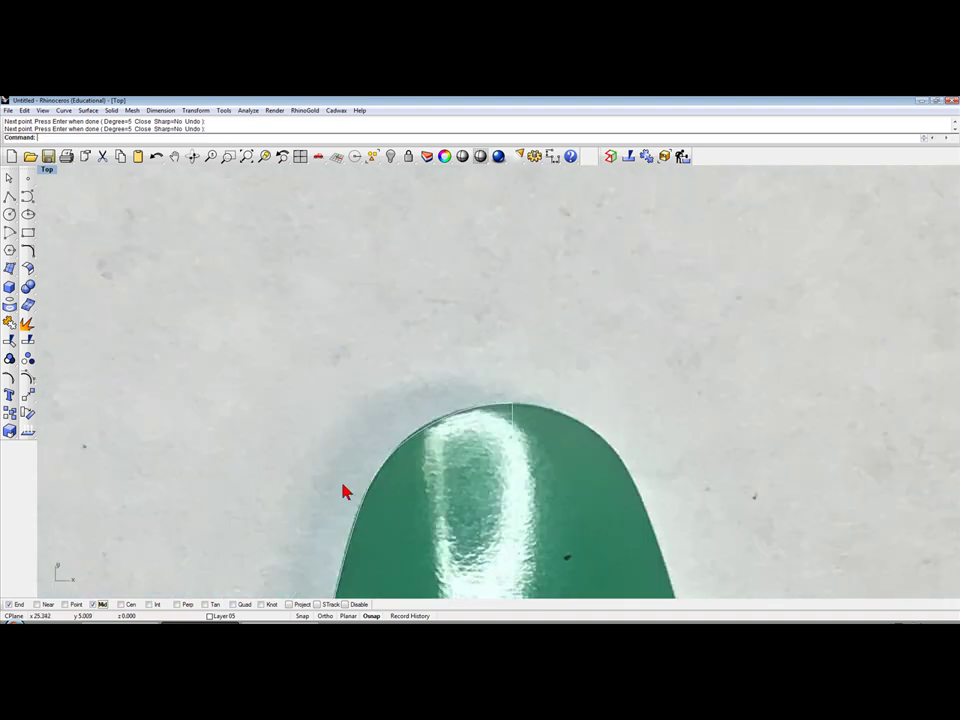
scroll(340, 490, up, 3)
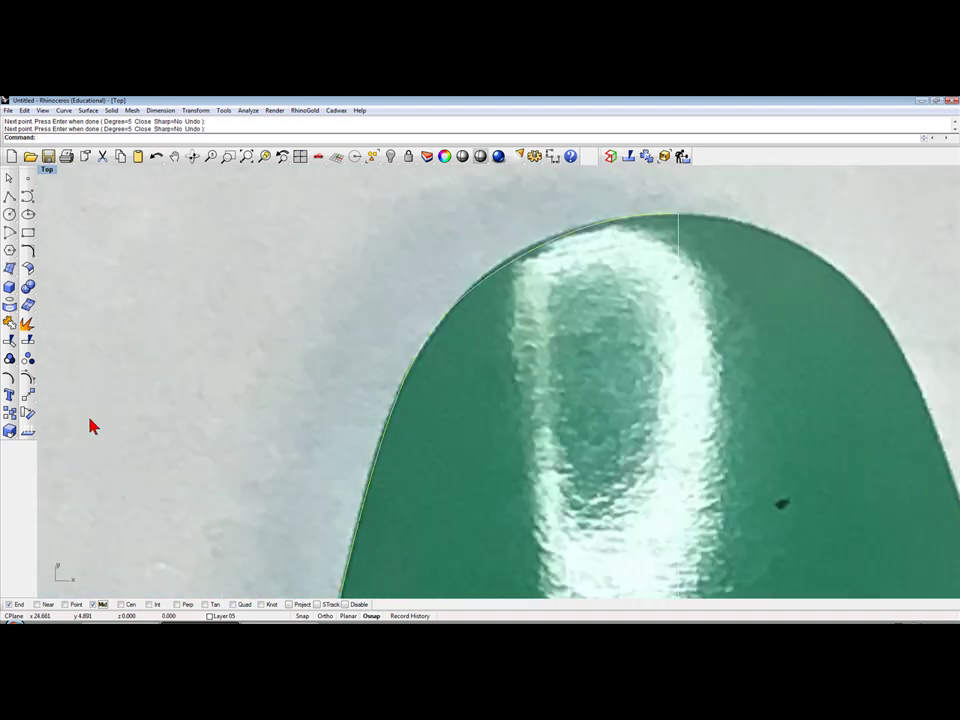
Step: Show control points, drag one near the tip onto the photo's outline, then hide them
click(28, 380)
scroll(370, 460, up, 2)
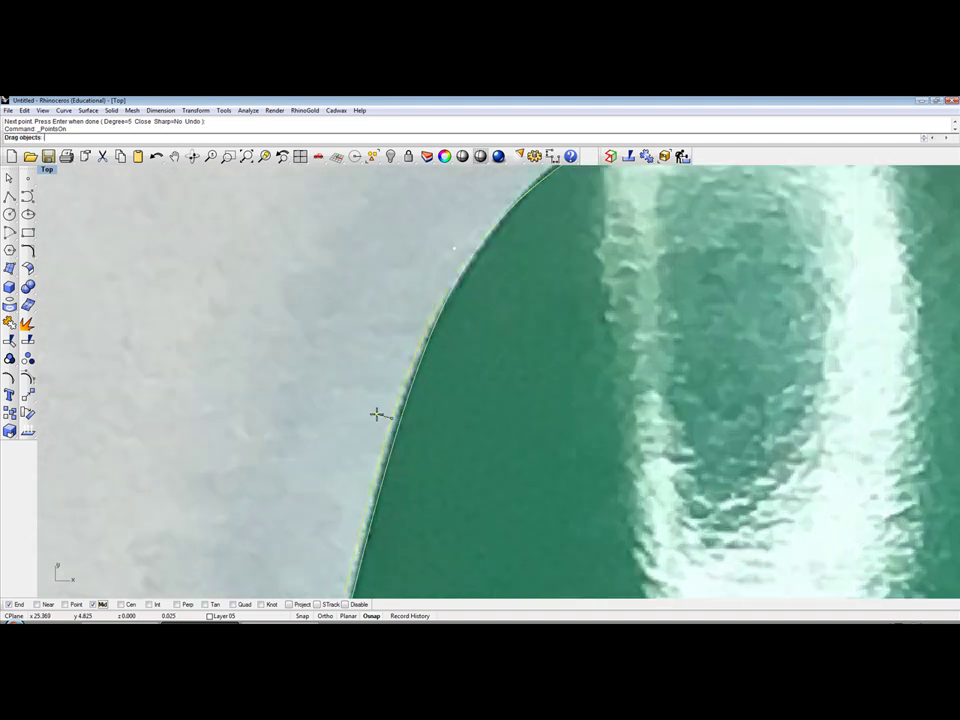
scroll(463, 429, down, 2)
scroll(435, 512, up, 2)
scroll(448, 433, up, 1)
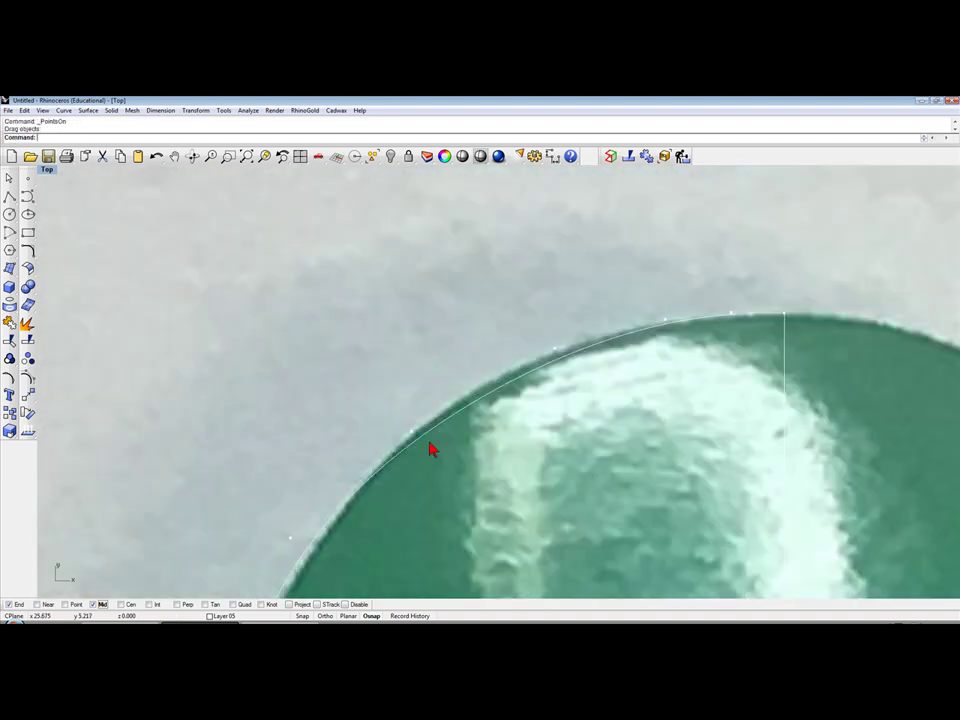
drag(412, 433, 427, 396)
scroll(429, 401, down, 2)
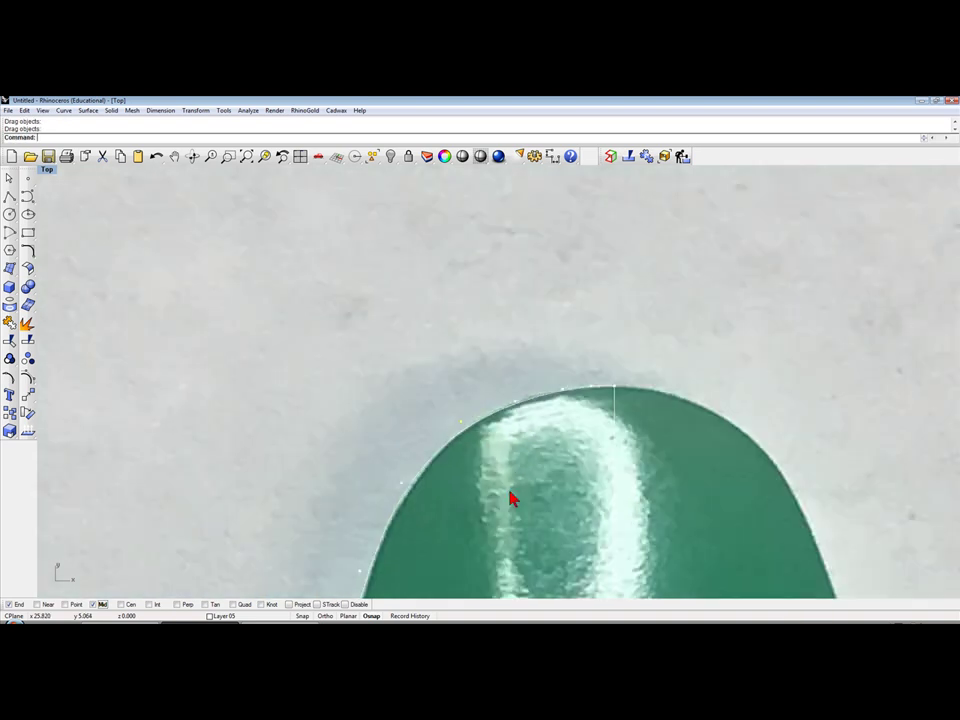
scroll(514, 497, down, 2)
scroll(431, 497, down, 2)
scroll(439, 531, down, 3)
right_drag(439, 531, 446, 332)
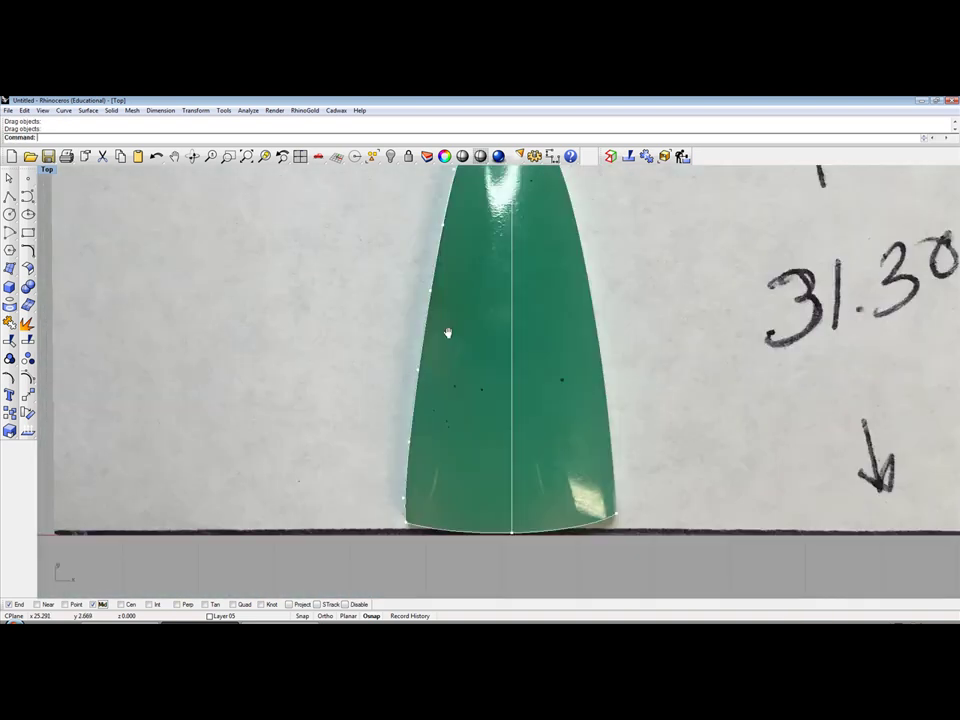
scroll(429, 508, up, 2)
scroll(420, 515, up, 2)
scroll(420, 515, down, 2)
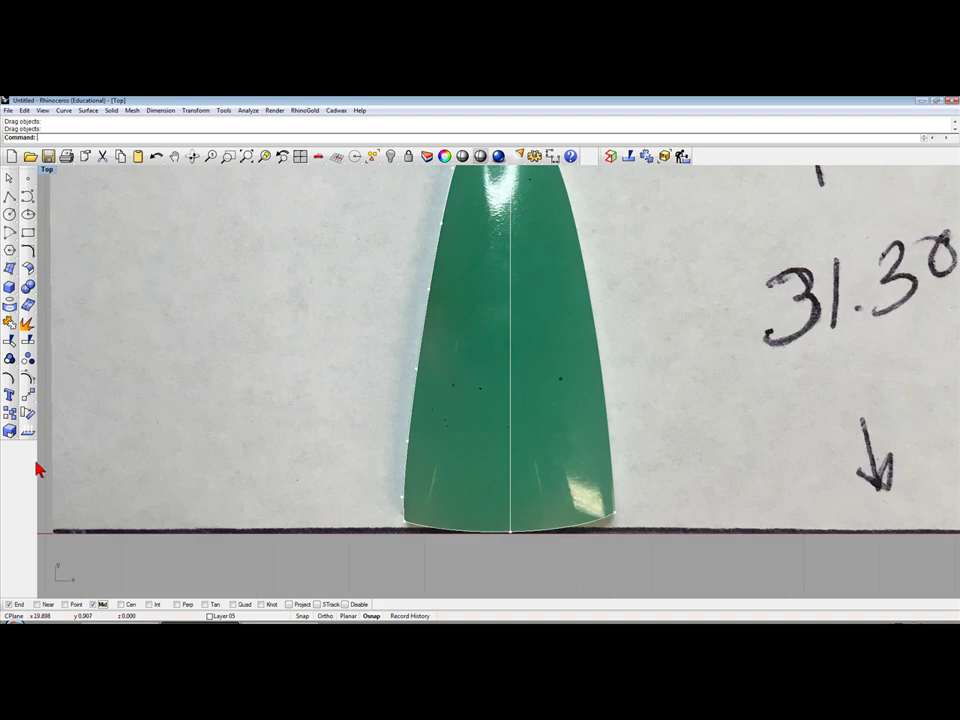
click(29, 379)
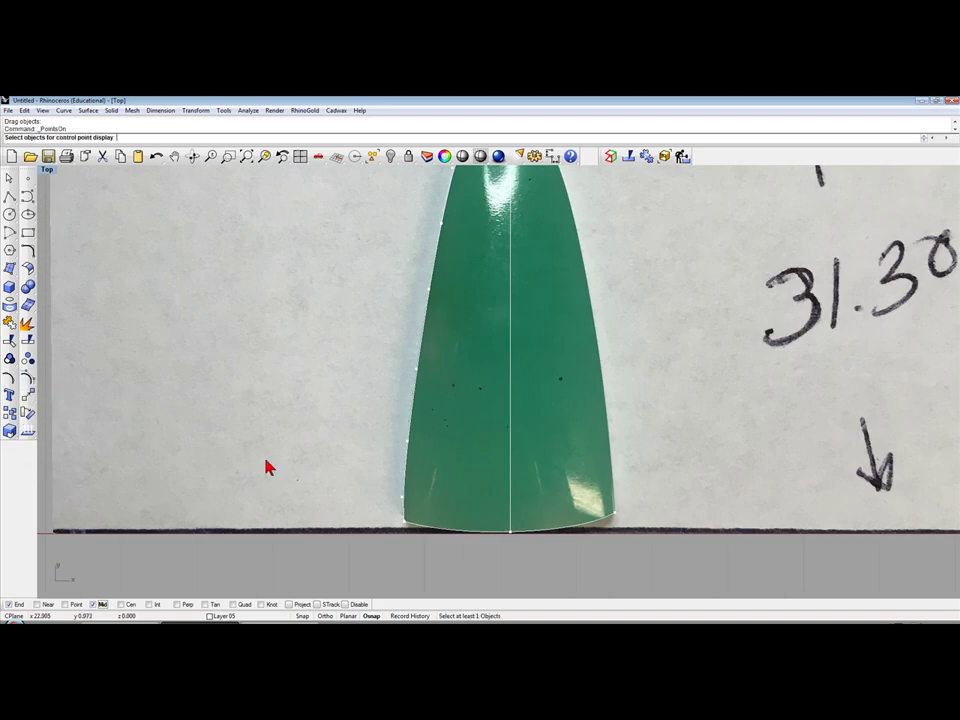
right_click(29, 379)
scroll(264, 426, down, 3)
right_drag(264, 426, 240, 443)
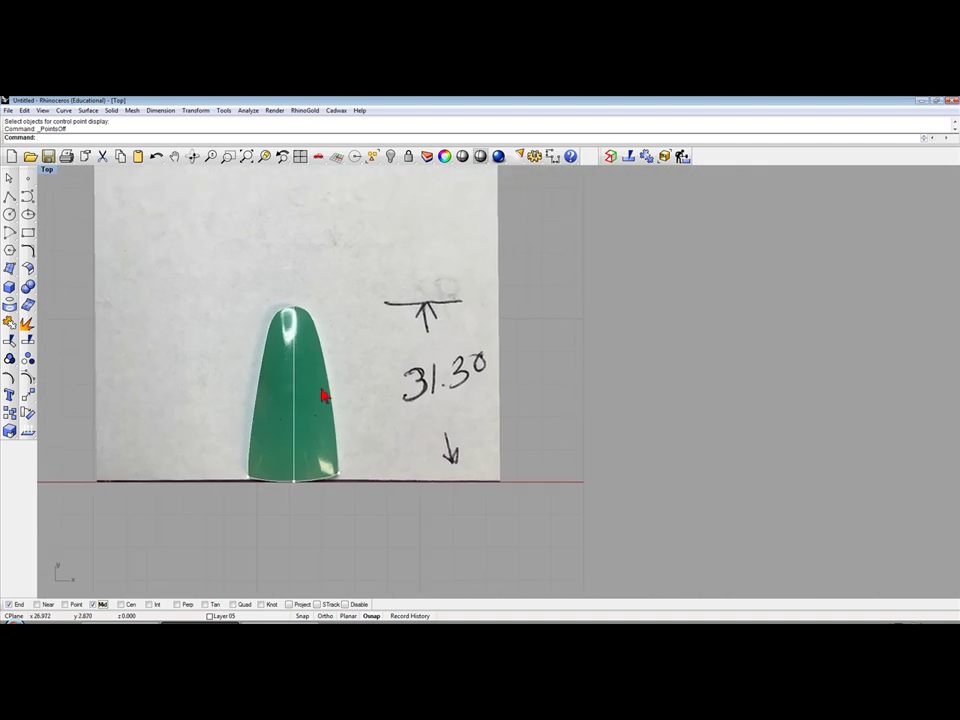
scroll(418, 590, up, 1)
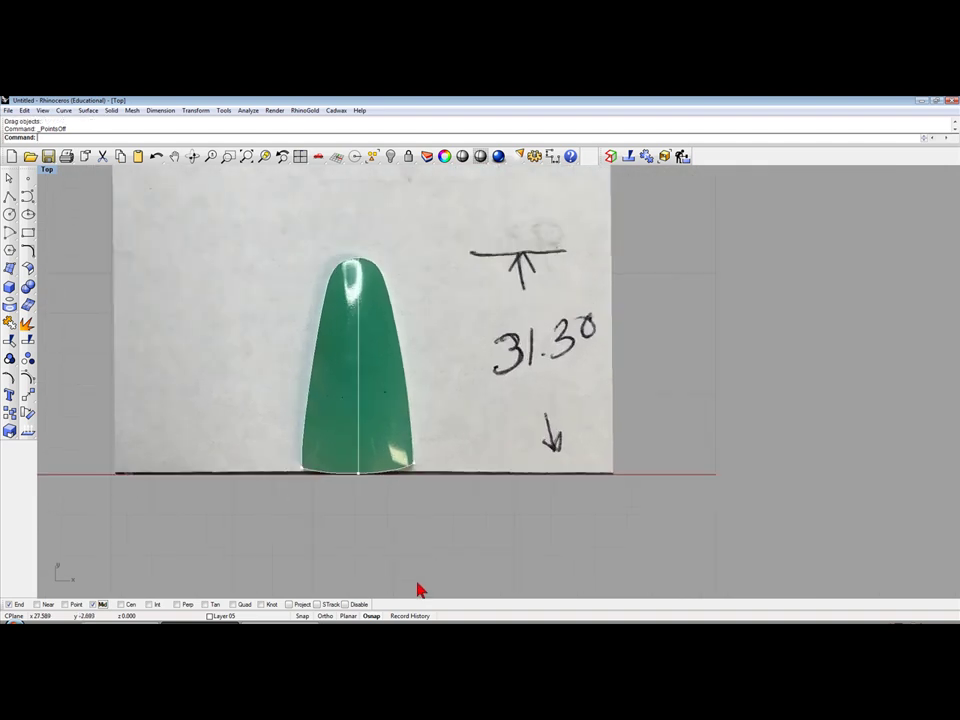
scroll(395, 400, up, 3)
Step: Join the right edge, bottom arc and left edge curves into one closed outline
click(411, 372)
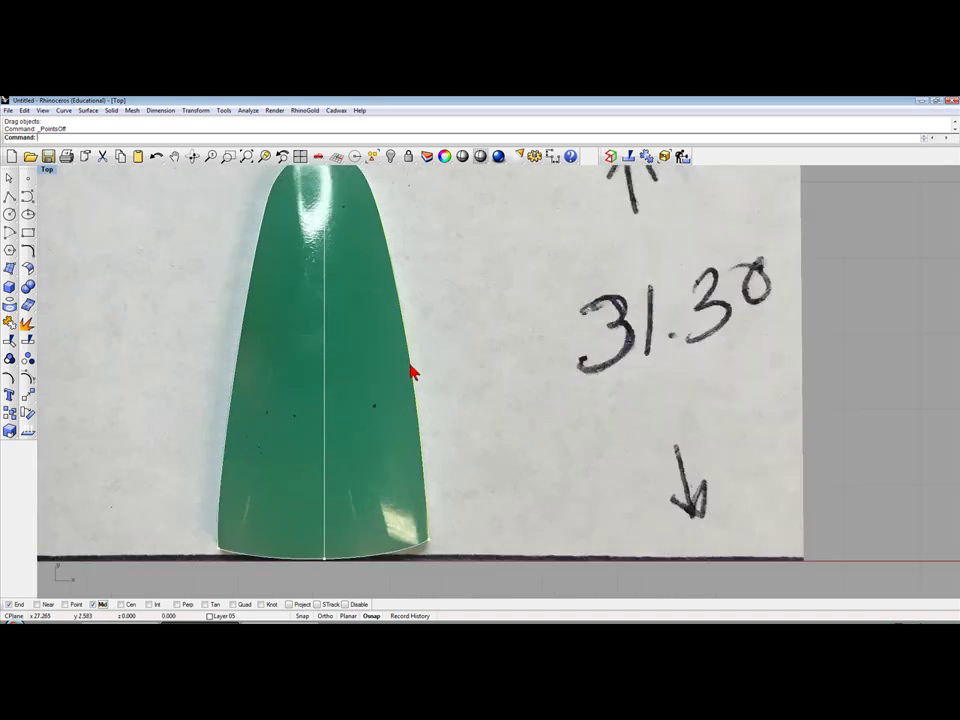
click(9, 322)
click(352, 556)
click(222, 438)
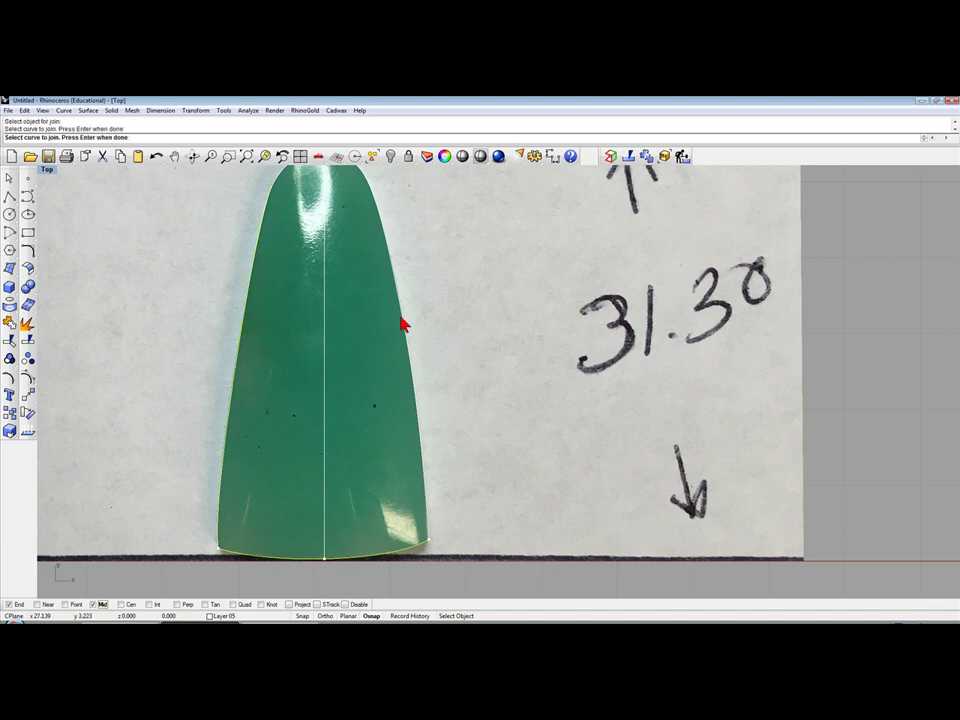
key(Return)
key(Return)
scroll(401, 323, down, 3)
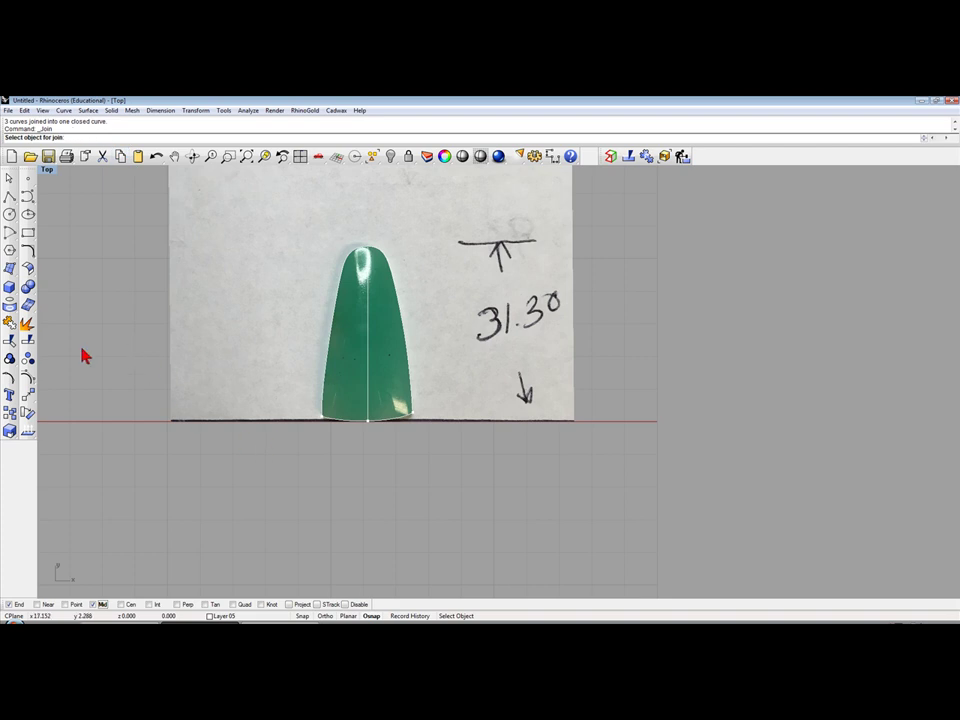
Step: Attempt a trim with the green outline as cutter, but the locked photo can't be picked
click(12, 342)
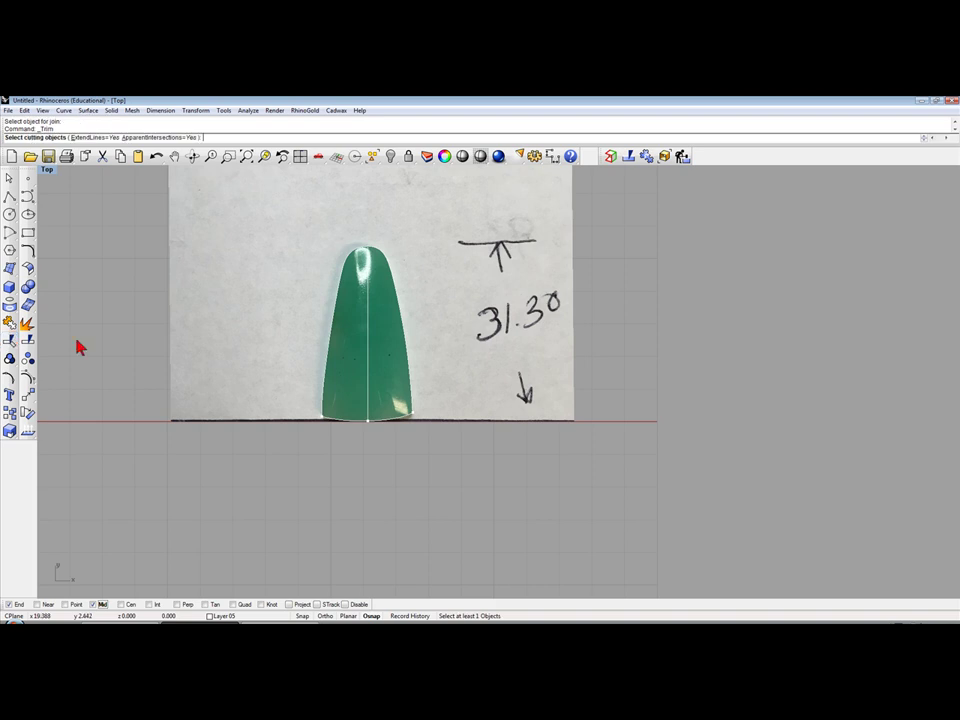
click(331, 359)
key(Return)
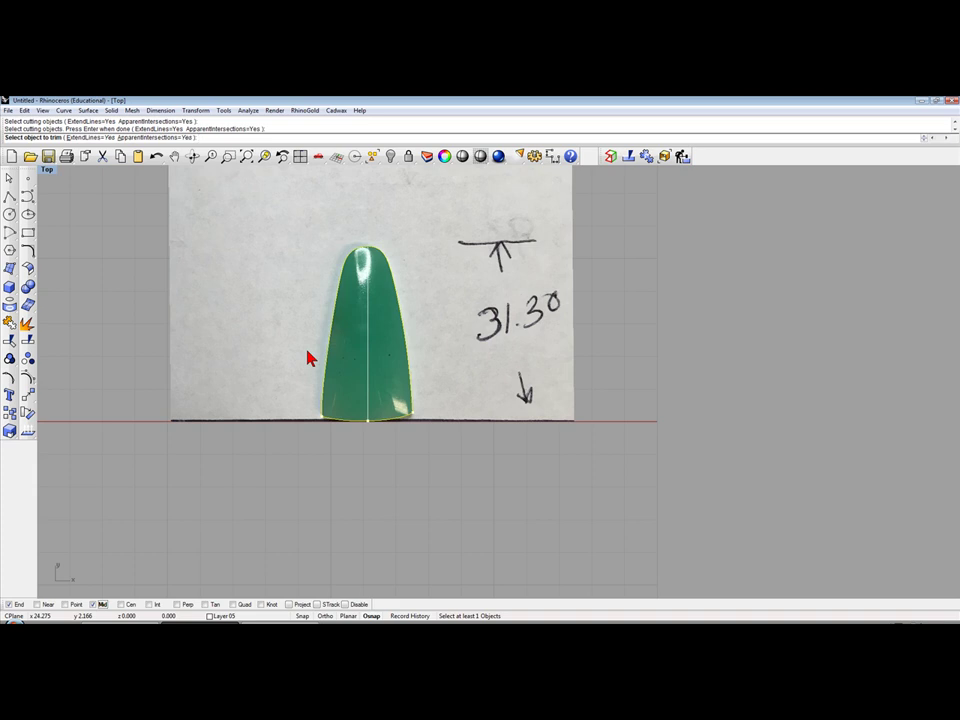
key(Return)
key(Return)
click(333, 342)
key(Return)
key(Return)
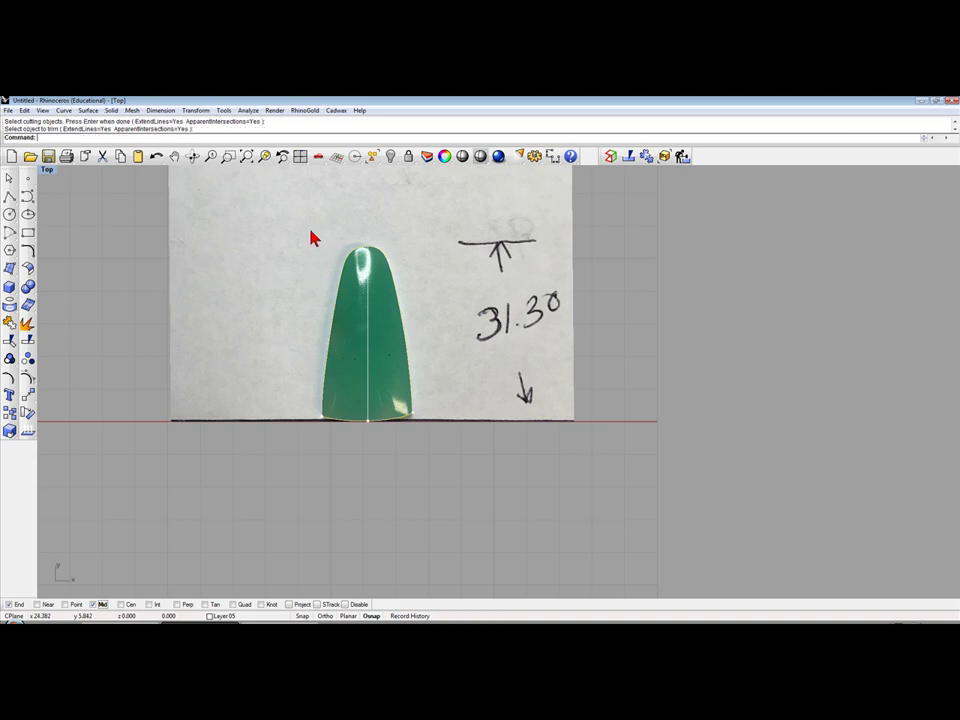
drag(180, 360, 274, 242)
Step: Unlock the background photo and trim it away using the outline curve as cutter
right_click(409, 158)
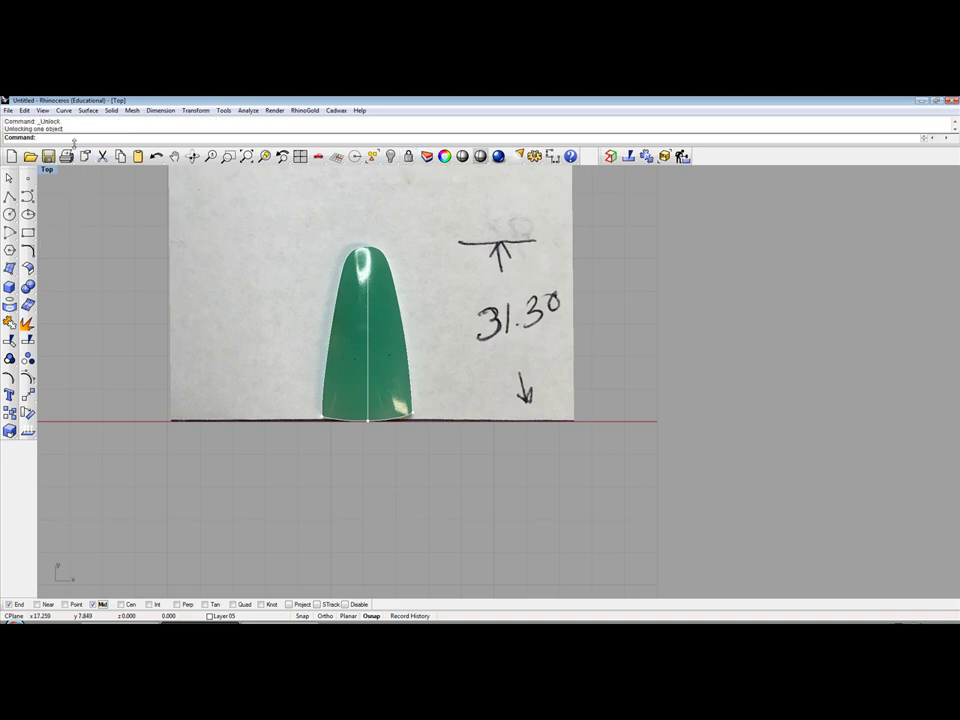
right_click(57, 122)
click(95, 220)
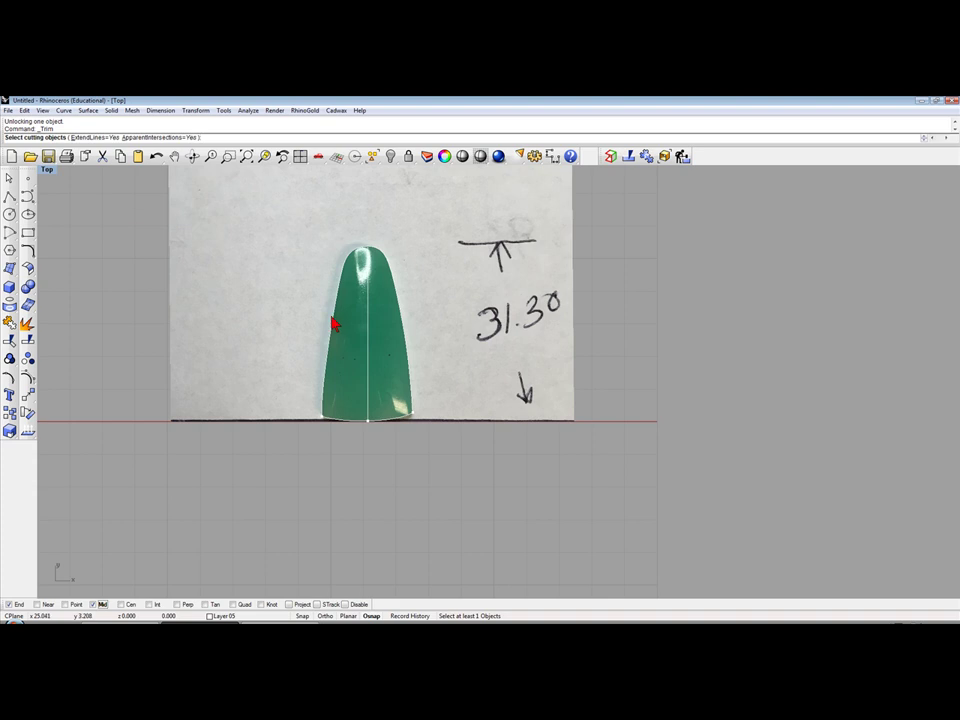
click(338, 325)
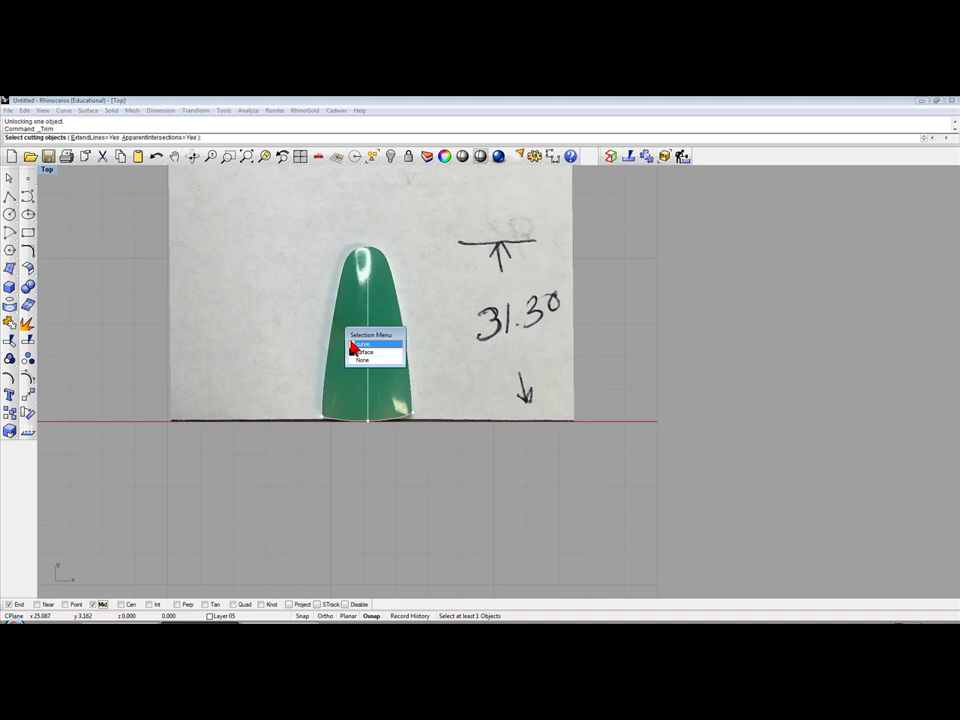
click(358, 344)
key(Return)
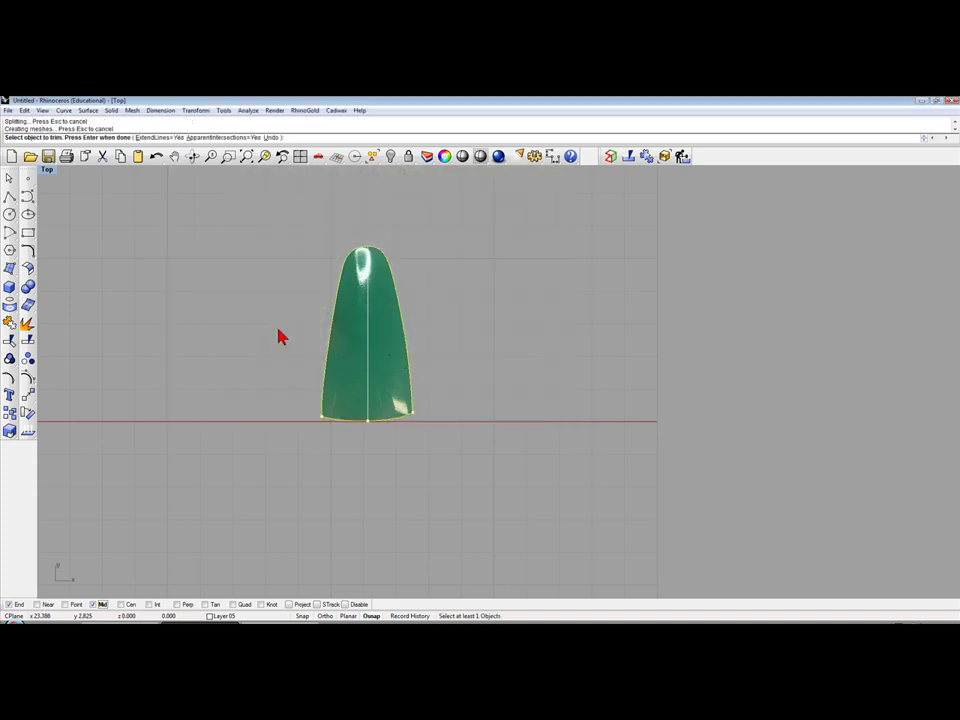
key(Return)
scroll(280, 337, down, 3)
Step: Window-select the shape and its curves and move their bottom midpoint to 0,0,0
right_drag(280, 337, 458, 360)
scroll(204, 354, down, 3)
right_drag(230, 354, 257, 354)
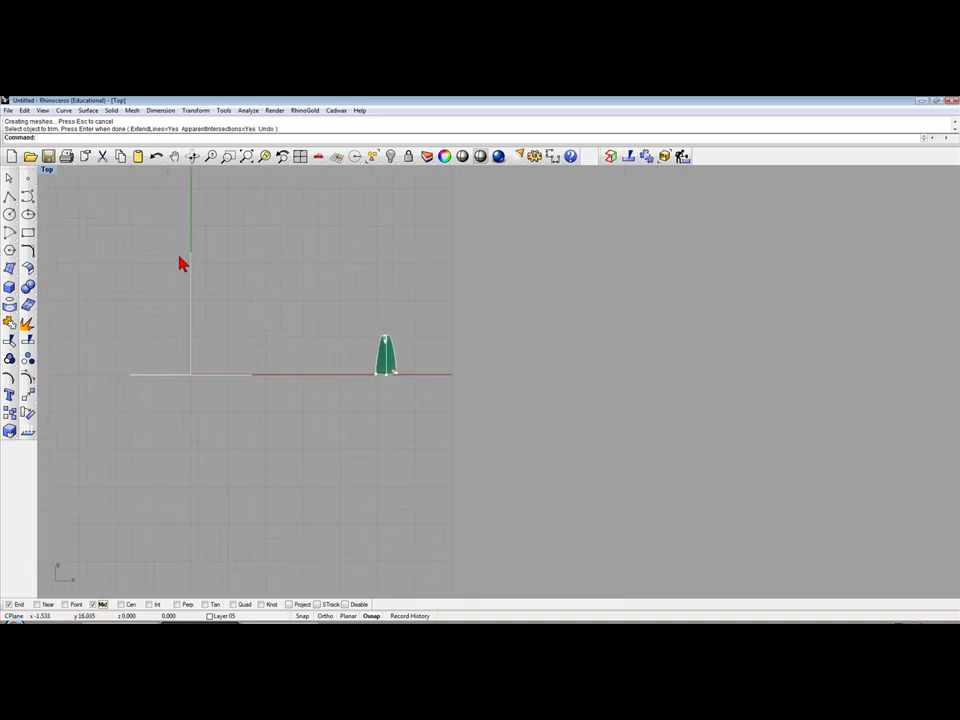
drag(316, 310, 430, 407)
scroll(364, 369, up, 3)
scroll(365, 369, down, 2)
scroll(380, 383, up, 1)
scroll(395, 390, up, 2)
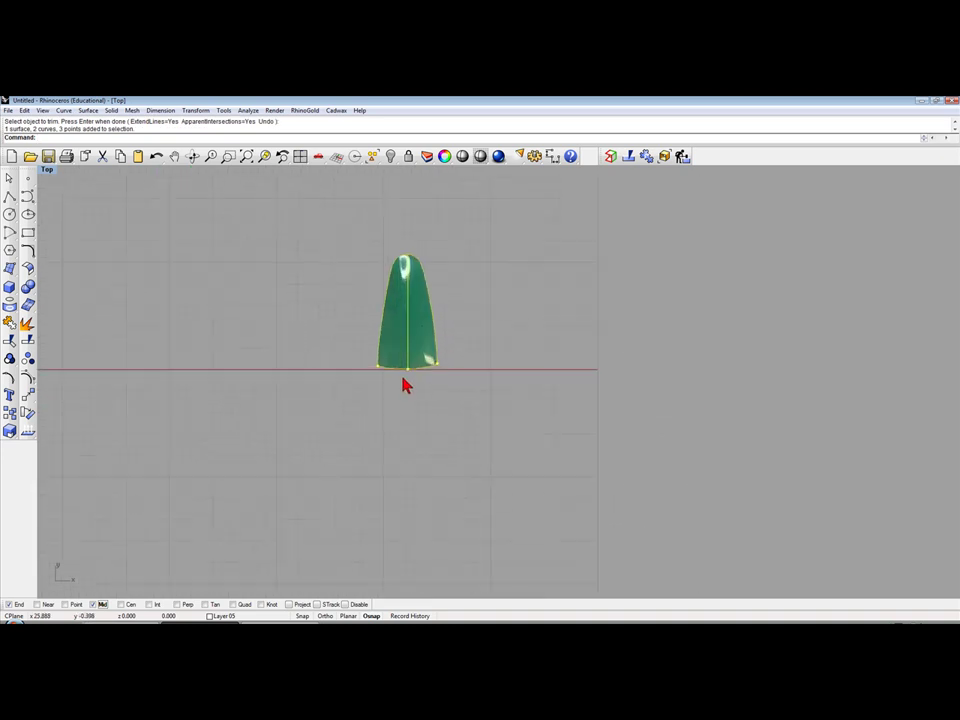
scroll(407, 383, up, 1)
scroll(407, 381, down, 3)
scroll(407, 381, down, 1)
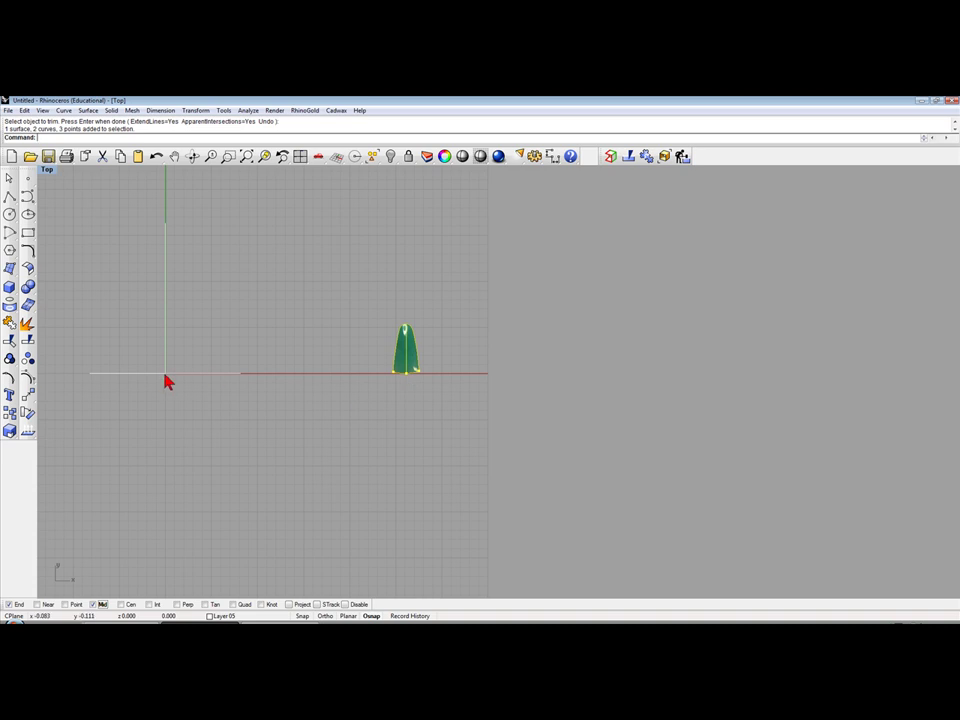
click(30, 396)
scroll(370, 392, up, 2)
scroll(476, 338, up, 2)
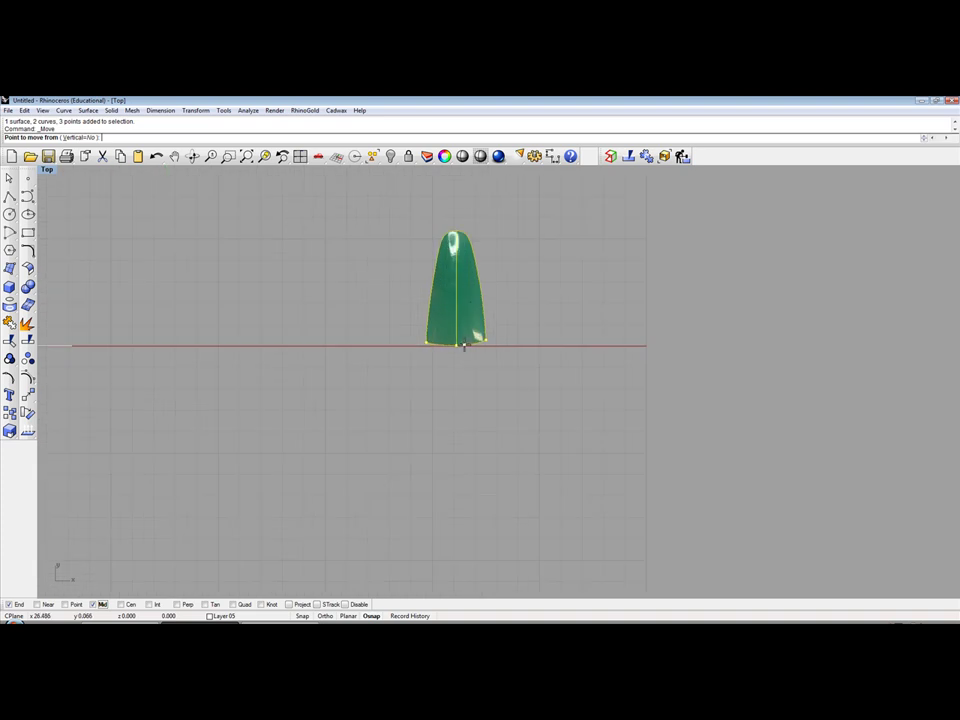
click(459, 346)
text(0,0,0)
key(Return)
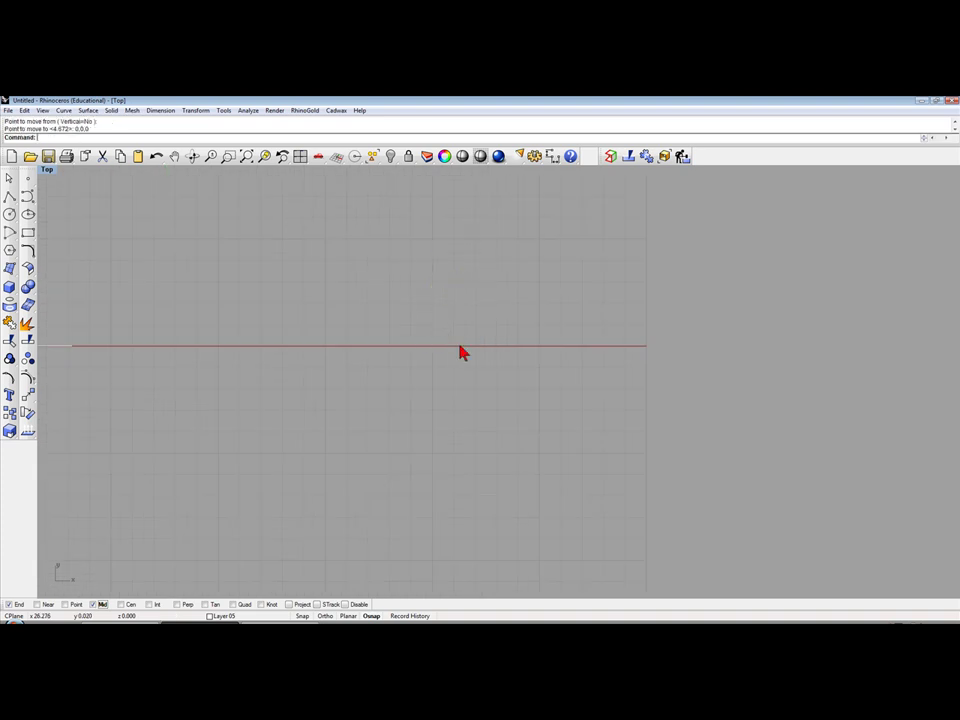
scroll(422, 371, down, 2)
right_drag(422, 371, 589, 364)
key(Escape)
scroll(337, 345, up, 2)
scroll(341, 343, up, 2)
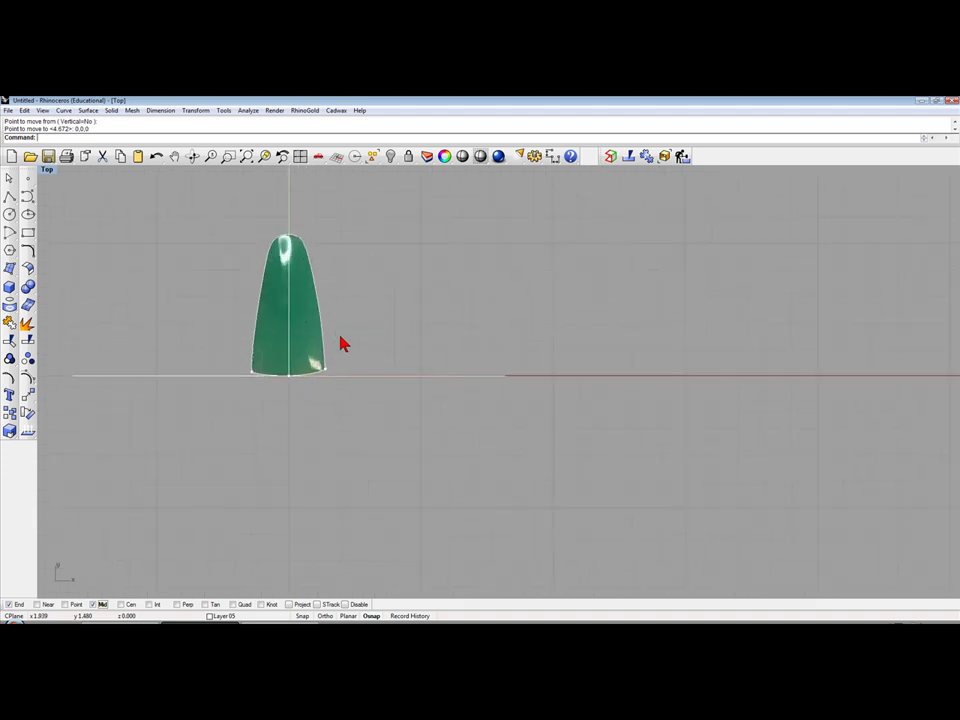
mouse_move(341, 343)
right_down()
mouse_move(368, 321)
mouse_move(465, 364)
right_up()
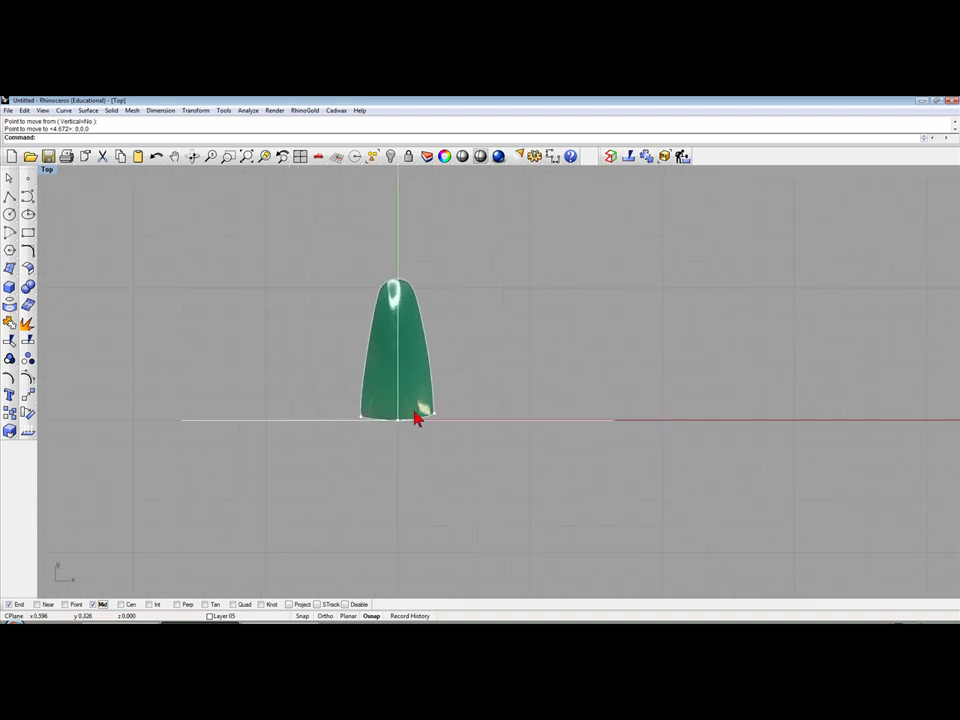
scroll(413, 420, up, 2)
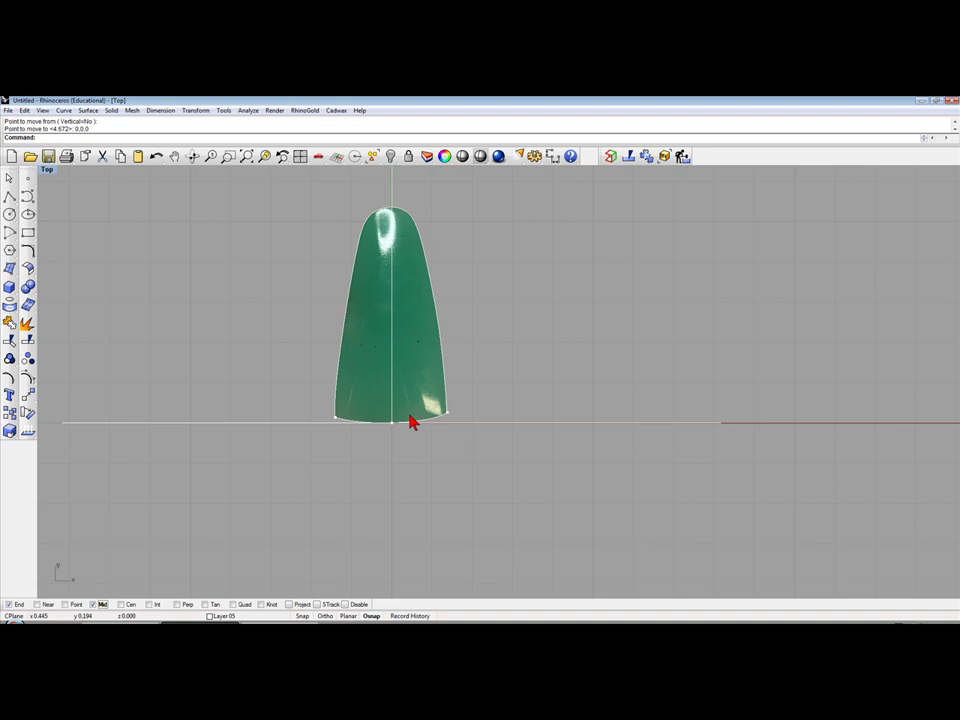
scroll(452, 386, down, 2)
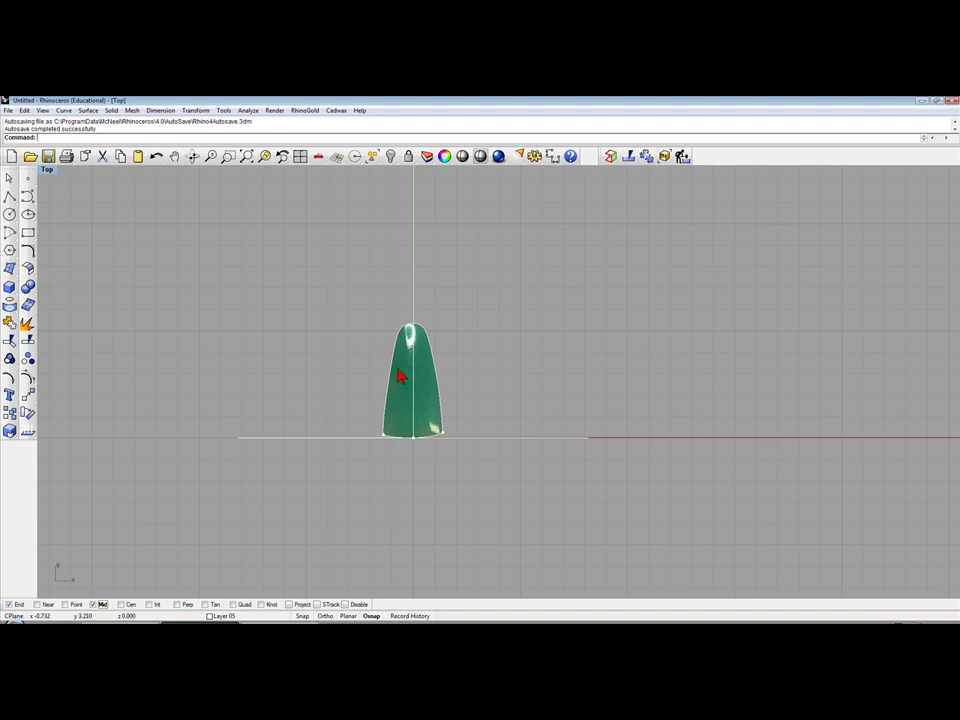
scroll(450, 400, down, 2)
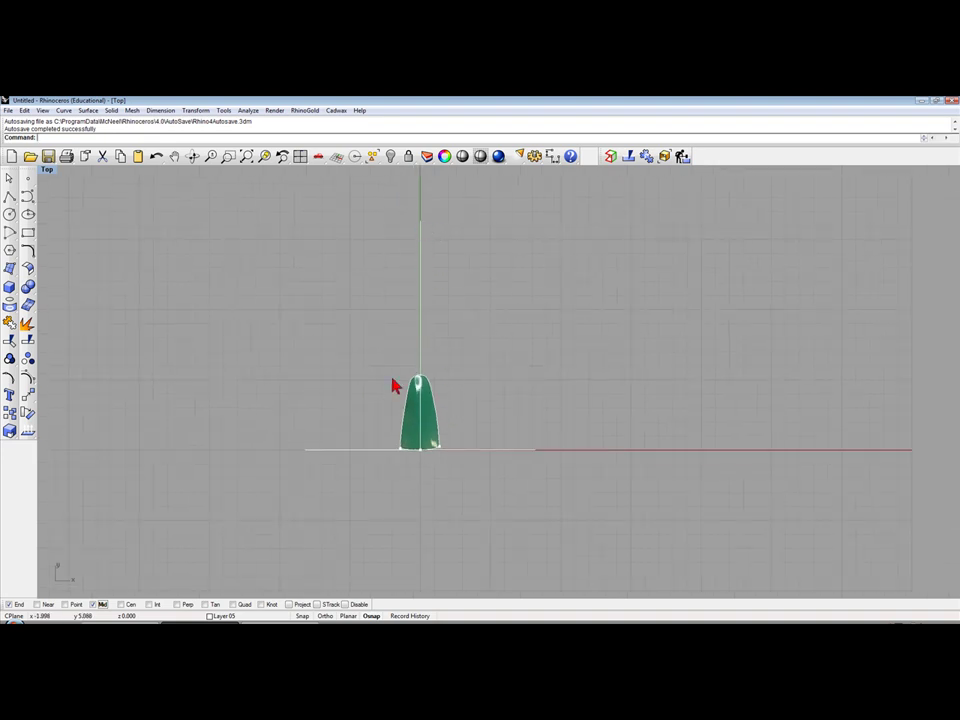
scroll(420, 440, up, 3)
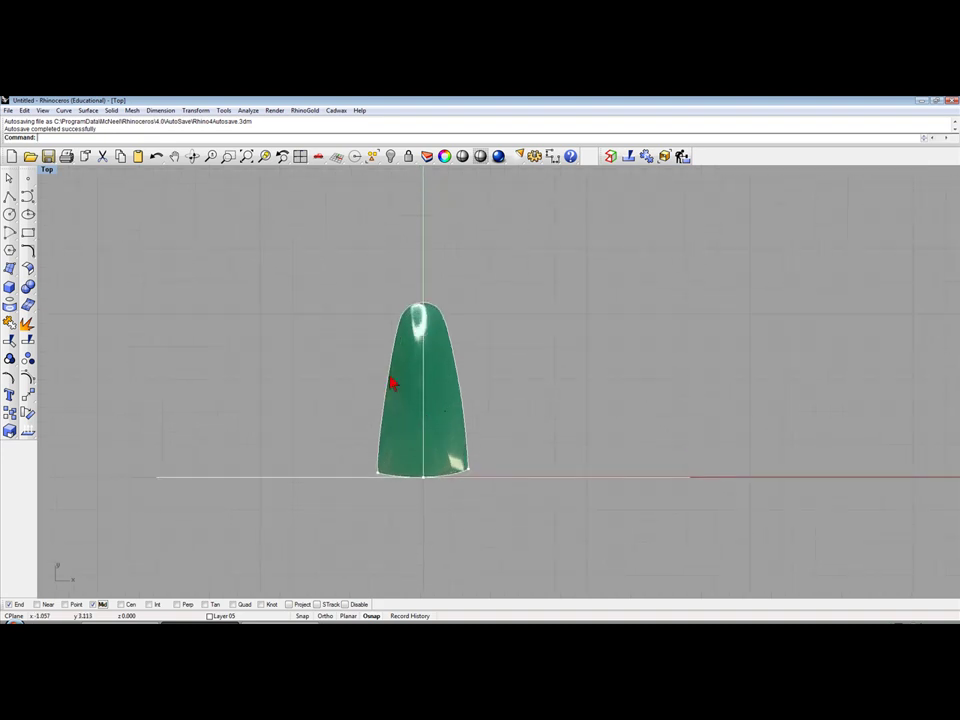
Step: Select the green surface and undo an accidental shift of it
click(393, 381)
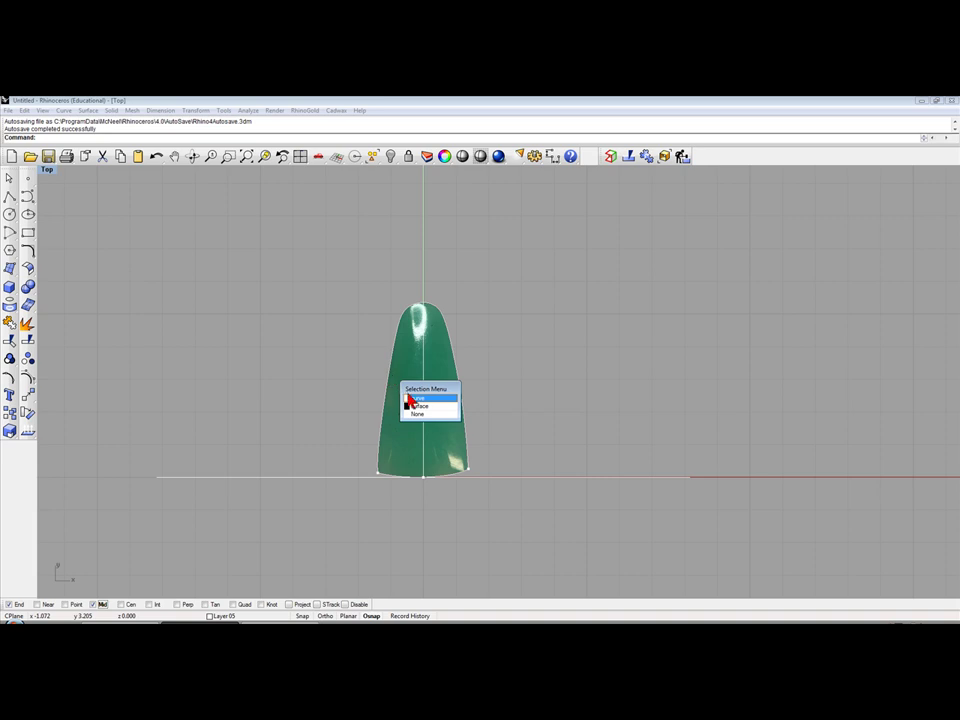
click(410, 400)
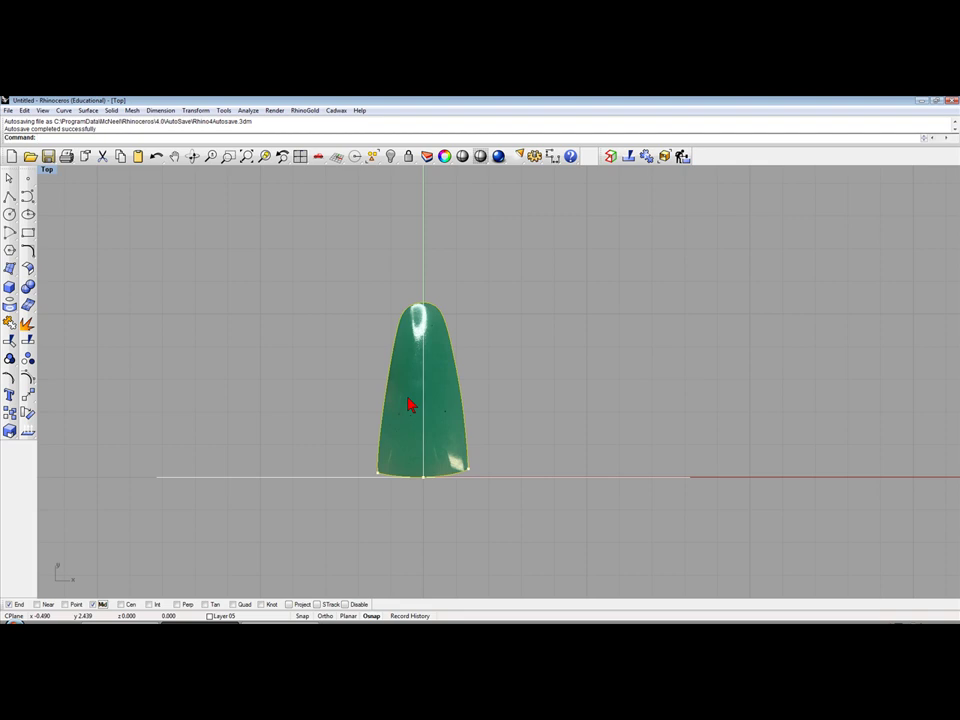
drag(410, 404, 471, 401)
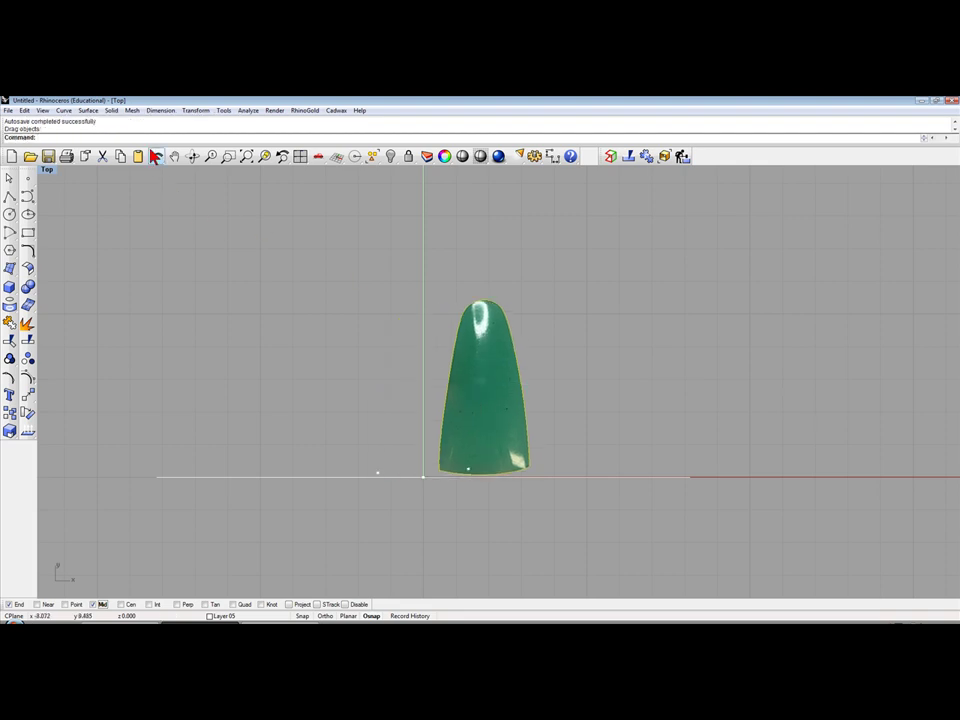
click(155, 156)
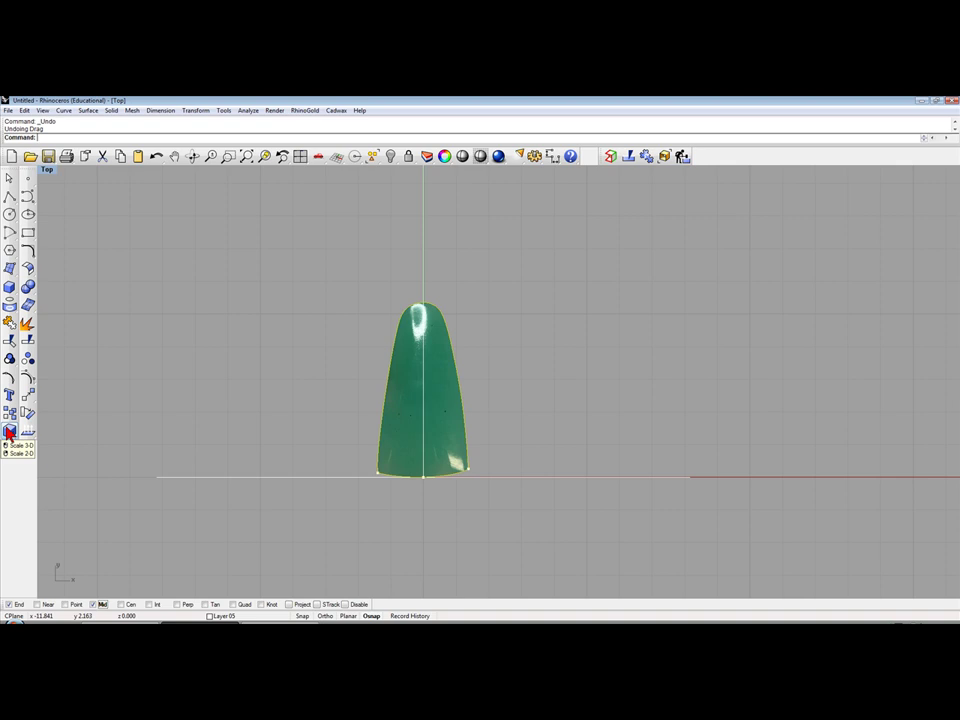
Step: Scale the surface in 2-D from its base midpoint, top as reference, to about 16.35 tall
right_click(9, 432)
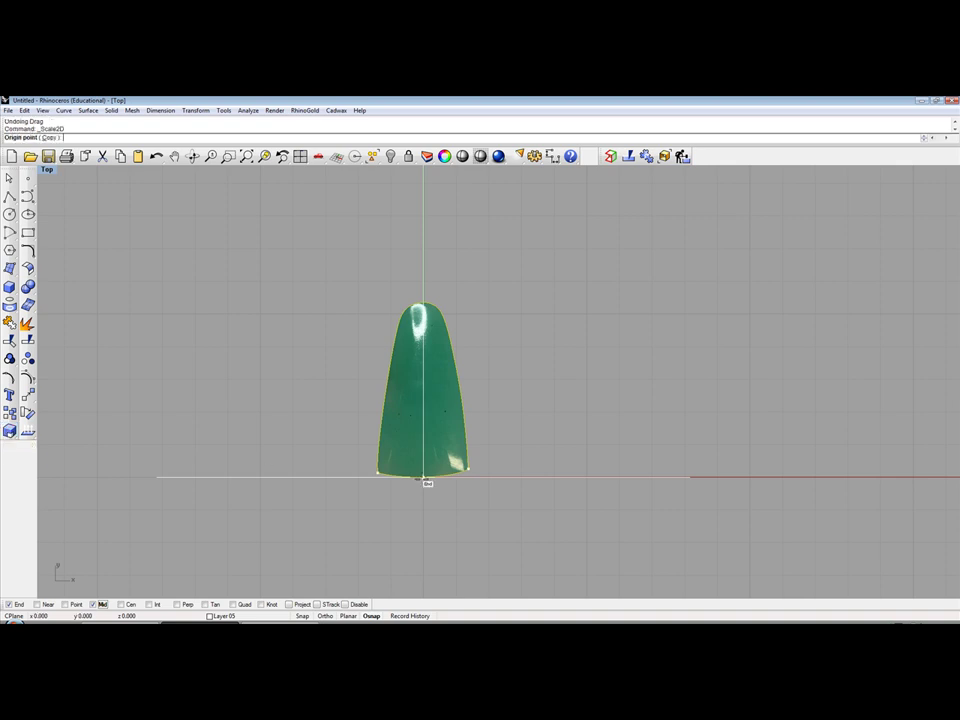
click(423, 477)
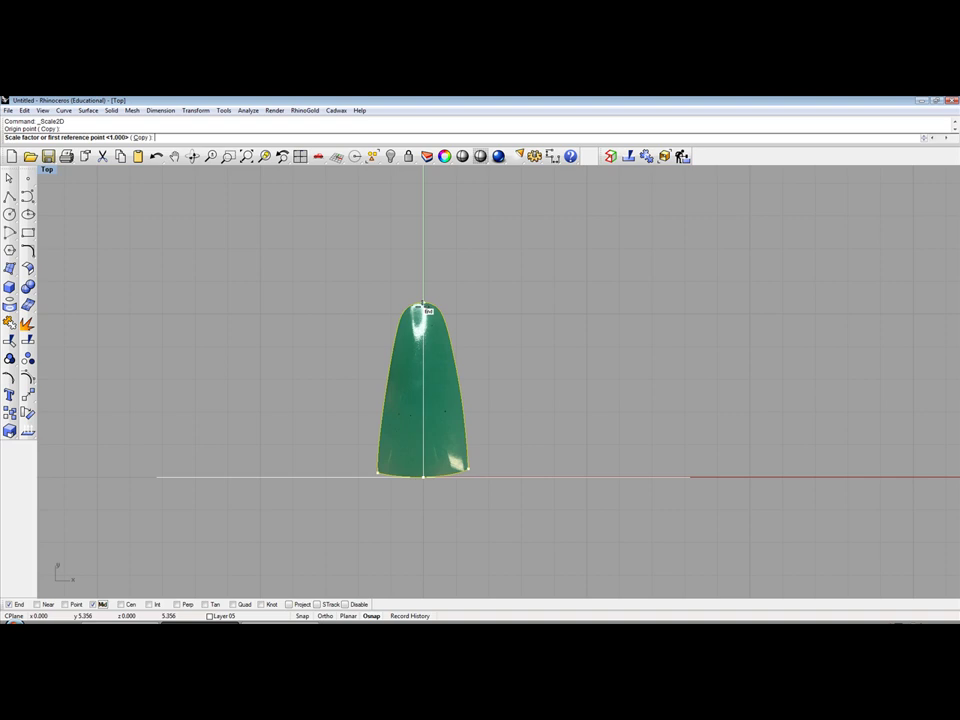
click(423, 305)
scroll(410, 378, down, 2)
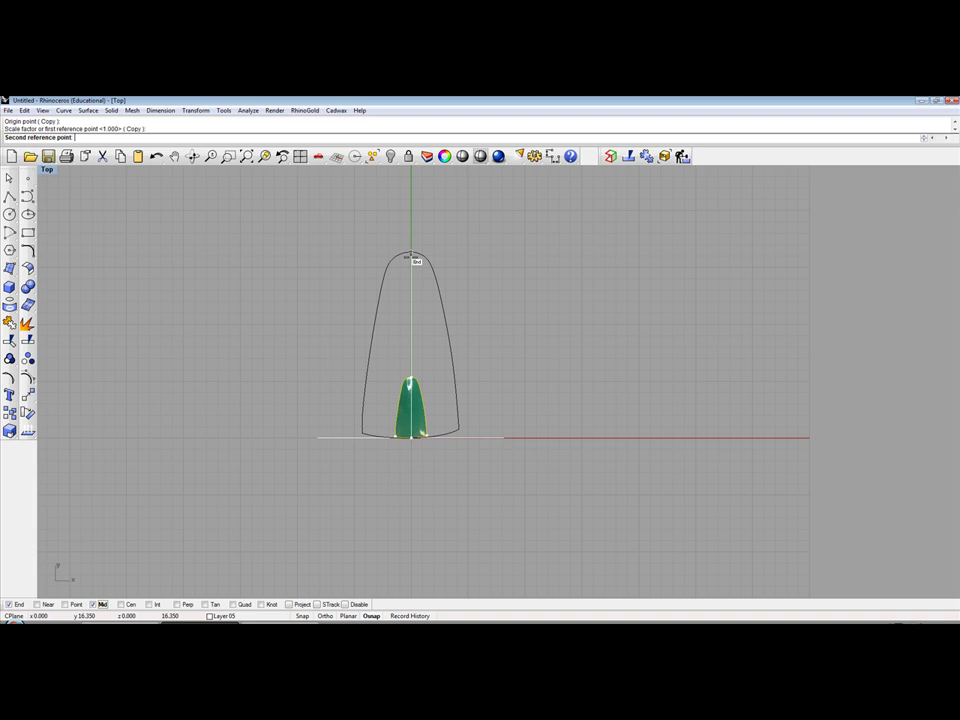
click(411, 255)
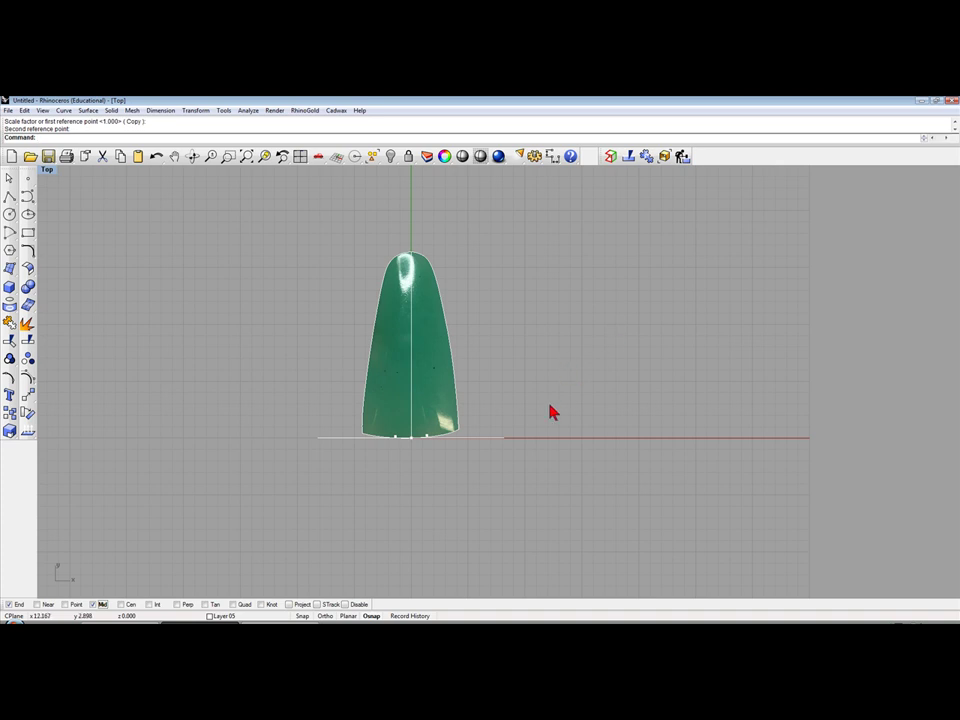
Step: Select the baseline under the surface and measure its length
click(503, 438)
click(249, 111)
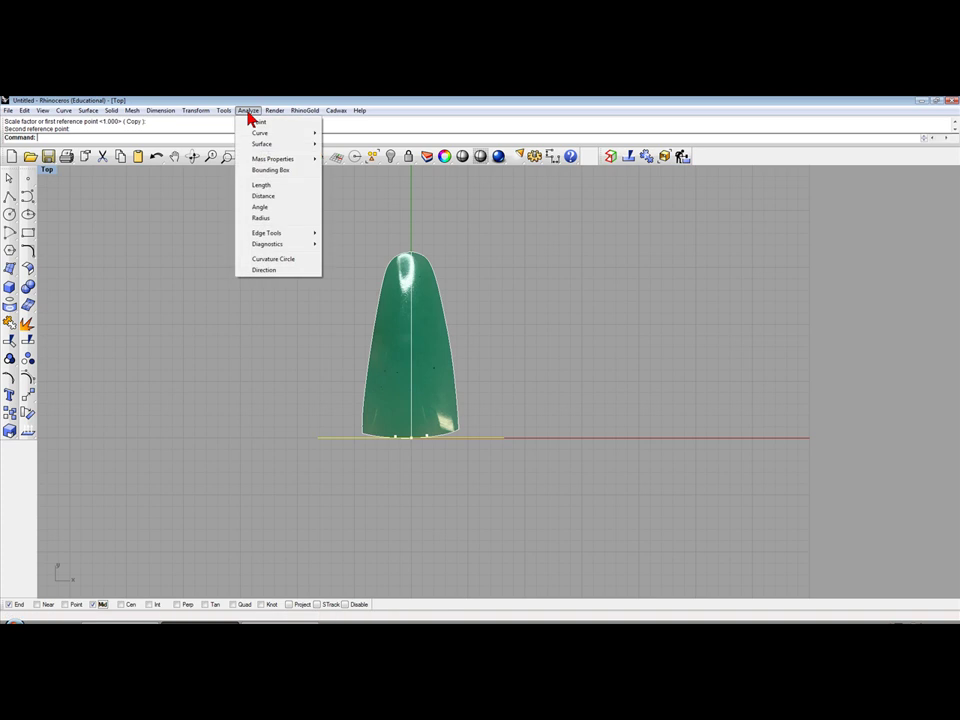
click(271, 187)
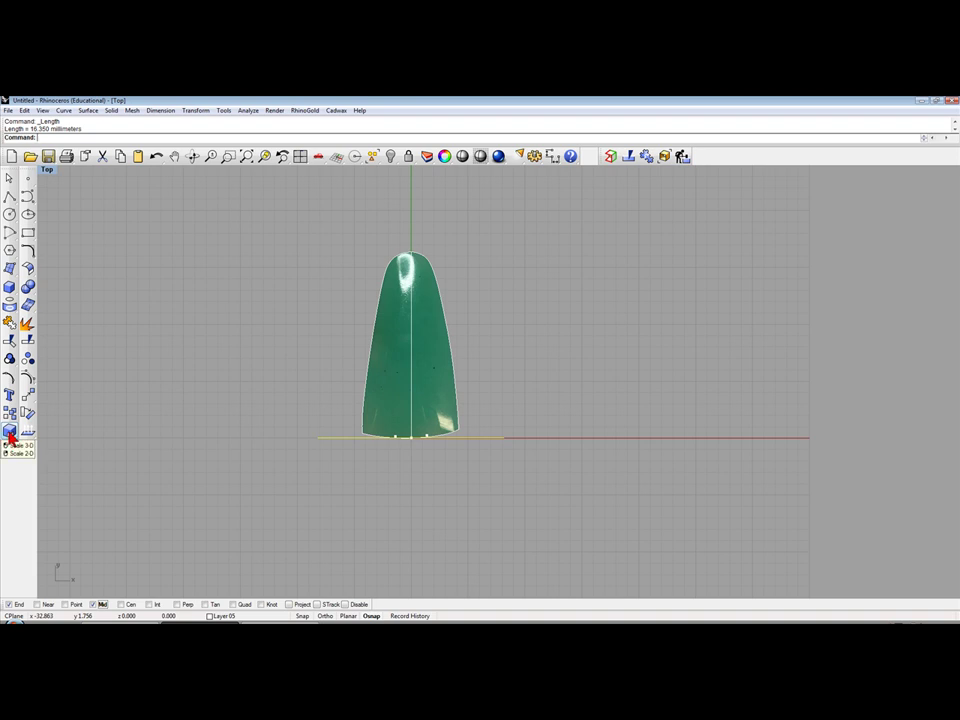
Step: Cut and restore the base line, then undo the Scale2D enlargement
click(103, 157)
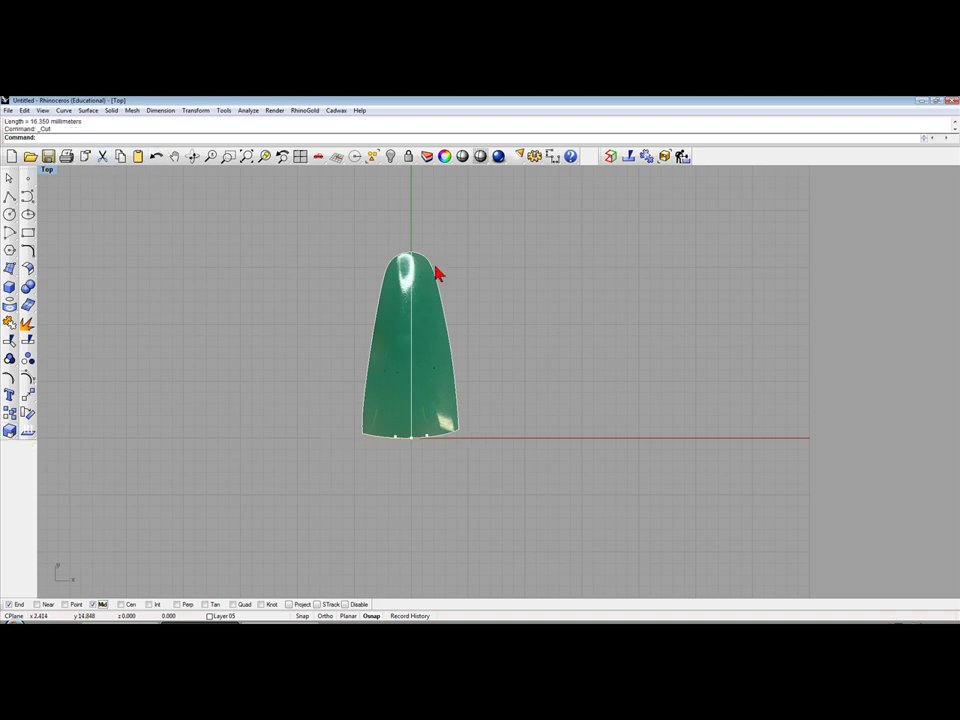
click(157, 158)
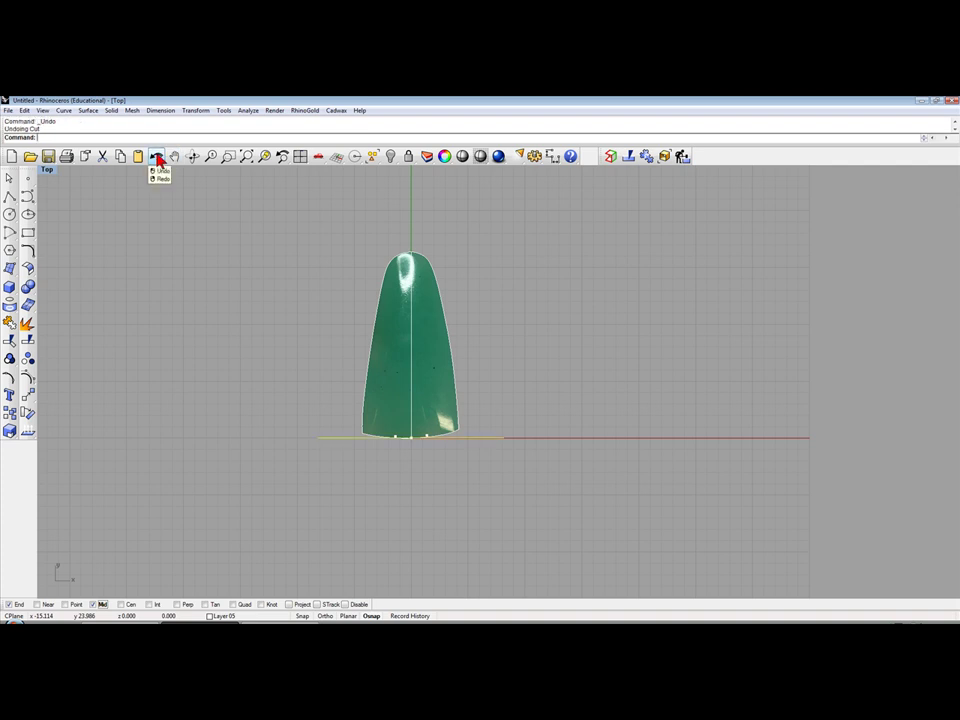
right_click(157, 158)
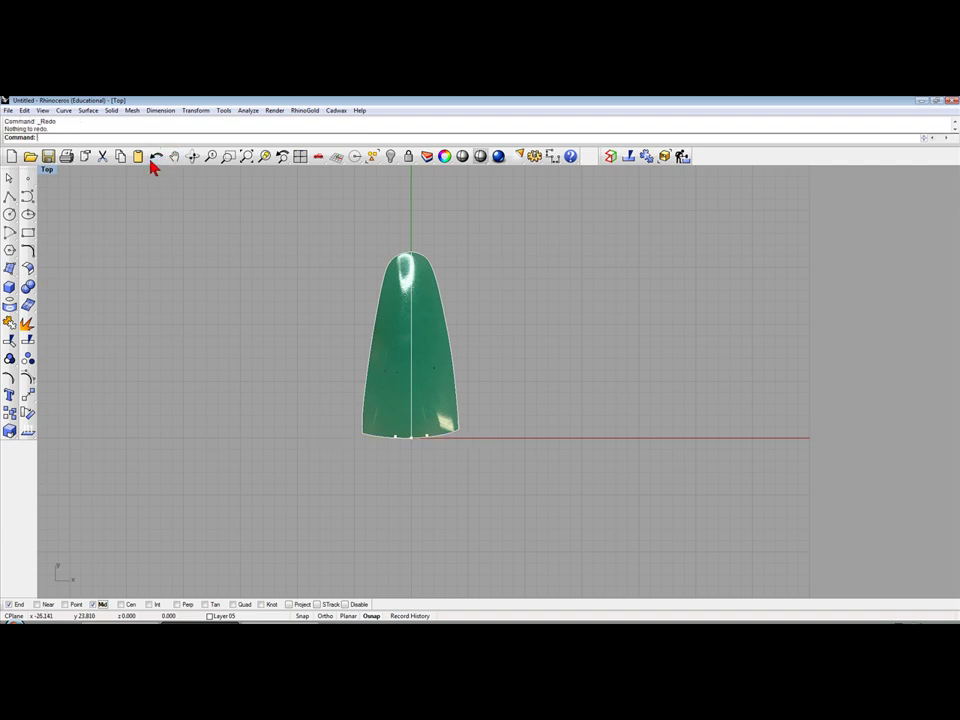
key(Escape)
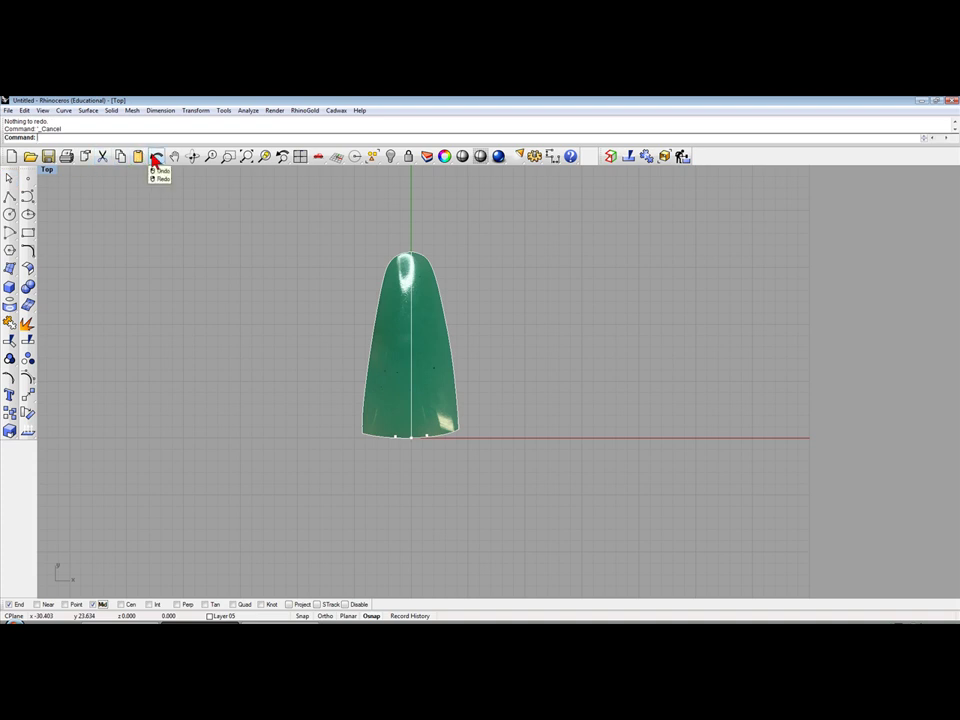
click(155, 158)
key(Escape)
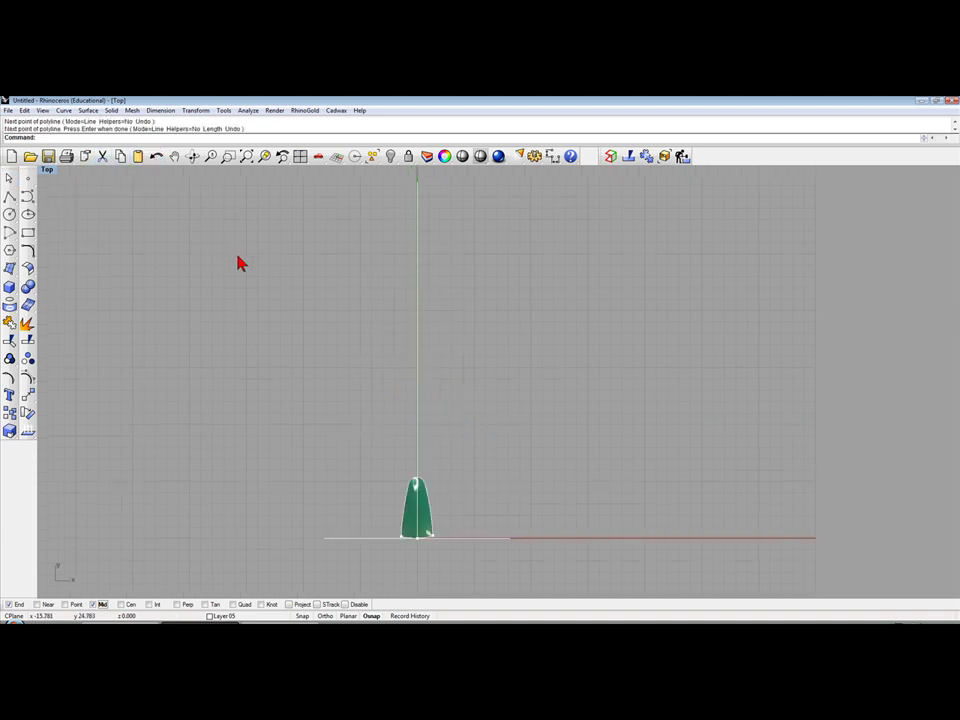
Step: Scale the photo surface in 2-D from its base, tip as reference, up to the outline's top
right_drag(294, 399, 313, 451)
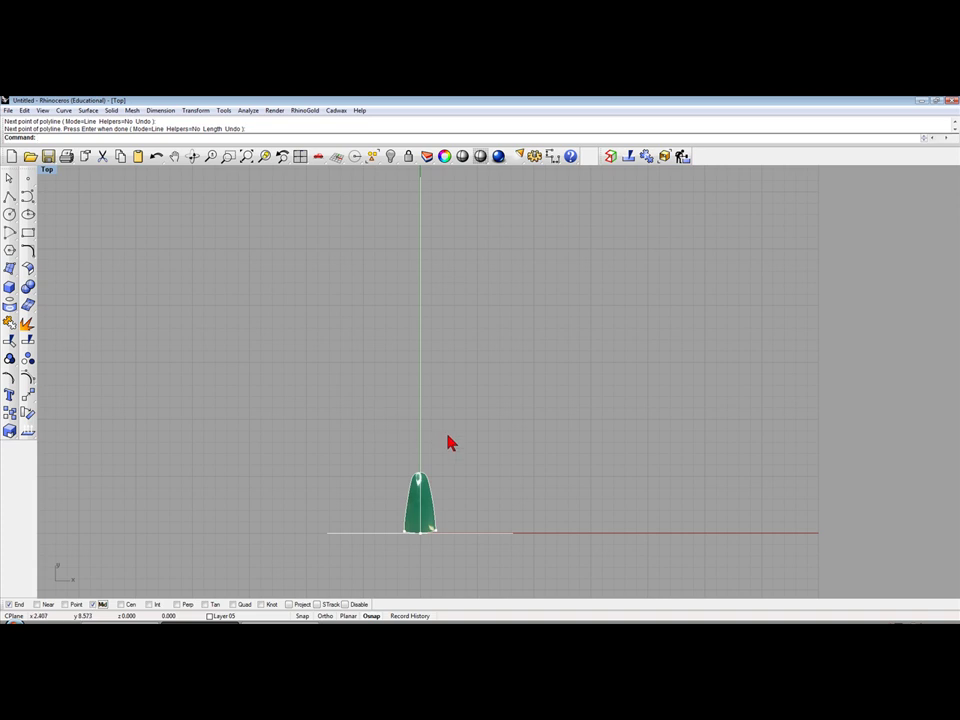
scroll(418, 403, up, 2)
scroll(411, 452, up, 2)
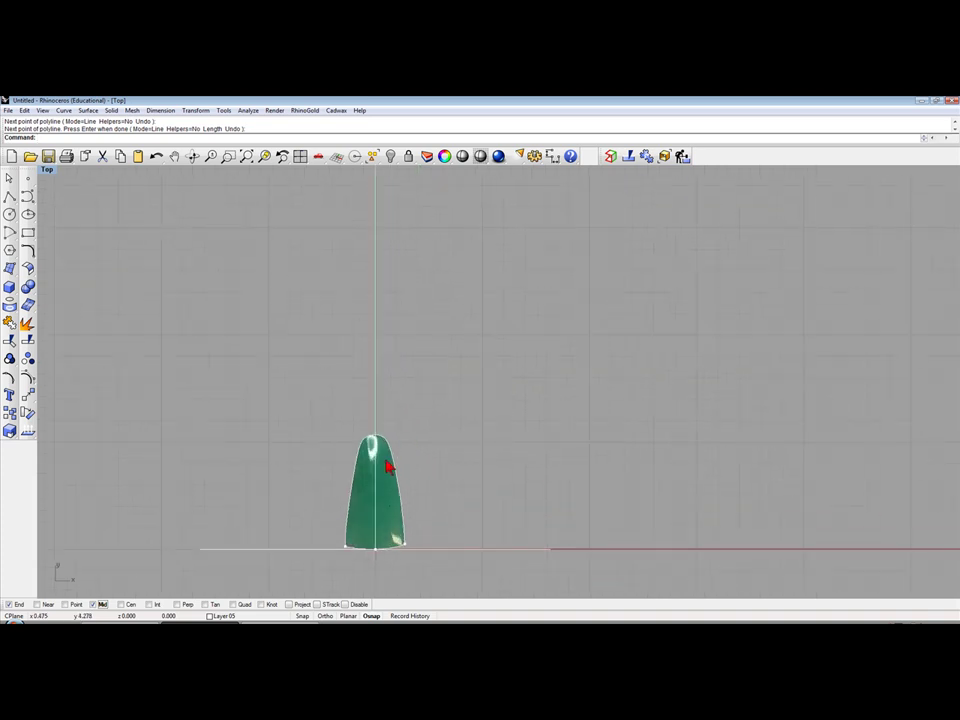
right_drag(353, 457, 370, 407)
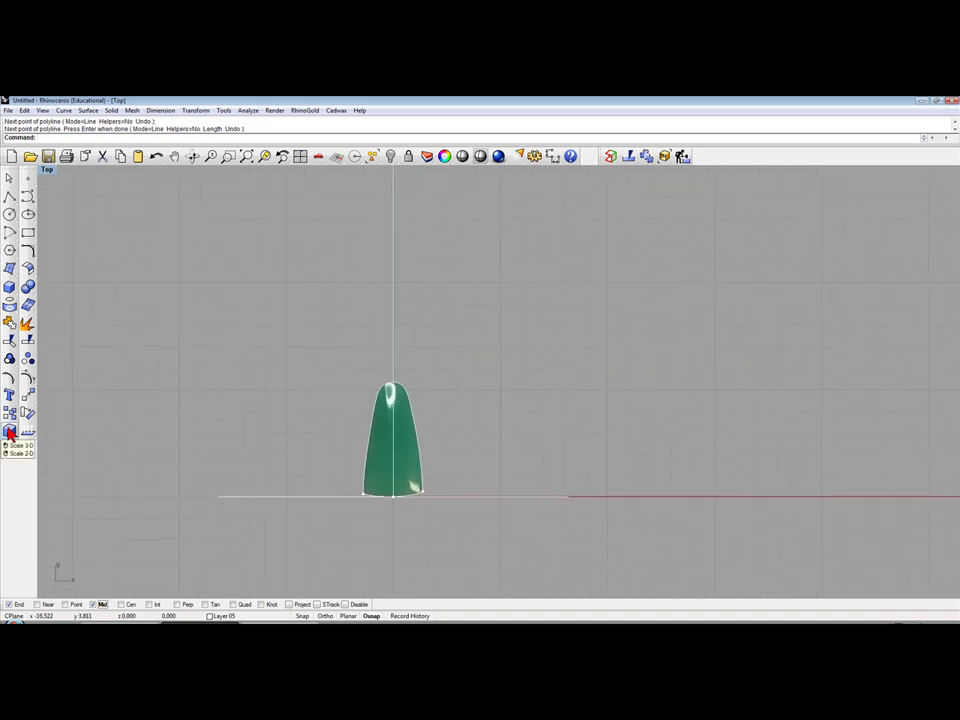
right_click(9, 323)
click(381, 434)
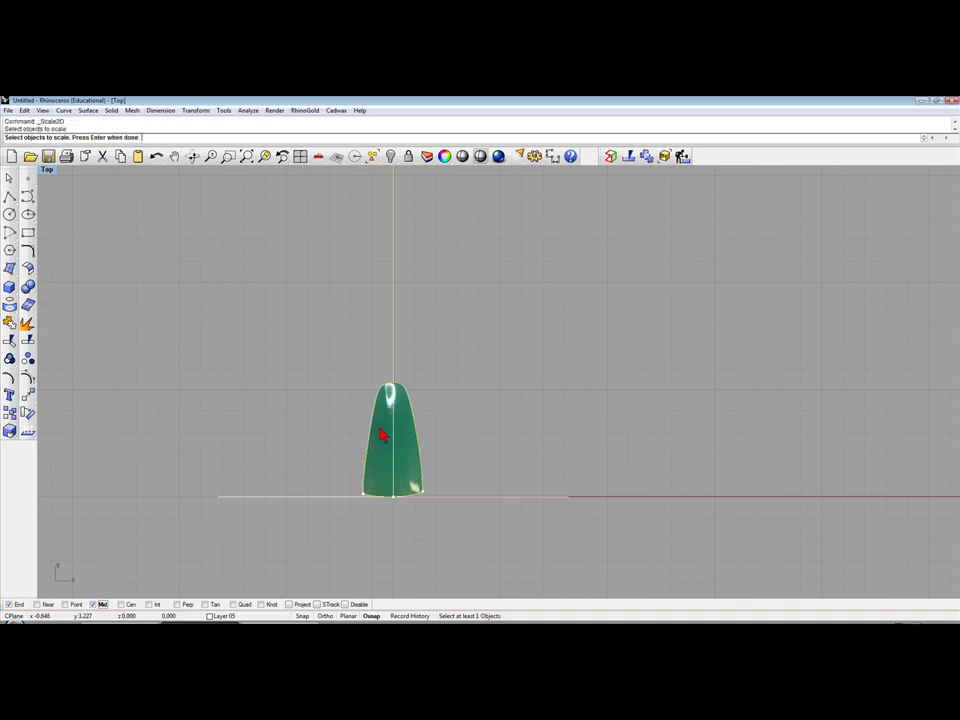
click(375, 424)
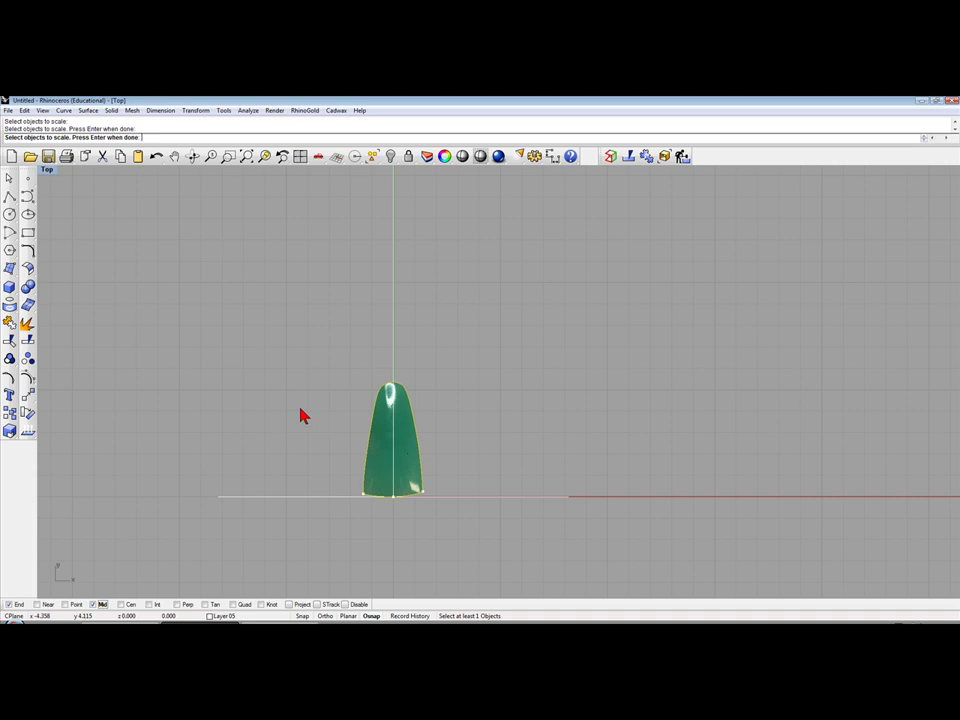
key(Return)
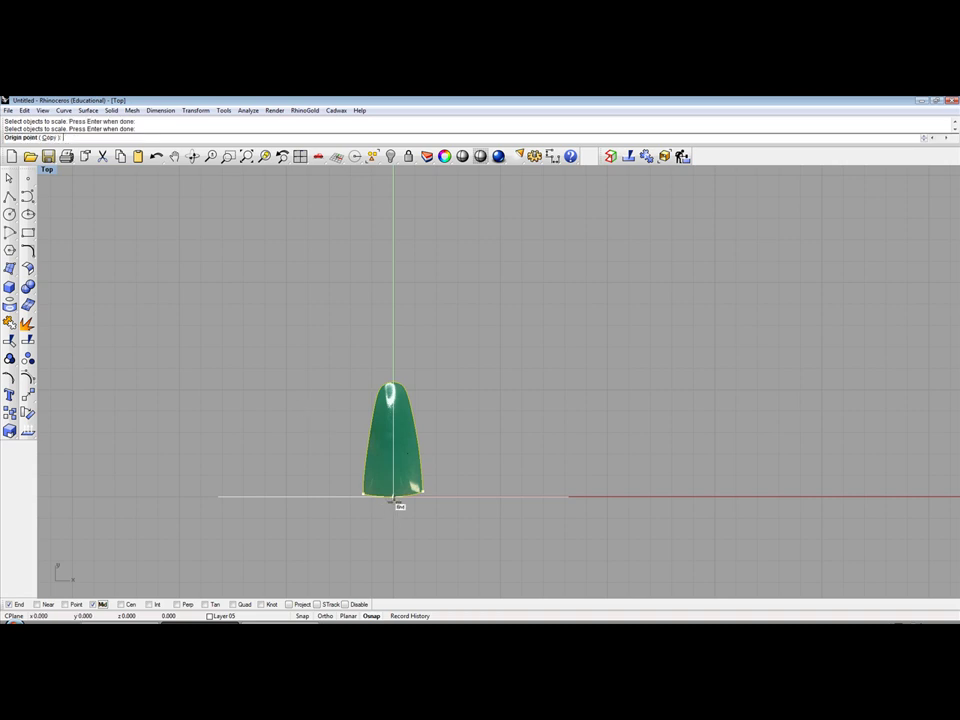
click(393, 496)
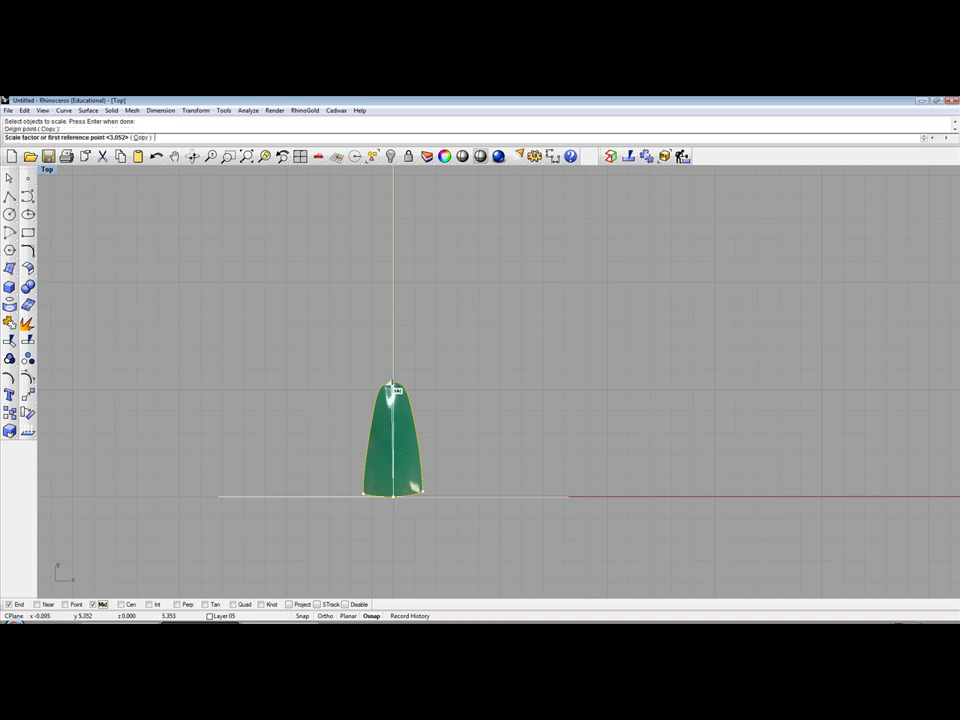
scroll(393, 385, up, 3)
click(396, 378)
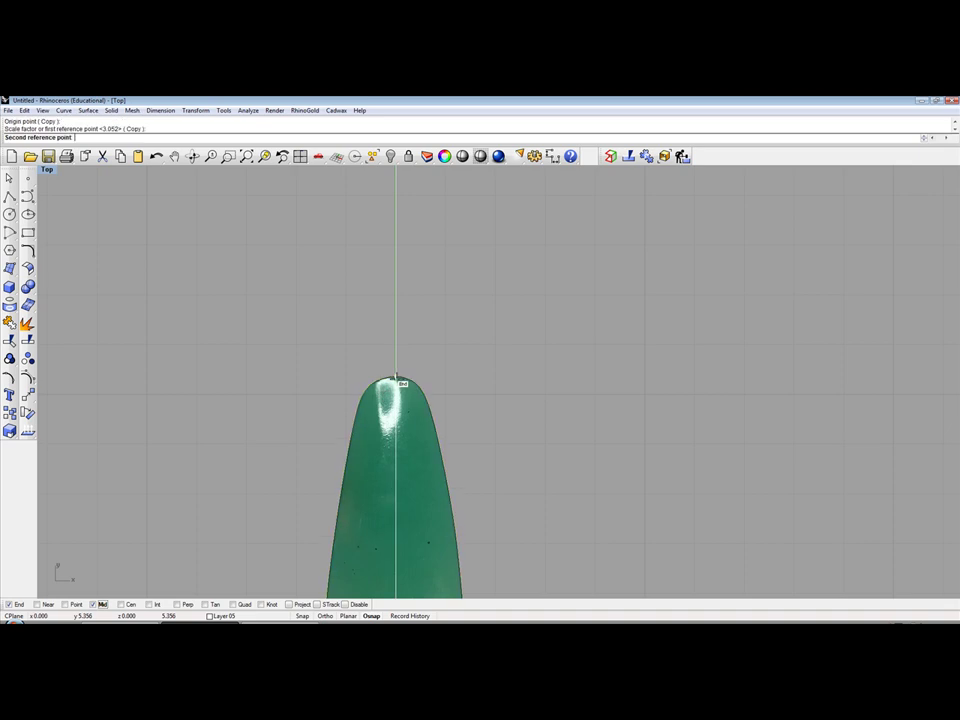
scroll(396, 380, down, 3)
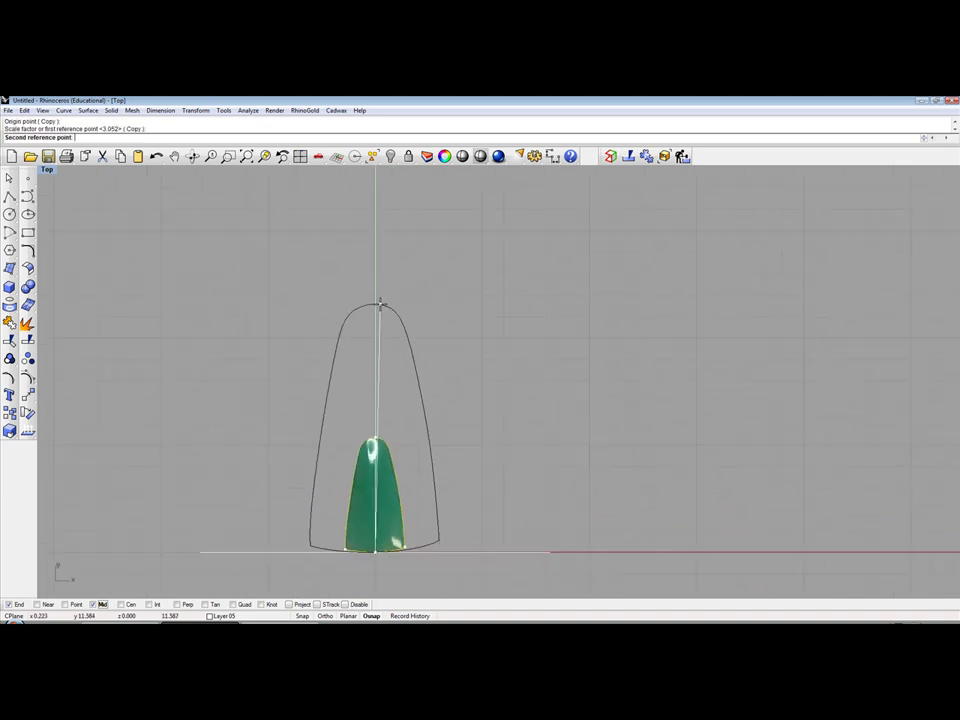
scroll(379, 303, down, 2)
scroll(360, 435, down, 2)
click(351, 308)
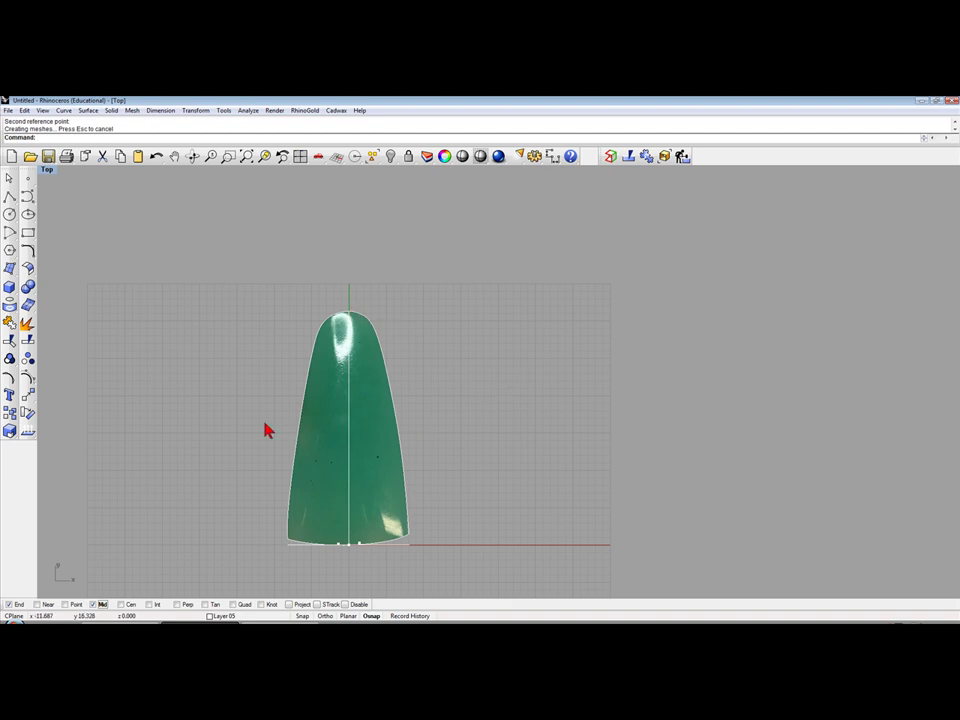
right_drag(249, 430, 255, 349)
scroll(306, 455, up, 3)
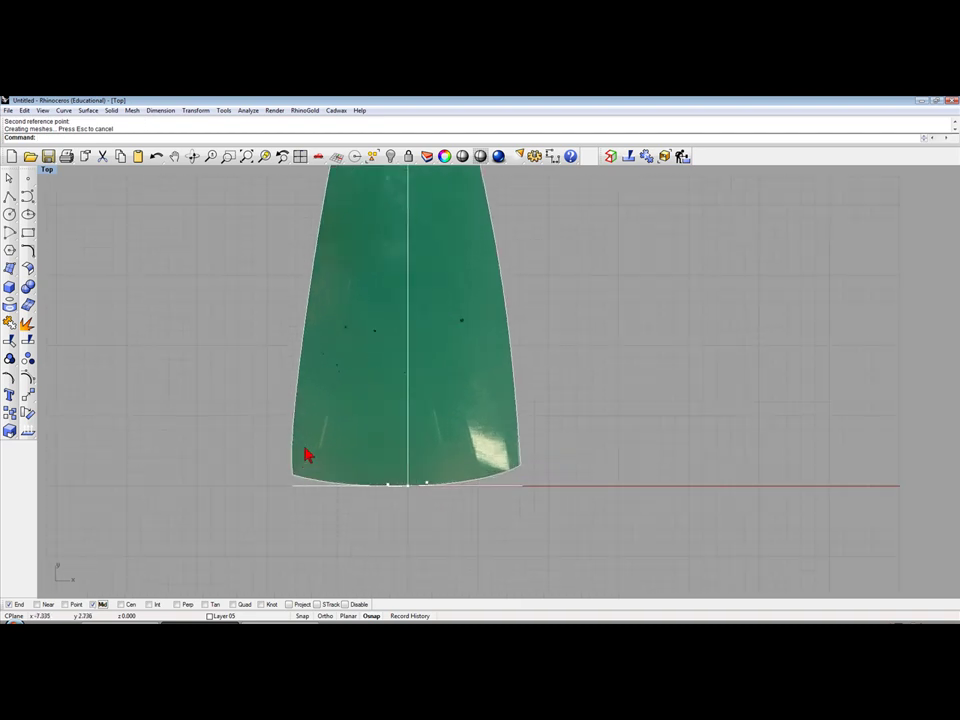
Step: Draw vertical polylines rising from the outline's lower-left and lower-right corners
click(10, 198)
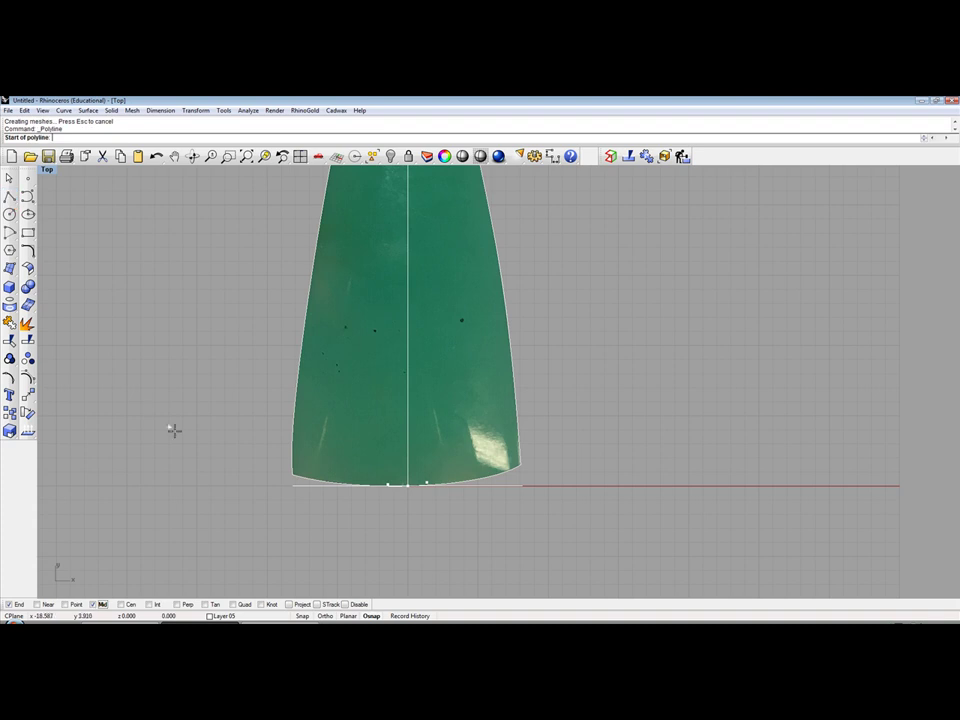
click(292, 486)
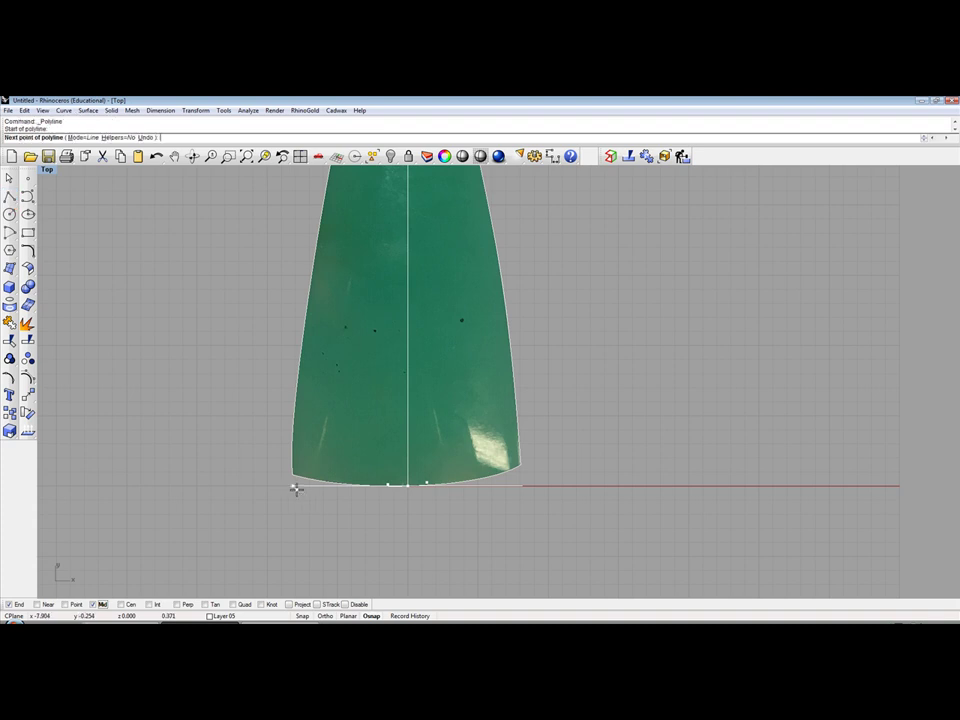
click(291, 390)
key(Return)
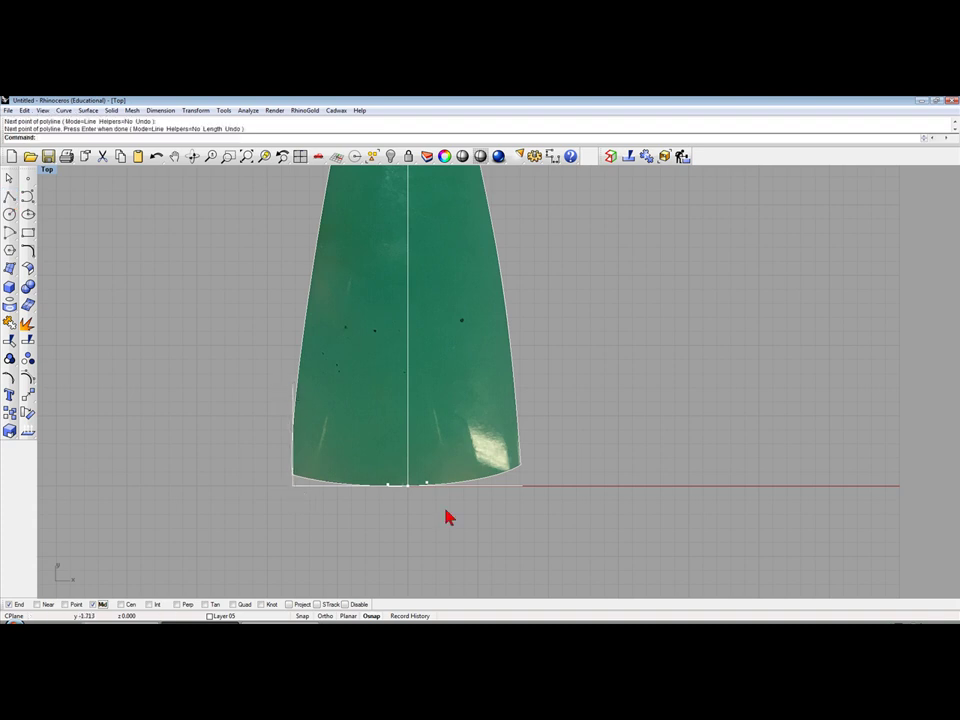
key(Return)
click(522, 486)
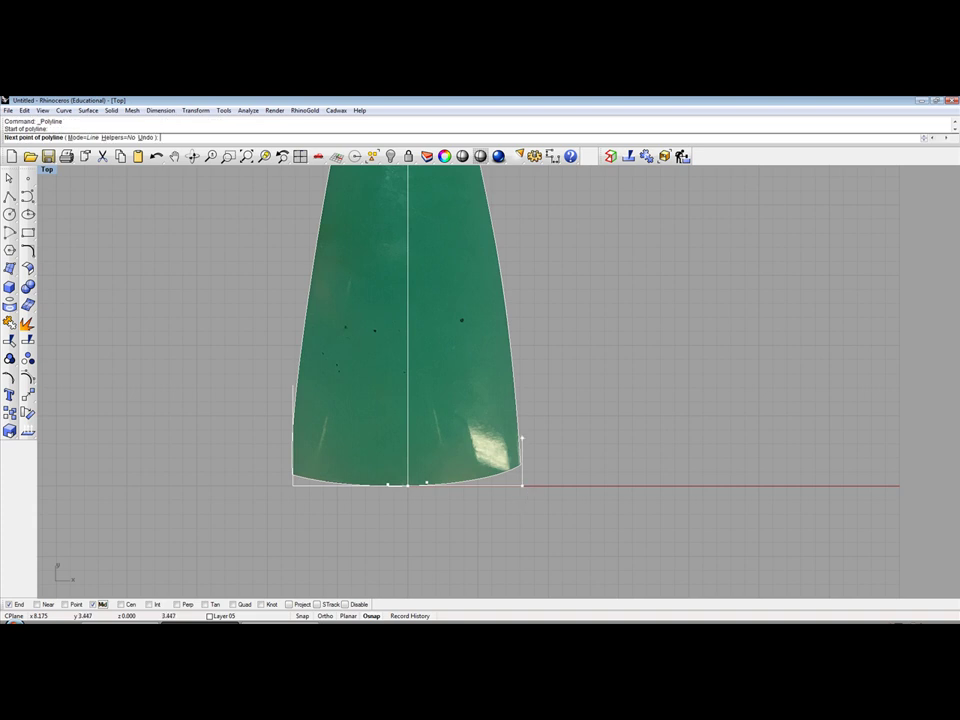
click(522, 436)
key(Return)
scroll(508, 485, up, 3)
scroll(508, 485, up, 2)
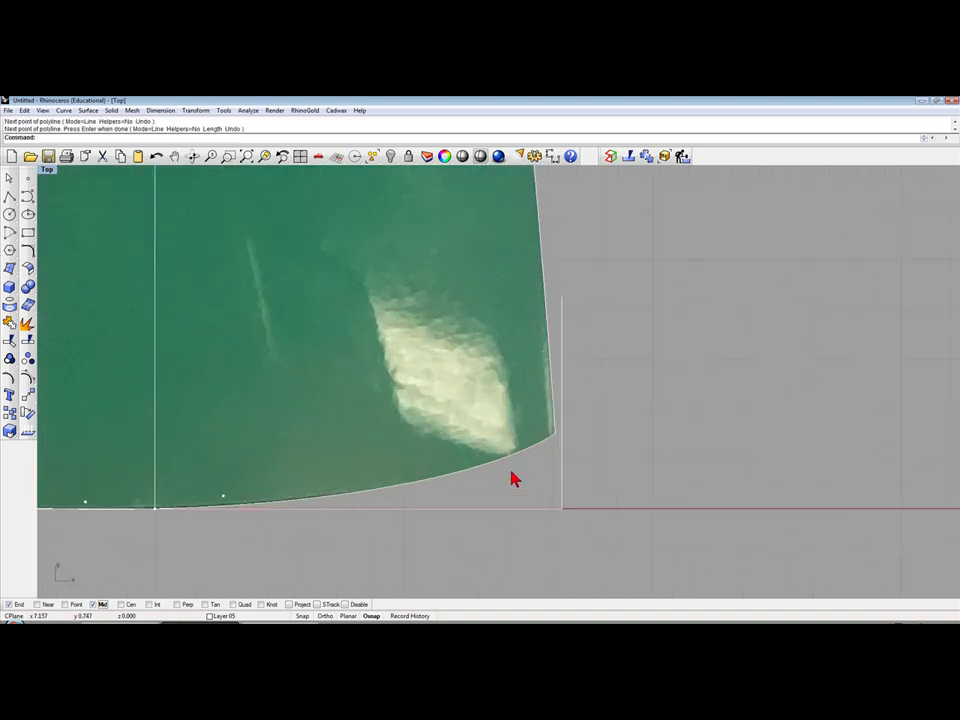
scroll(514, 477, down, 3)
mouse_move(489, 489)
right_down()
mouse_move(519, 487)
mouse_move(541, 503)
right_up()
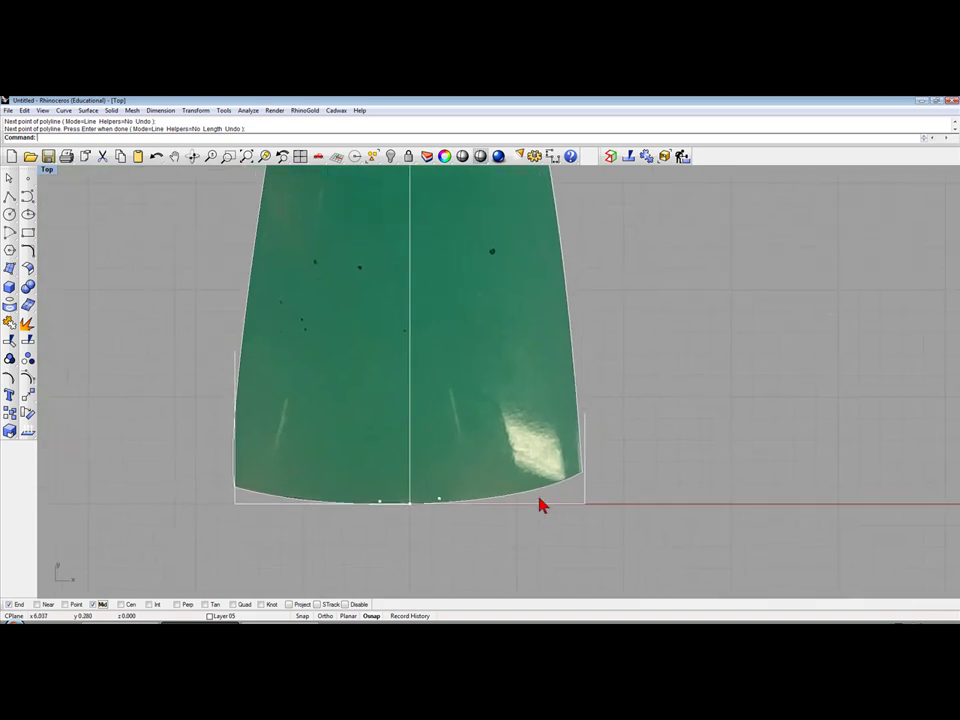
scroll(520, 505, down, 3)
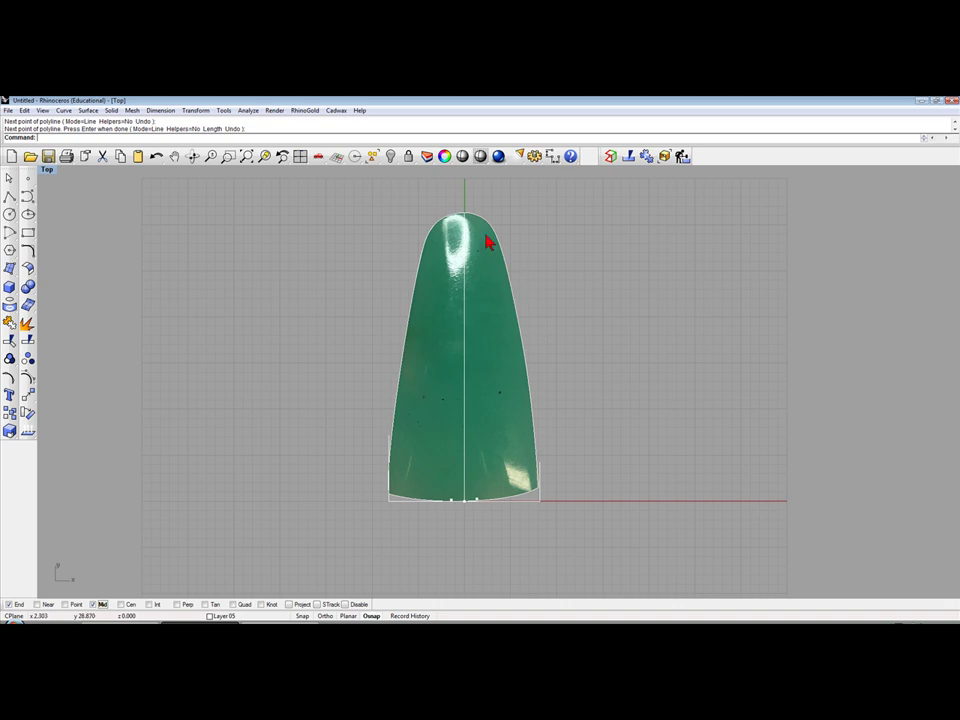
scroll(500, 300, up, 1)
scroll(500, 300, down, 1)
scroll(529, 519, up, 2)
scroll(504, 429, up, 2)
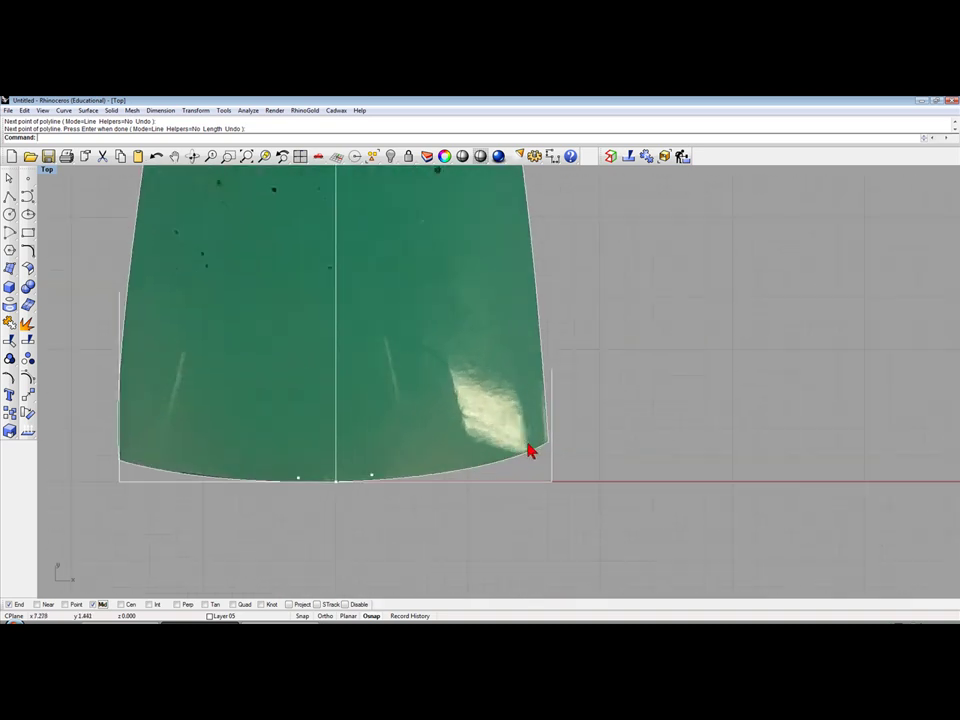
scroll(534, 448, up, 2)
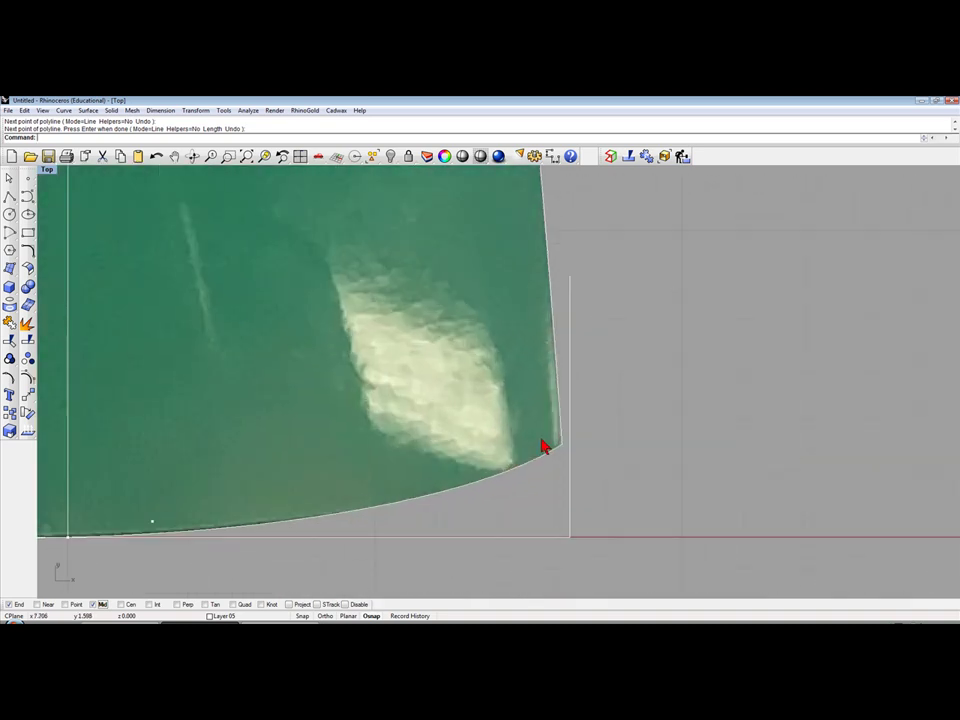
scroll(545, 447, down, 3)
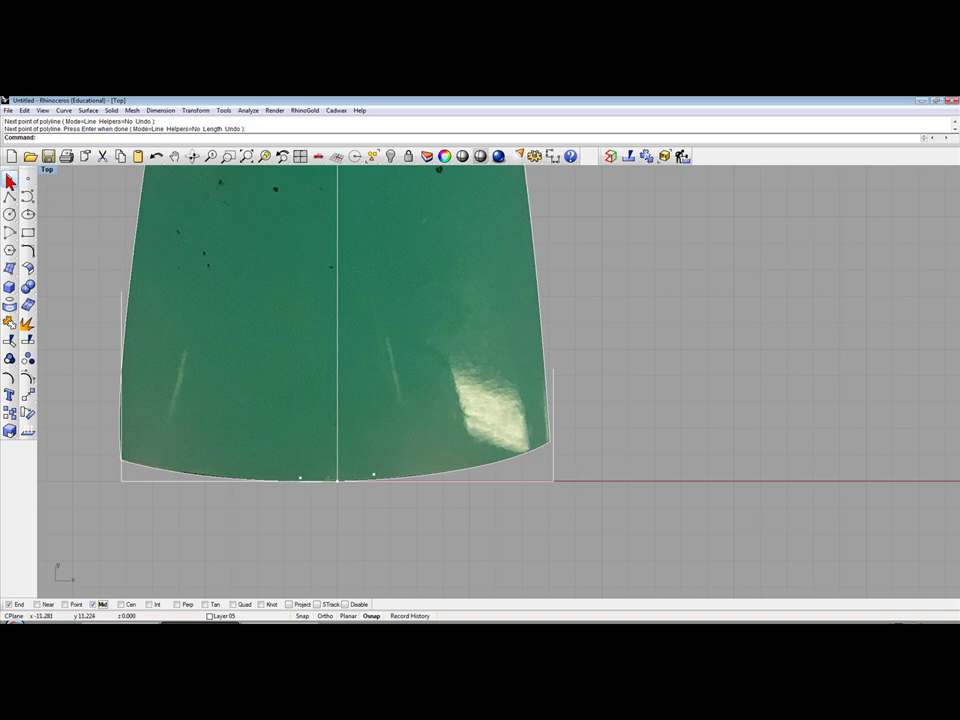
Step: Cancel the unfinished line and hide the green photo surface
click(10, 181)
scroll(461, 456, down, 3)
scroll(508, 463, down, 2)
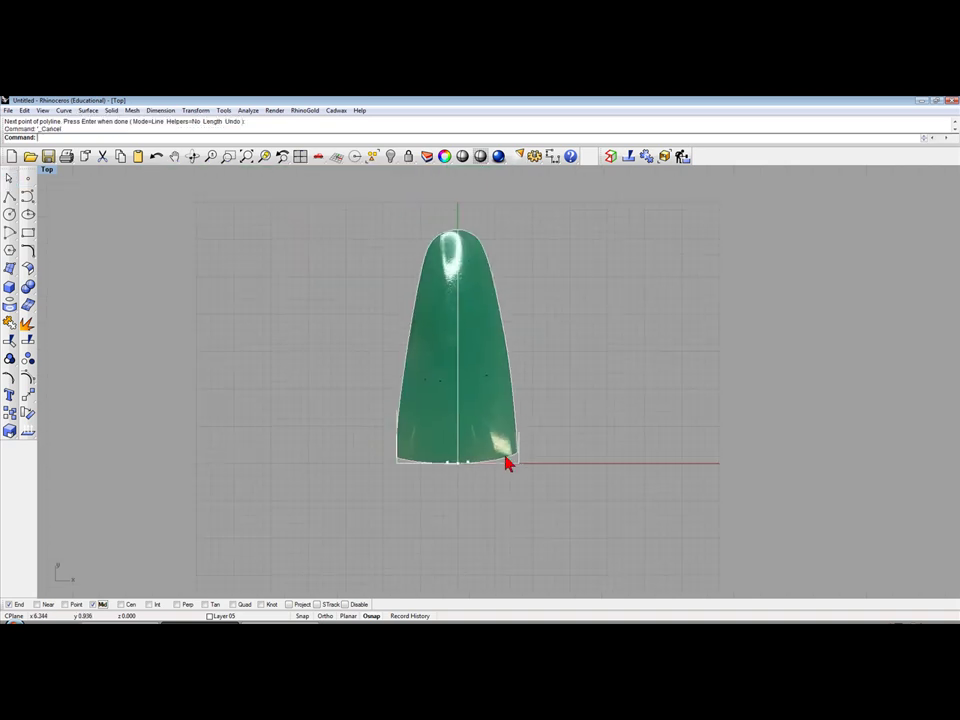
right_drag(508, 463, 477, 548)
click(448, 426)
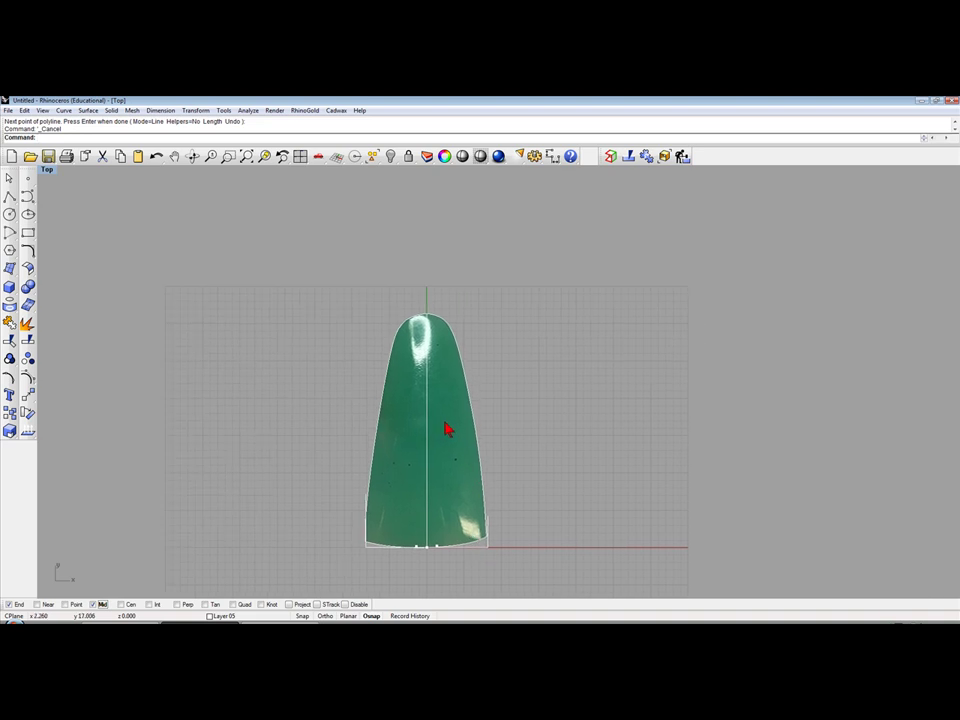
click(428, 157)
right_drag(525, 465, 527, 383)
scroll(503, 516, up, 3)
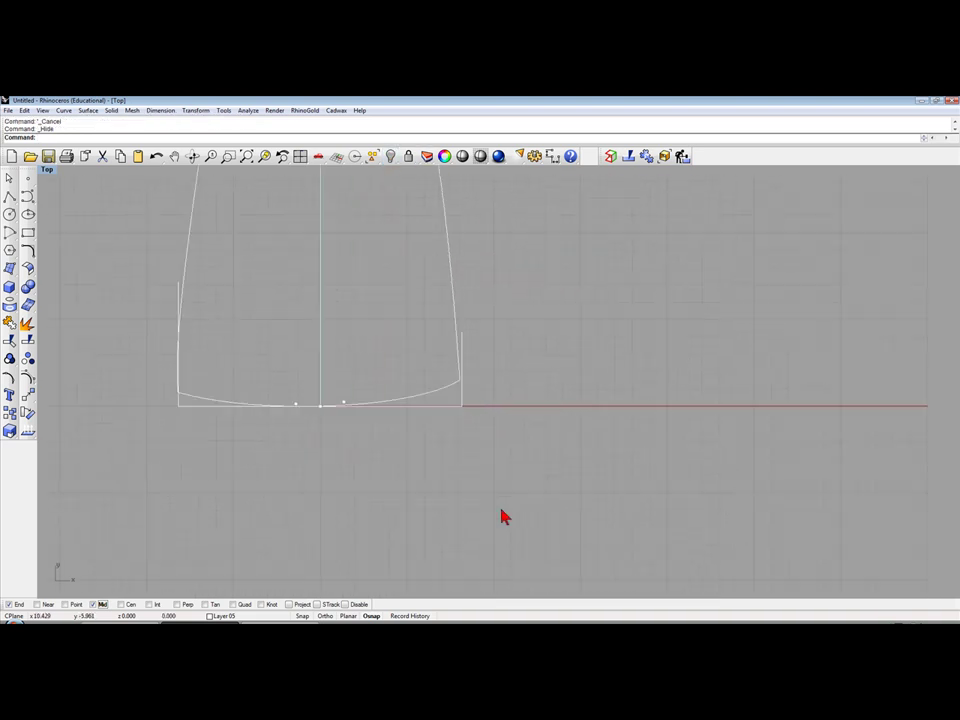
Step: Join the left, bottom and right base lines, then hide the joined curve
click(9, 325)
click(180, 402)
click(188, 406)
click(462, 385)
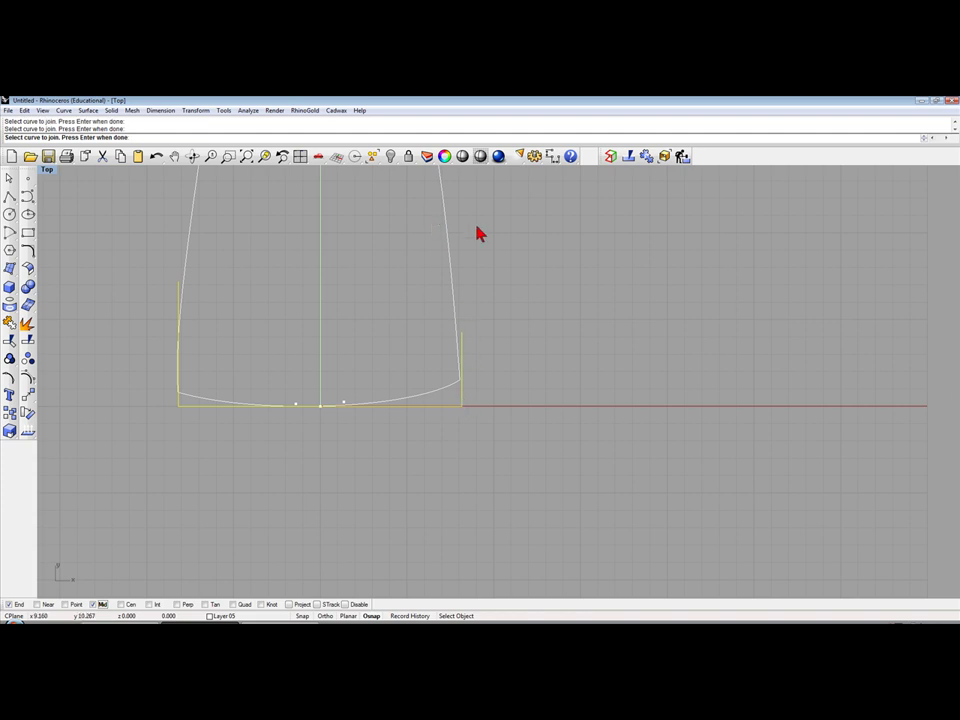
key(Return)
click(460, 400)
click(390, 160)
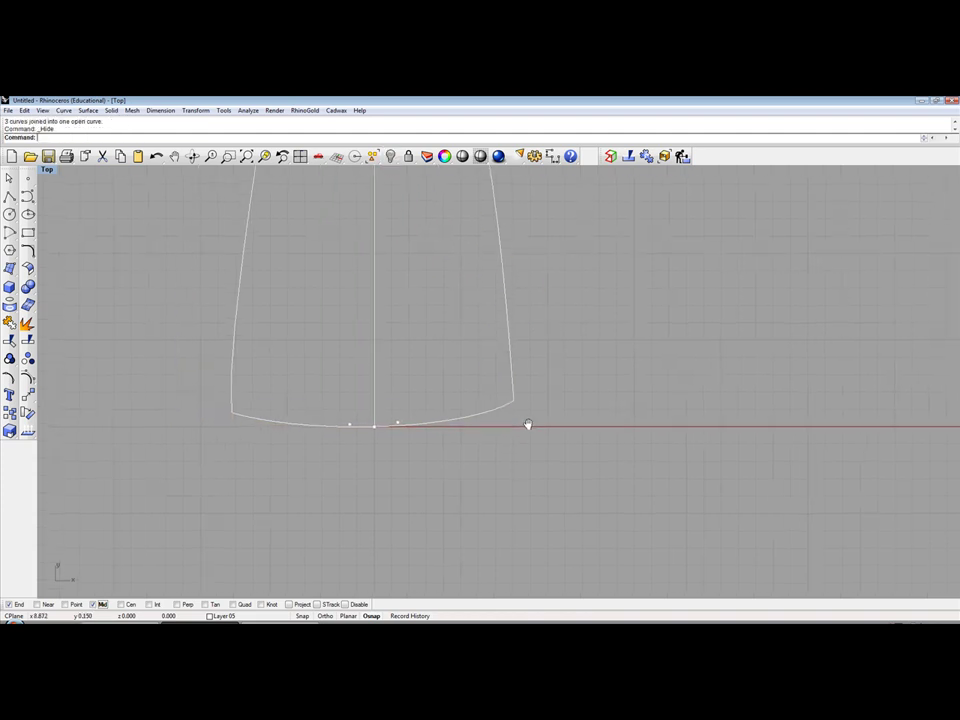
scroll(386, 460, up, 3)
scroll(403, 430, up, 1)
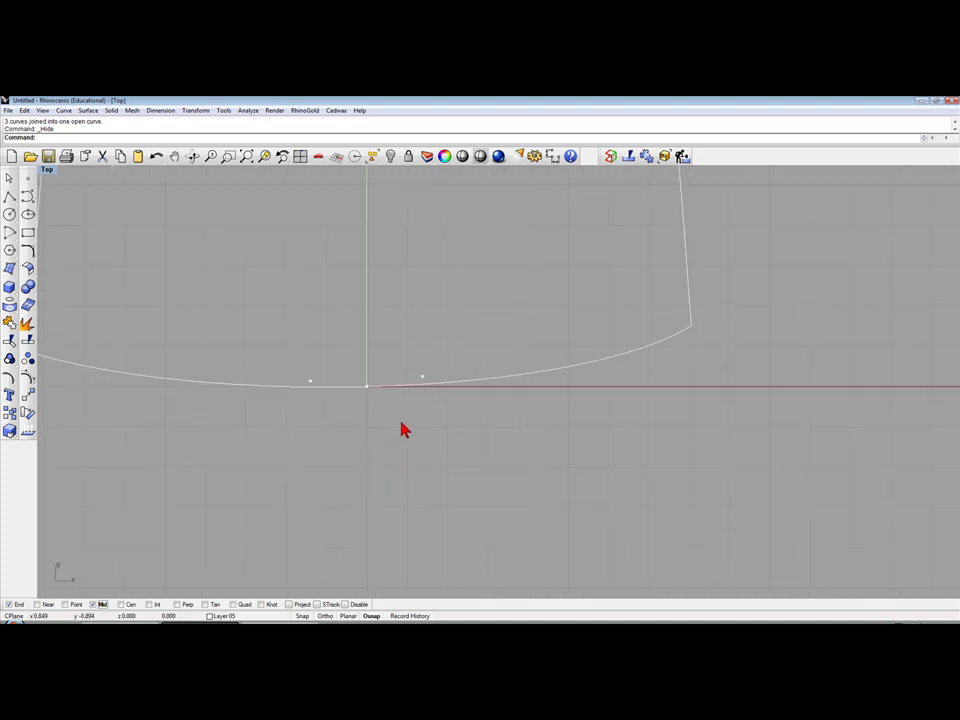
Step: Cut the stray points on the lower arc
drag(402, 424, 446, 358)
click(102, 156)
drag(270, 322, 332, 420)
scroll(332, 420, down, 3)
right_drag(333, 403, 322, 445)
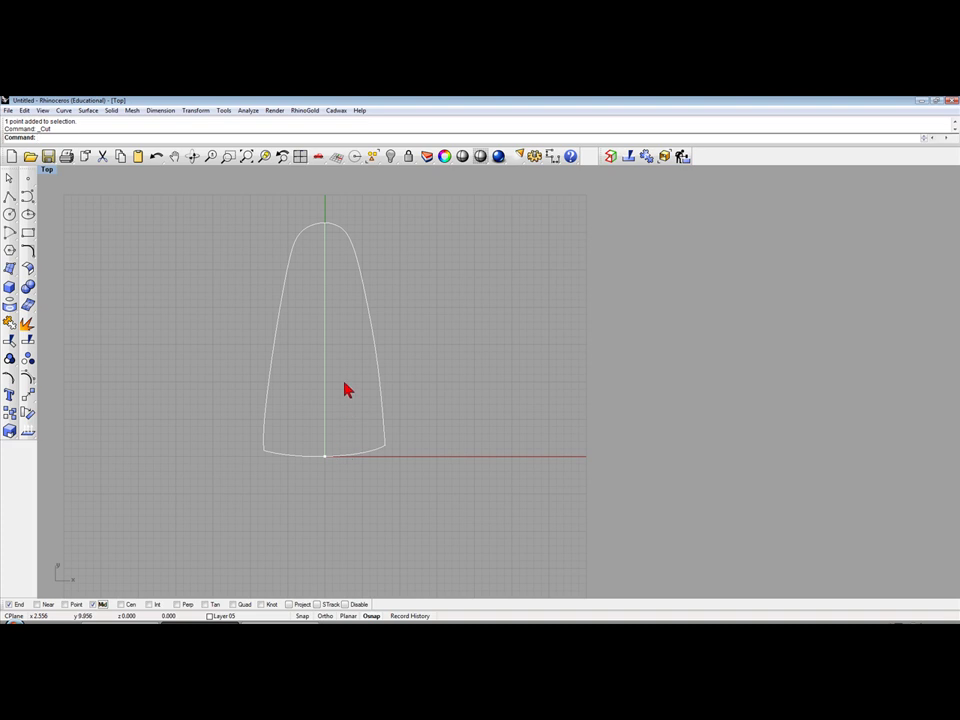
right_drag(339, 356, 349, 443)
Step: Place a point at the outline's top and cut the centre line and short bottom segment
click(28, 178)
scroll(219, 279, up, 3)
click(408, 345)
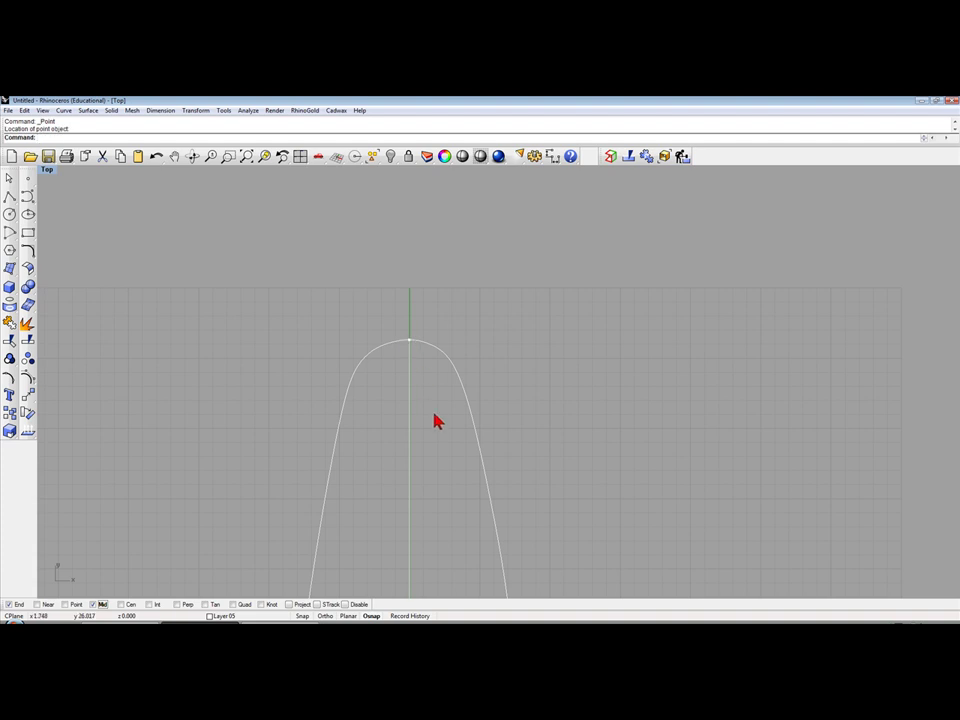
click(410, 440)
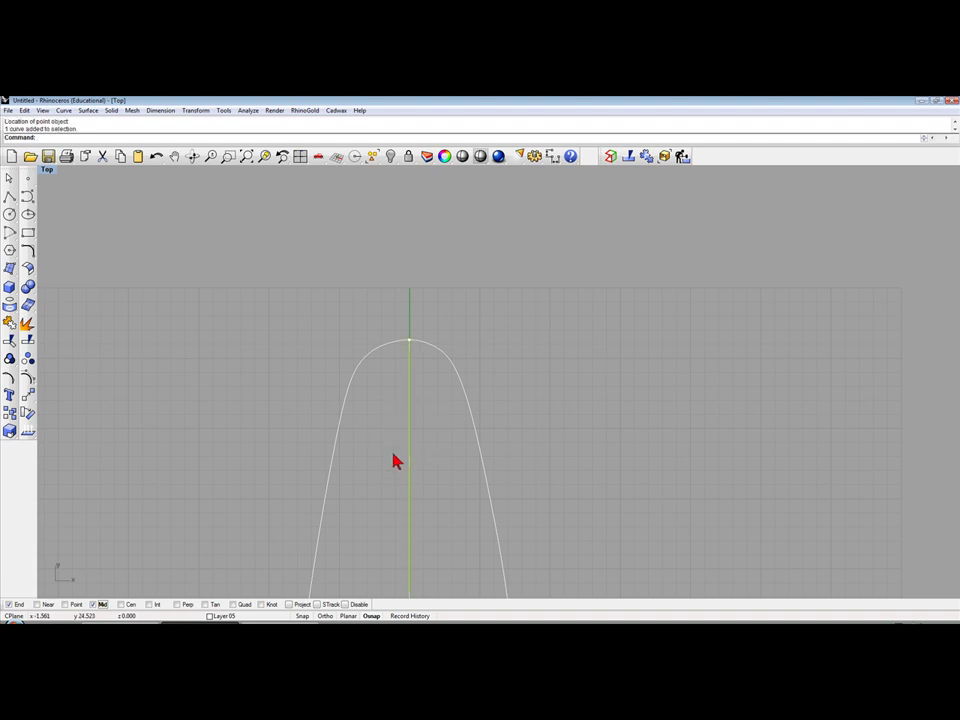
click(102, 156)
scroll(283, 289, down, 3)
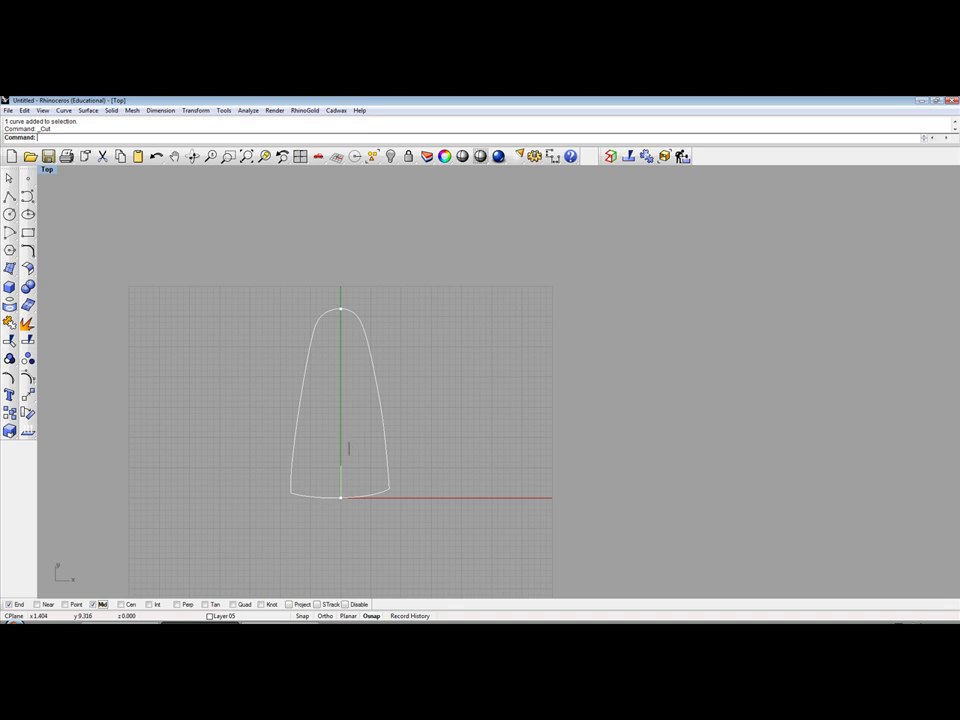
click(335, 495)
key(Return)
Step: Show the hidden cabochon surface again and move it to Layer 02
click(389, 157)
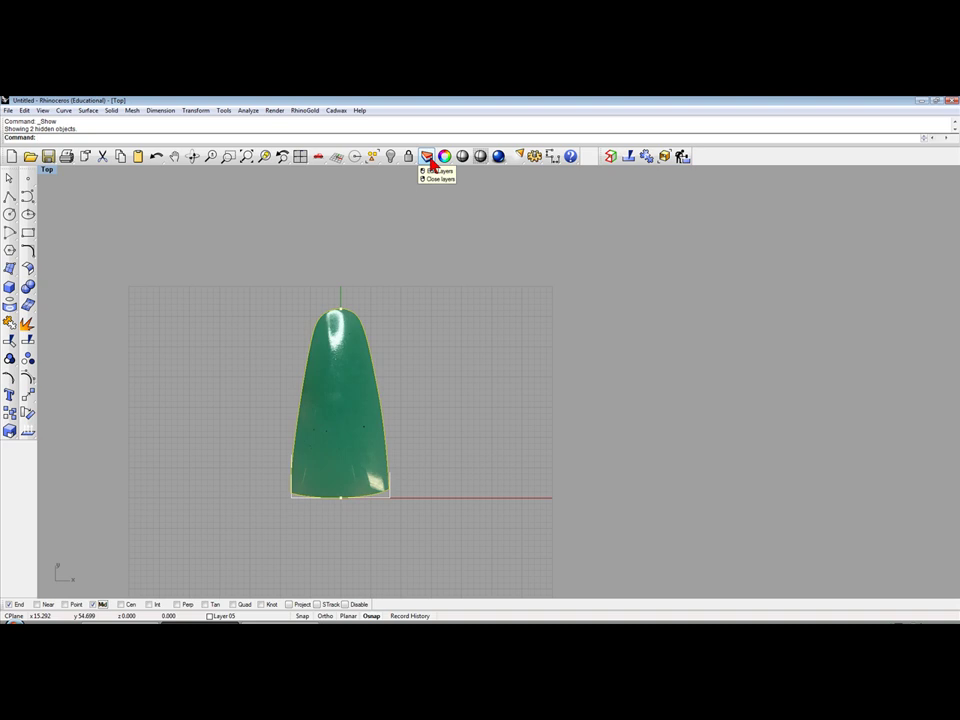
click(429, 161)
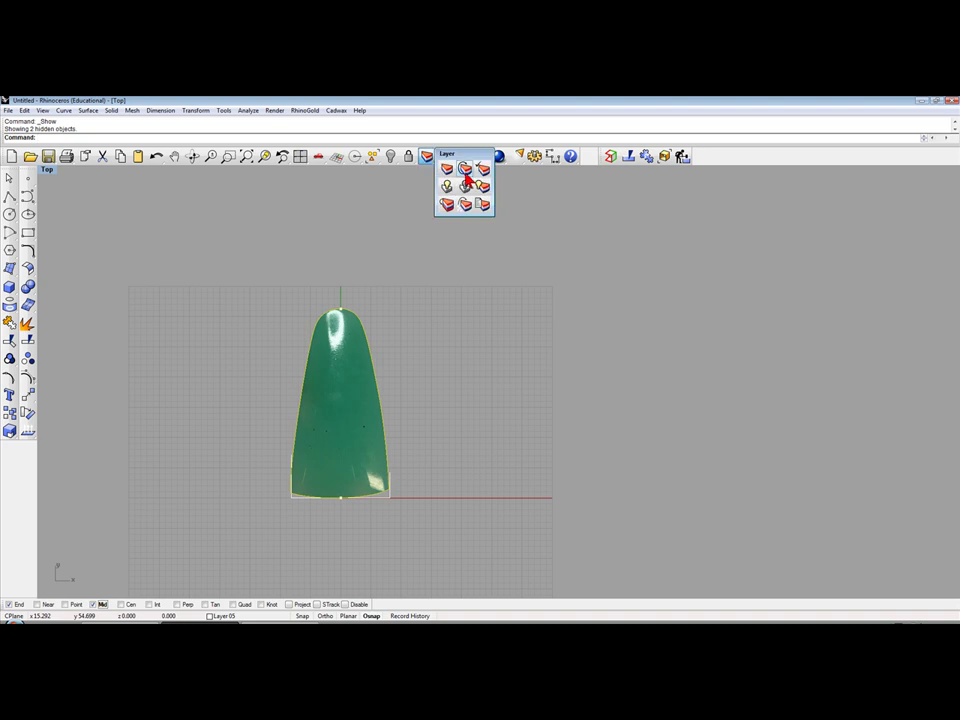
click(466, 176)
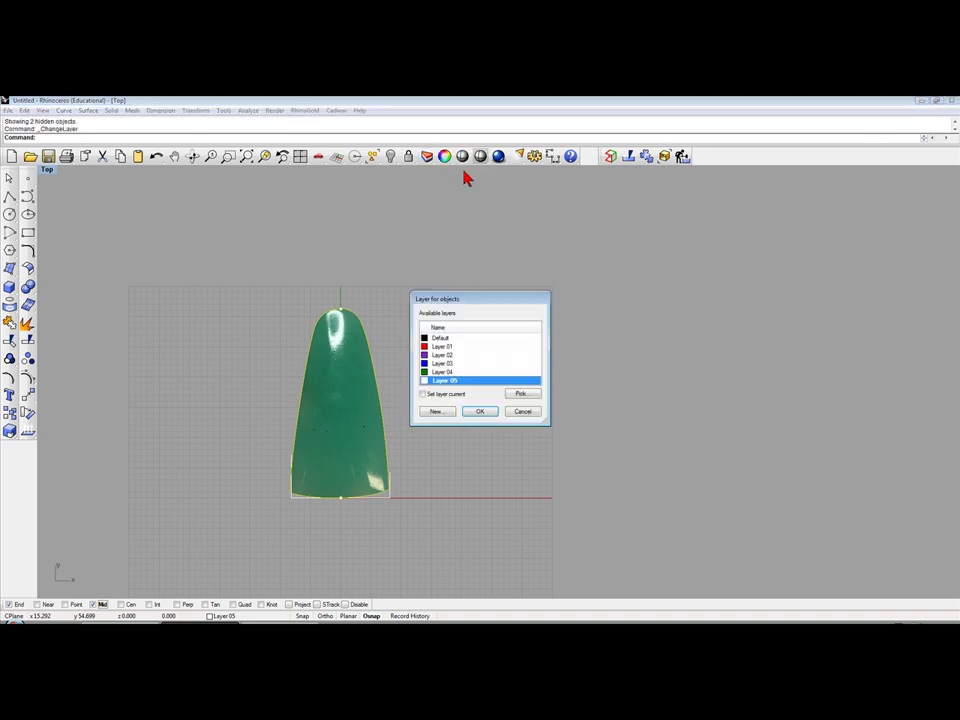
click(427, 356)
click(476, 412)
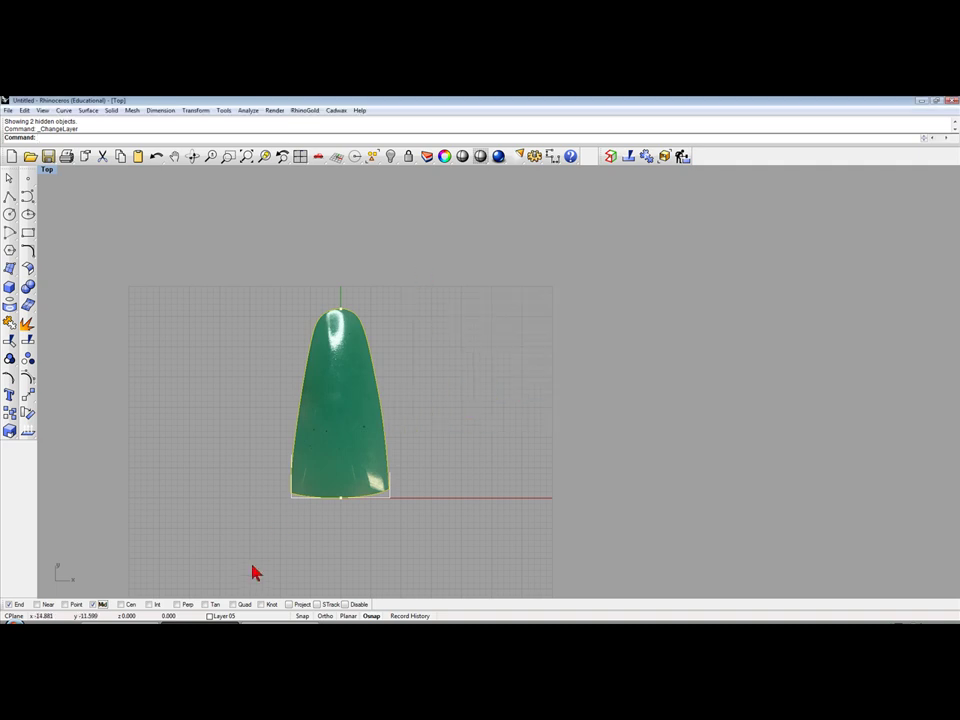
Step: Turn off Layer 02, lock the outline curve, and hide the bottom base curve
click(211, 617)
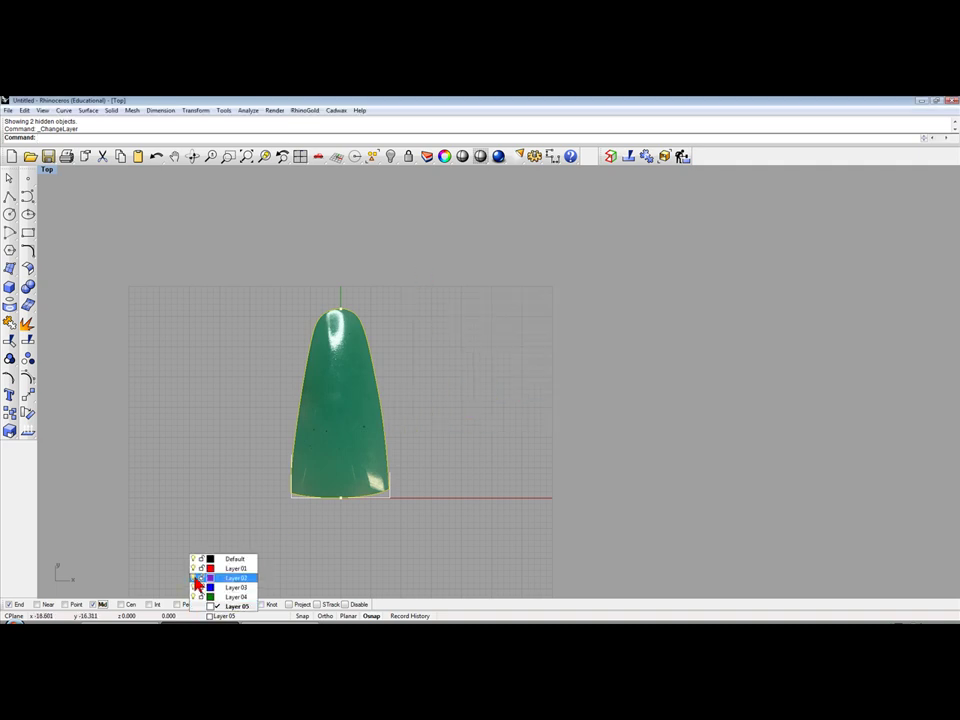
click(194, 578)
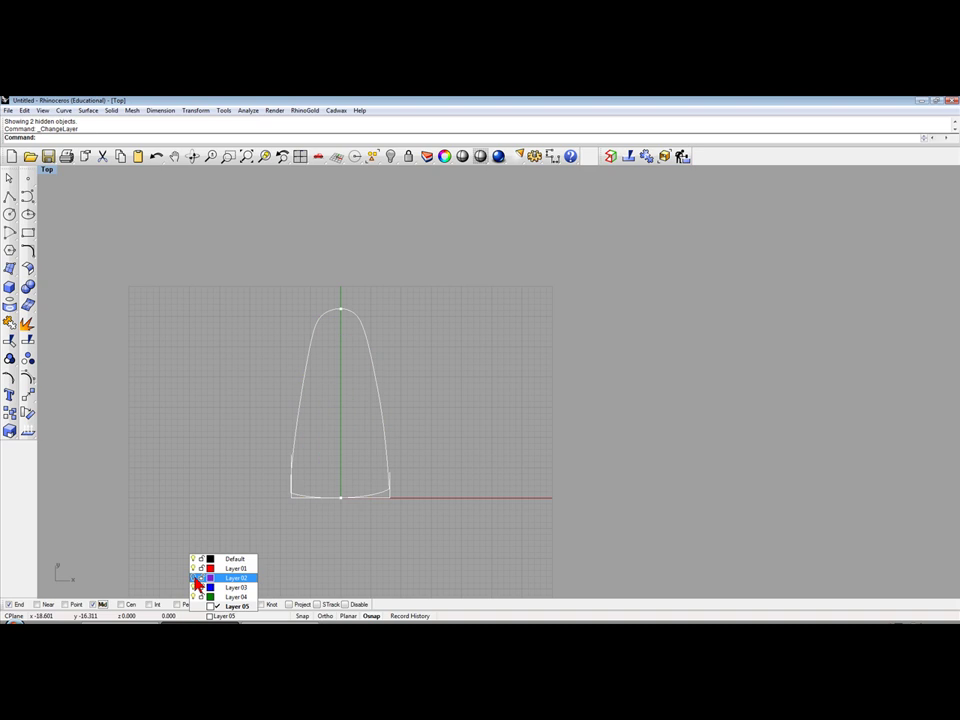
click(410, 385)
scroll(440, 370, up, 2)
click(412, 395)
click(410, 157)
mouse_move(261, 433)
mouse_down()
mouse_move(333, 528)
mouse_move(286, 546)
mouse_up()
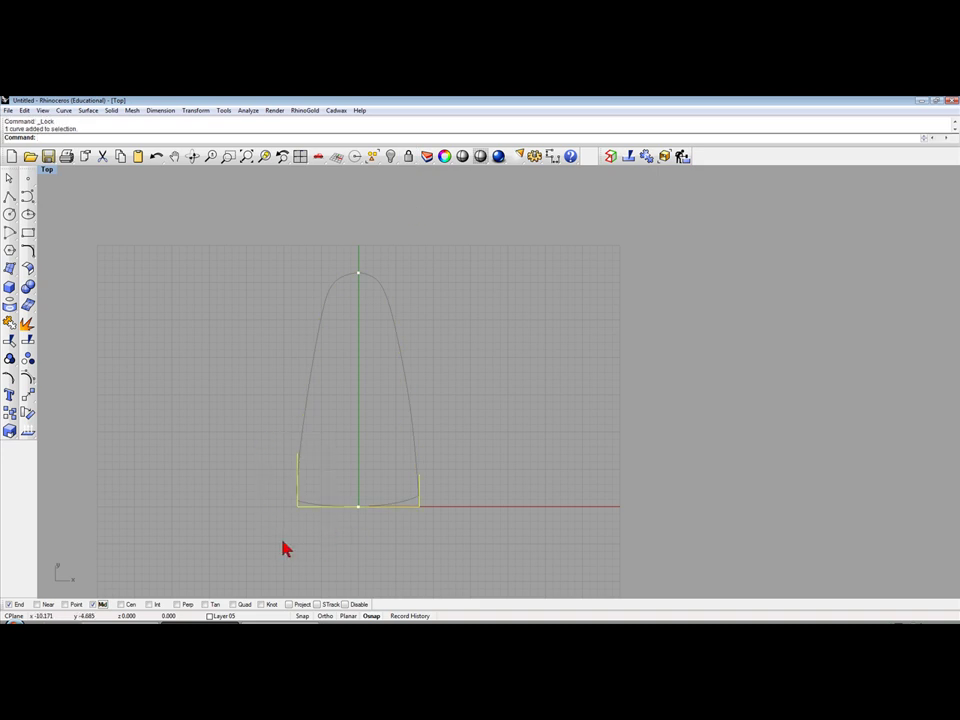
click(391, 158)
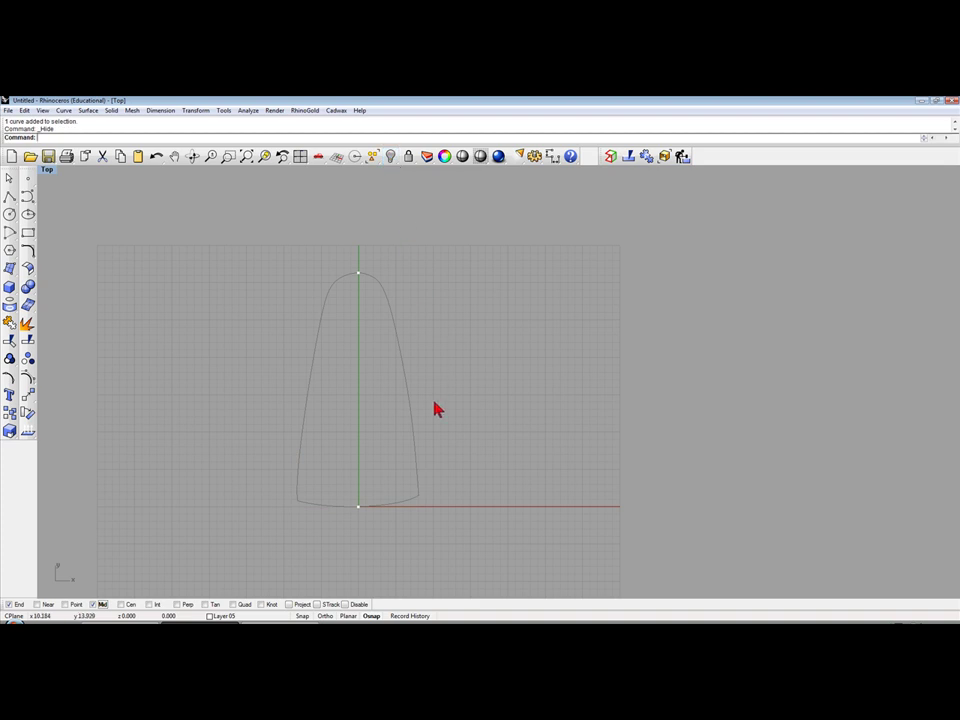
Step: Unlock the outline, turn Layer 02 back on, make Default current, and select the cabochon surface
right_click(408, 158)
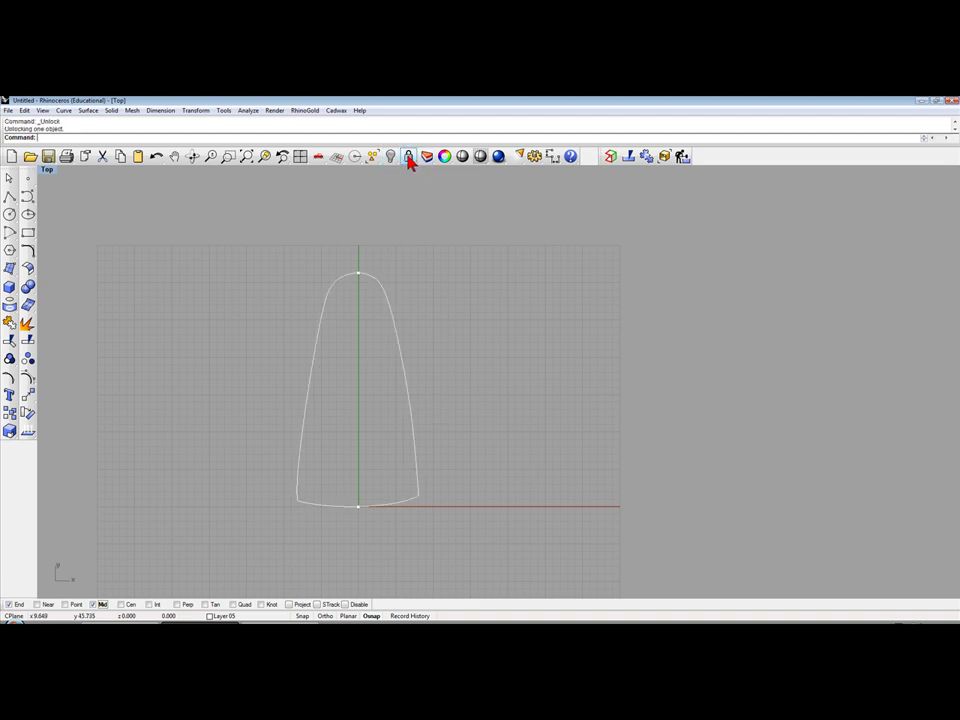
click(211, 617)
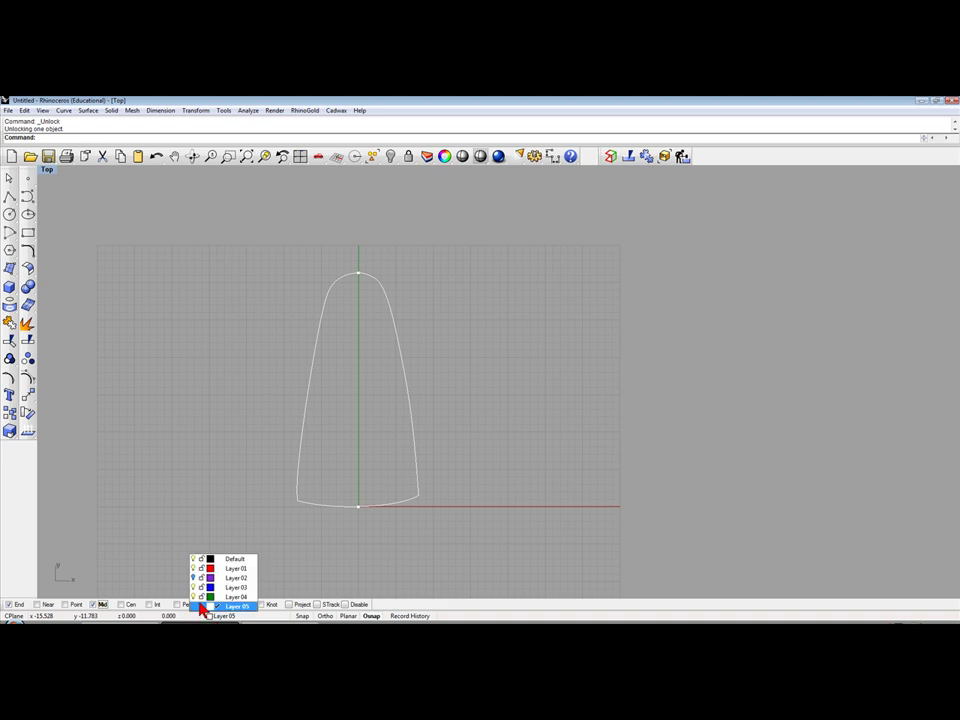
click(193, 578)
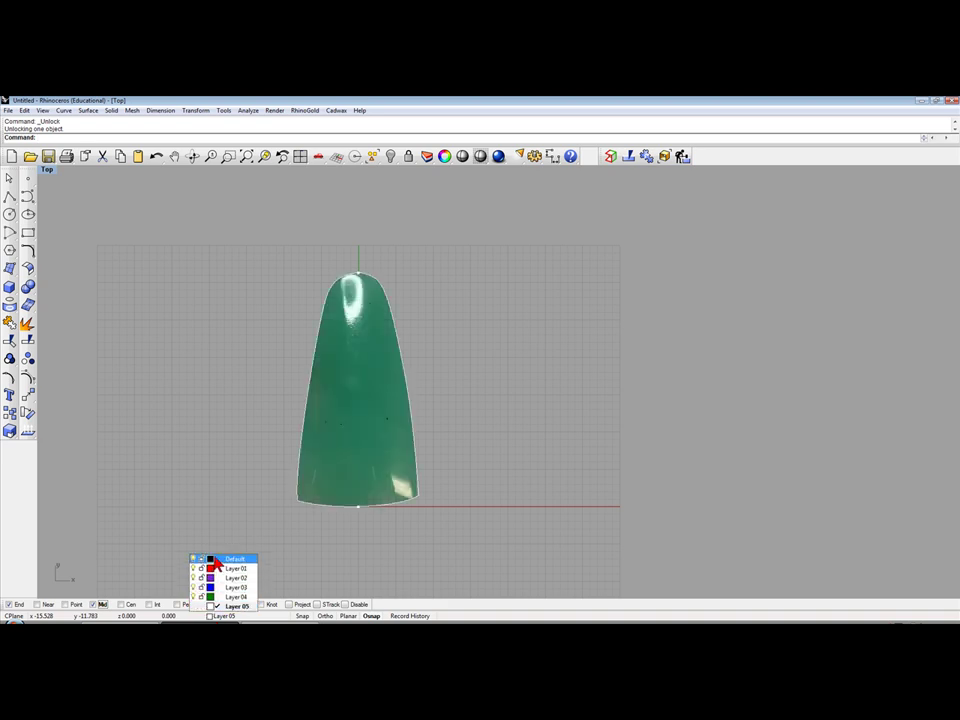
click(222, 560)
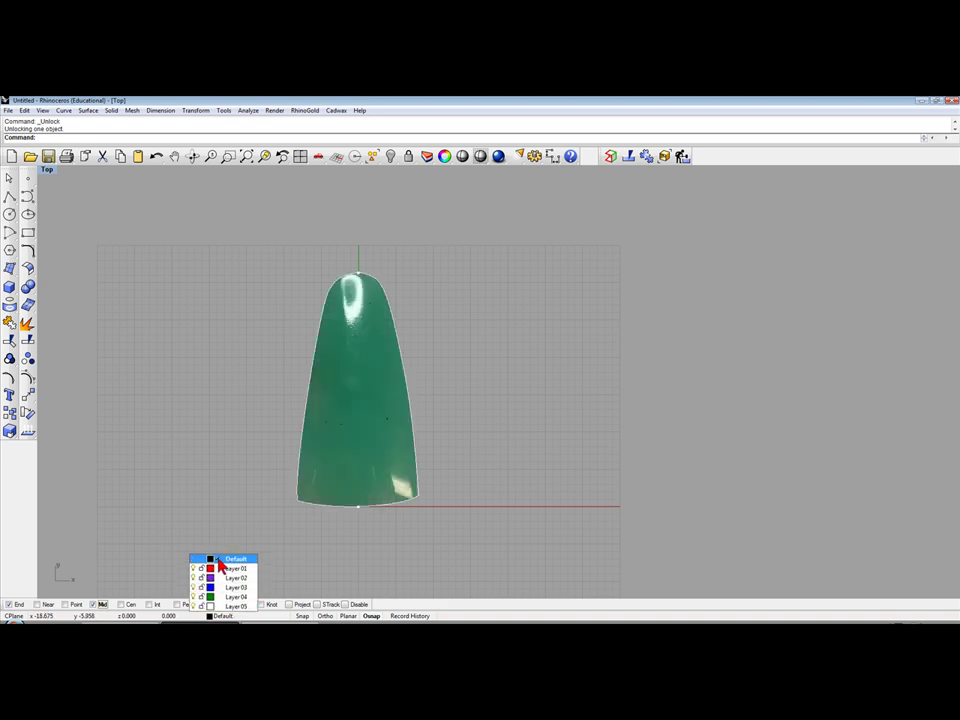
click(398, 347)
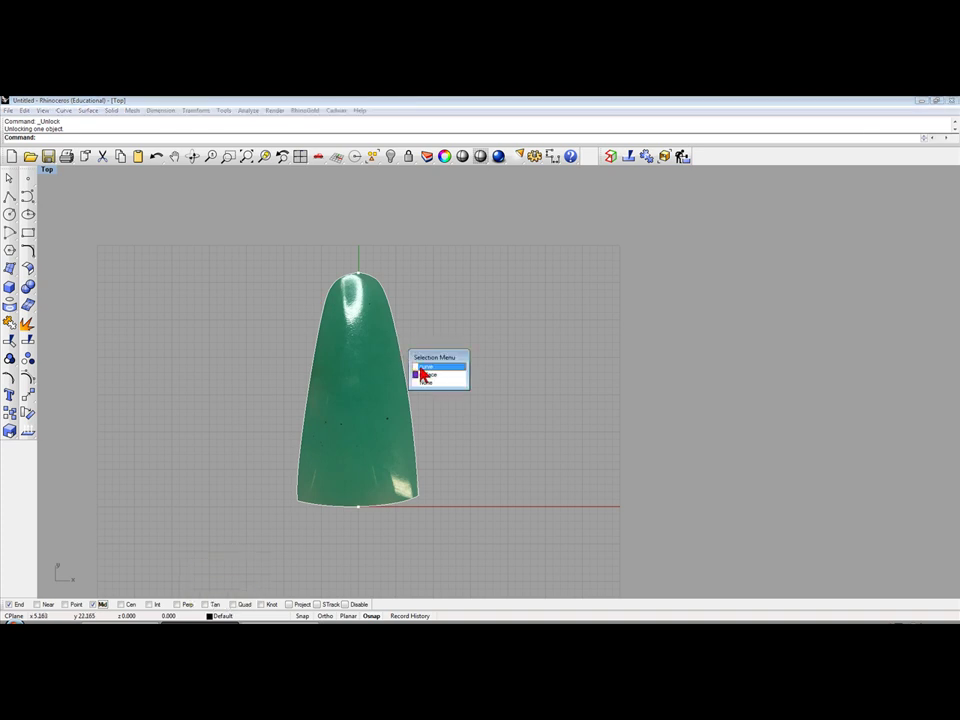
click(422, 371)
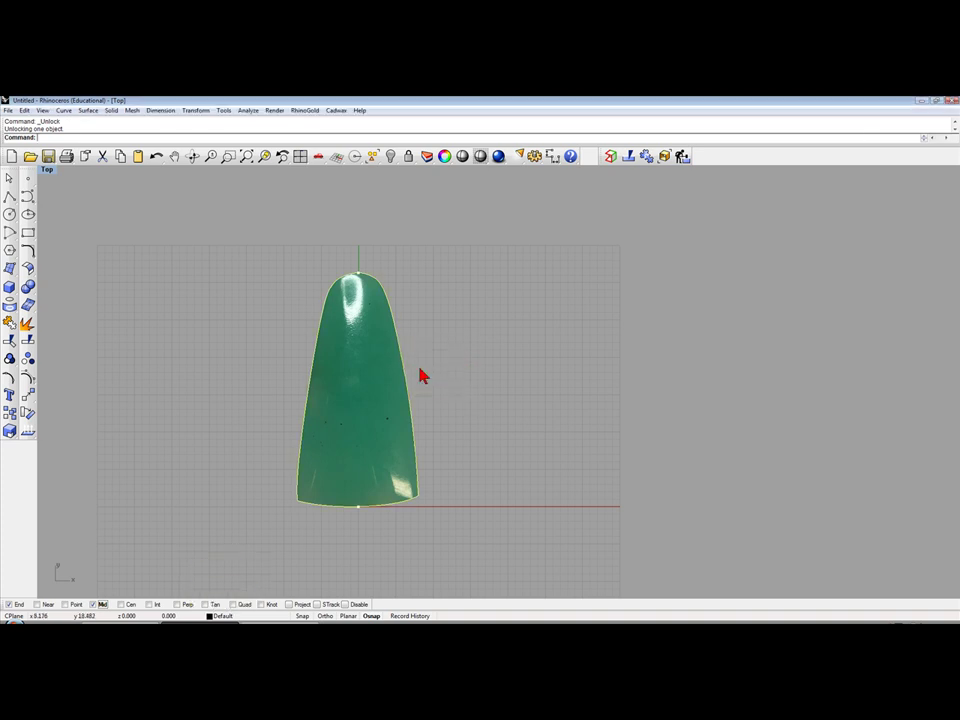
Step: Offset the cabochon edge outward at distance 1 and select the resulting offset curve
click(28, 252)
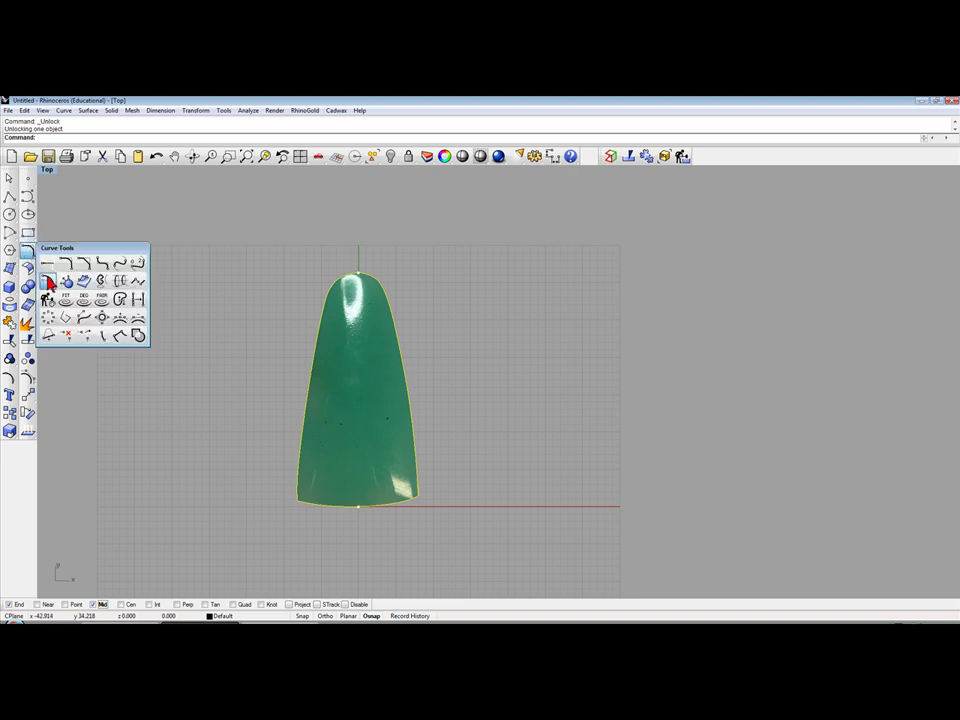
click(47, 280)
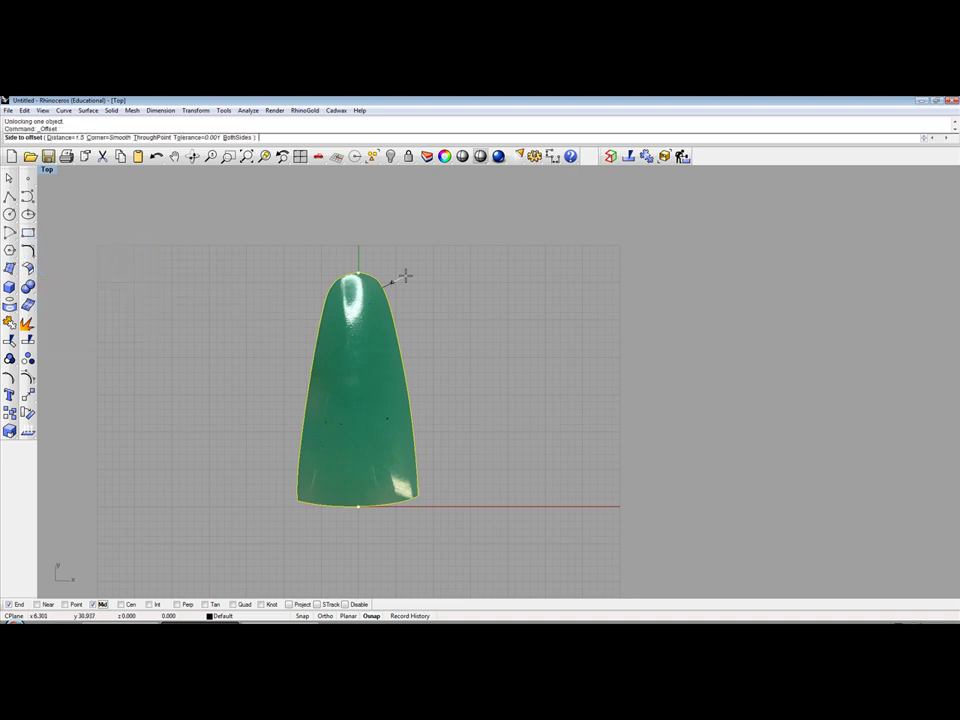
scroll(404, 275, up, 1)
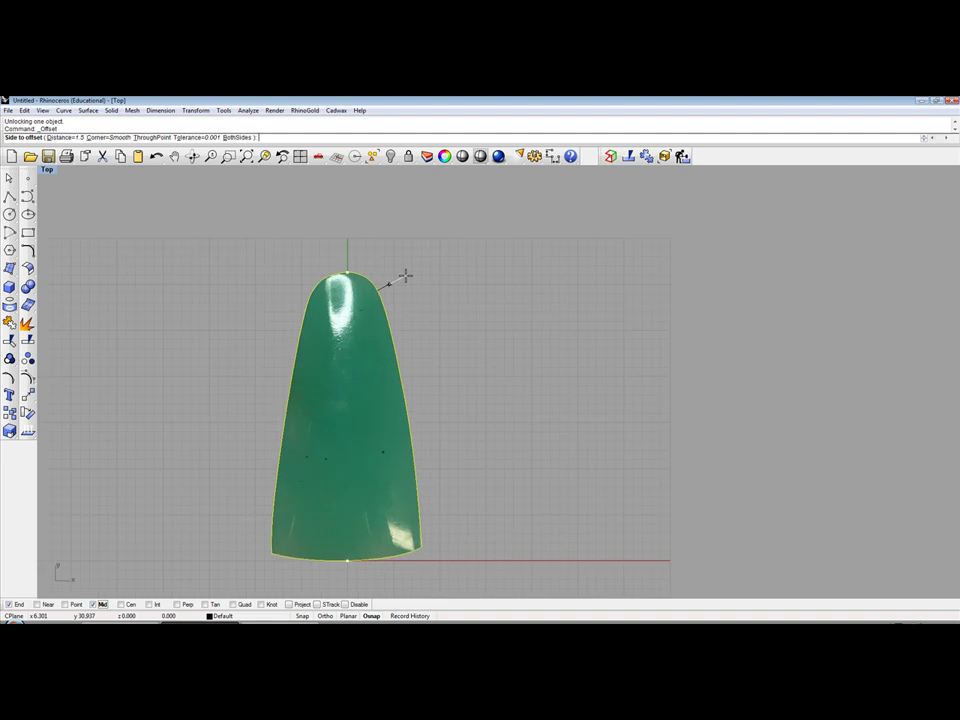
text(1)
key(Return)
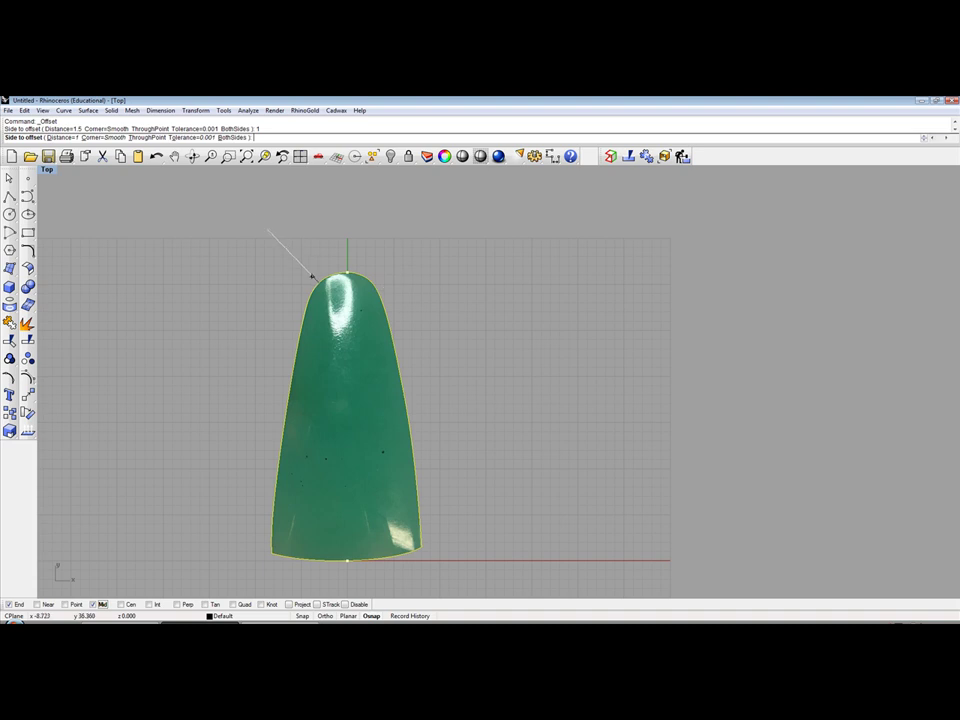
click(526, 313)
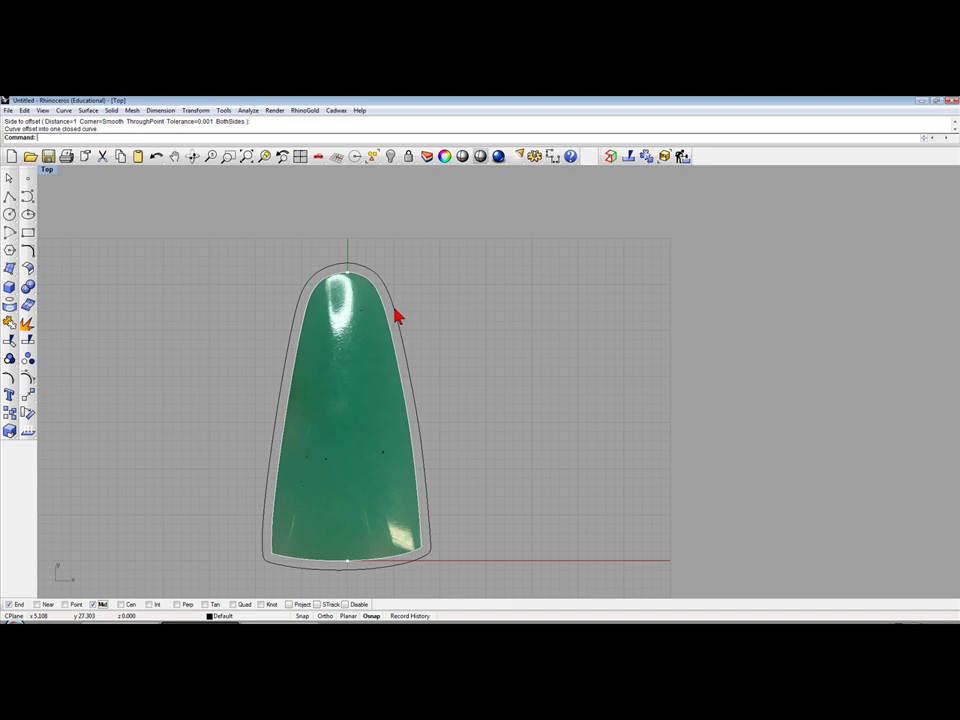
click(397, 316)
Step: Offset the outline again at distance 1.5 on the outside, then select the middle offset curve
click(31, 250)
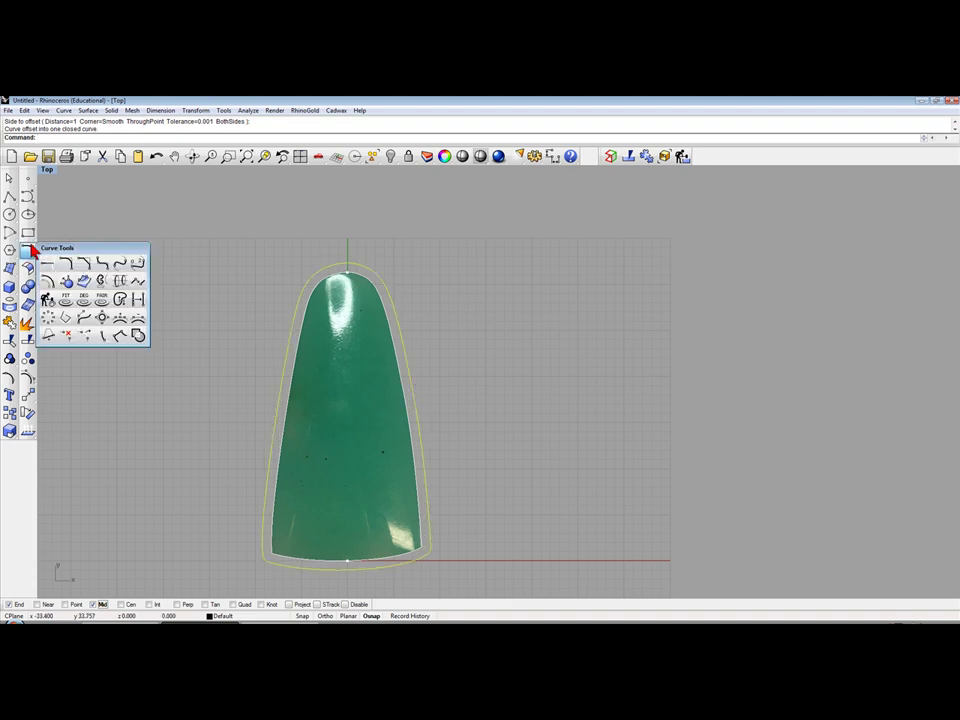
click(47, 280)
text(1.5)
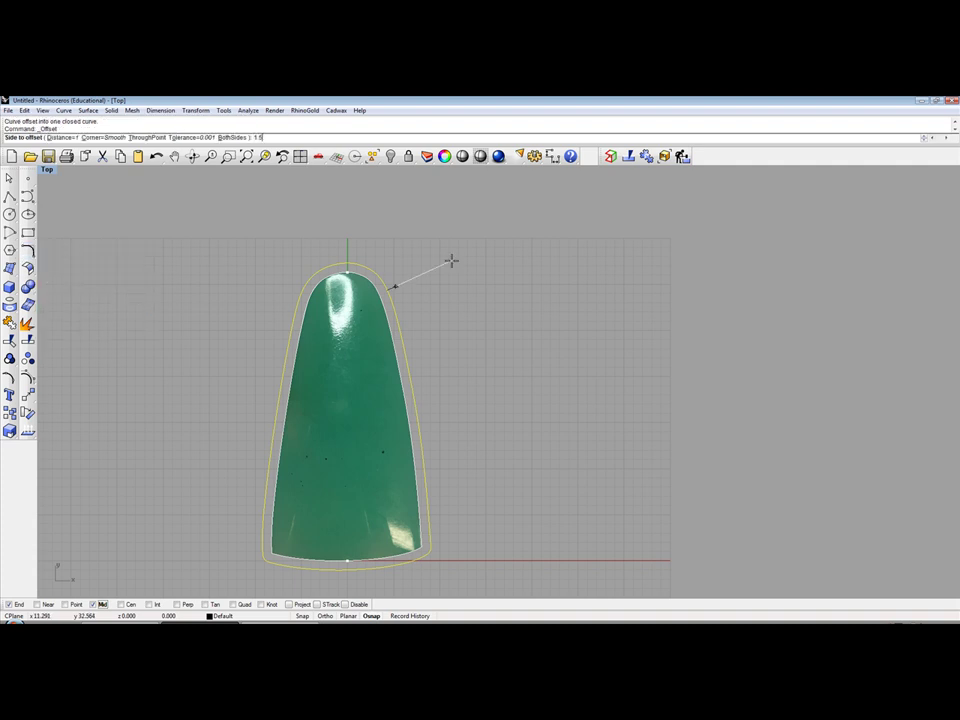
key(Return)
click(451, 261)
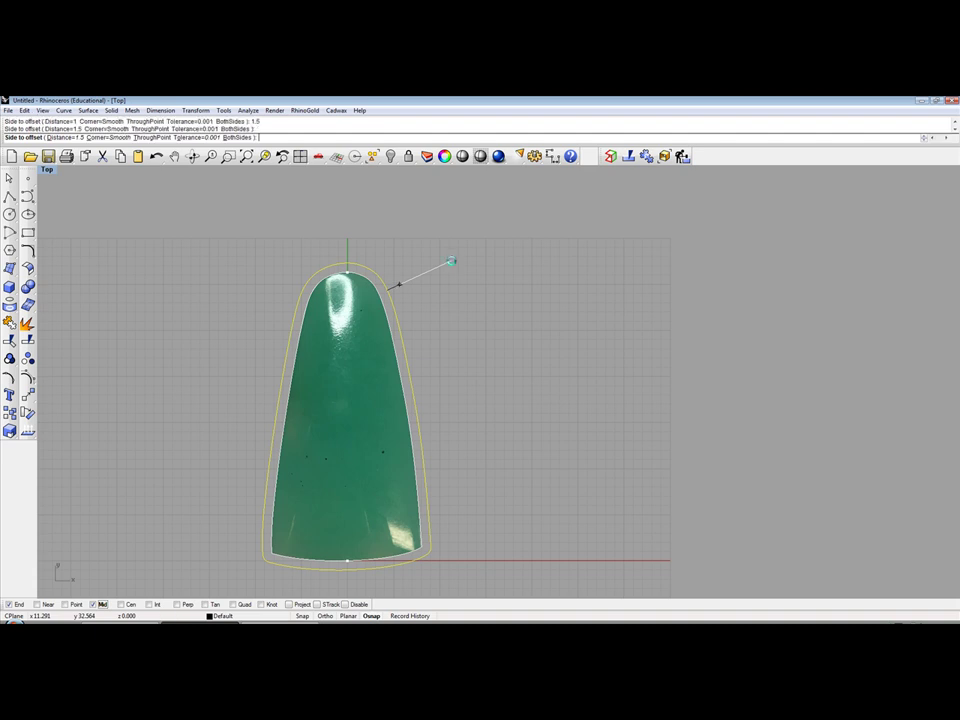
click(453, 265)
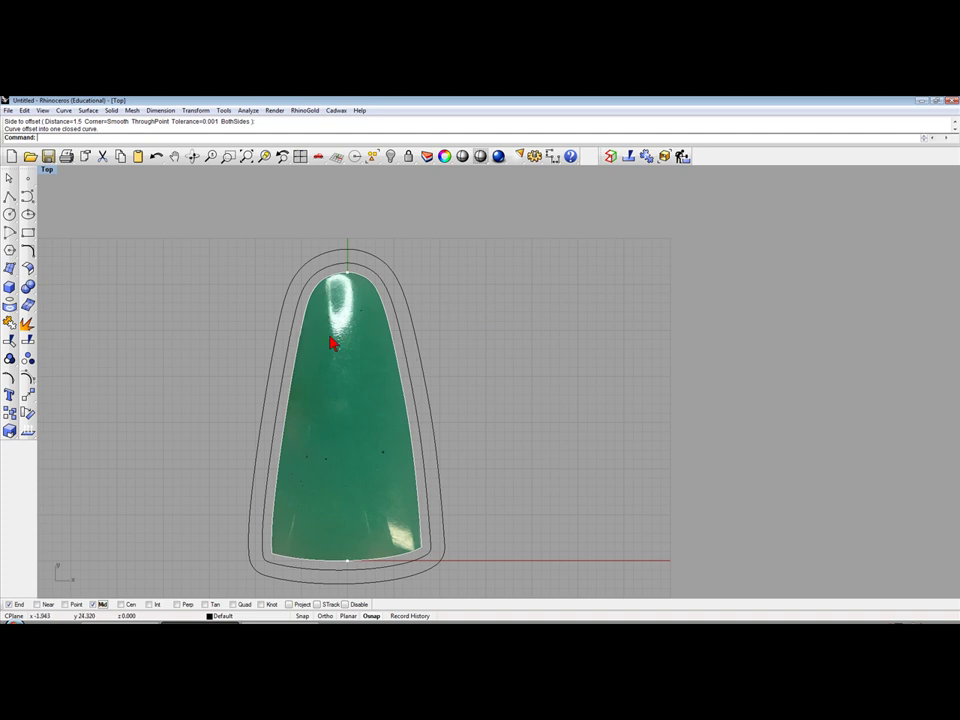
click(389, 293)
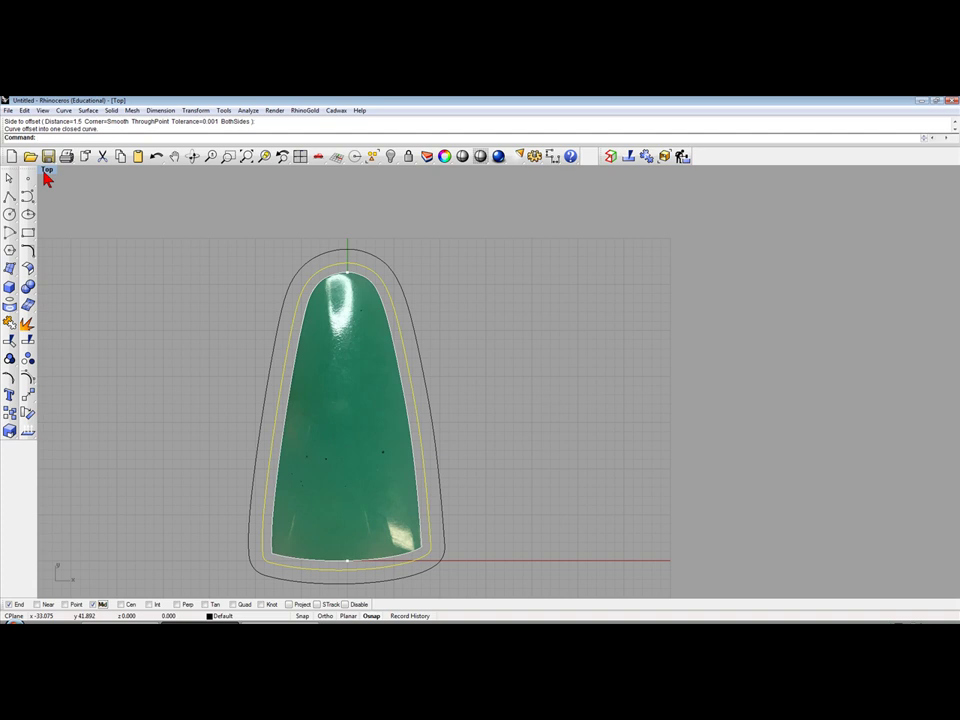
Step: Extrude the middle offset outline into a capped bezel block and set the Top view to Ghosted
double_click(46, 172)
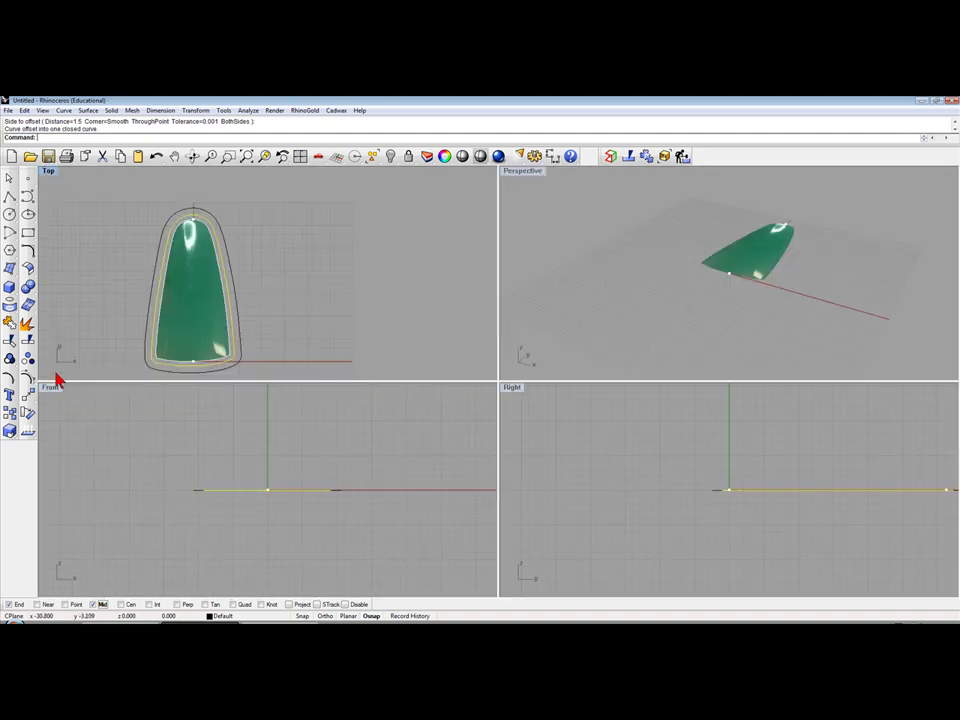
scroll(257, 482, up, 1)
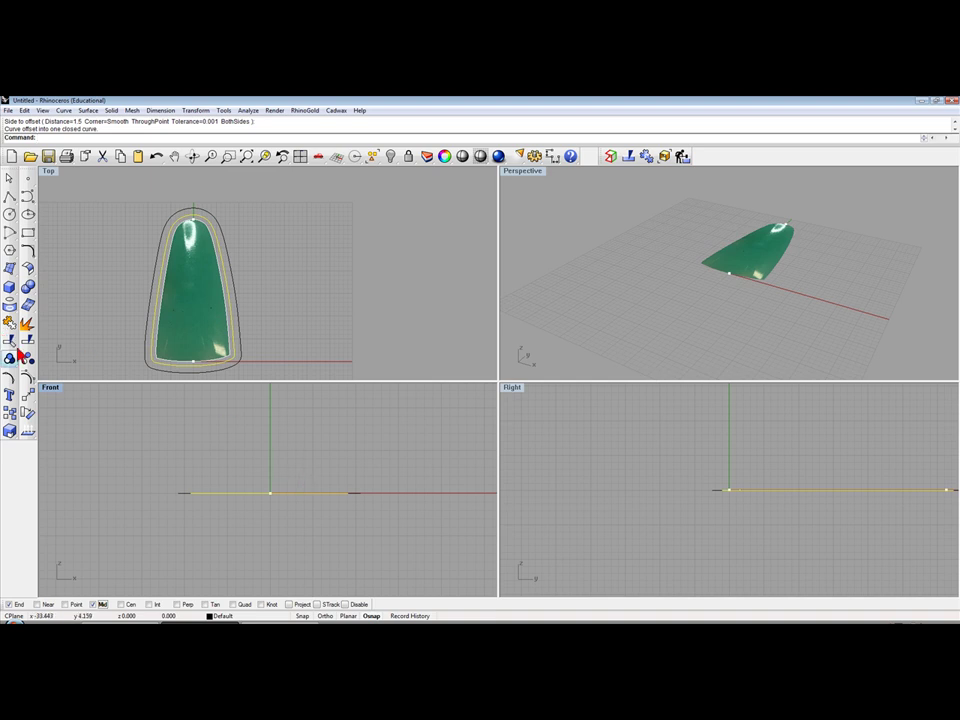
click(10, 287)
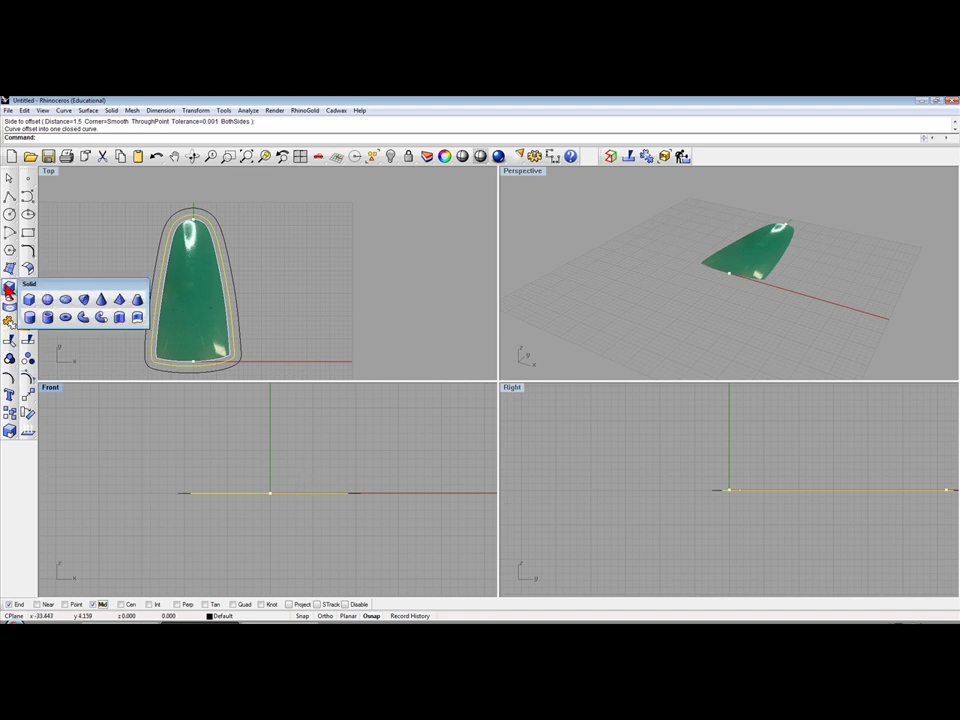
click(119, 318)
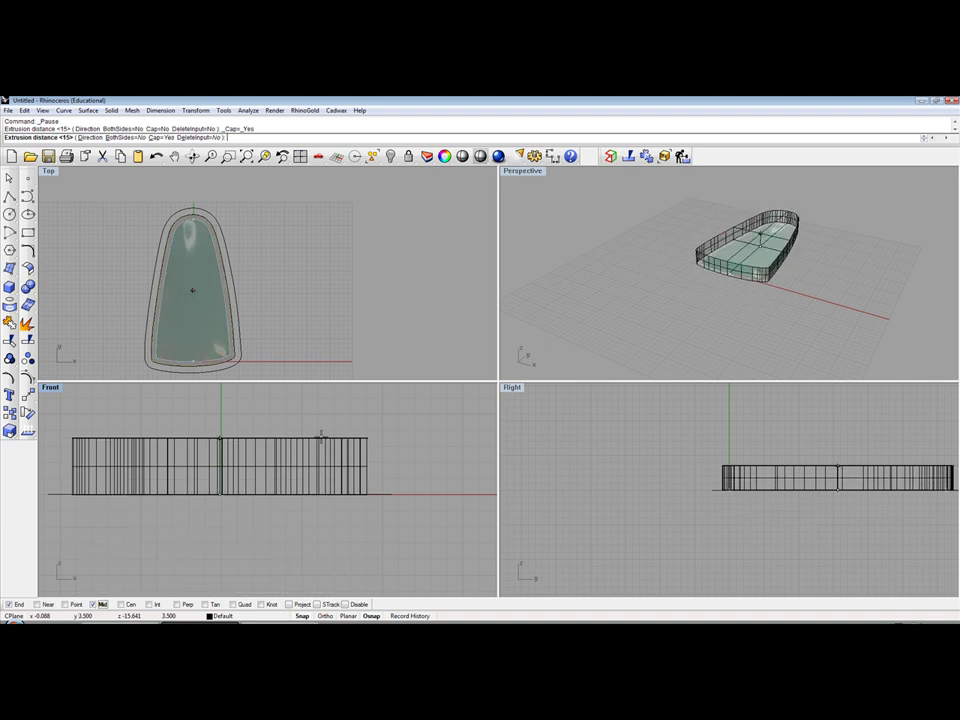
click(321, 436)
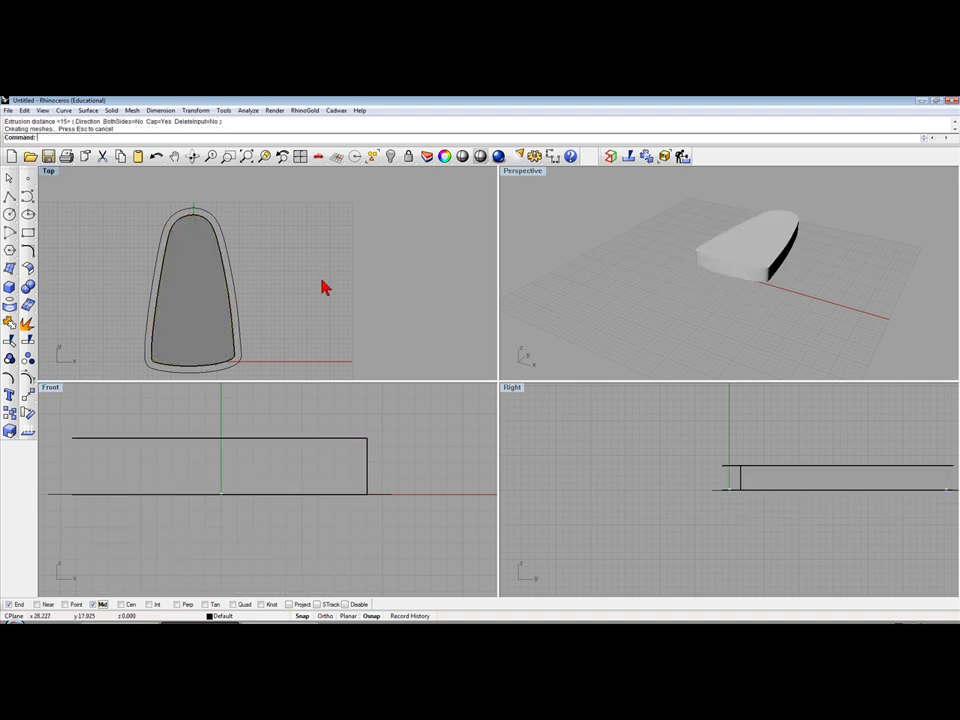
click(56, 170)
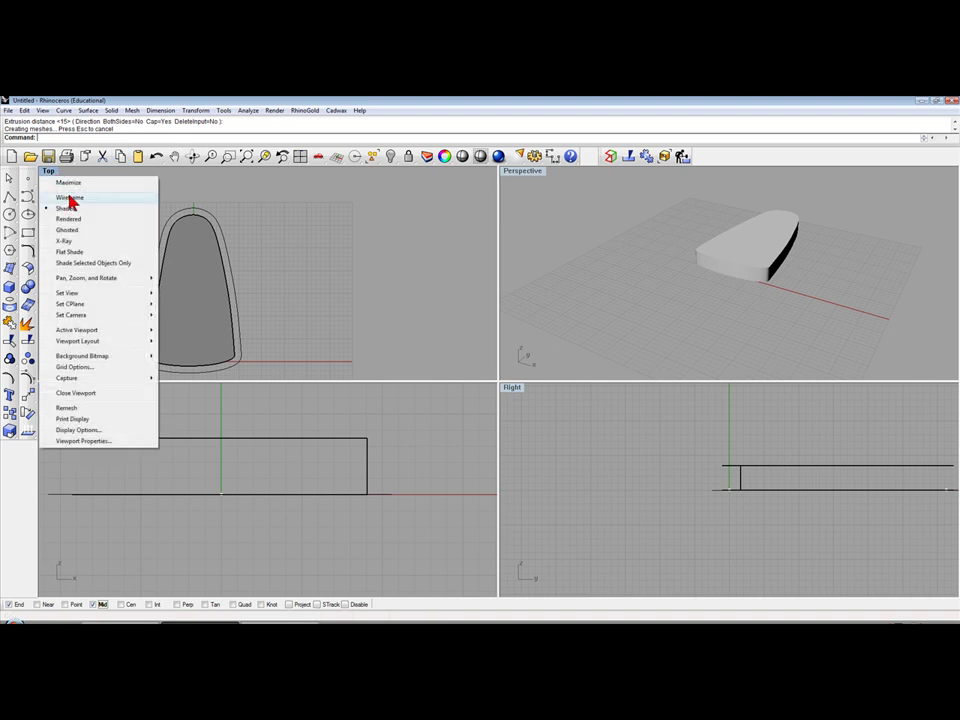
click(66, 231)
scroll(200, 285, up, 3)
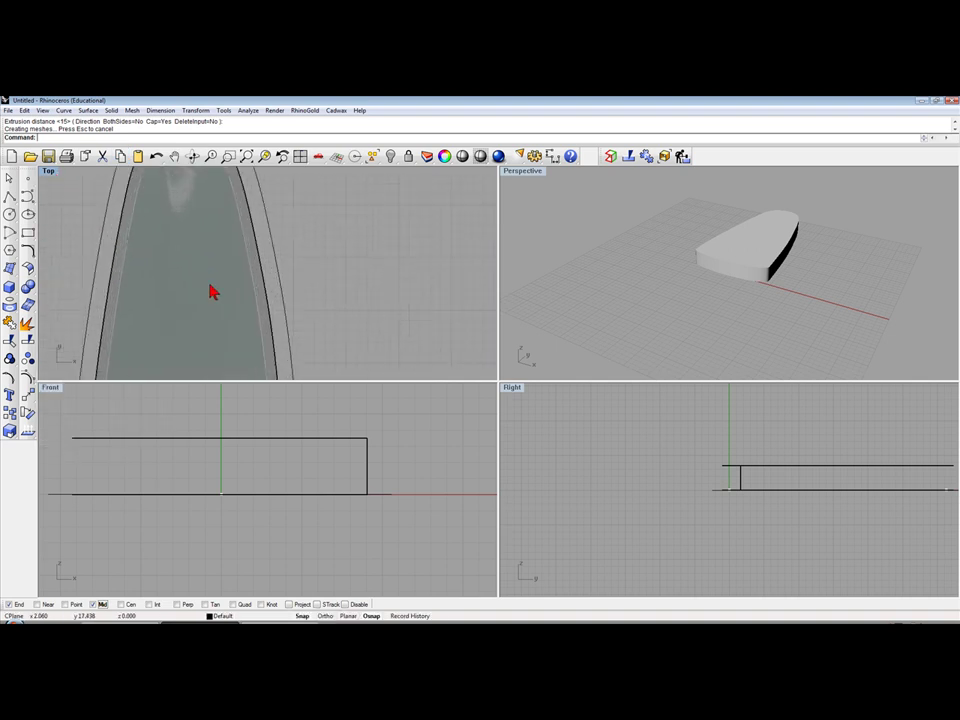
scroll(220, 293, down, 1)
Step: Raise the inner outline slightly in the Front view and reselect it
click(240, 282)
right_drag(261, 490, 272, 520)
scroll(272, 528, up, 3)
drag(270, 508, 269, 497)
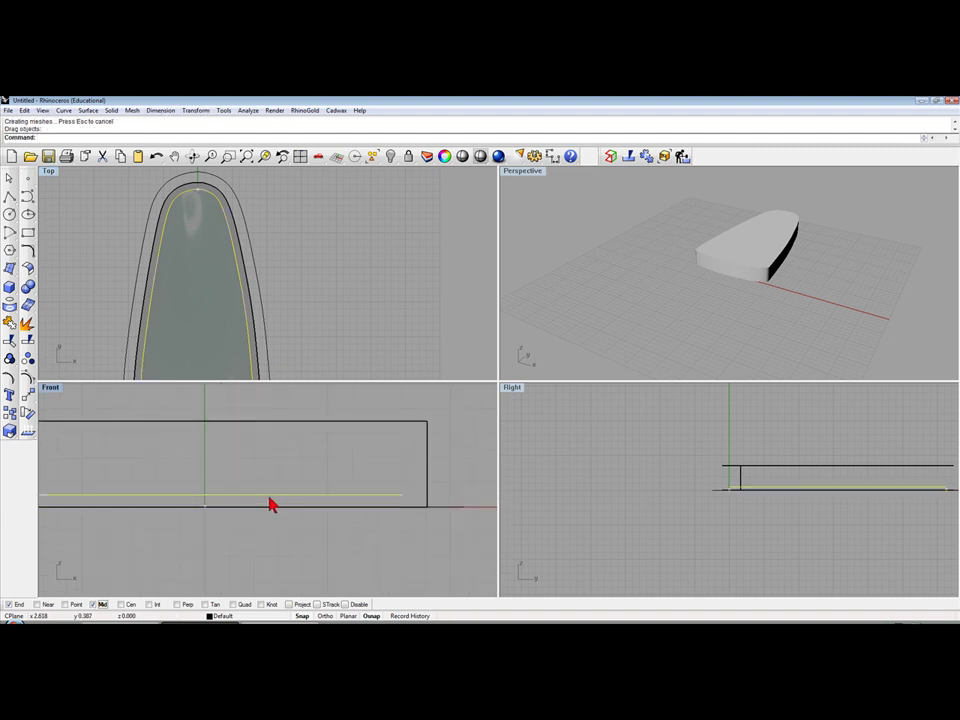
click(465, 435)
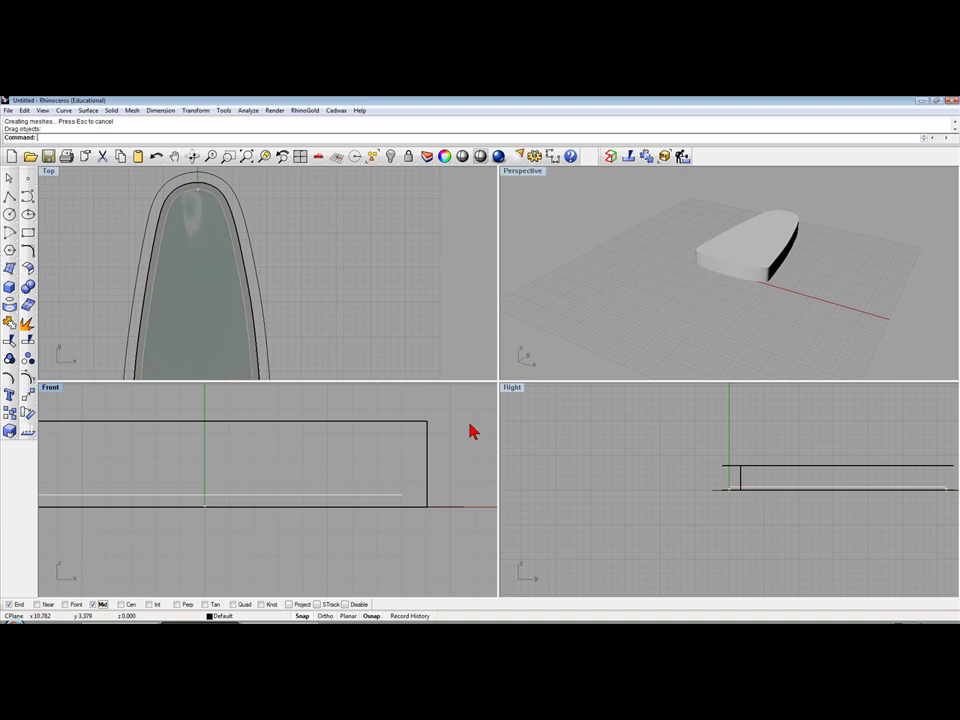
click(340, 499)
Step: Extrude the inner outline 3.5 into a thinner solid and shade the Perspective view
click(10, 289)
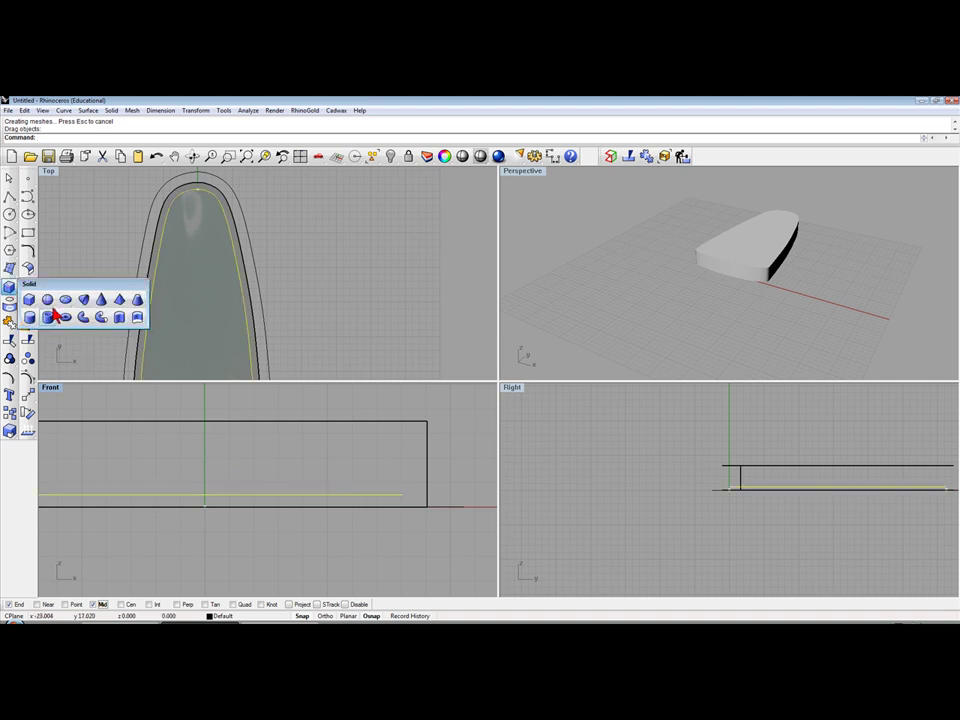
click(122, 317)
click(204, 393)
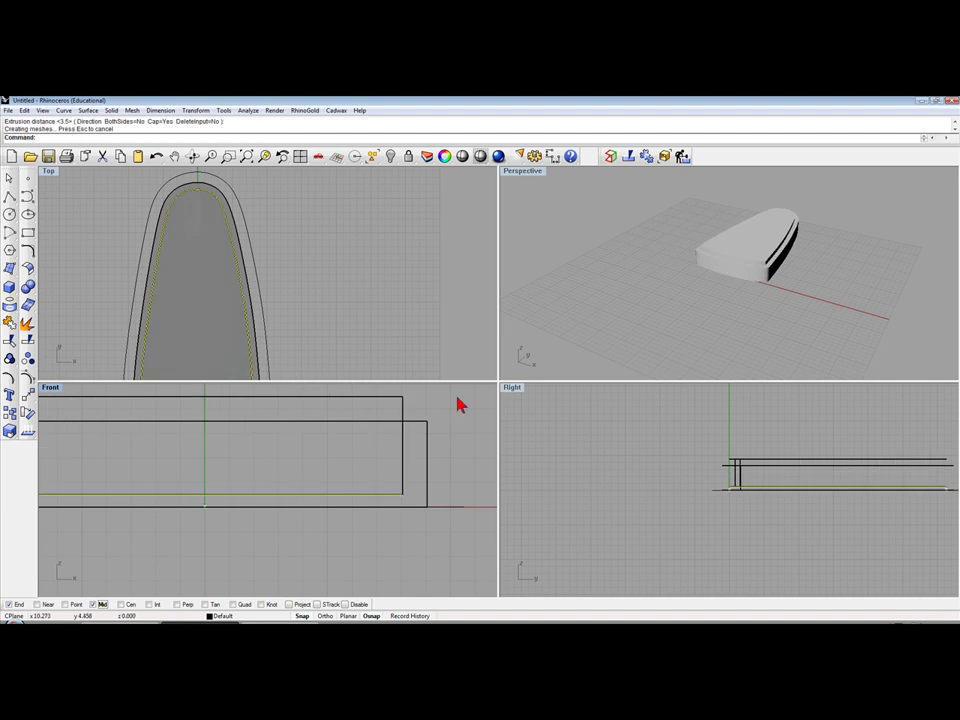
click(528, 171)
click(527, 213)
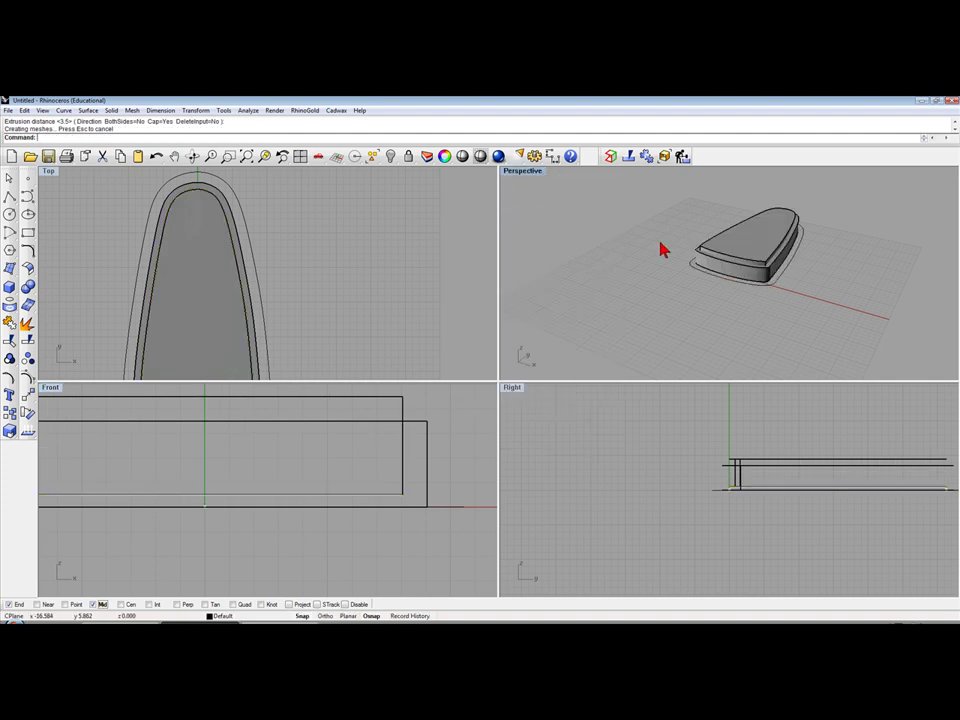
scroll(768, 264, up, 2)
scroll(750, 265, up, 2)
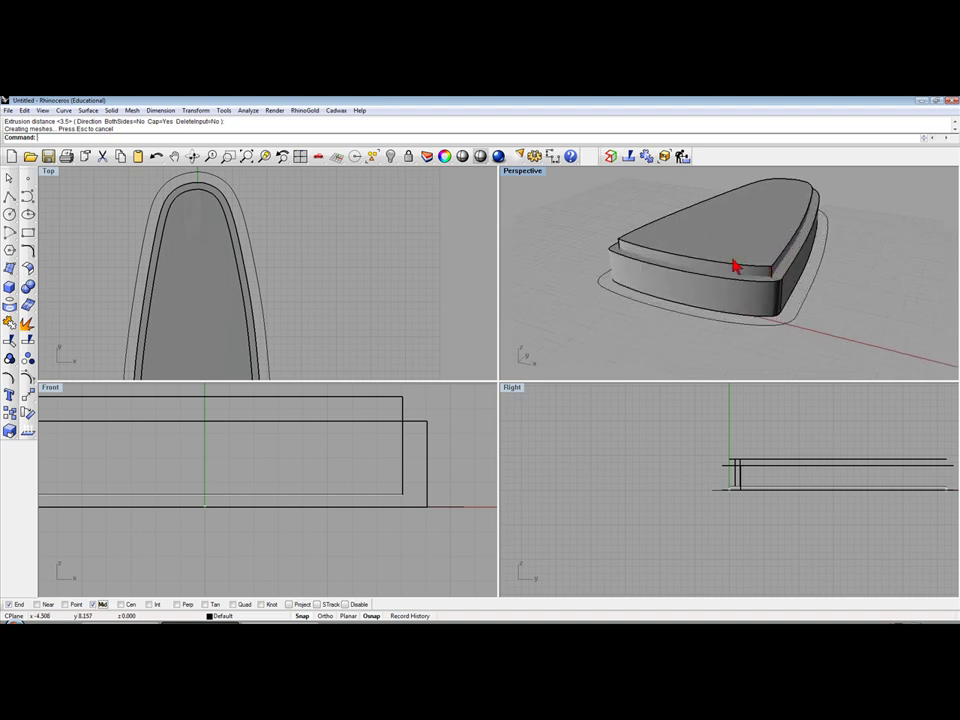
Step: Boolean-difference the inner solid from the outer bezel block to hollow it out
click(27, 287)
click(68, 300)
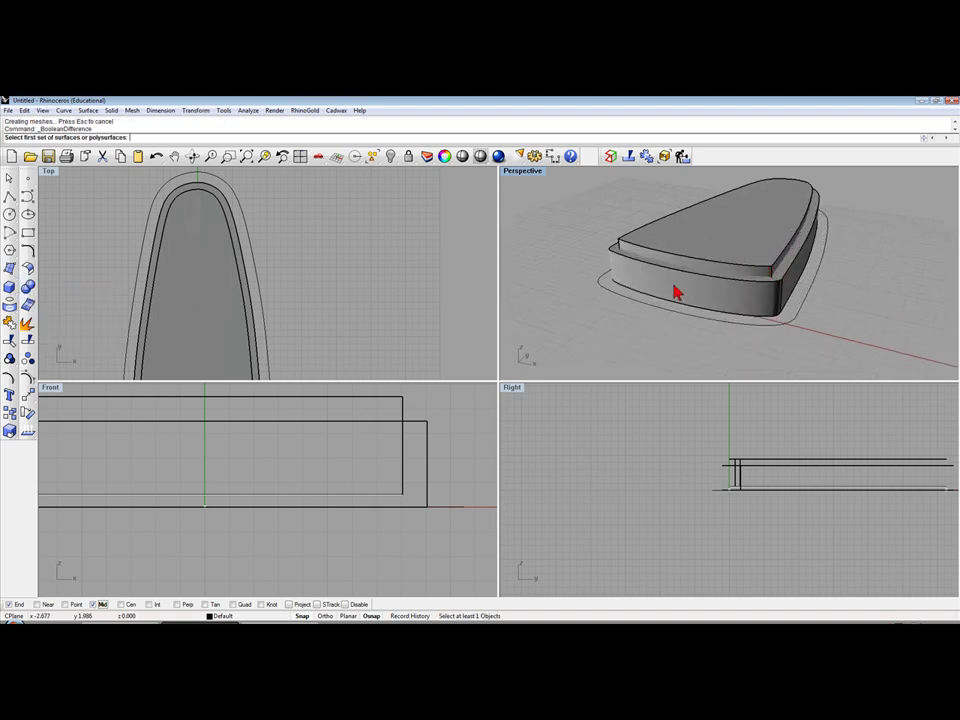
click(621, 268)
key(Return)
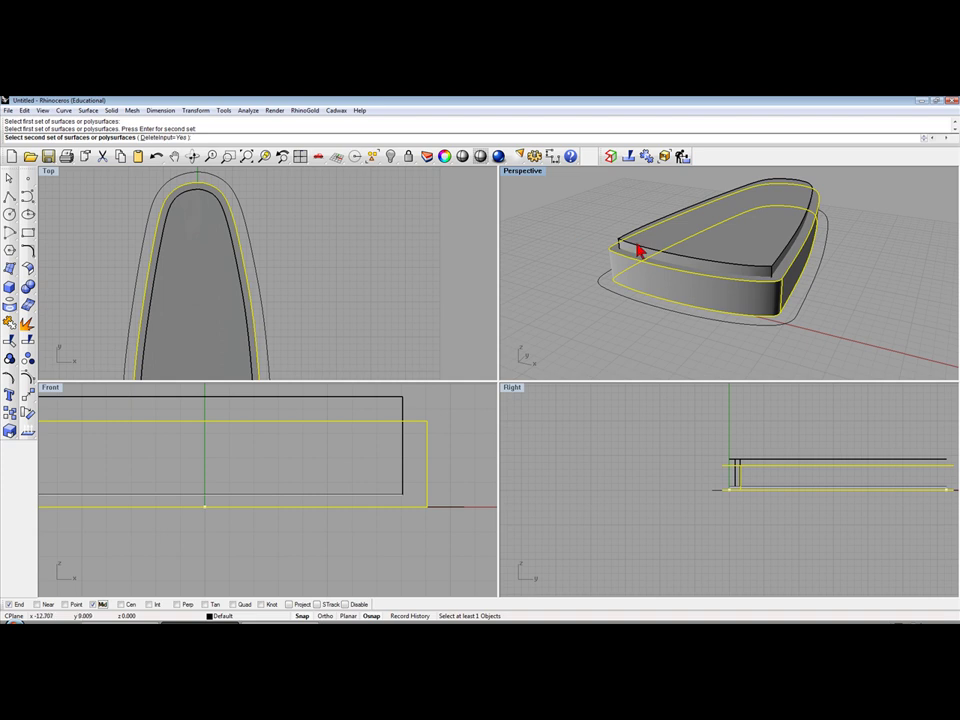
click(636, 251)
key(Return)
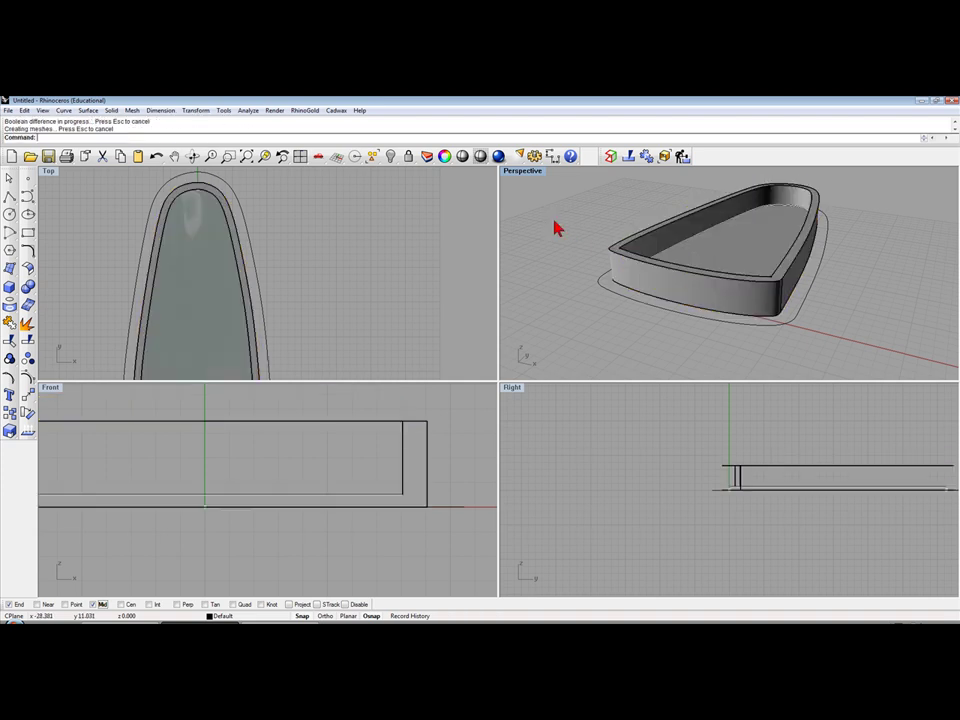
right_drag(557, 226, 574, 253)
scroll(325, 258, down, 3)
scroll(325, 258, down, 2)
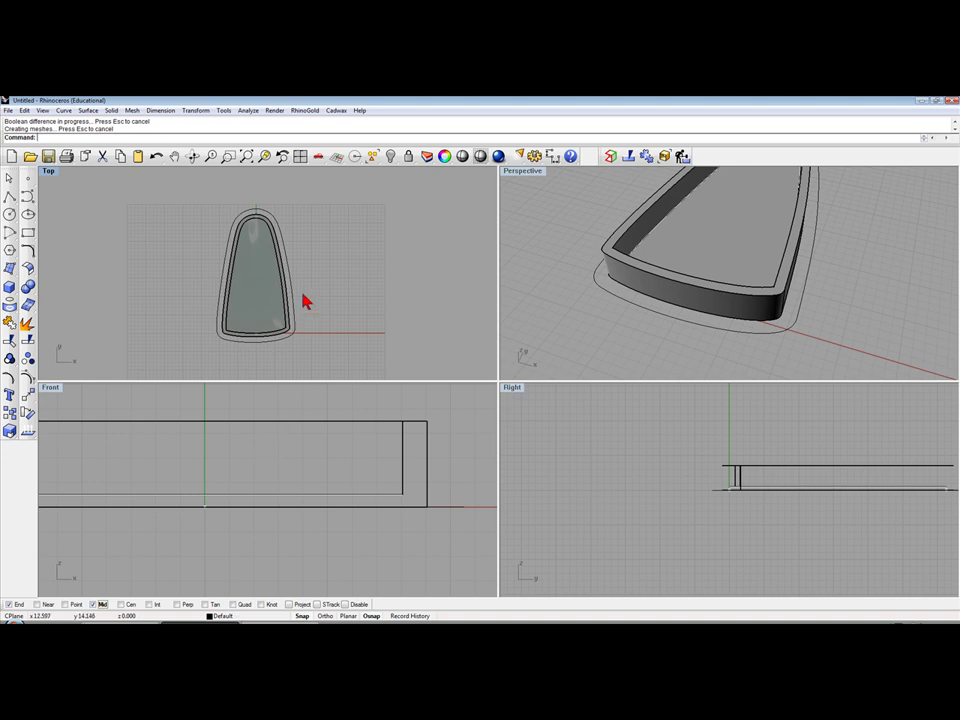
Step: Unlock all objects and select the green stone surface from among overlapping candidates
right_click(407, 162)
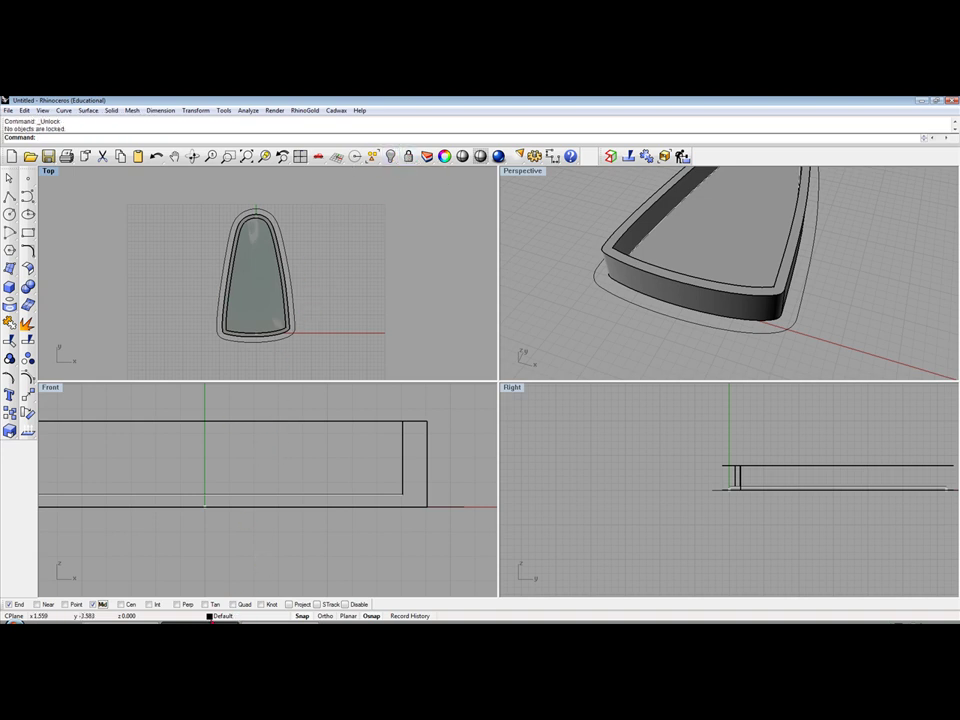
click(220, 616)
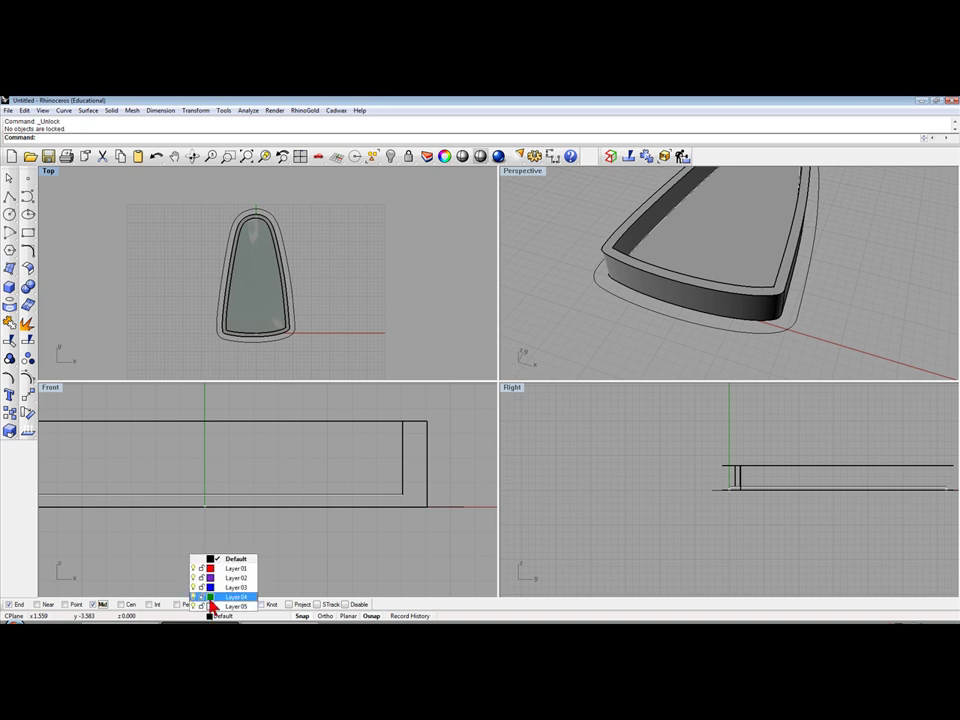
click(258, 298)
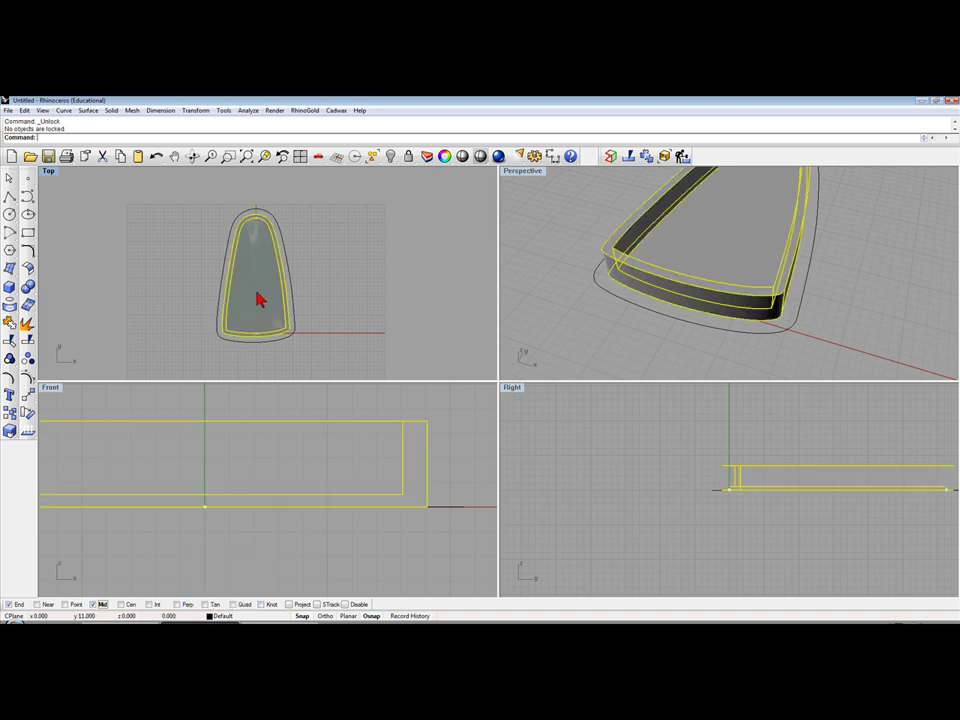
click(351, 273)
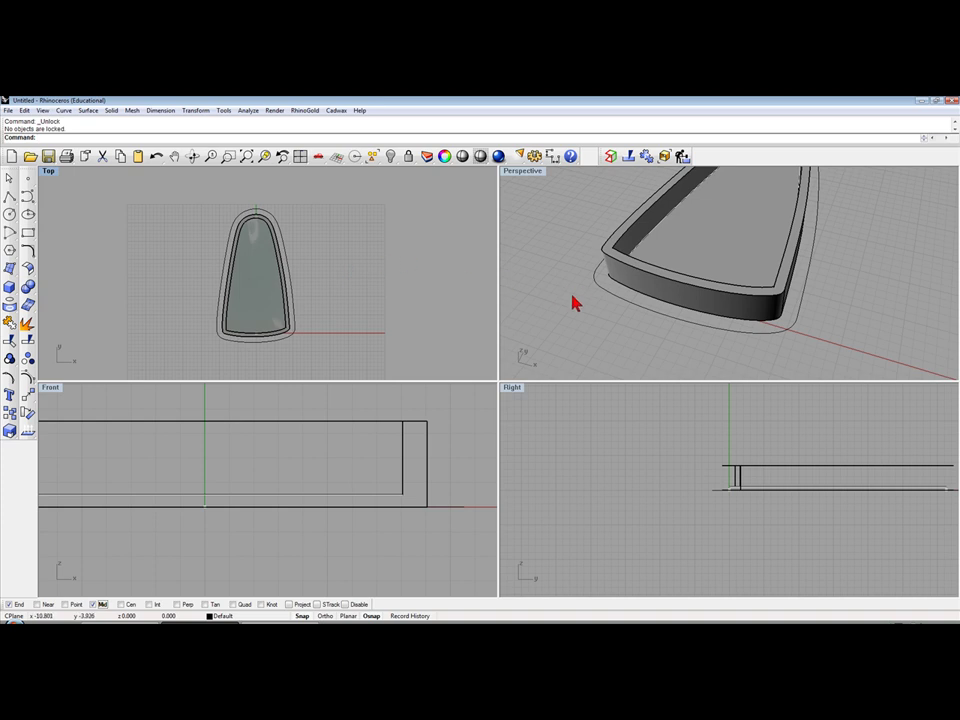
right_drag(619, 197, 688, 311)
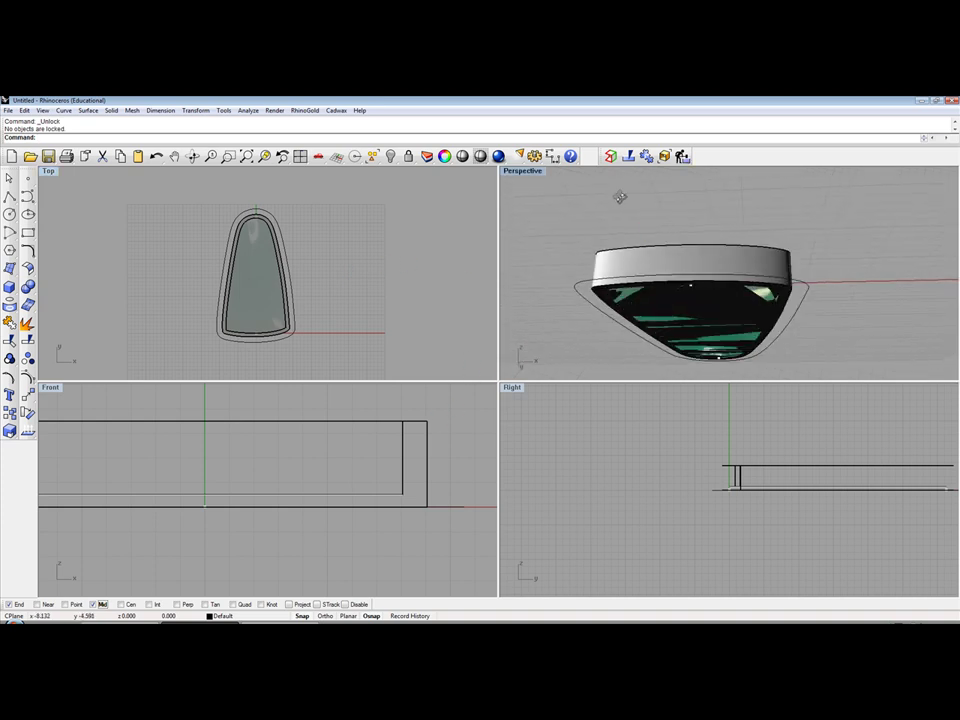
click(685, 300)
click(708, 320)
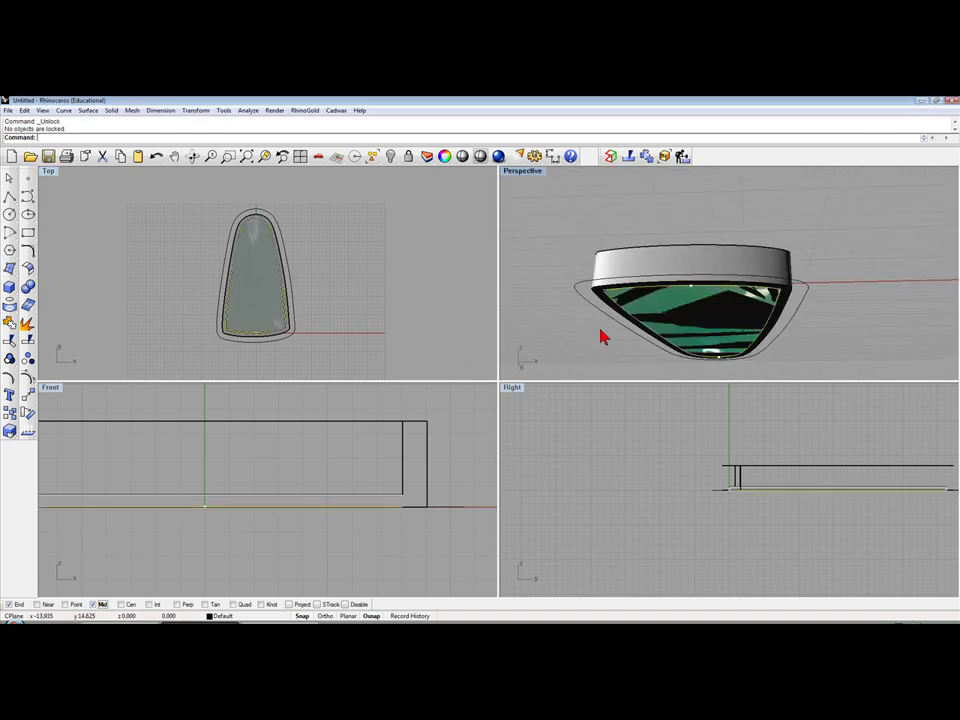
Step: Lift the stone surface up into the bezel, then undo the last pipe operation
right_drag(396, 456, 439, 482)
scroll(430, 490, down, 3)
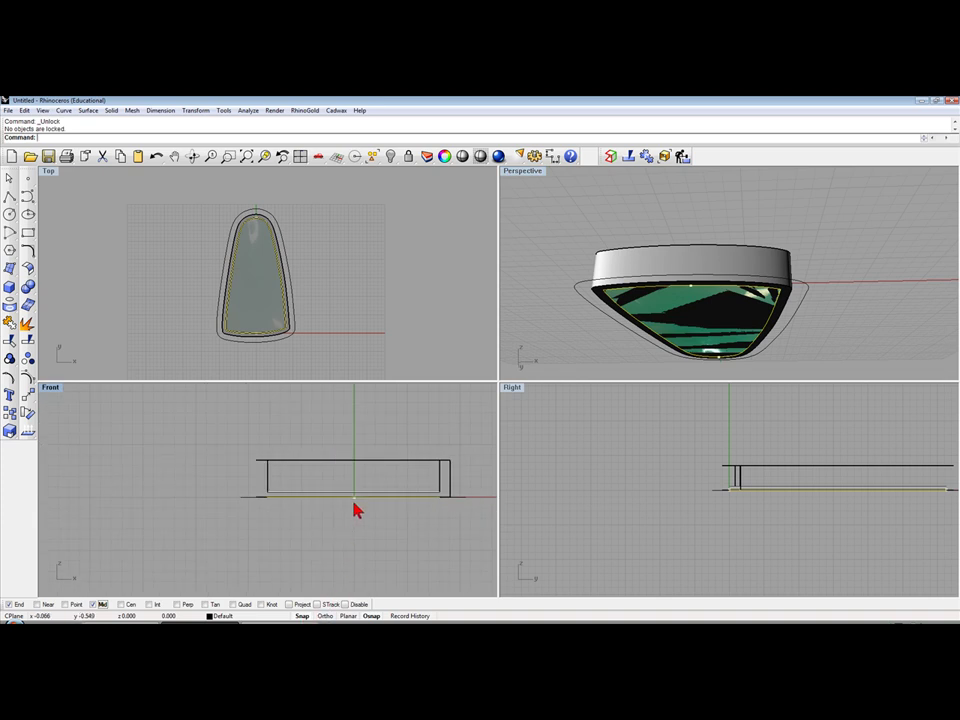
drag(334, 505, 333, 455)
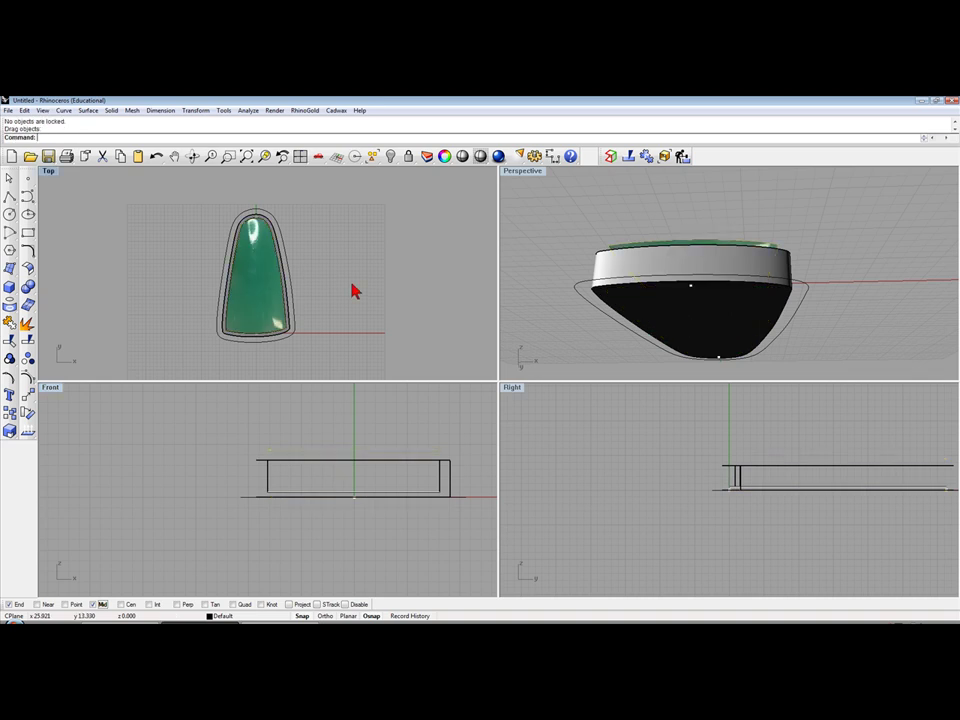
scroll(255, 255, up, 2)
scroll(255, 255, up, 2)
mouse_move(654, 274)
right_down()
mouse_move(666, 360)
mouse_move(668, 175)
mouse_move(589, 336)
right_up()
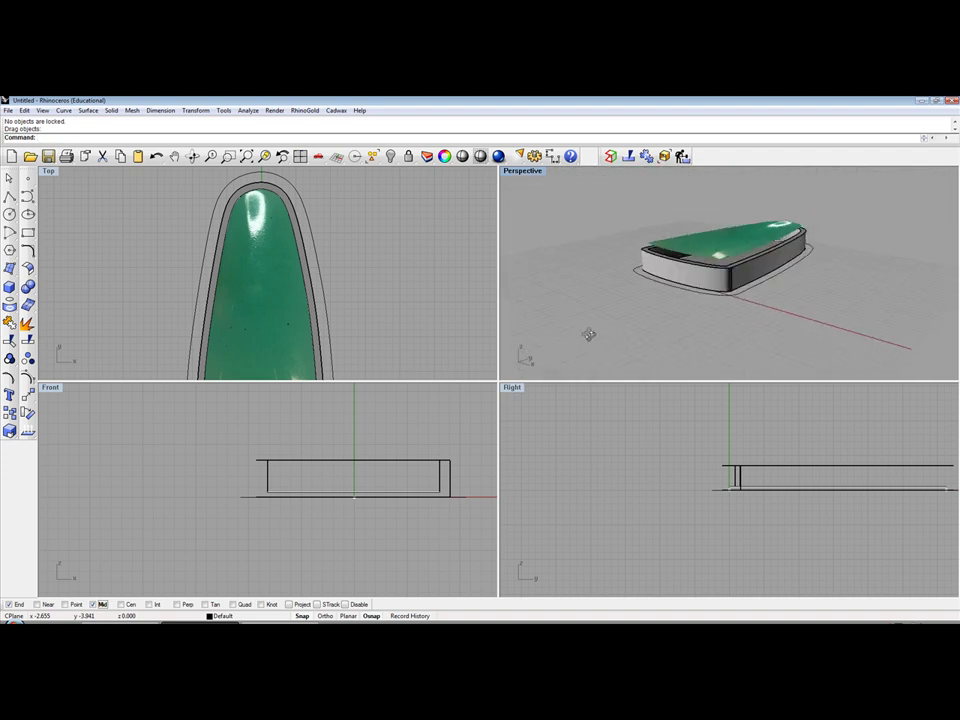
scroll(690, 262, up, 2)
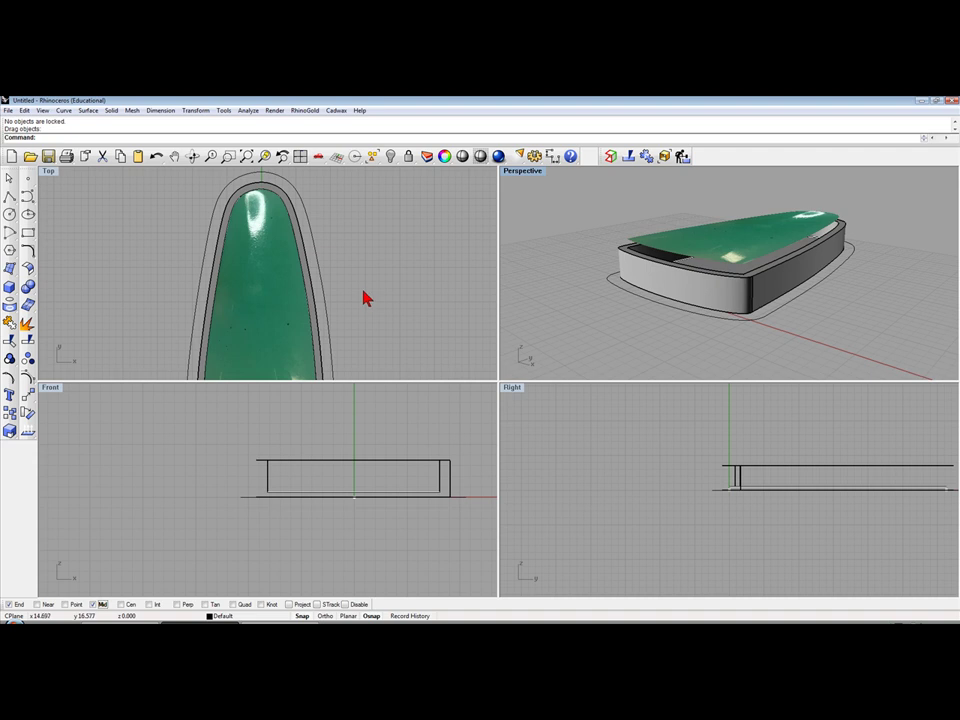
key(ctrl+z)
mouse_move(549, 294)
right_down()
mouse_move(596, 296)
mouse_move(657, 248)
right_up()
scroll(666, 251, up, 2)
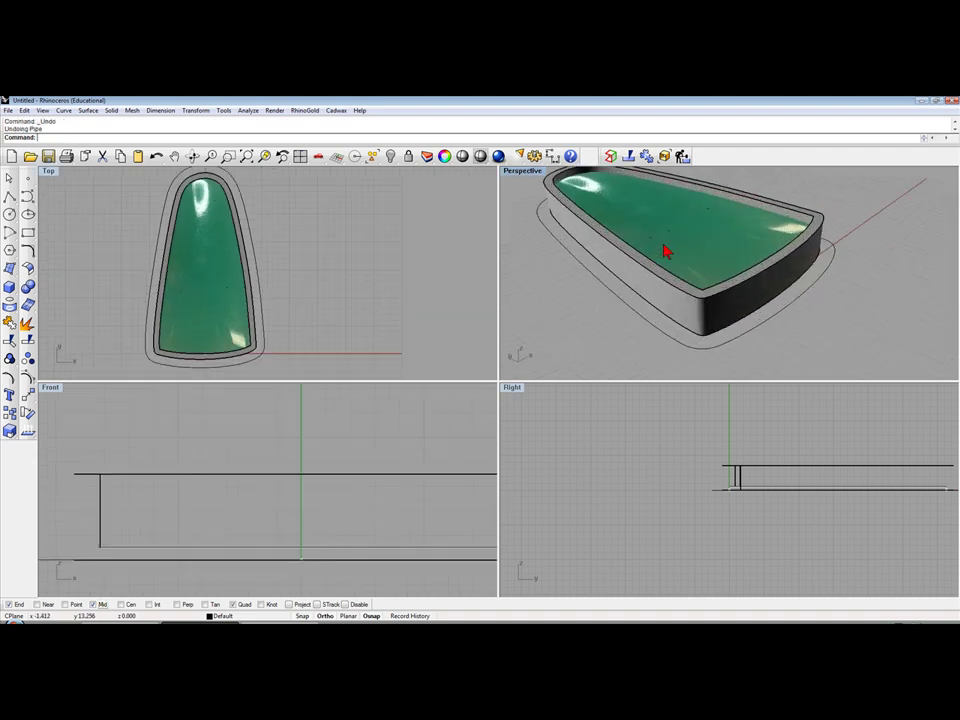
scroll(667, 252, down, 2)
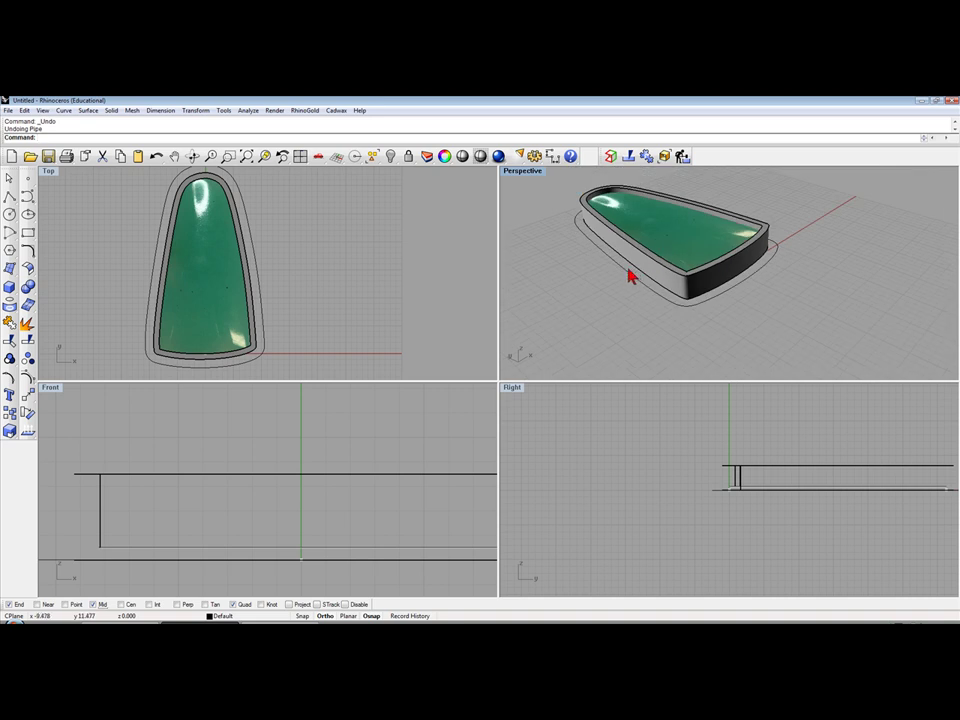
right_drag(315, 259, 317, 253)
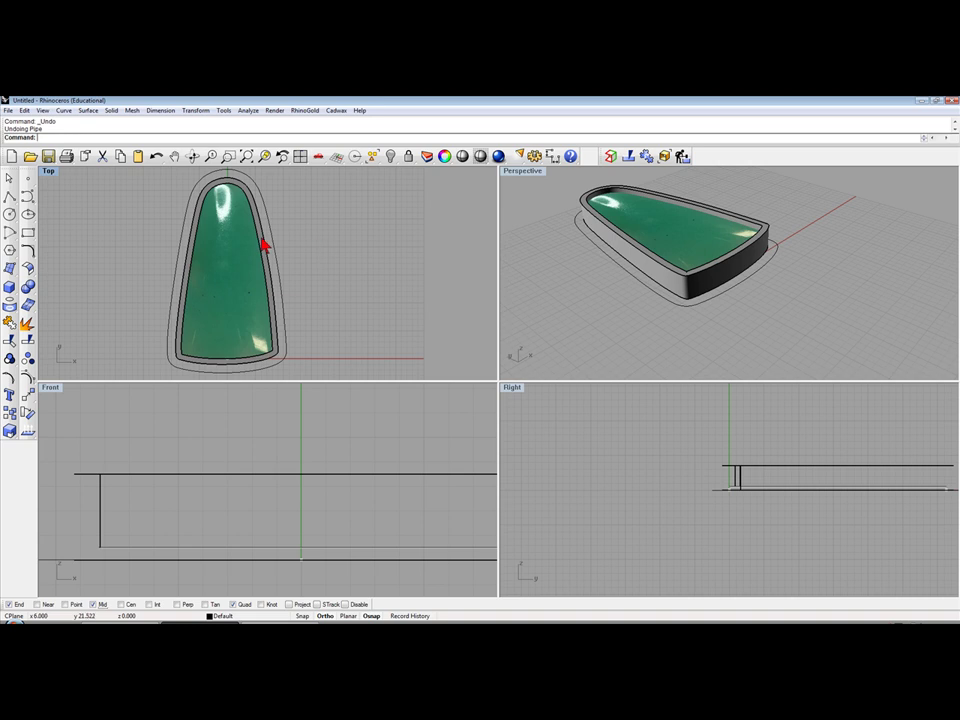
click(10, 287)
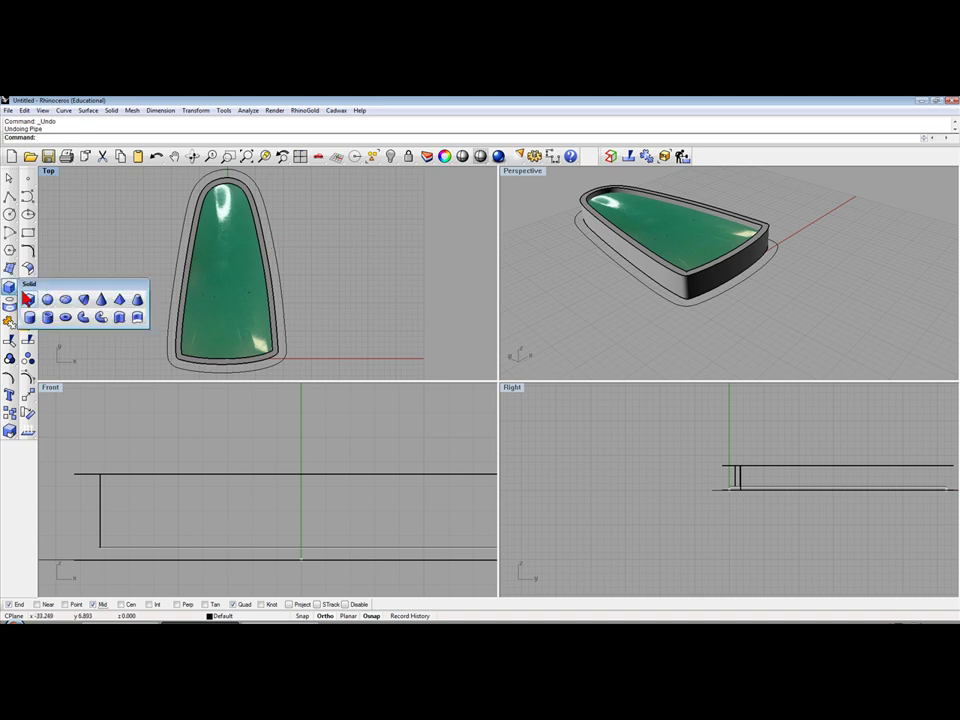
click(65, 315)
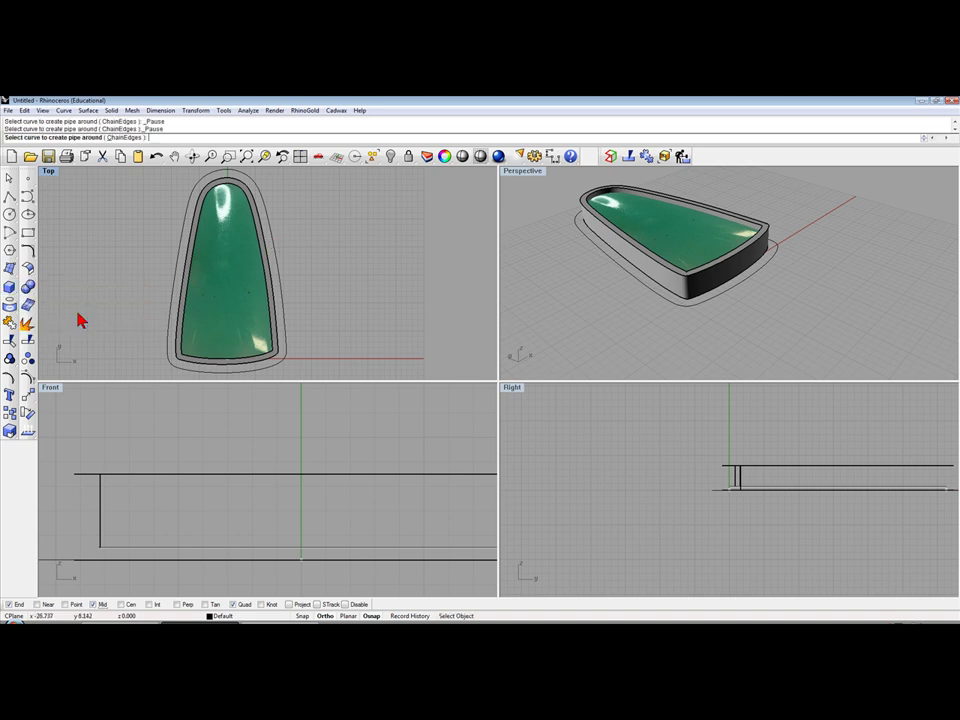
click(276, 256)
text(1.2)
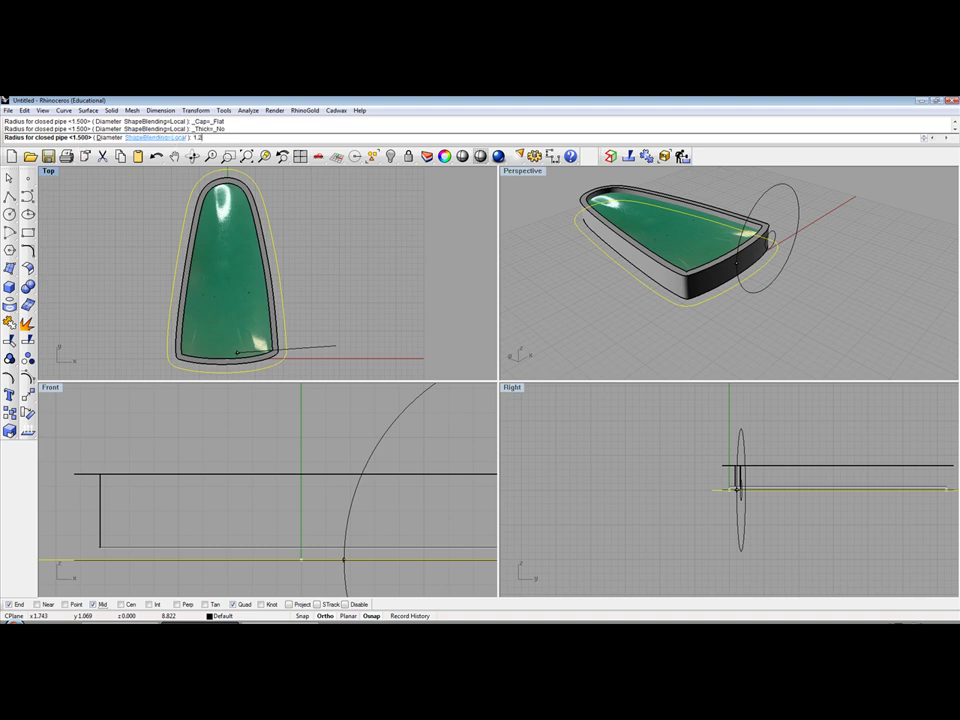
key(Return)
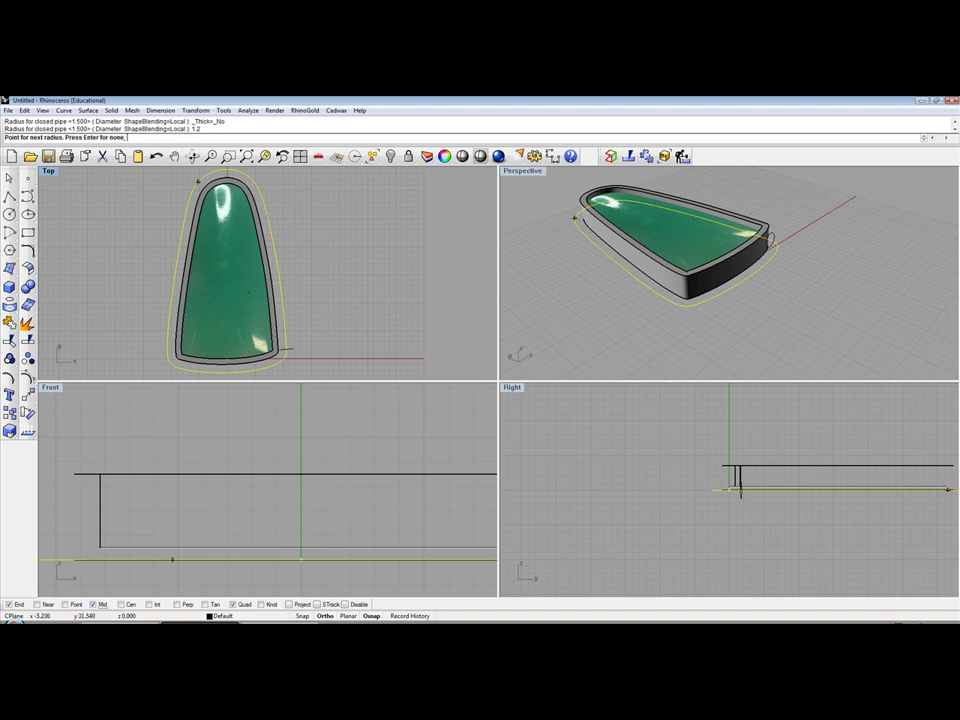
key(Return)
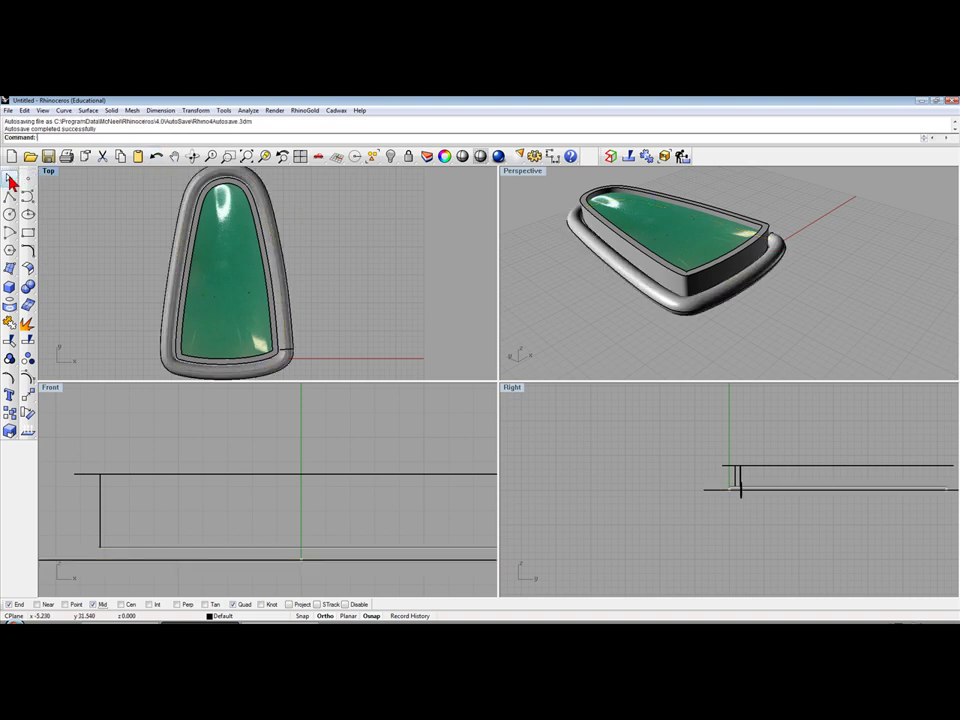
click(156, 157)
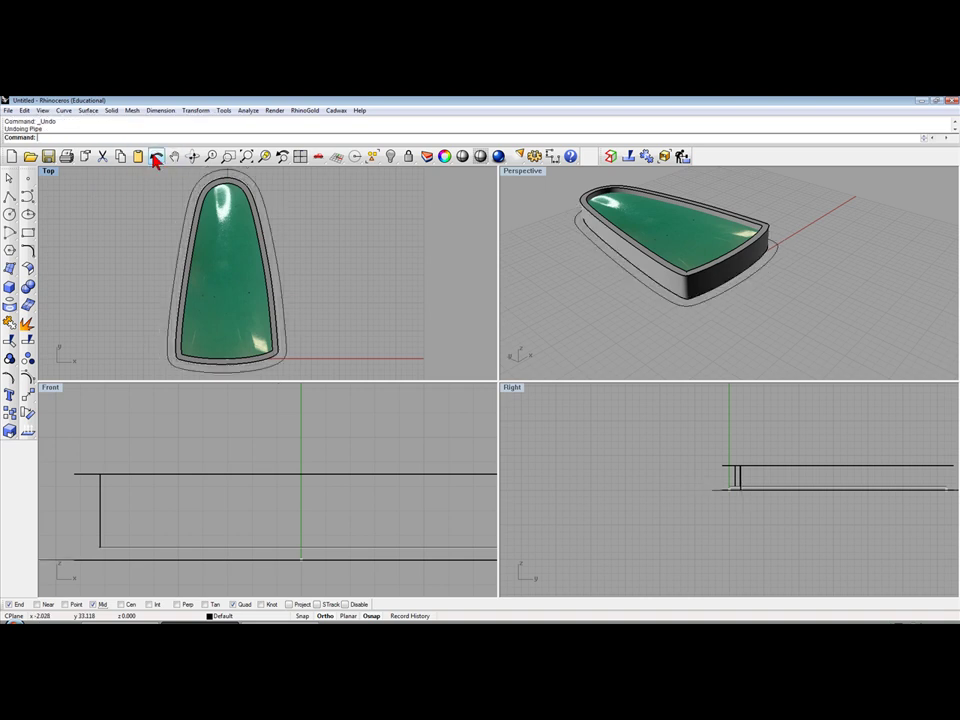
Step: Pipe the bezel's outer curve with a single radius of 1.65
click(14, 290)
click(80, 320)
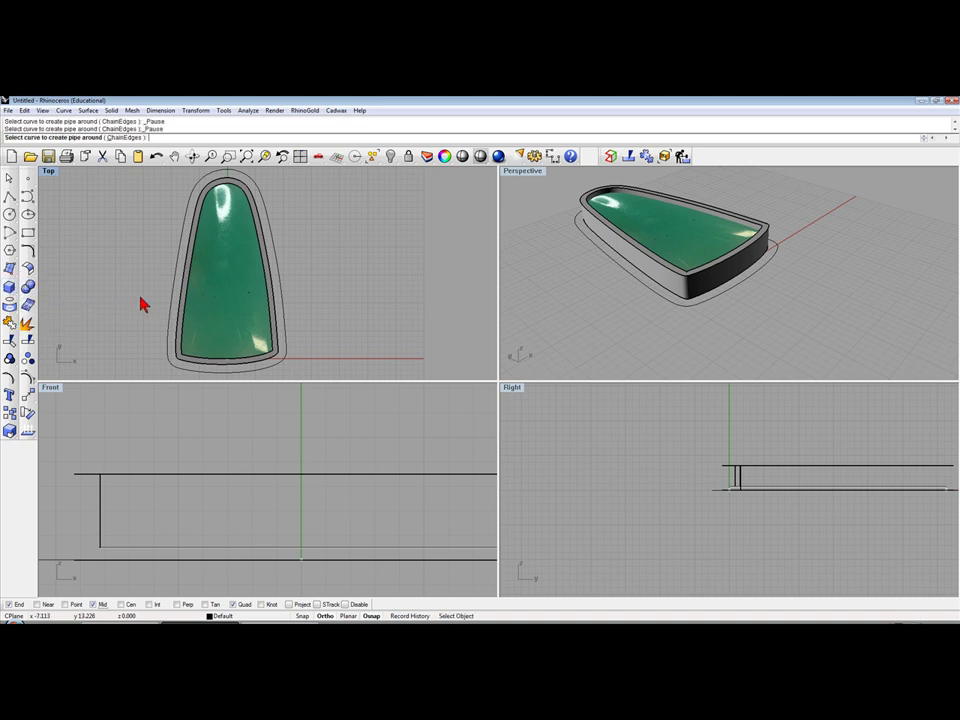
click(277, 245)
text(1.65)
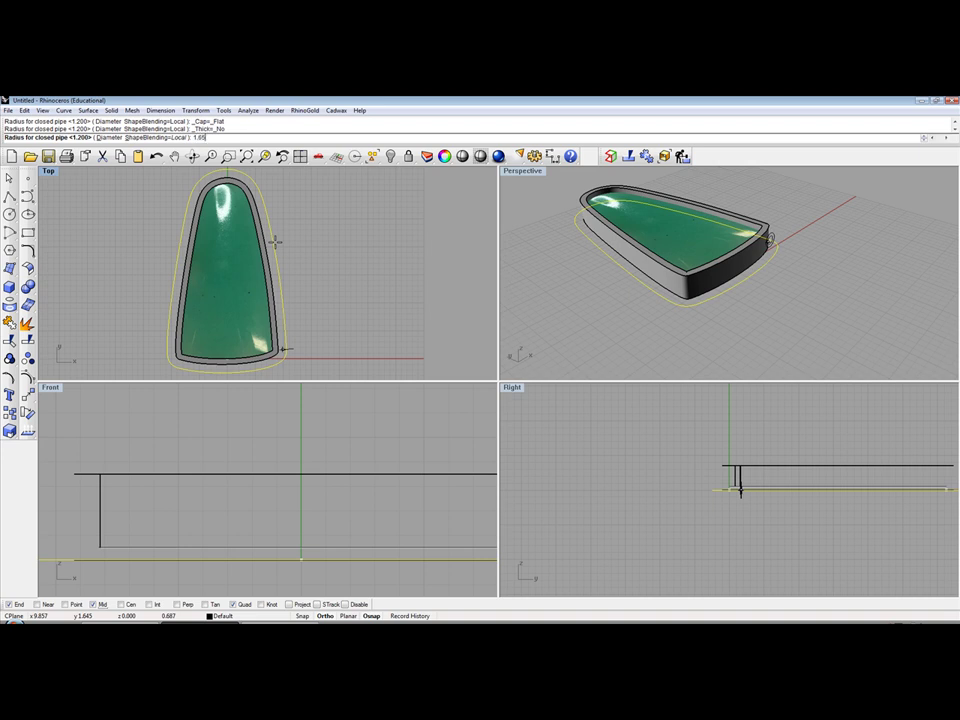
key(Return)
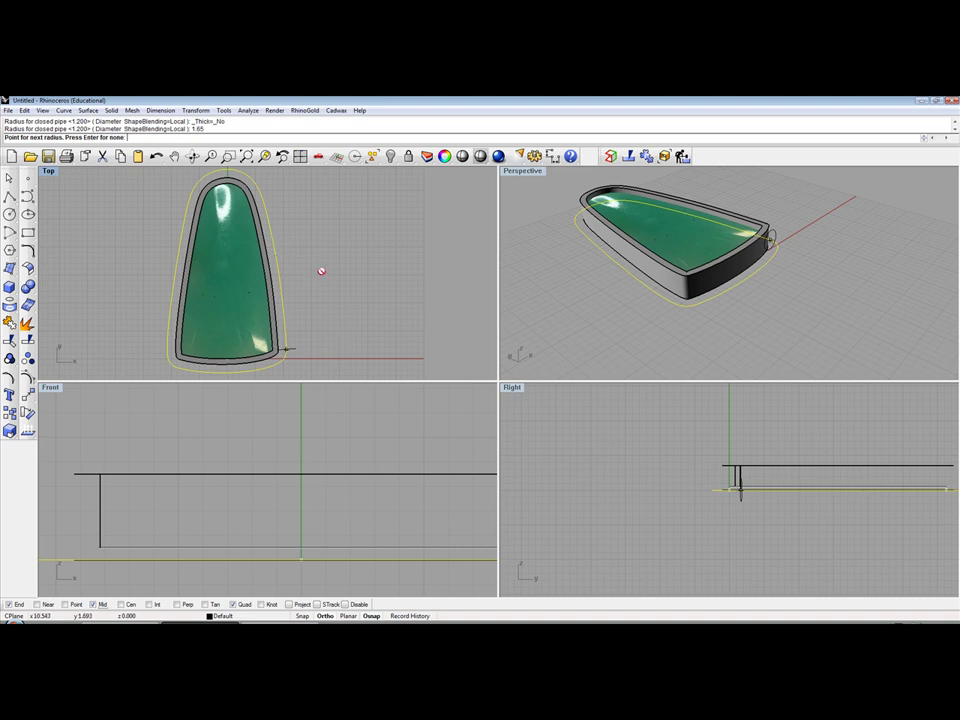
key(Return)
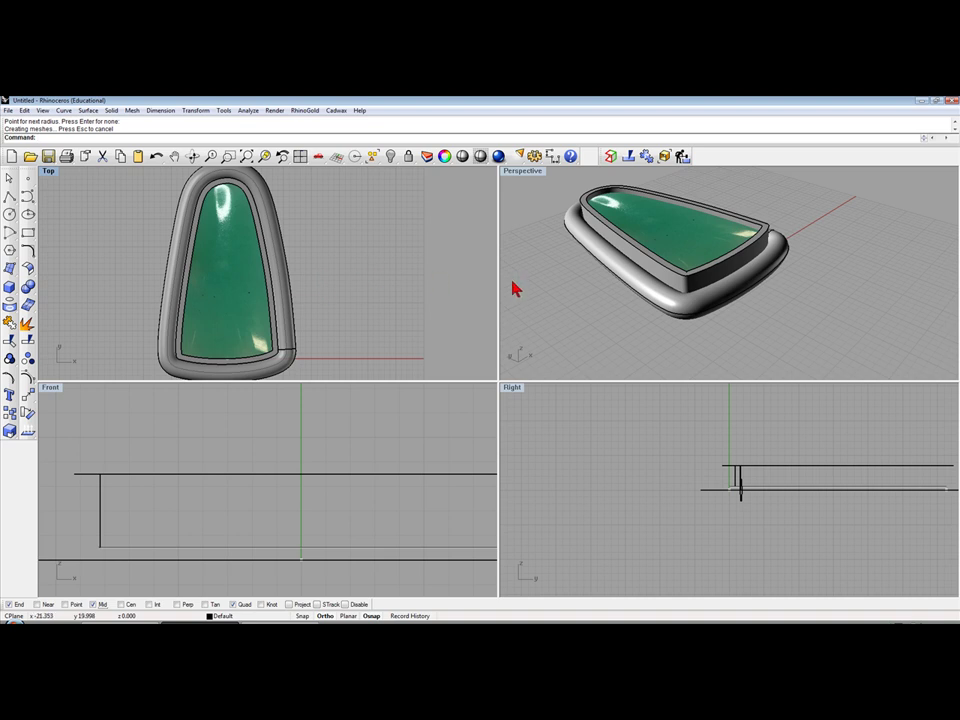
right_drag(578, 300, 610, 295)
scroll(326, 296, down, 1)
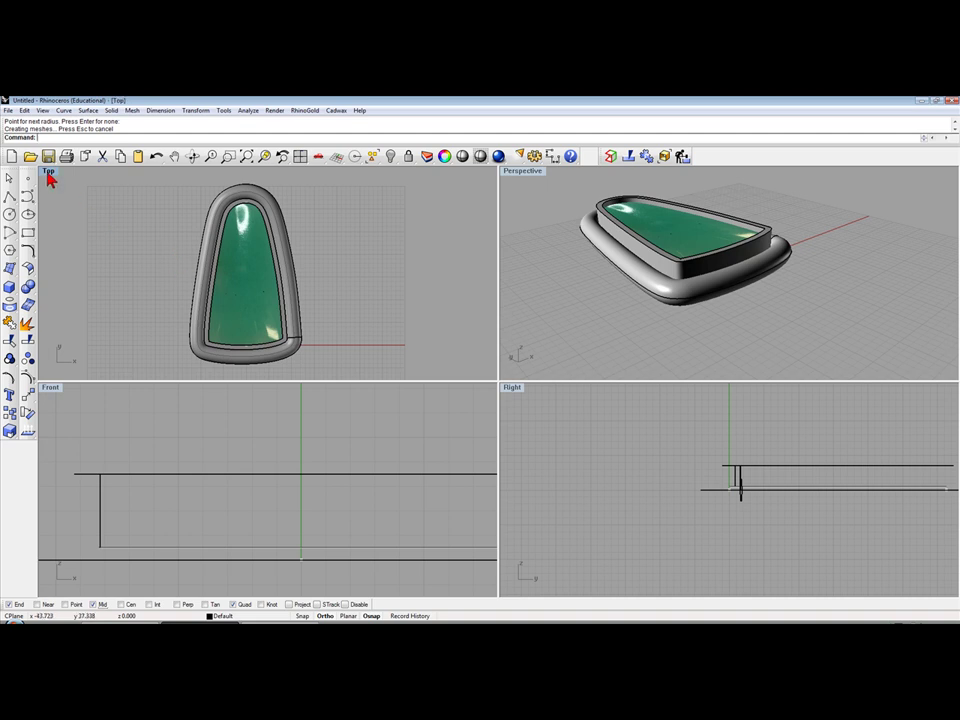
Step: In a maximized Top view, move the outer pipe's seam to the outline's top point
double_click(48, 172)
scroll(257, 317, up, 2)
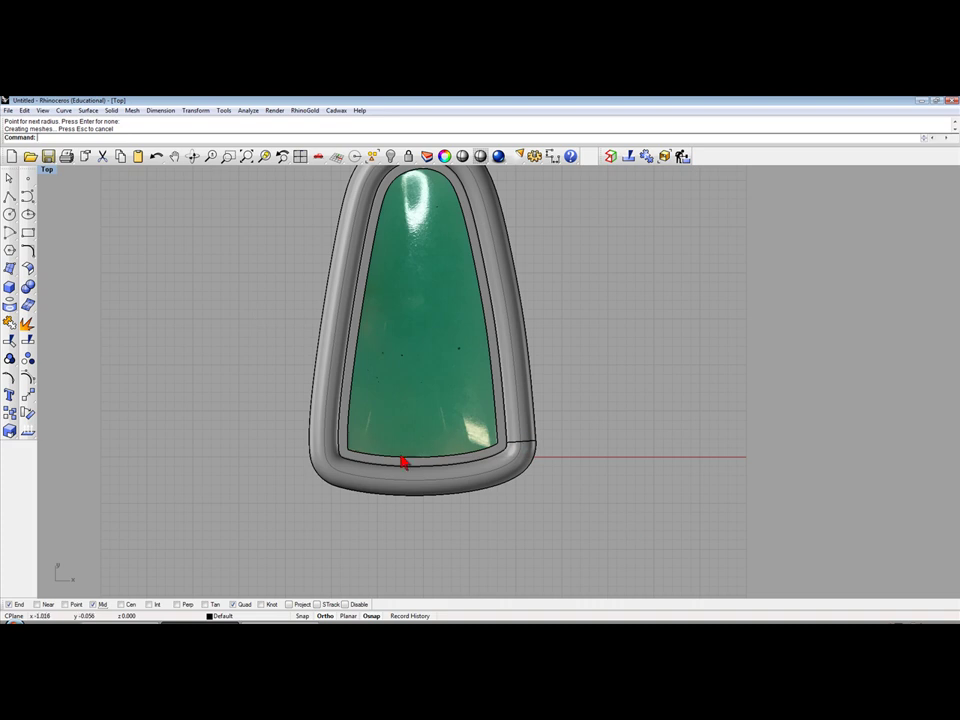
scroll(559, 487, down, 1)
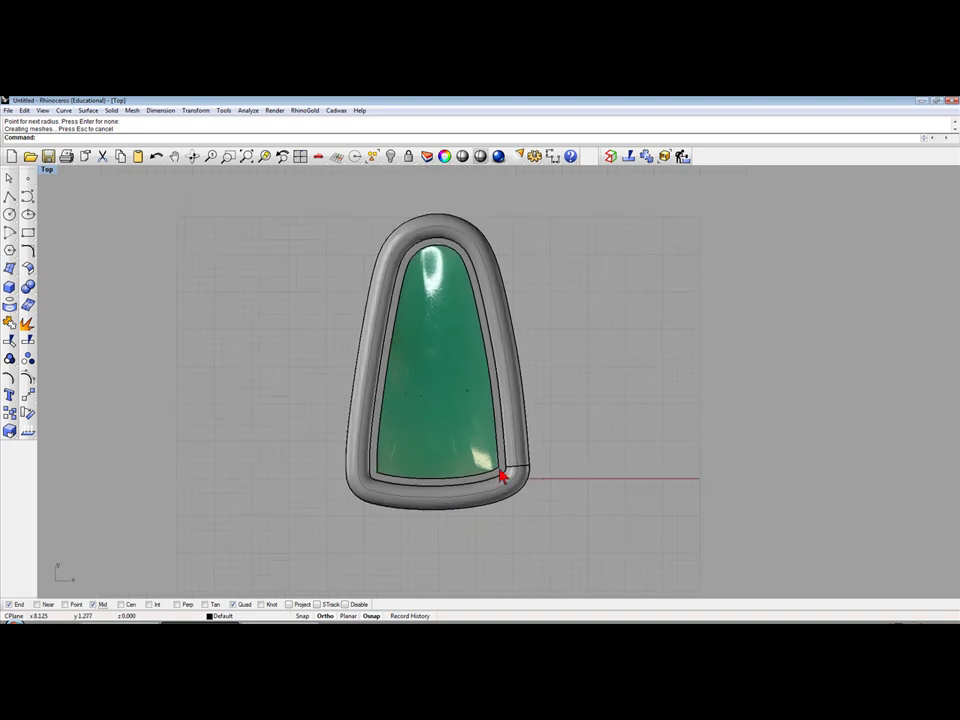
scroll(501, 474, up, 2)
scroll(501, 474, down, 2)
scroll(536, 403, up, 1)
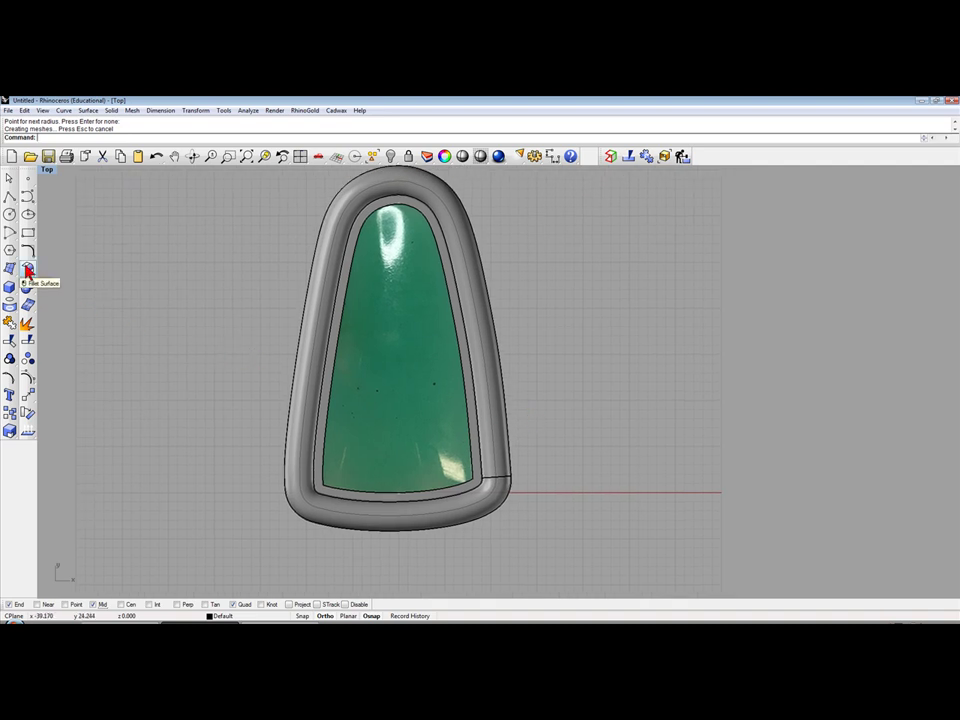
click(27, 270)
drag(71, 263, 115, 260)
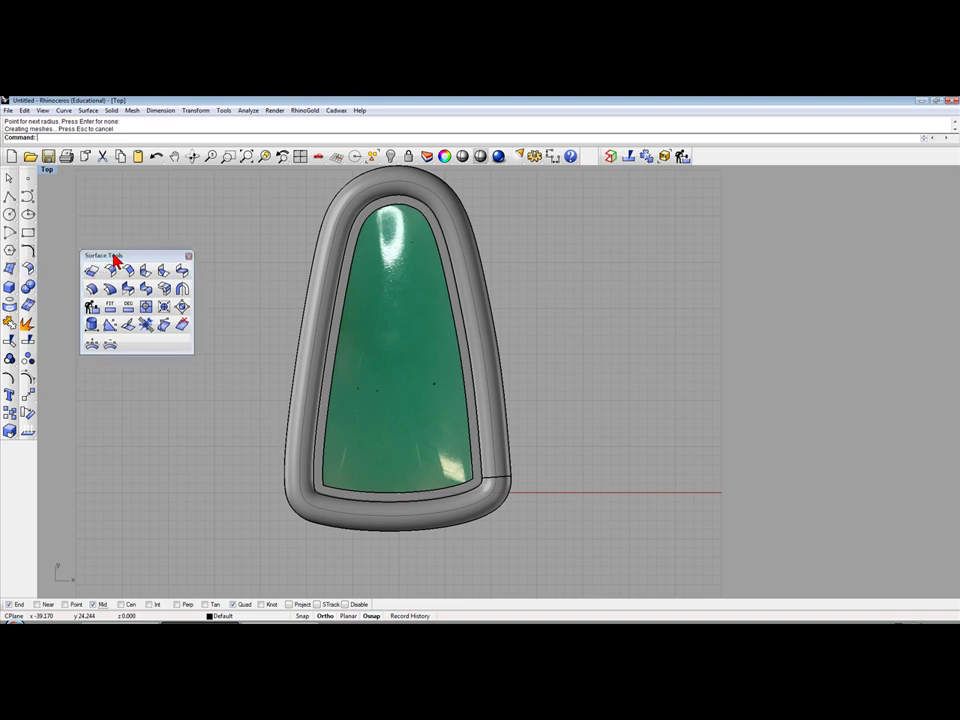
click(91, 326)
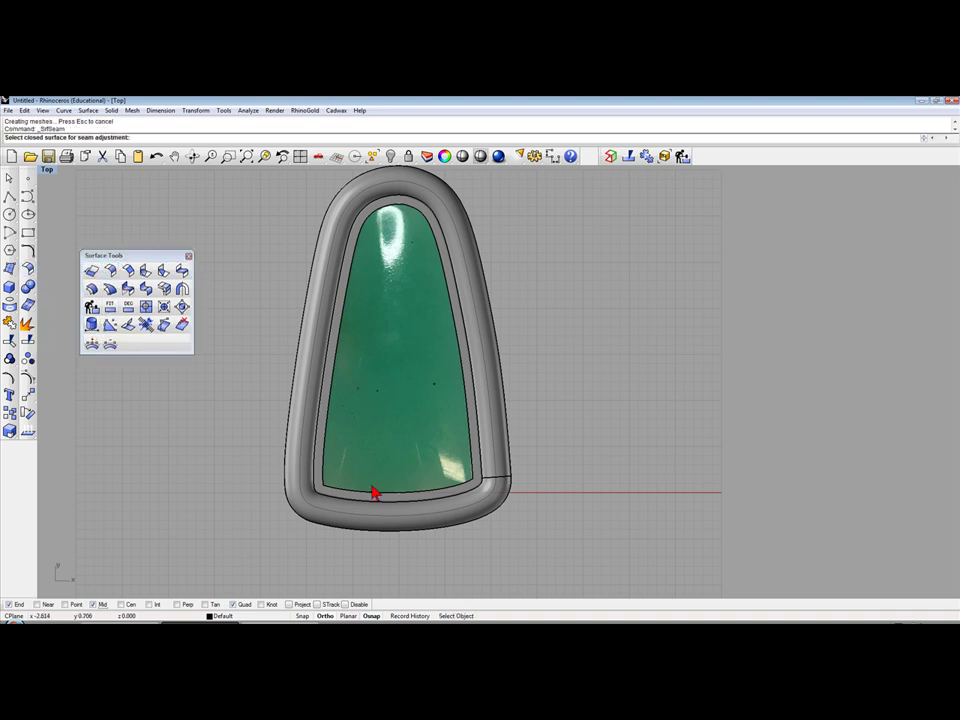
click(409, 520)
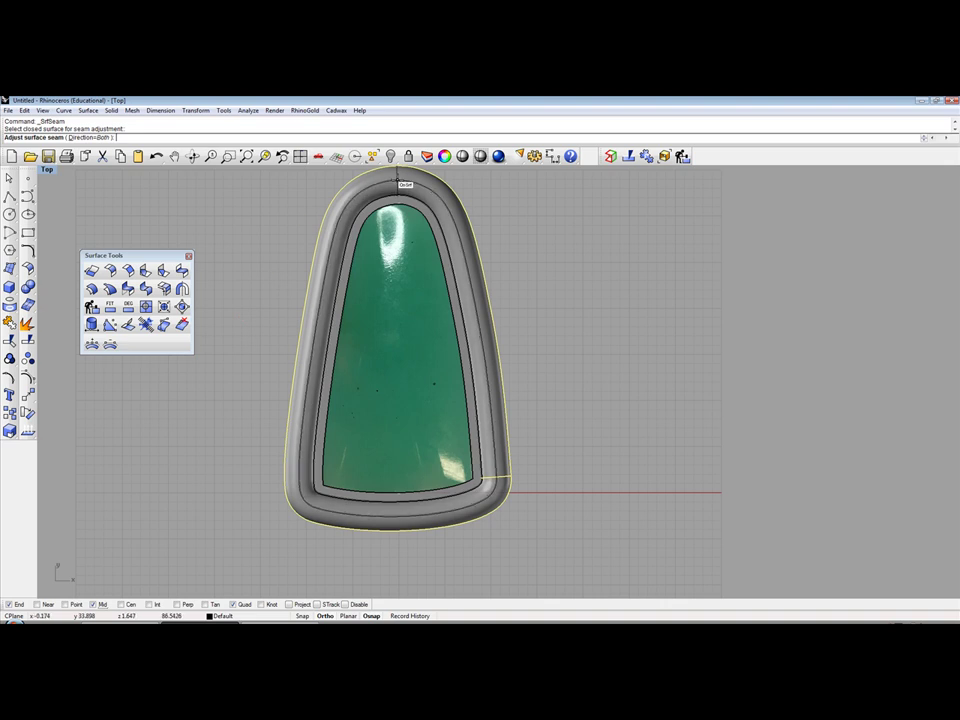
click(397, 180)
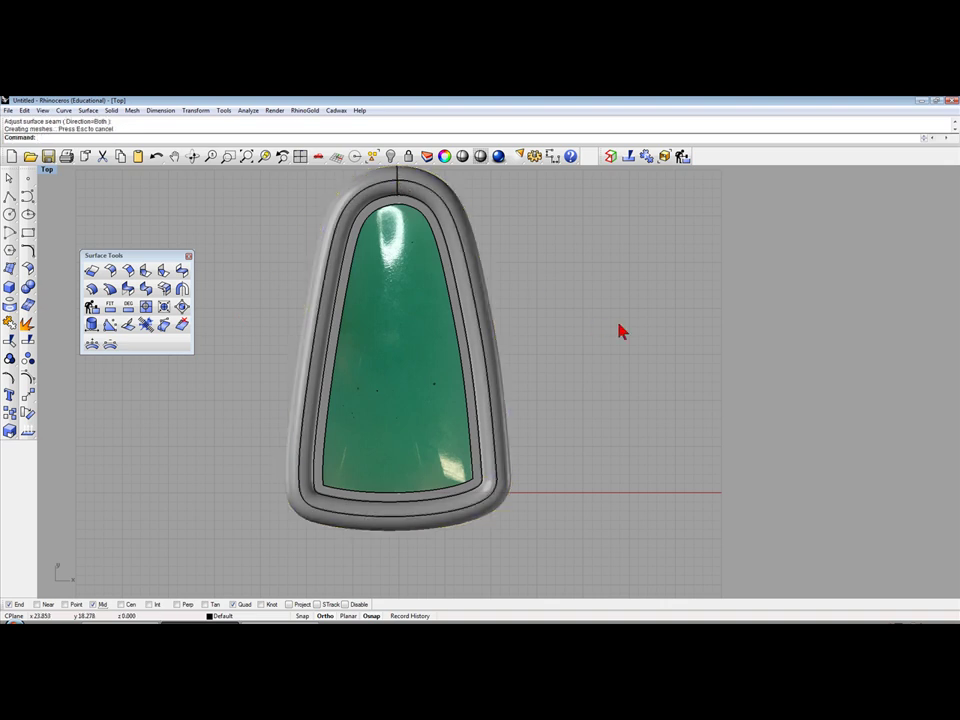
right_drag(619, 332, 600, 360)
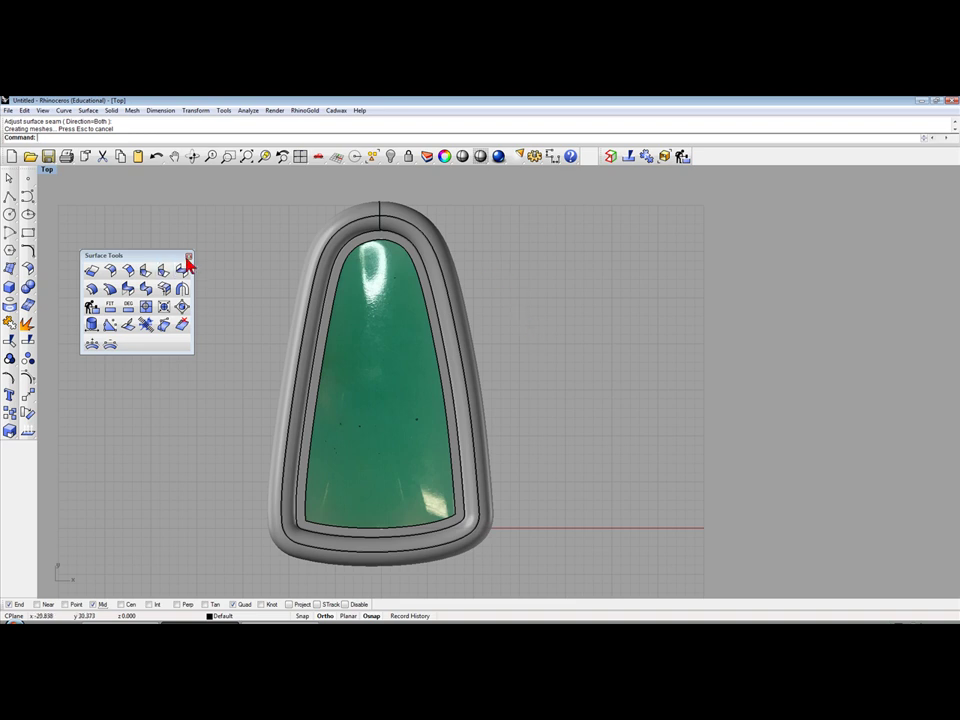
Step: Close Surface Tools, restore four viewports, shade Front and Right, and start a polyline in Front
click(189, 256)
double_click(46, 172)
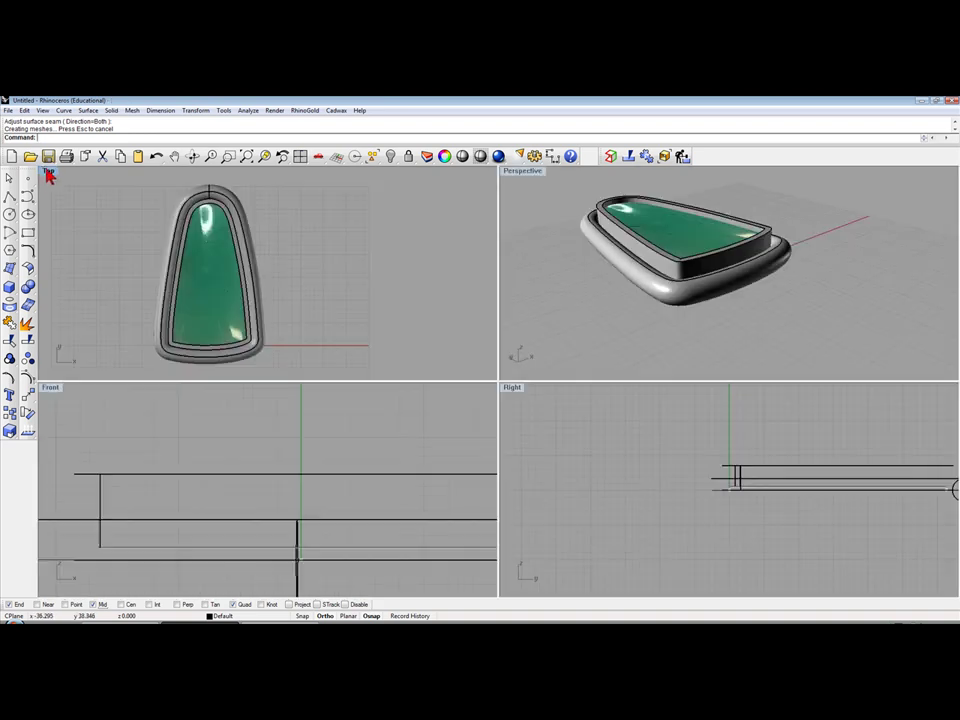
right_drag(586, 292, 637, 275)
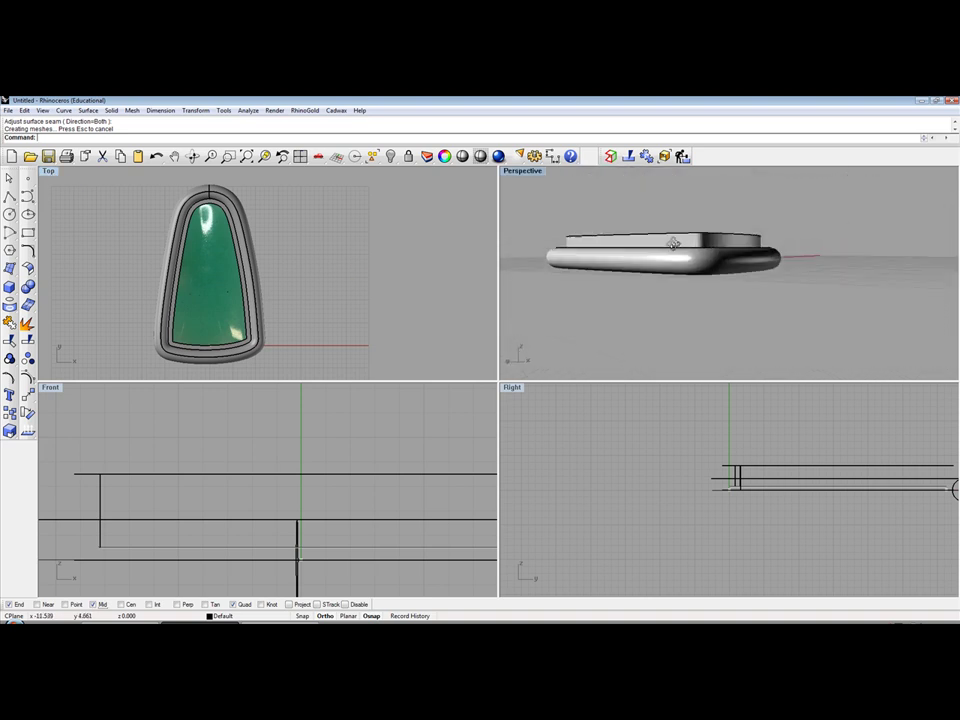
scroll(366, 459, down, 3)
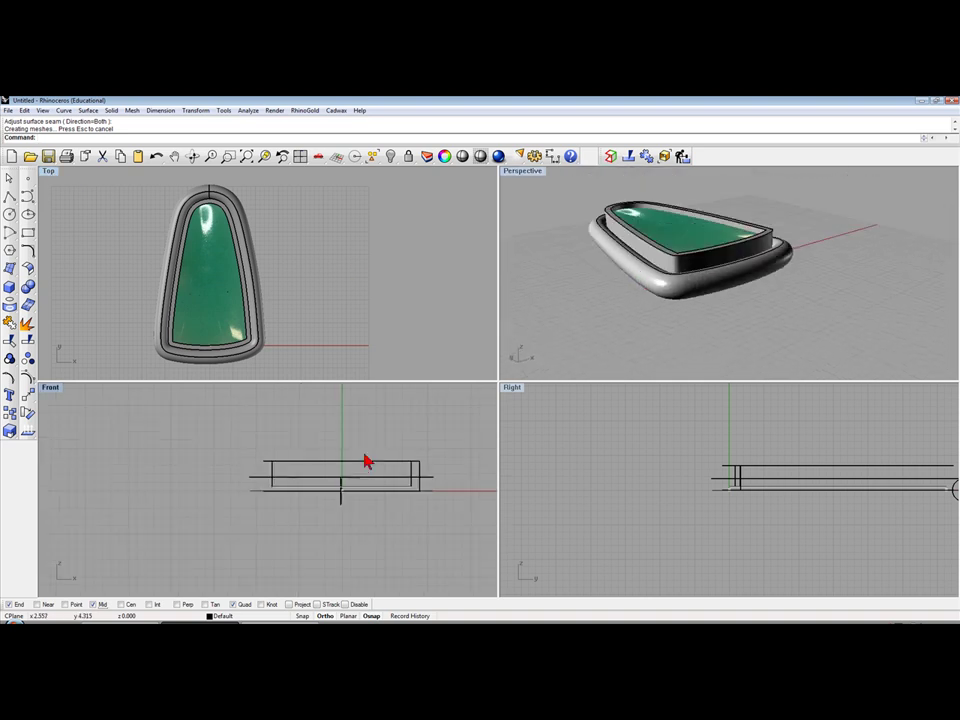
click(54, 390)
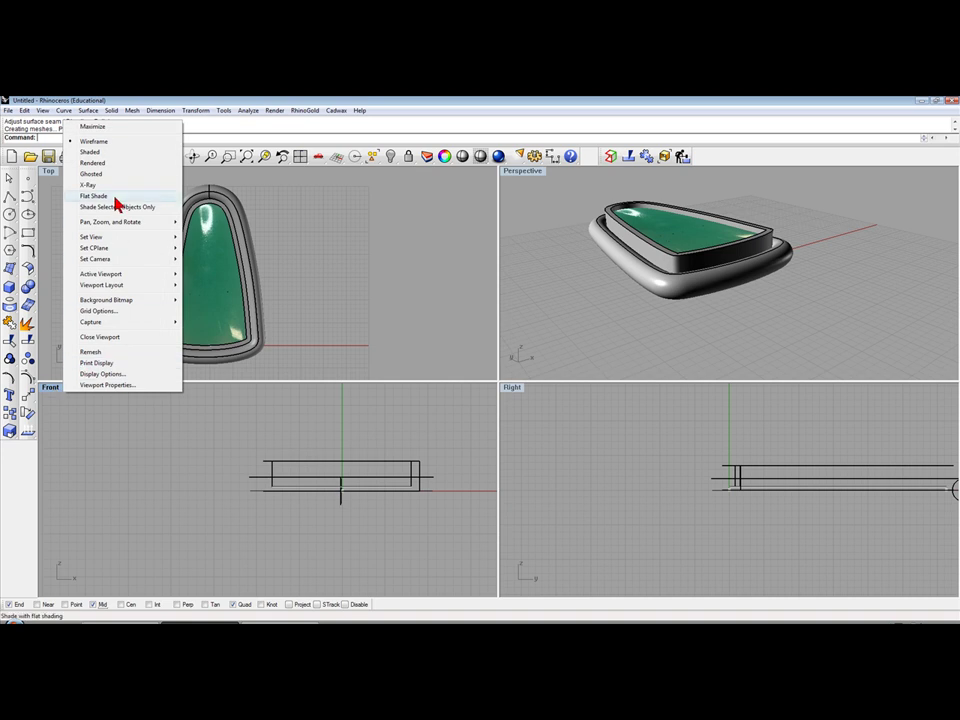
right_drag(82, 439, 78, 446)
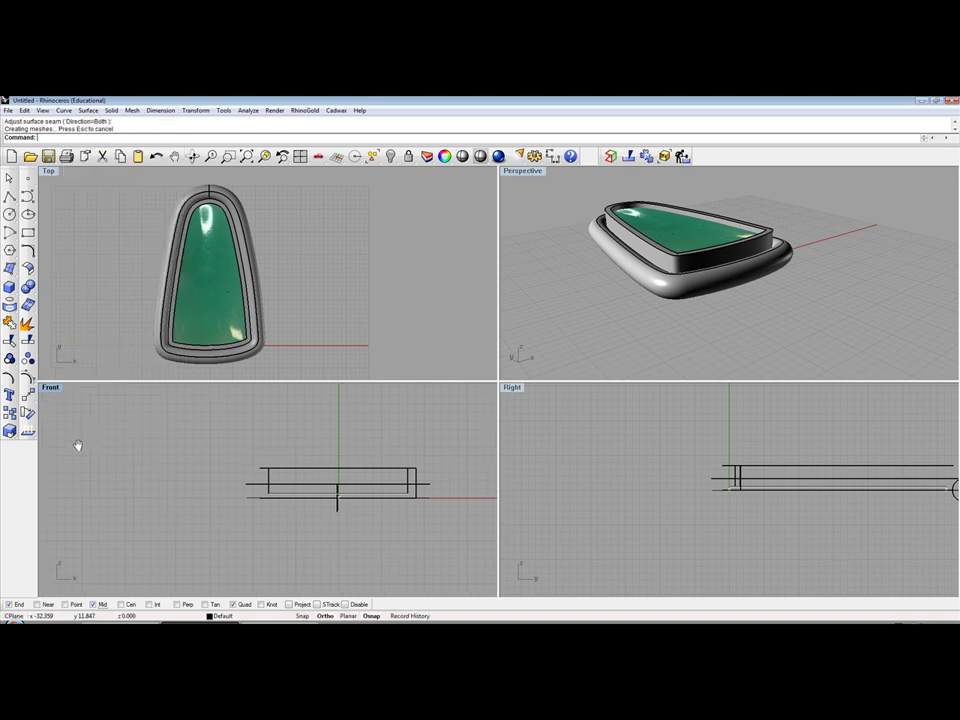
click(50, 388)
click(64, 117)
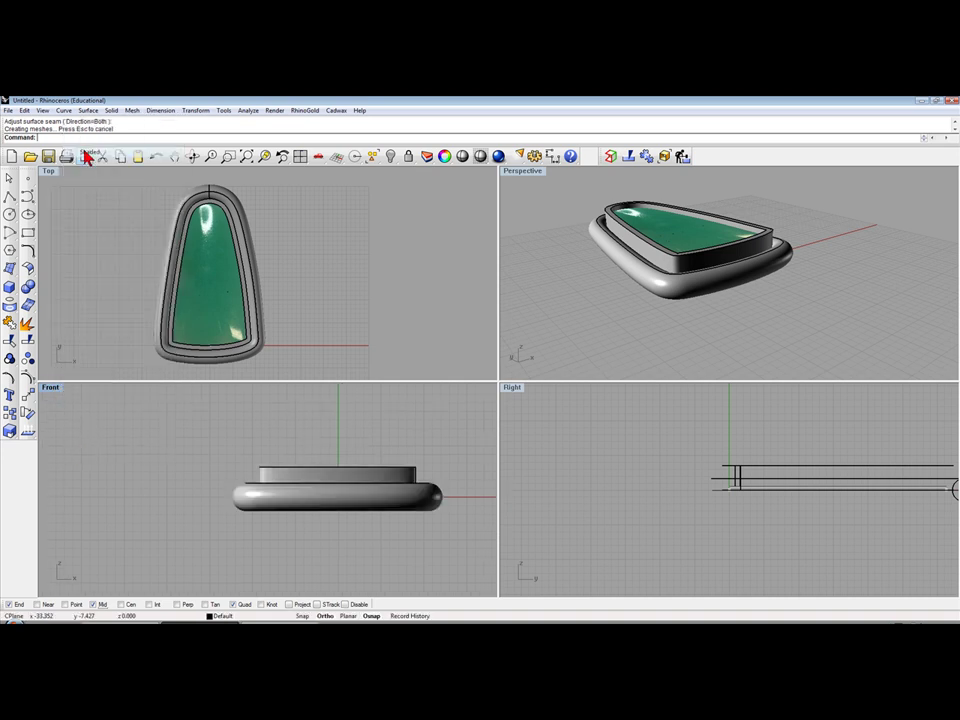
right_click(568, 443)
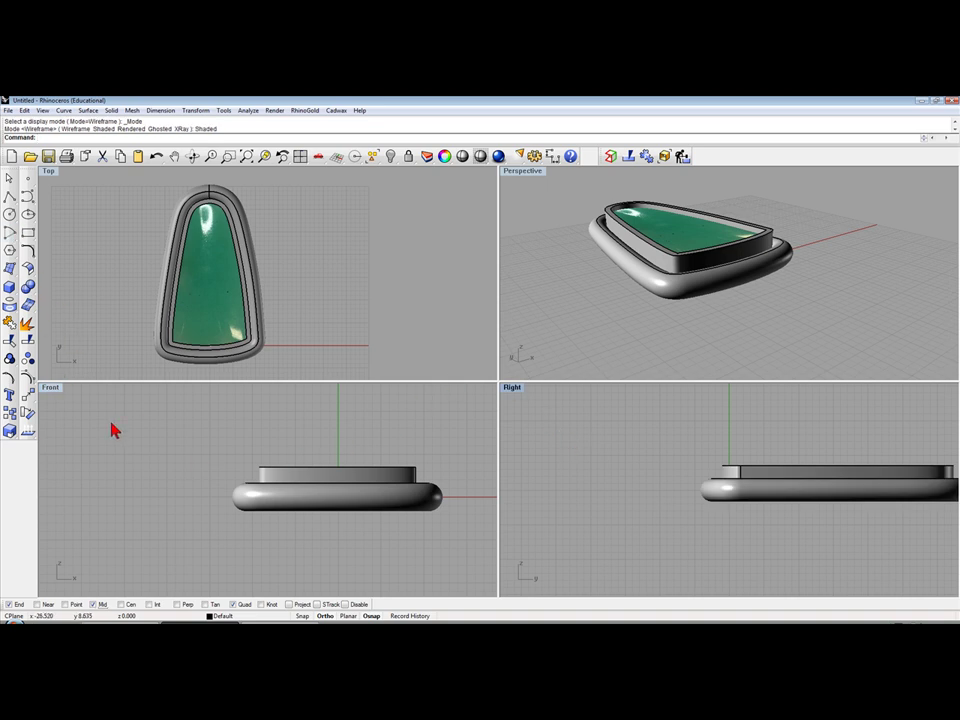
click(48, 388)
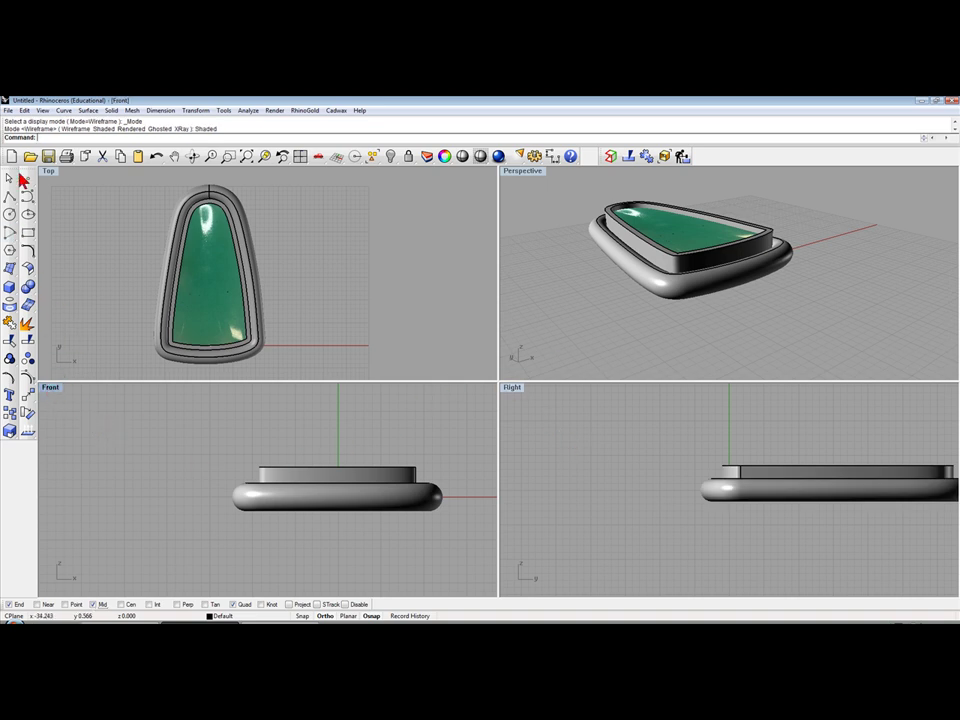
click(10, 197)
Step: Draw a horizontal cutting line across the base ring in maximized Front view, then restore four viewports
key(ctrl+m)
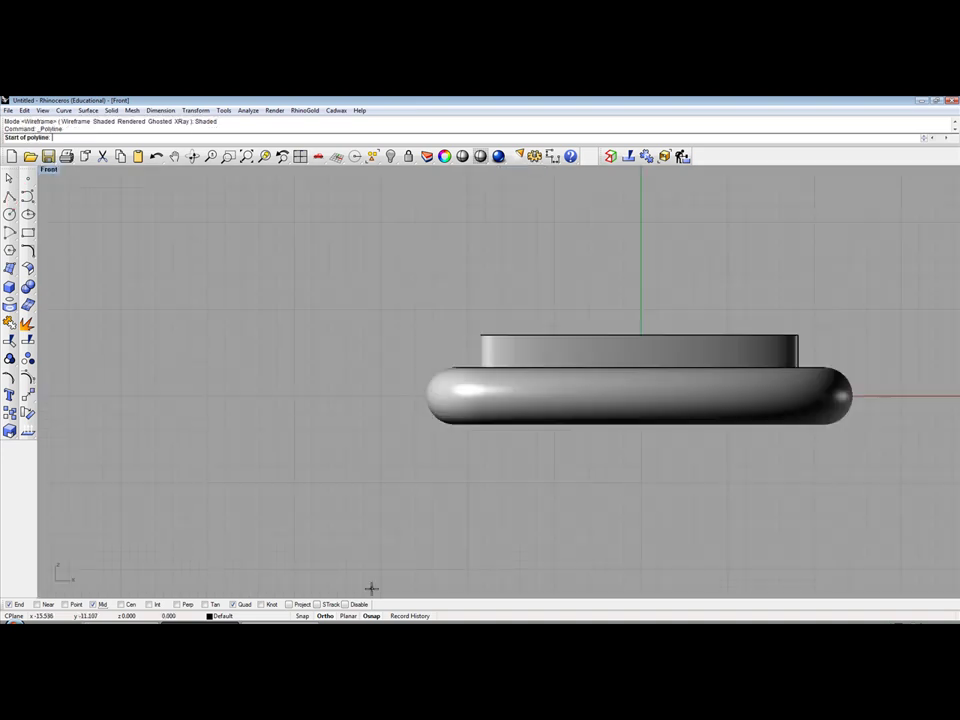
click(320, 395)
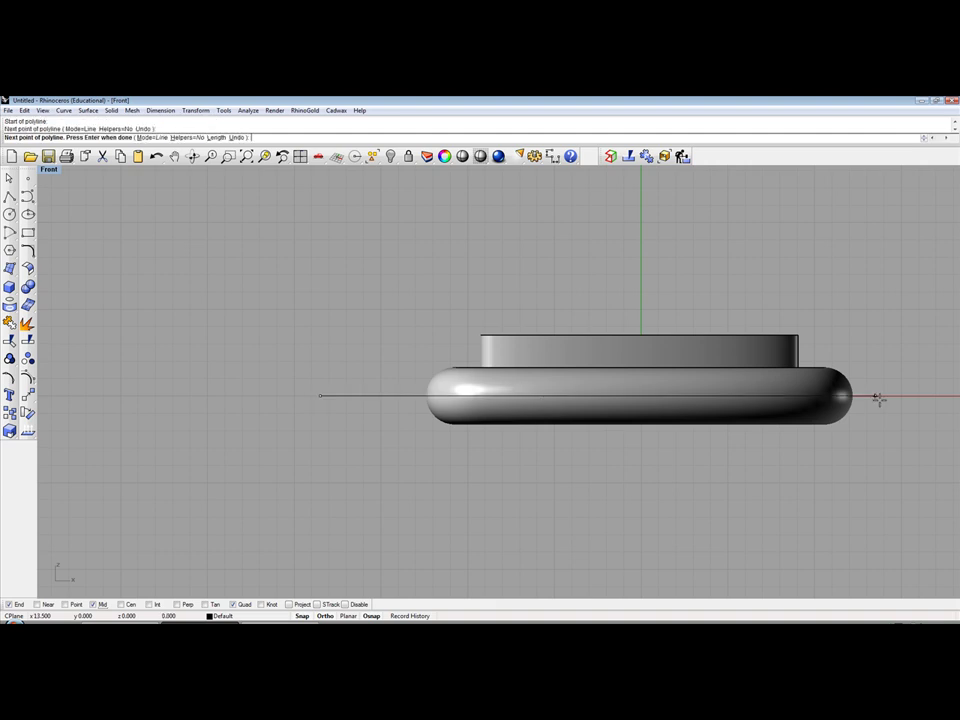
key(Return)
right_drag(878, 398, 610, 390)
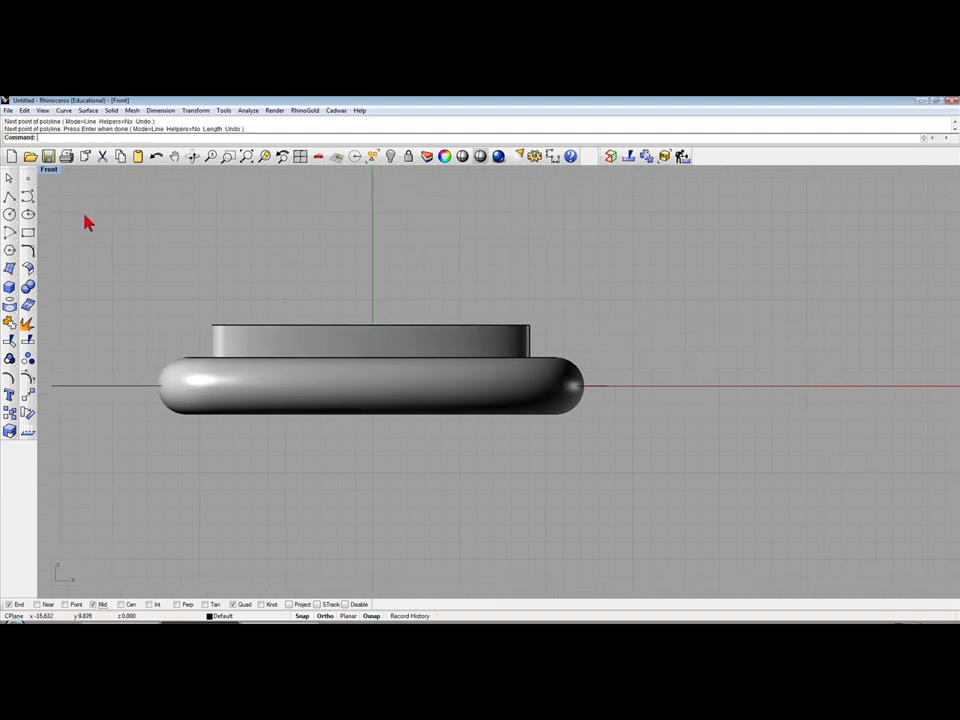
double_click(49, 172)
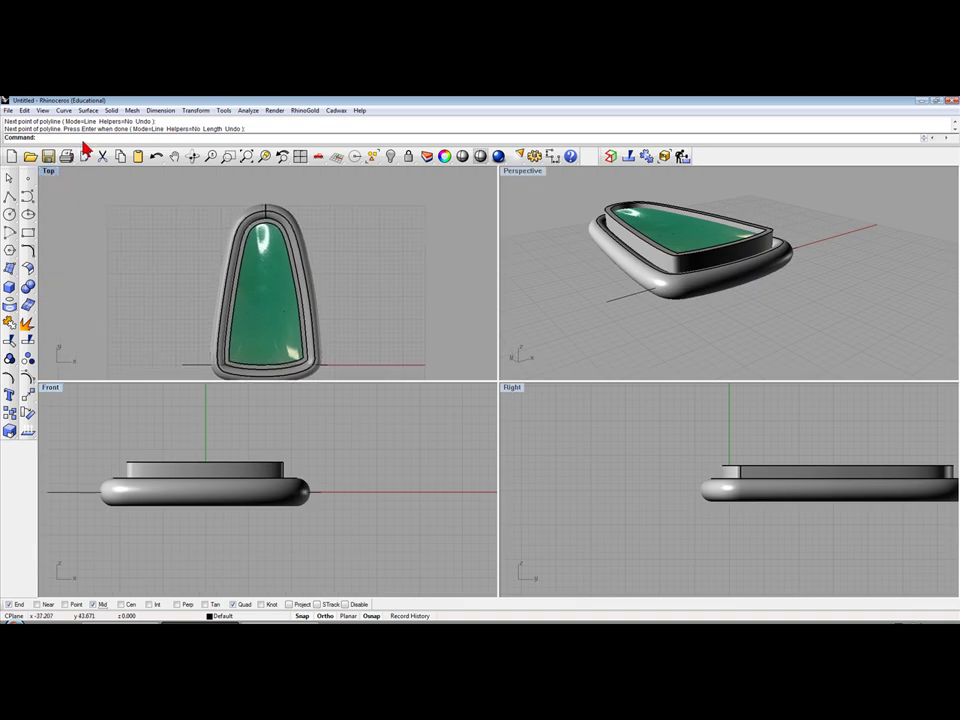
text(Wire)
Step: WireCut the base ring along the horizontal line, cutting through with Flip=Yes
key(Return)
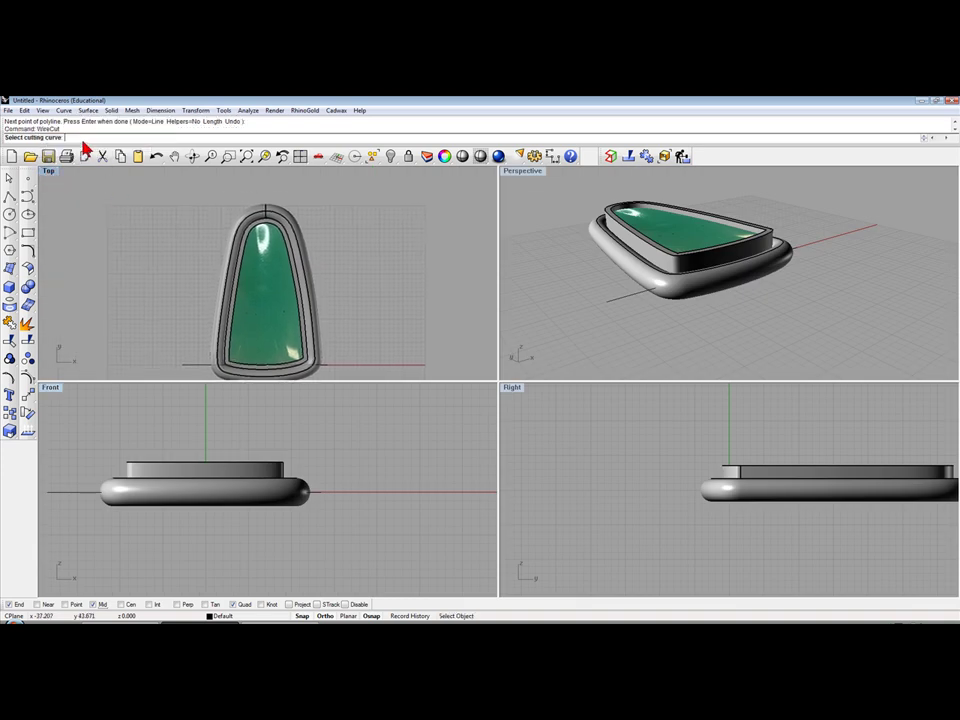
click(316, 495)
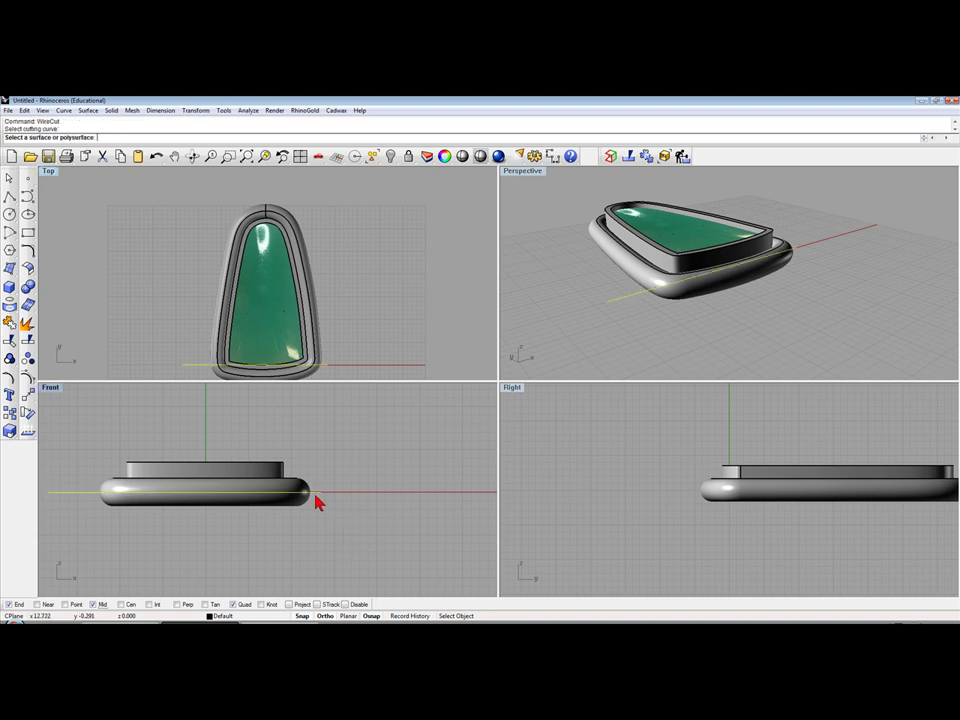
click(299, 504)
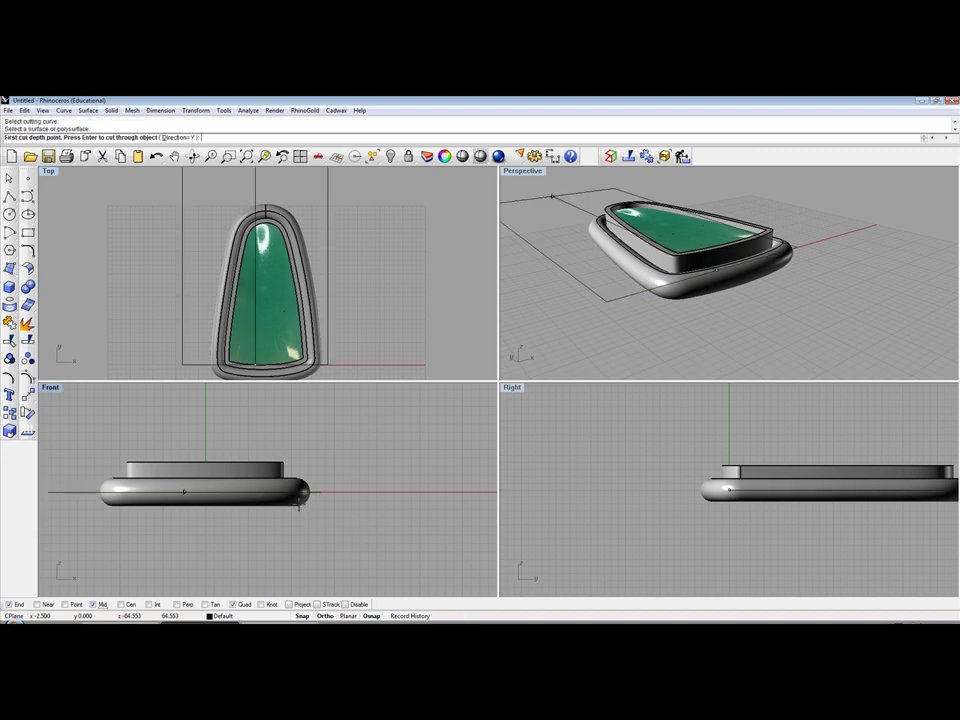
click(406, 236)
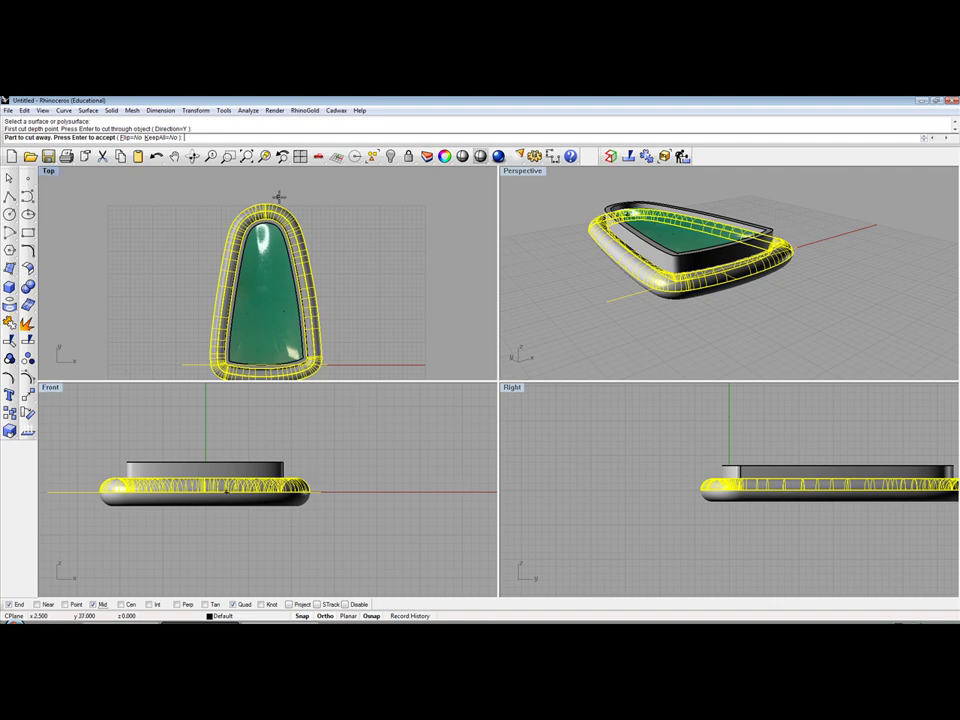
click(128, 138)
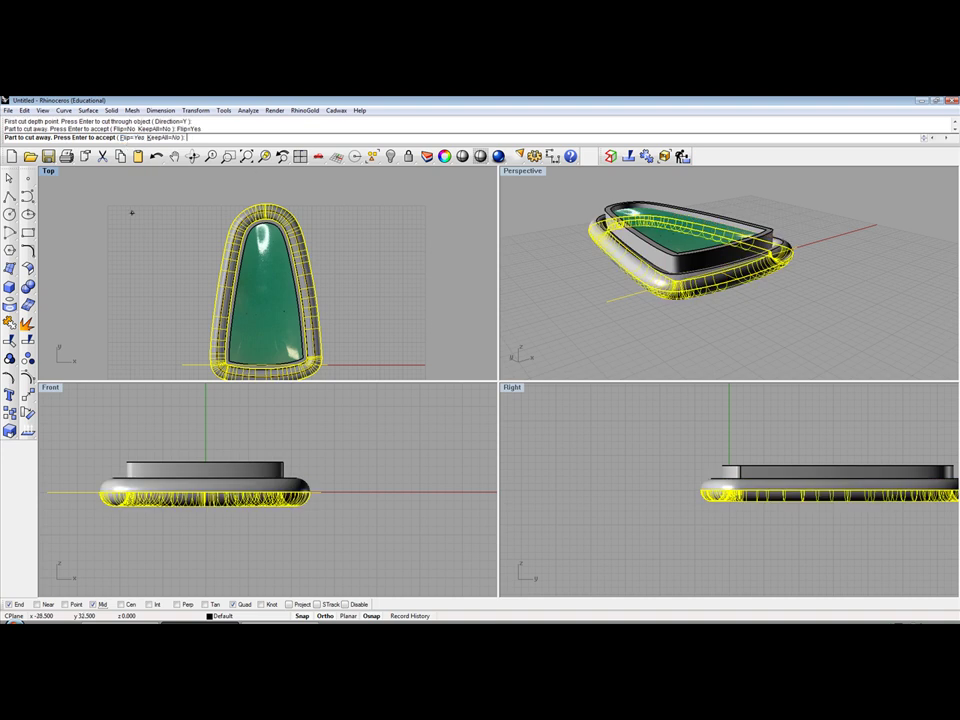
key(Return)
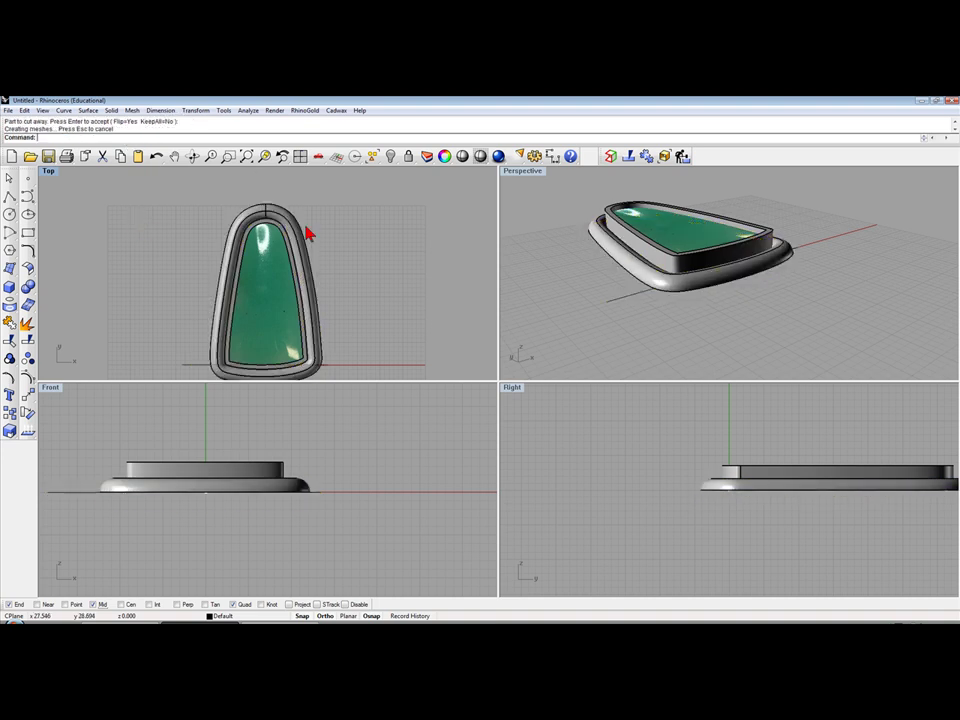
Step: Delete the leftover horizontal cutting line
right_drag(582, 278, 741, 265)
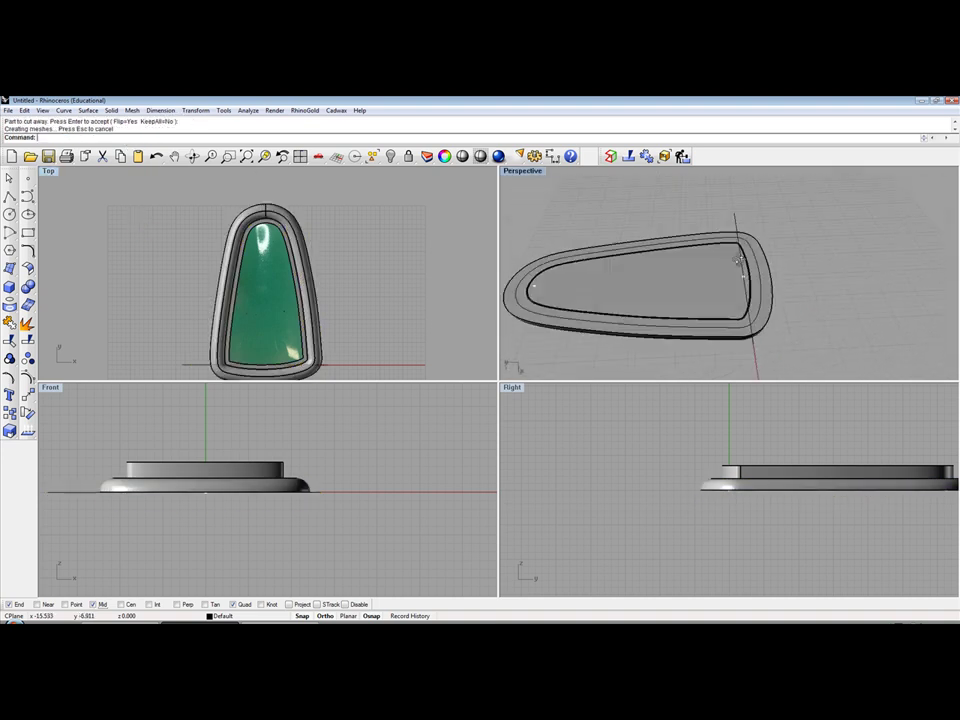
click(67, 491)
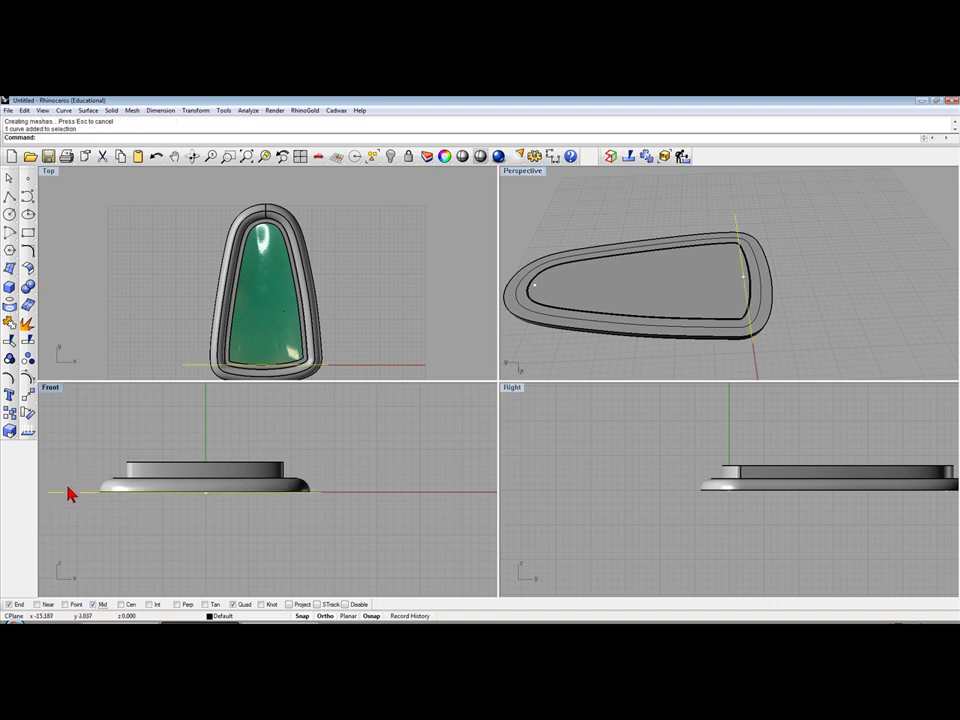
click(102, 157)
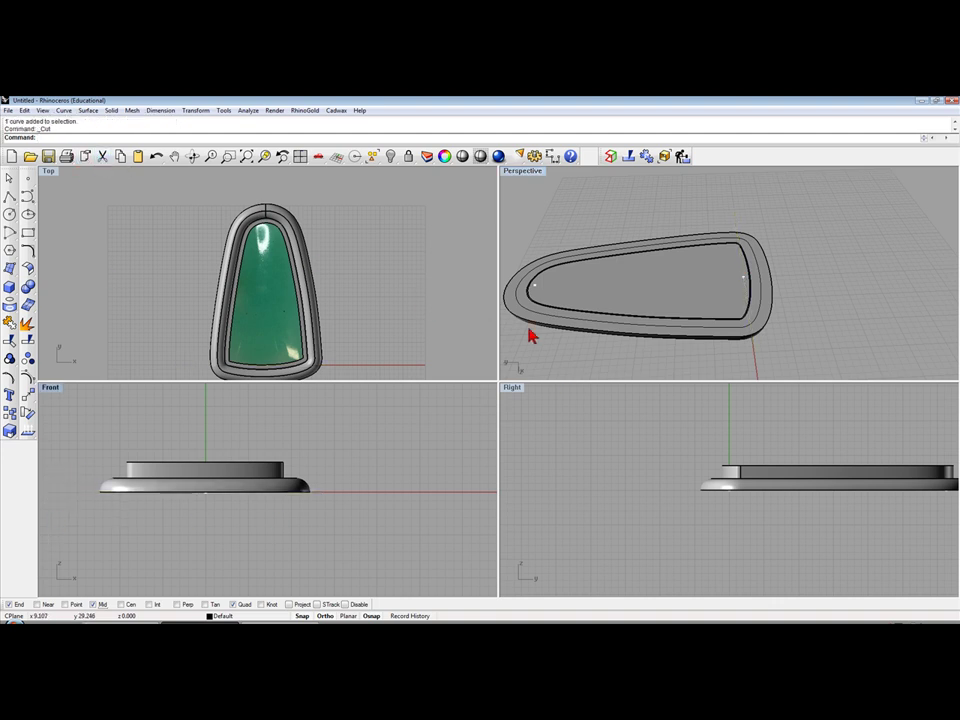
mouse_move(536, 321)
right_down()
mouse_move(634, 349)
mouse_move(666, 311)
right_up()
scroll(671, 261, up, 3)
click(669, 279)
scroll(652, 246, up, 3)
scroll(652, 246, up, 3)
mouse_move(652, 246)
right_down()
mouse_move(568, 231)
mouse_move(572, 272)
mouse_move(596, 317)
mouse_move(620, 293)
right_up()
click(568, 231)
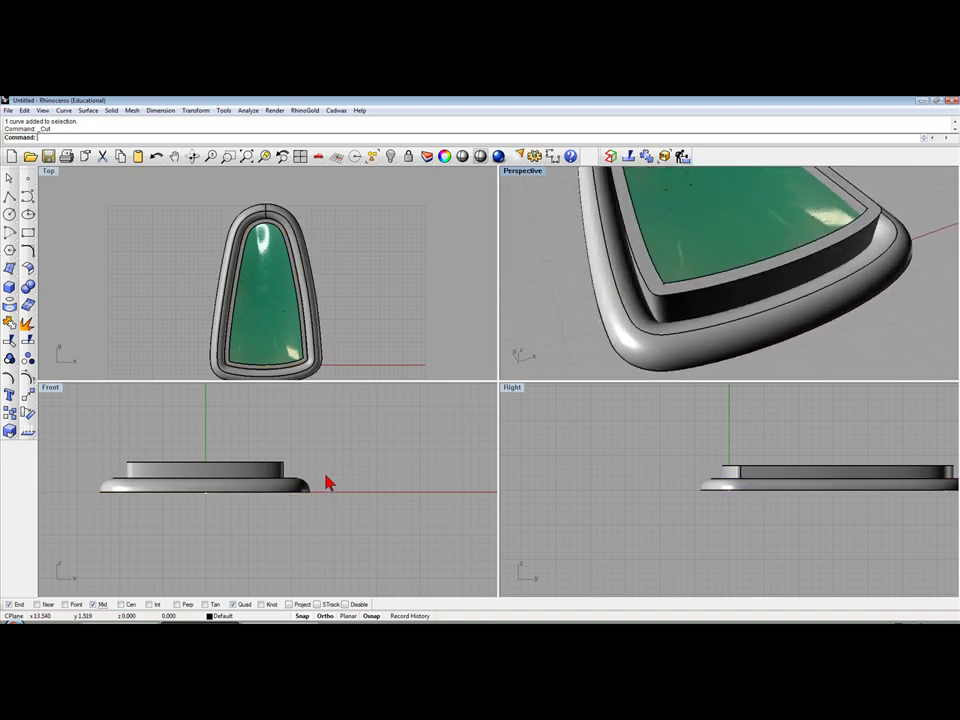
scroll(320, 488, up, 3)
right_drag(320, 488, 448, 487)
click(422, 484)
scroll(424, 481, down, 3)
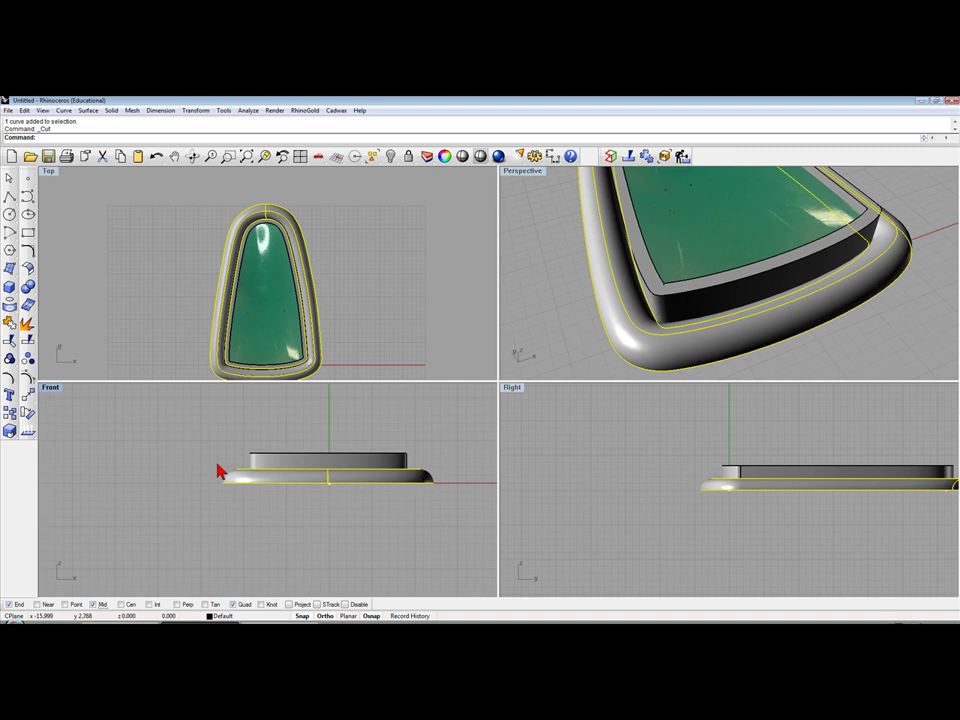
Step: Make a first Scale1D copy of the base ring from its midpoint with vertical reference points
click(13, 437)
click(68, 446)
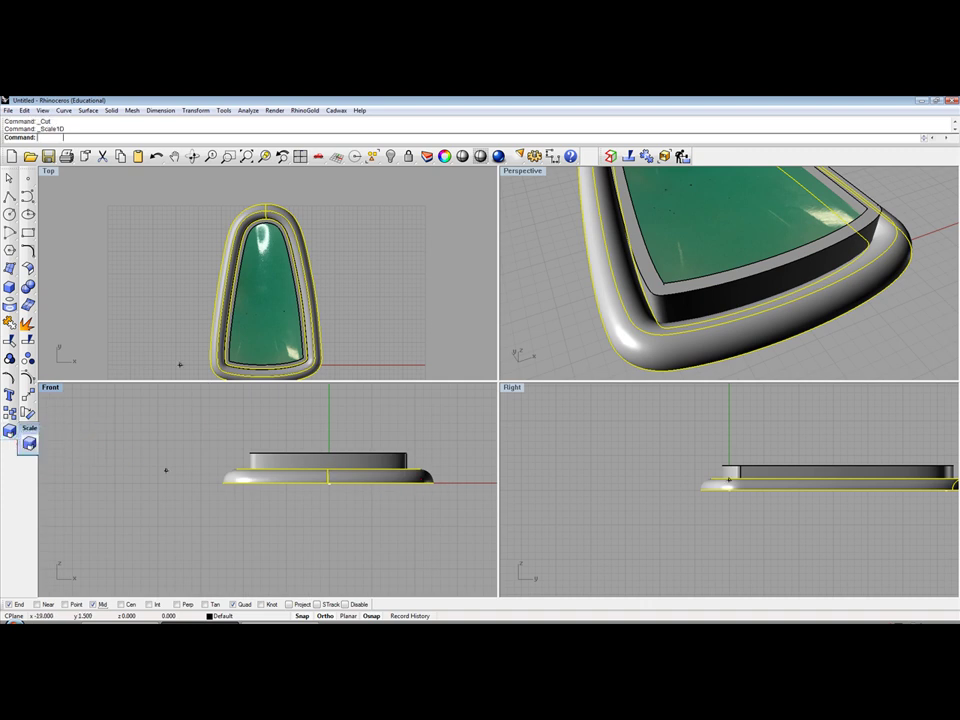
scroll(240, 490, up, 2)
click(404, 468)
right_drag(399, 424, 388, 463)
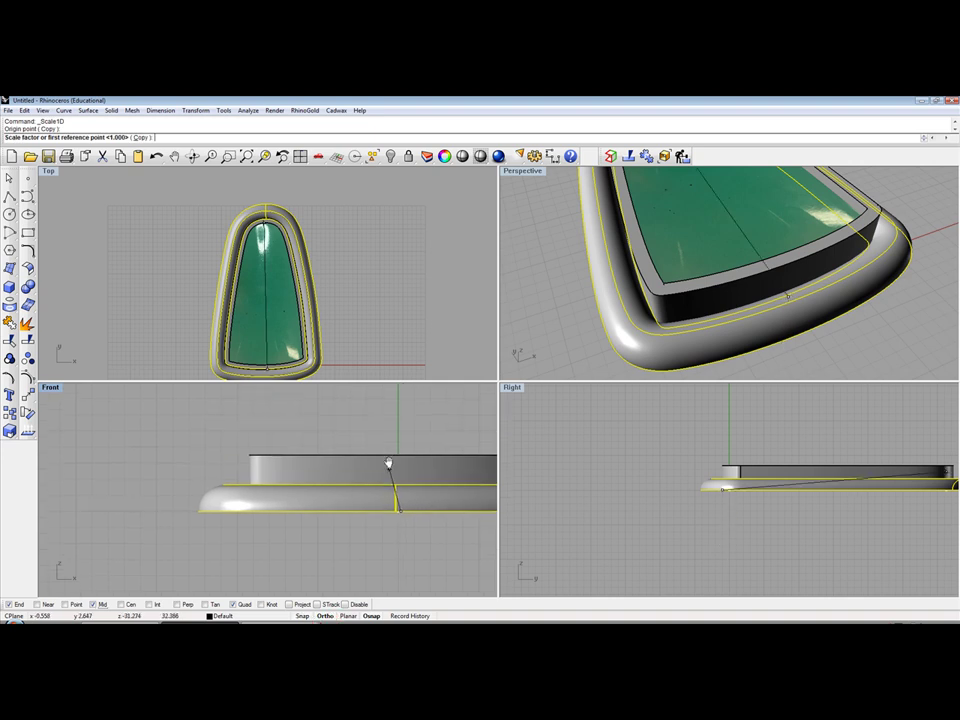
click(400, 440)
click(401, 452)
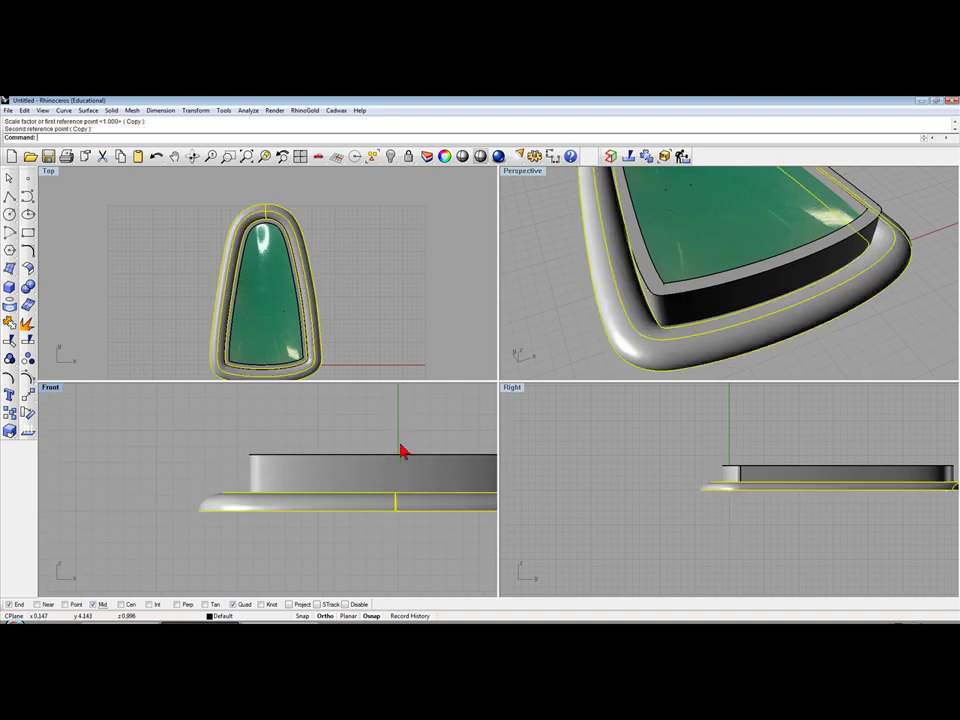
click(561, 326)
mouse_move(561, 326)
right_down()
mouse_move(580, 277)
mouse_move(570, 290)
right_up()
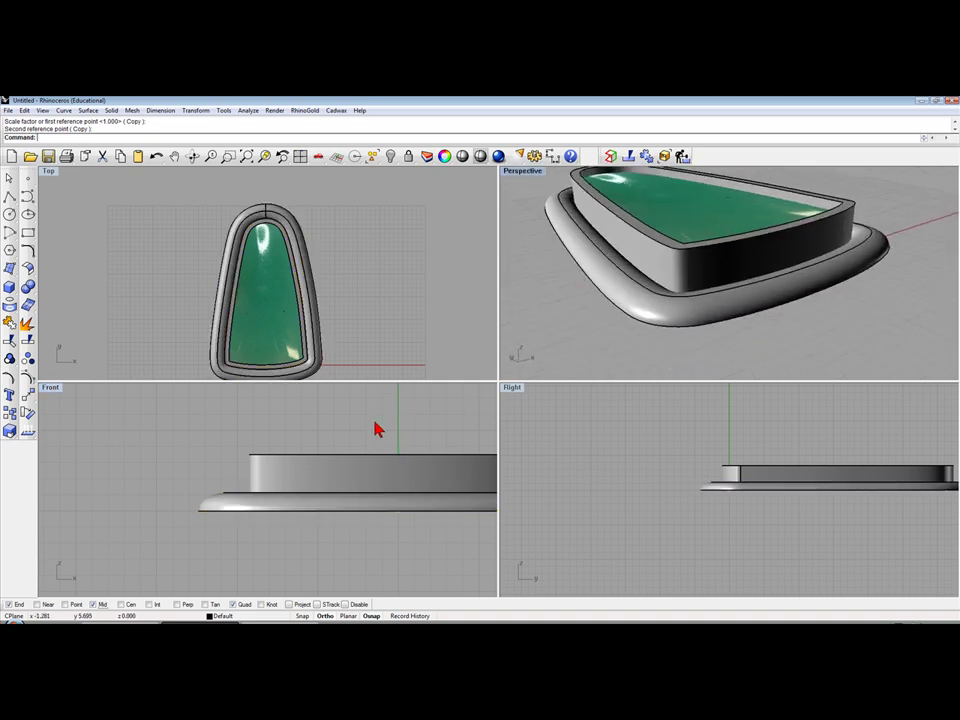
Step: Undo that copy and redo the height-only Scale1D copy with new origin and reference points
key(ctrl+z)
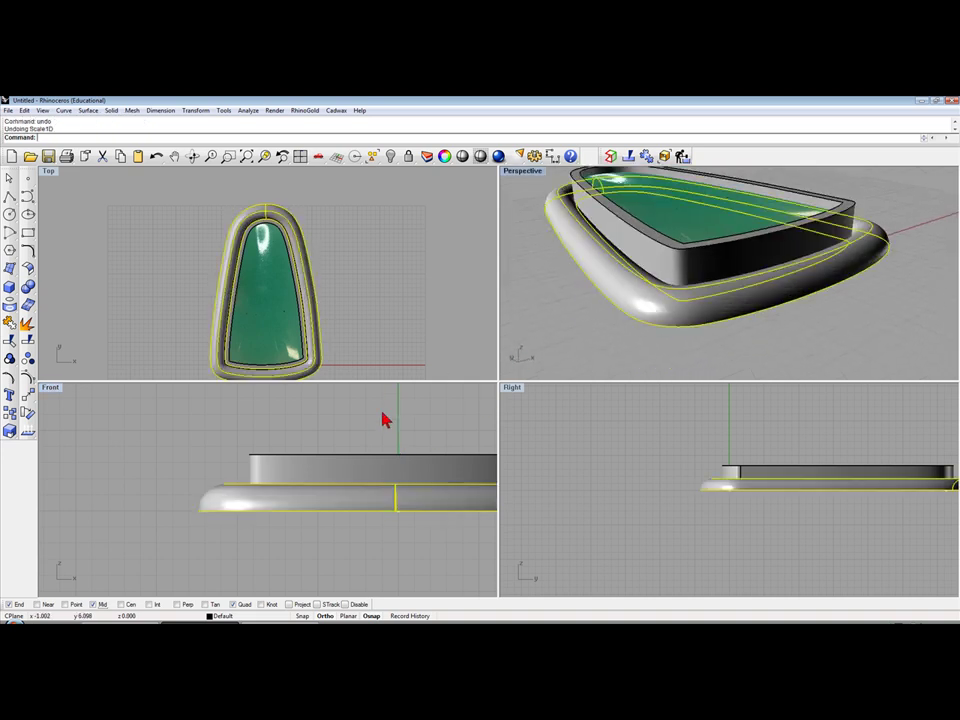
right_click(390, 432)
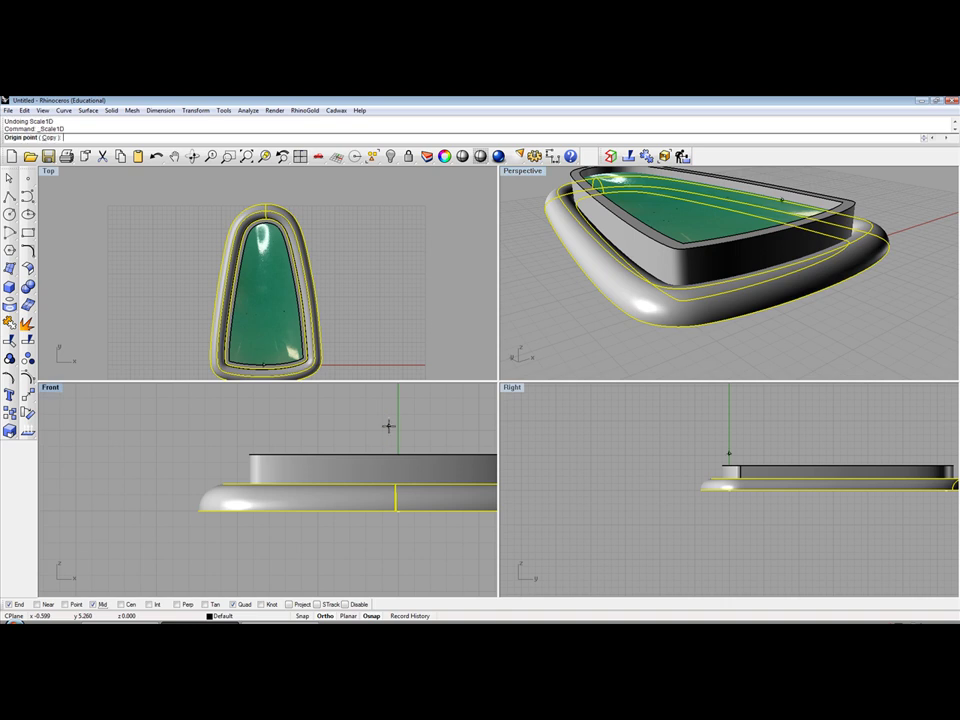
click(396, 508)
click(398, 432)
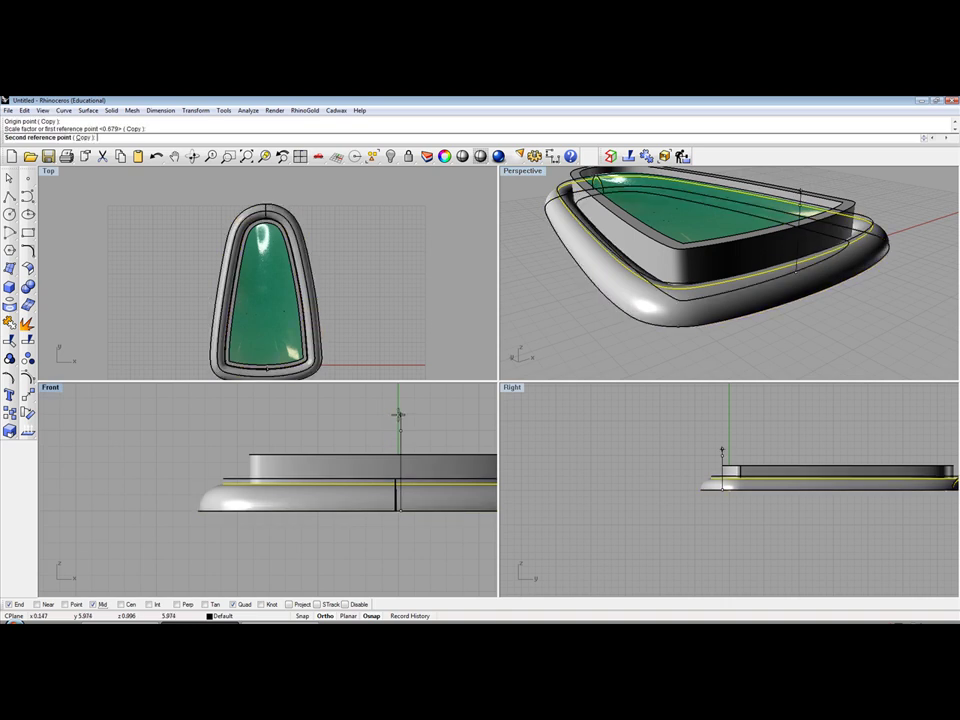
right_drag(397, 413, 372, 476)
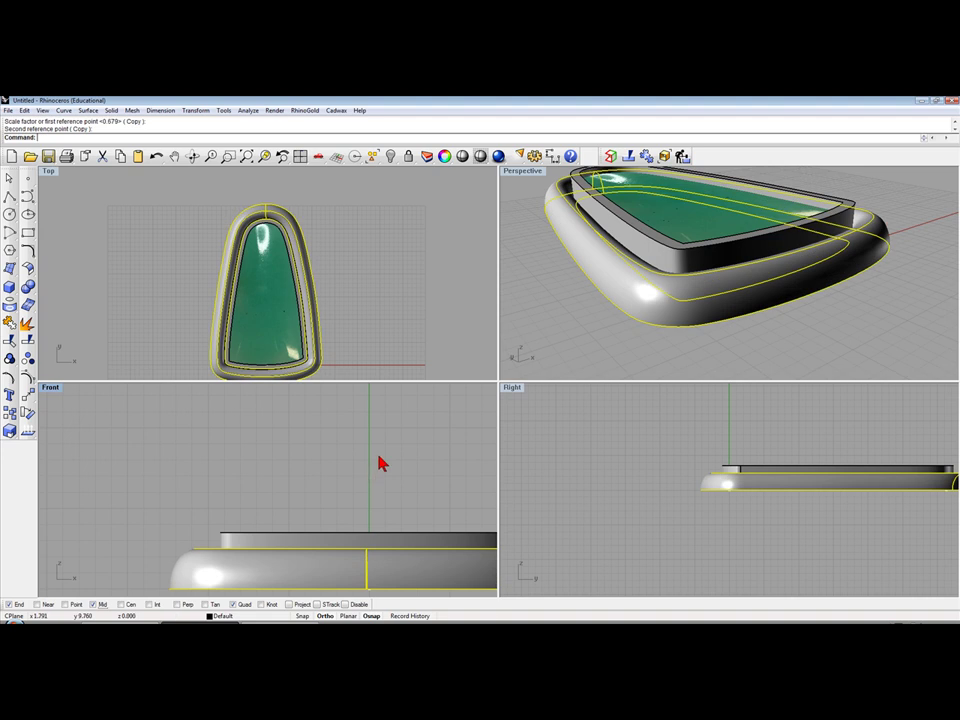
key(Escape)
scroll(570, 294, up, 3)
scroll(553, 354, up, 2)
scroll(553, 354, down, 2)
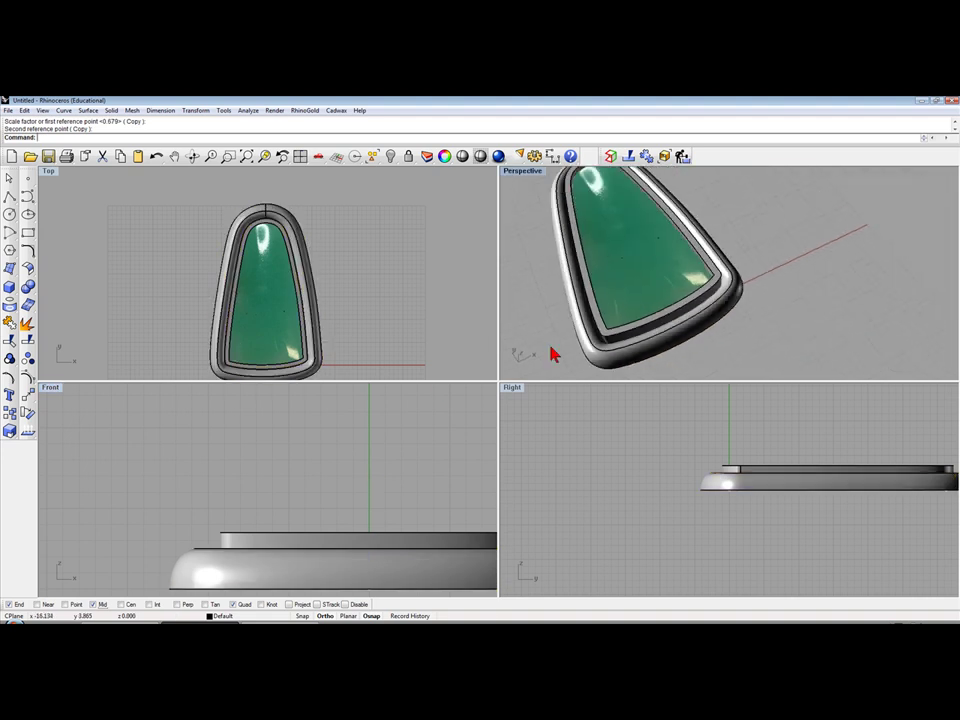
scroll(553, 354, down, 2)
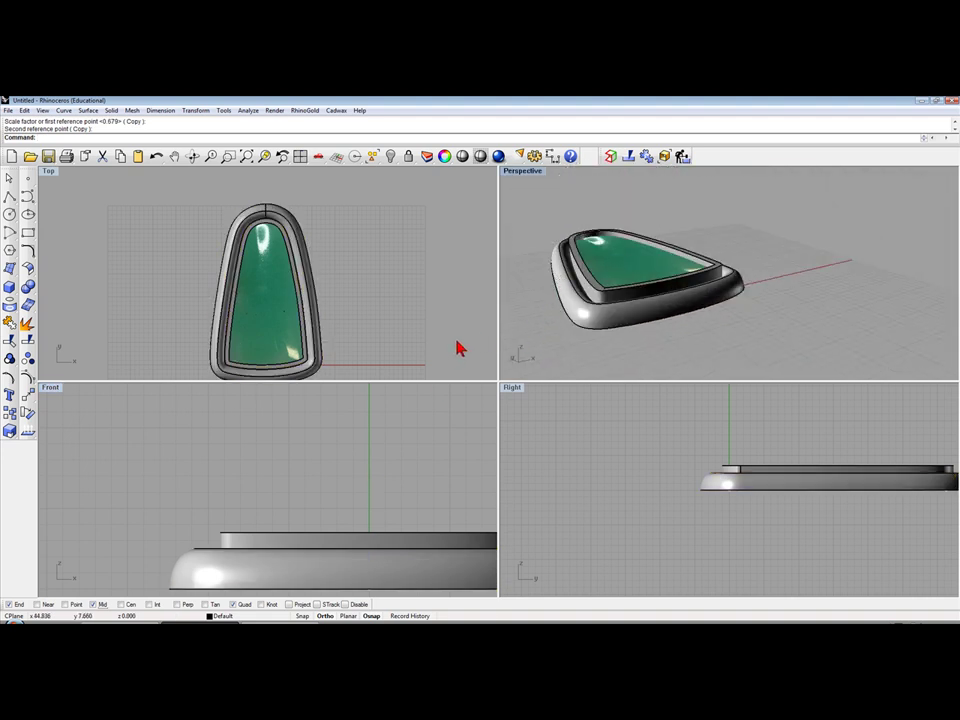
Step: Undo the accidental drag of the green stone, then maximize the Top view
right_drag(495, 322, 956, 315)
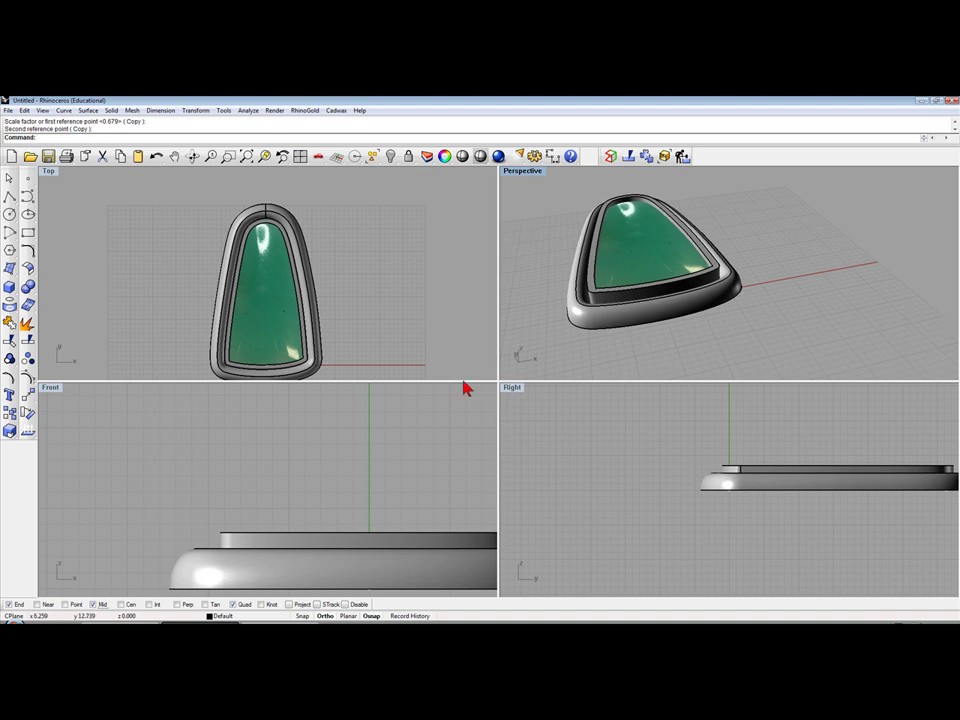
right_drag(392, 298, 371, 288)
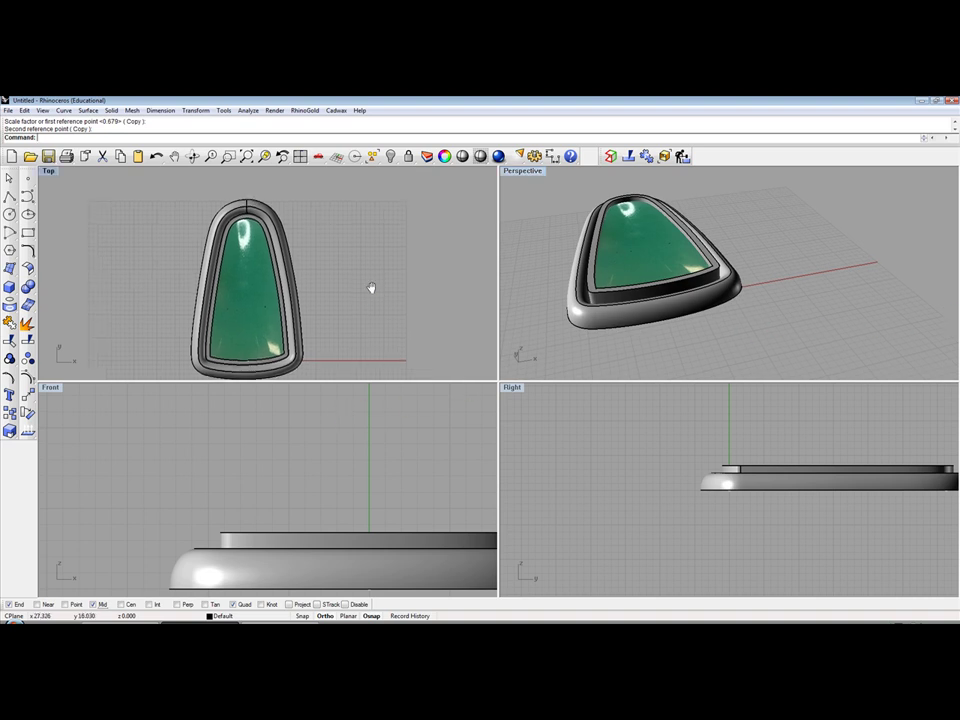
click(257, 304)
drag(257, 304, 357, 300)
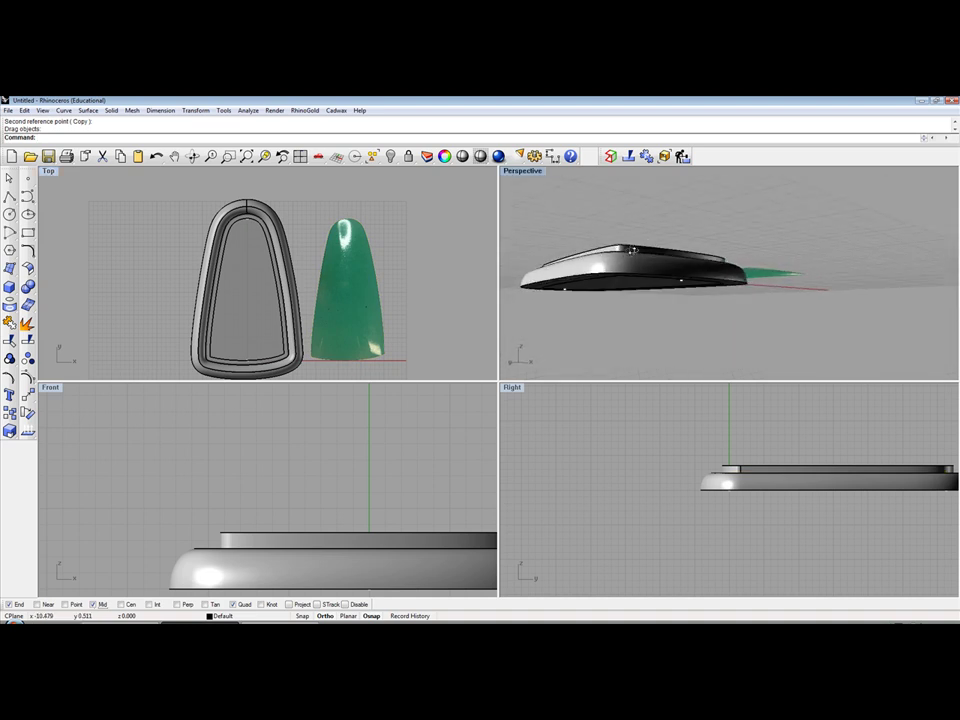
right_drag(577, 281, 265, 195)
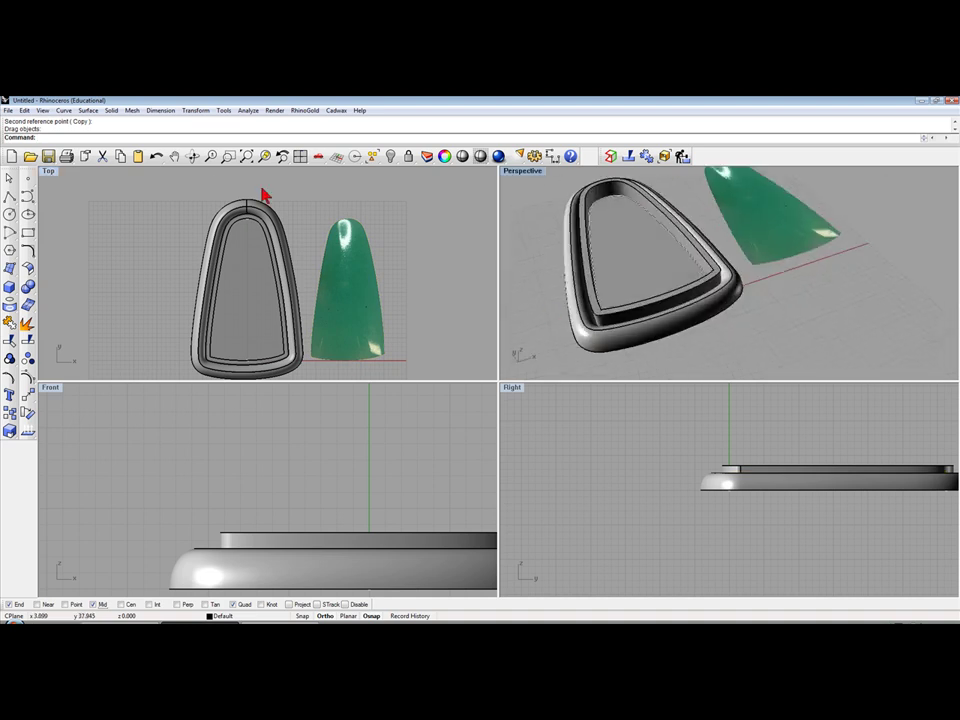
click(157, 158)
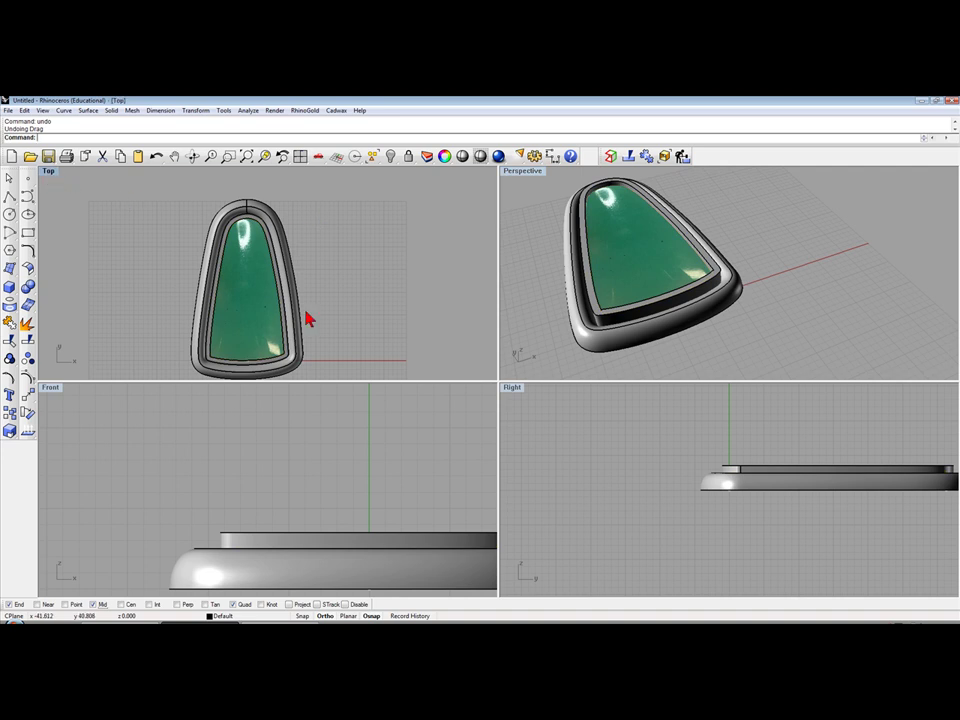
key(ctrl+m)
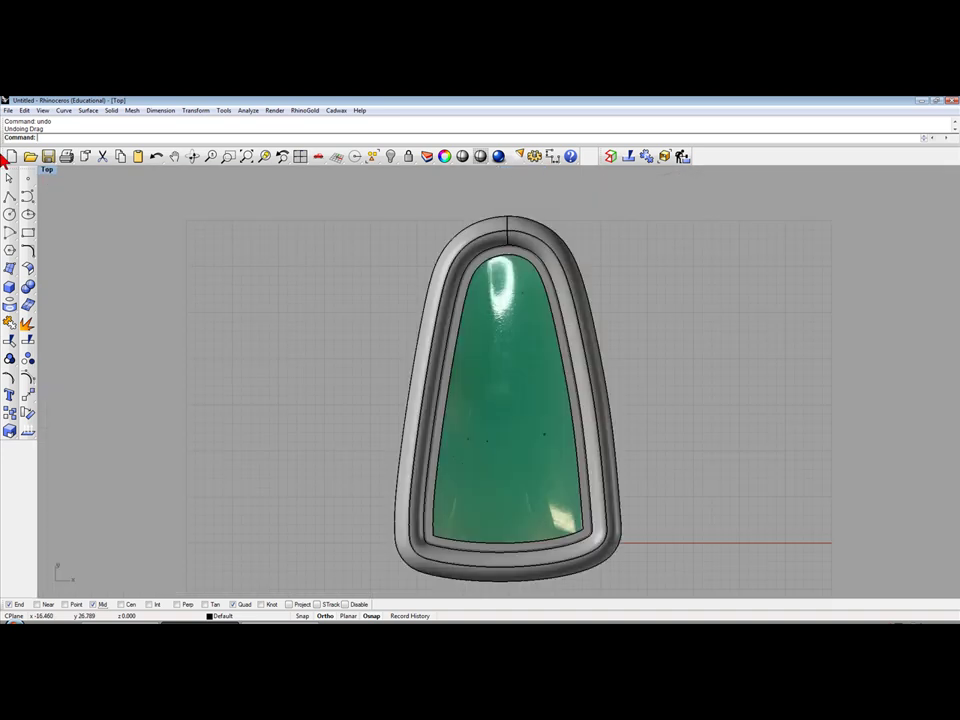
scroll(114, 200, up, 3)
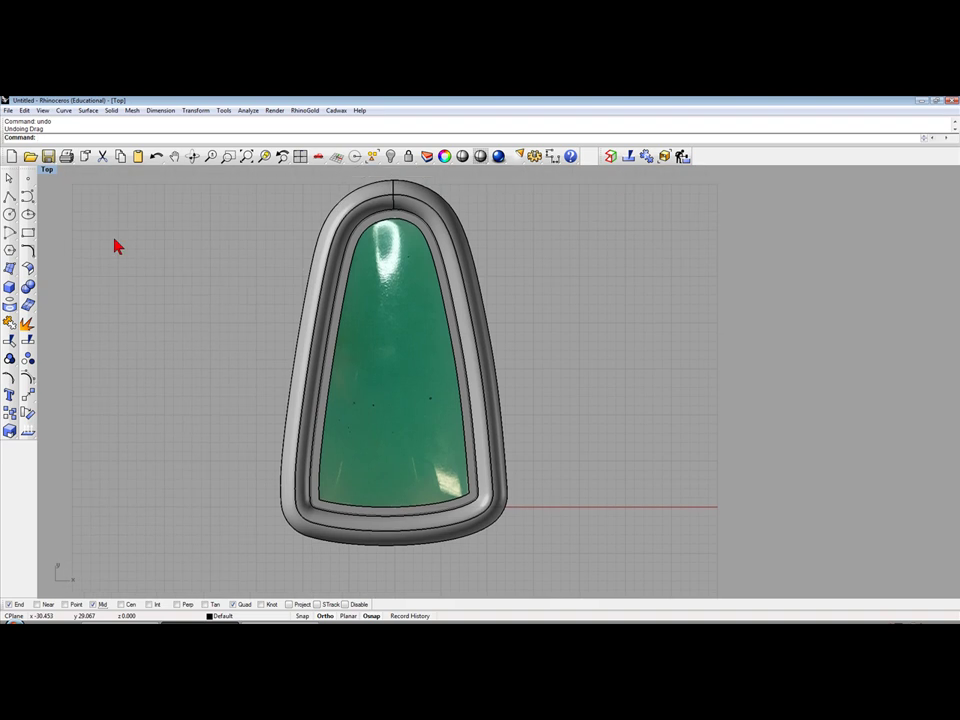
Step: In wireframe Top view, offset the stone outline inward through a point inside it
click(48, 170)
click(64, 198)
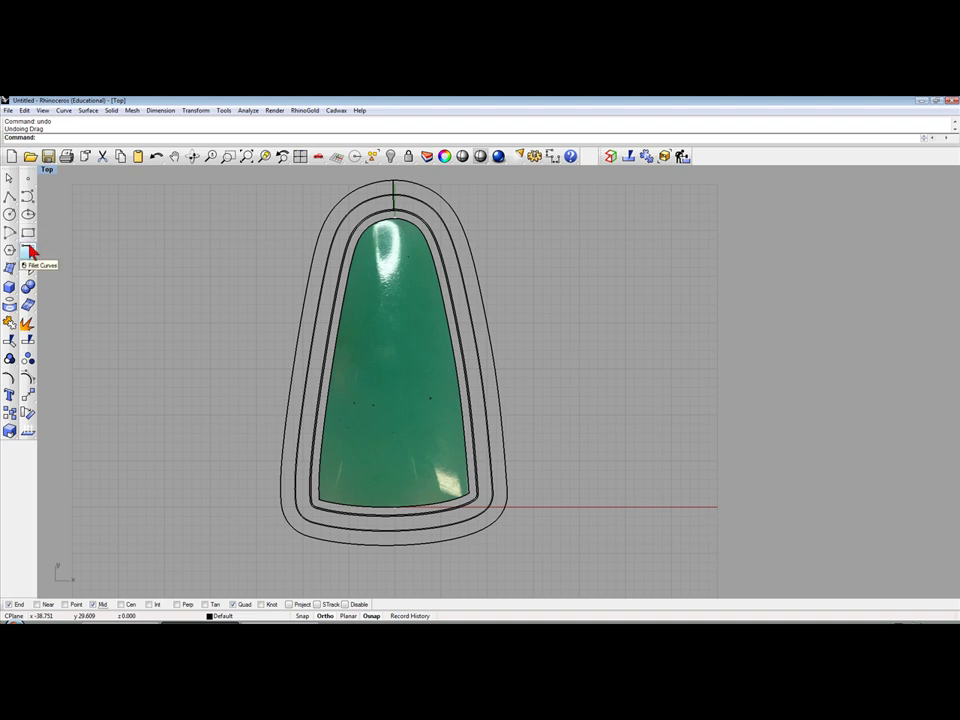
click(29, 251)
click(46, 281)
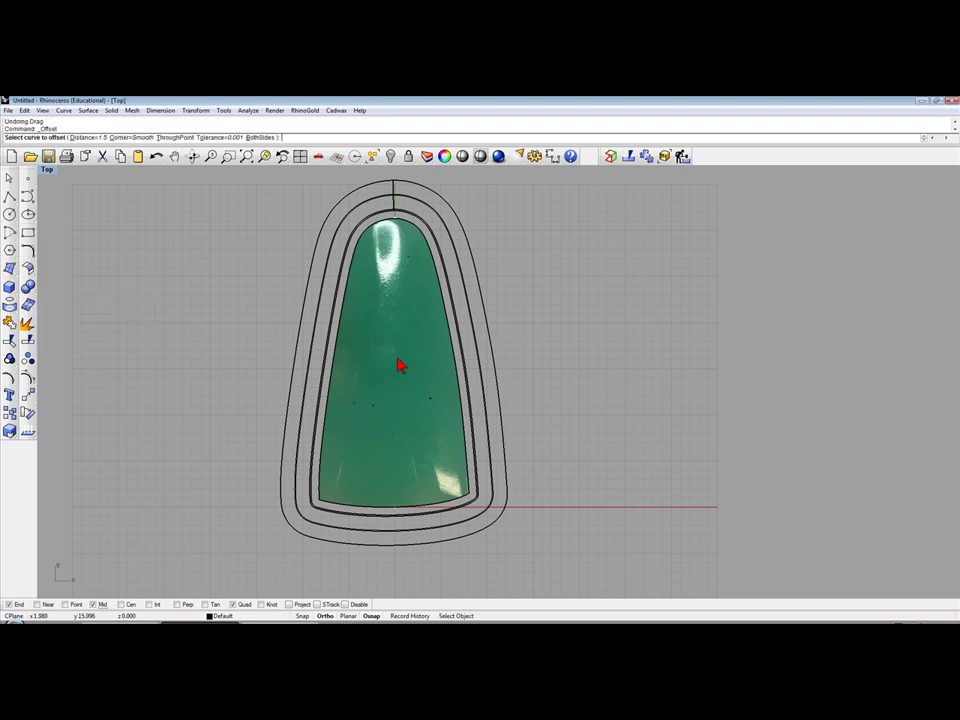
click(453, 354)
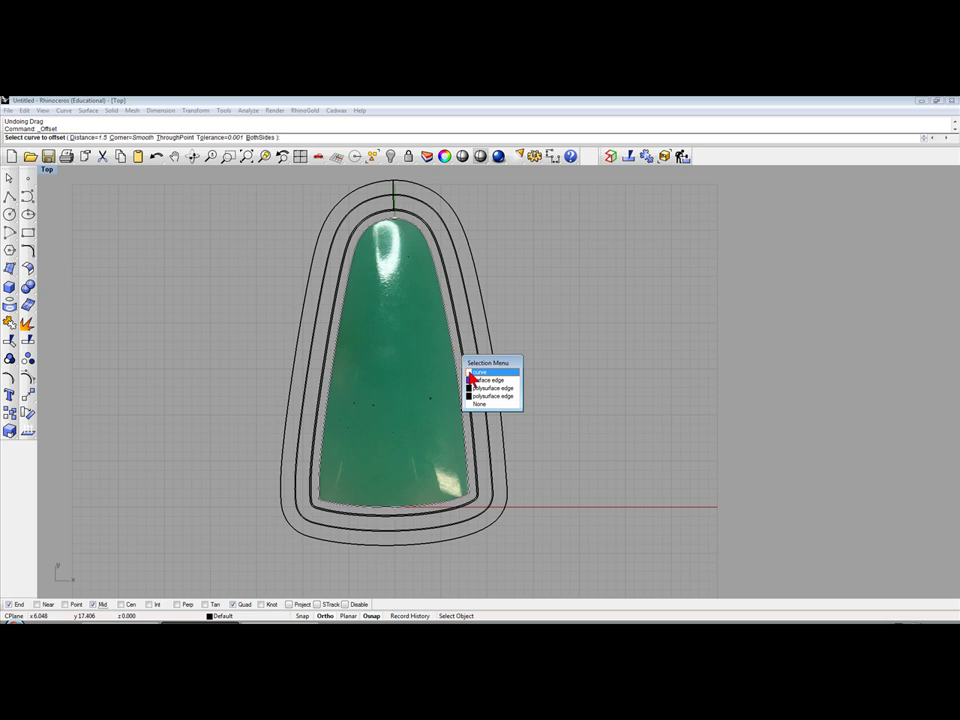
click(478, 372)
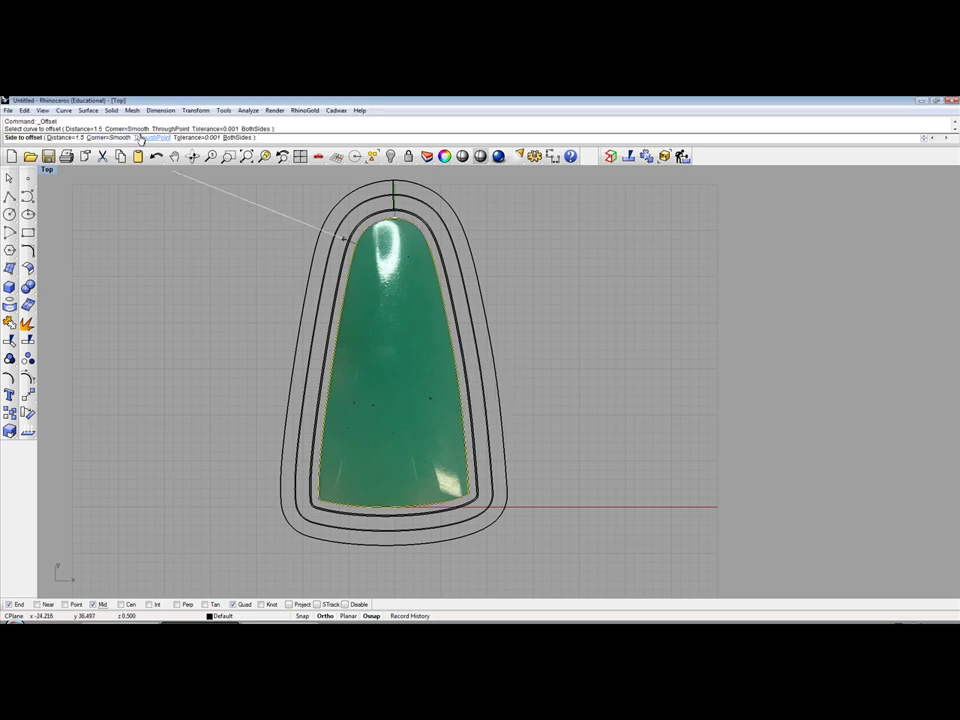
click(175, 137)
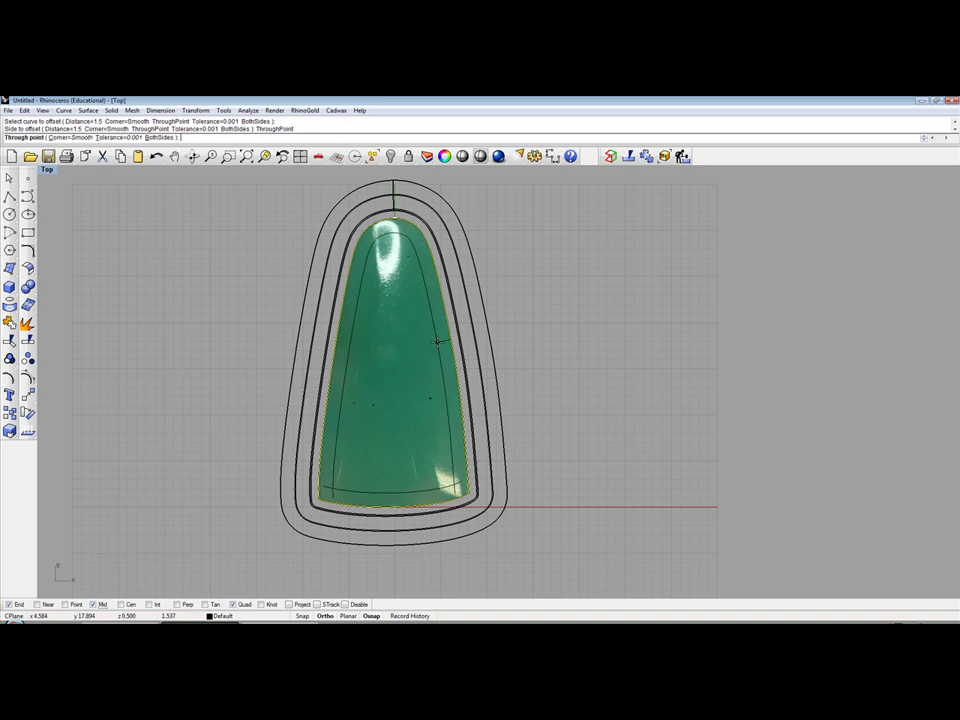
click(437, 342)
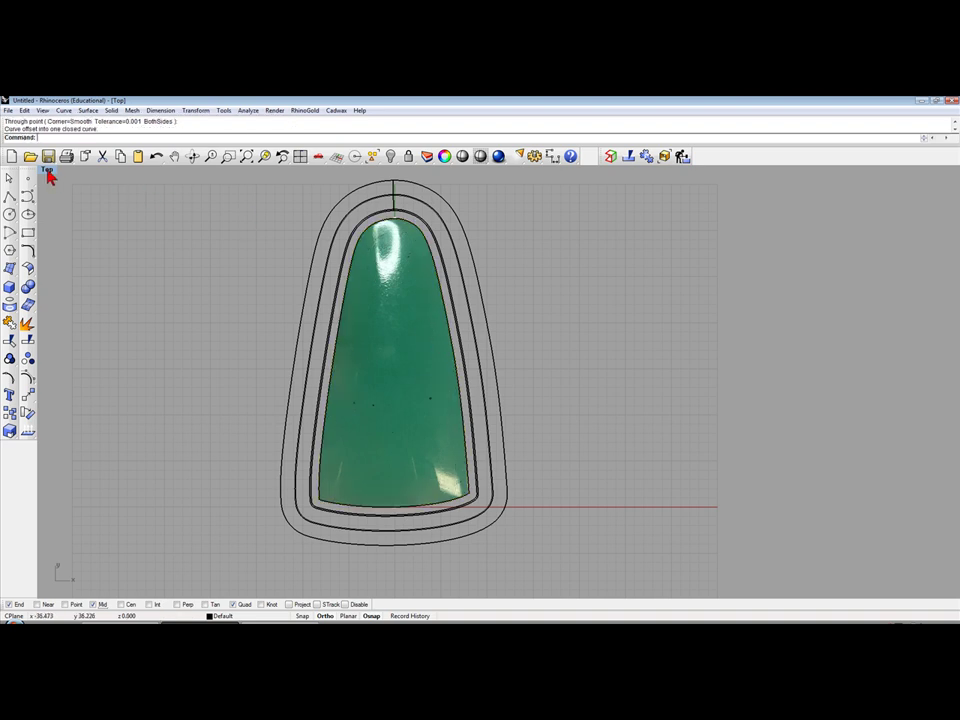
Step: Return the Top view to Shaded display and select the green cabochon
click(47, 171)
click(215, 222)
click(47, 172)
click(66, 229)
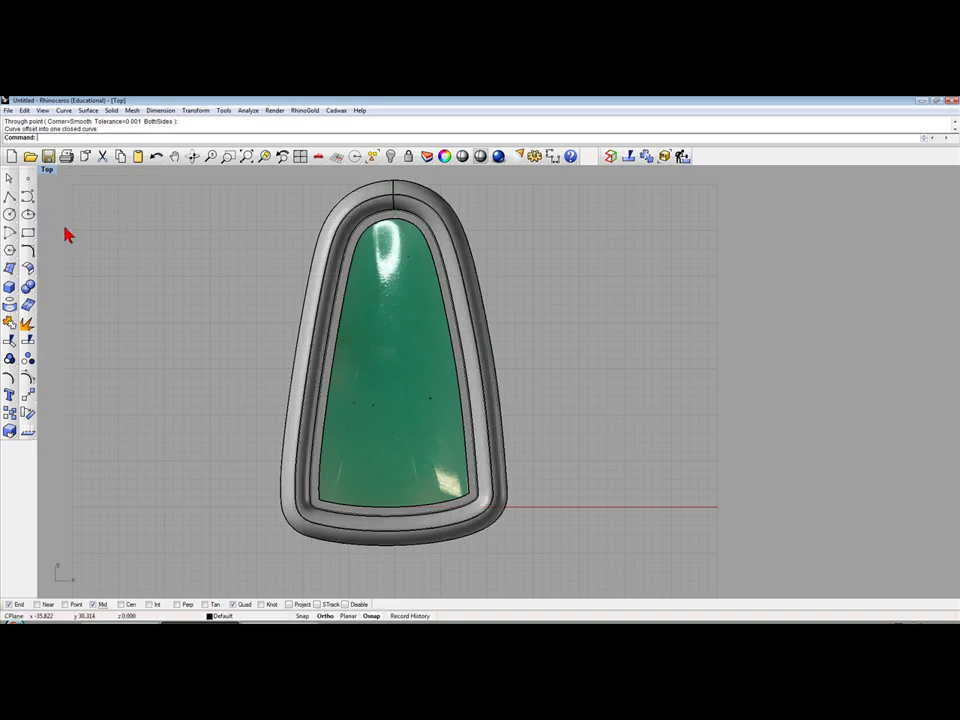
click(406, 340)
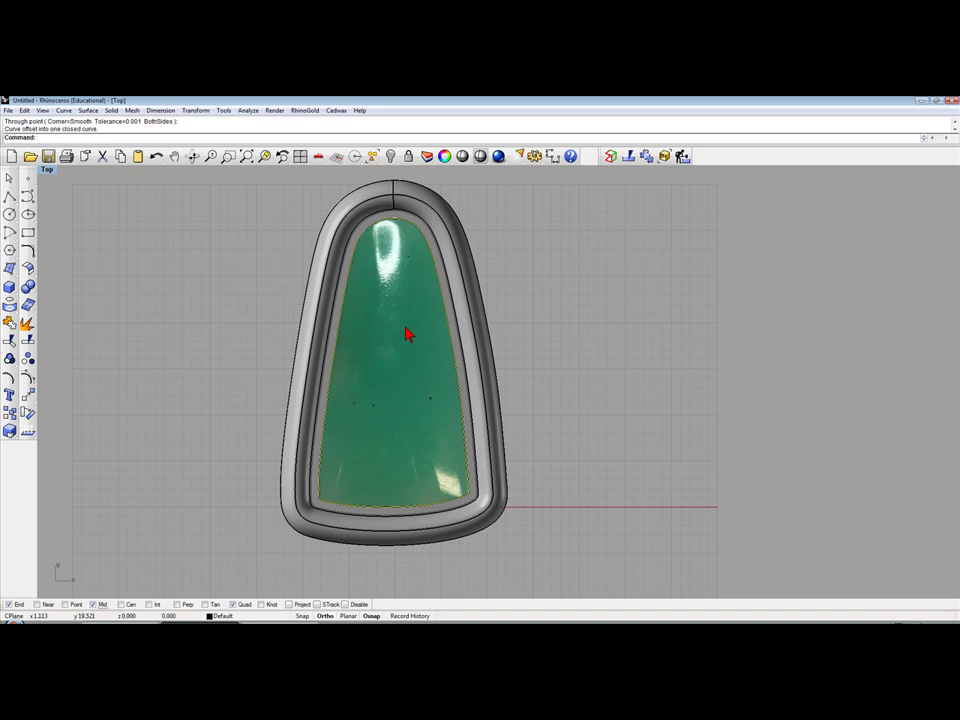
Step: Give the green cabochon's Basic material 70 transparency in Properties
click(575, 325)
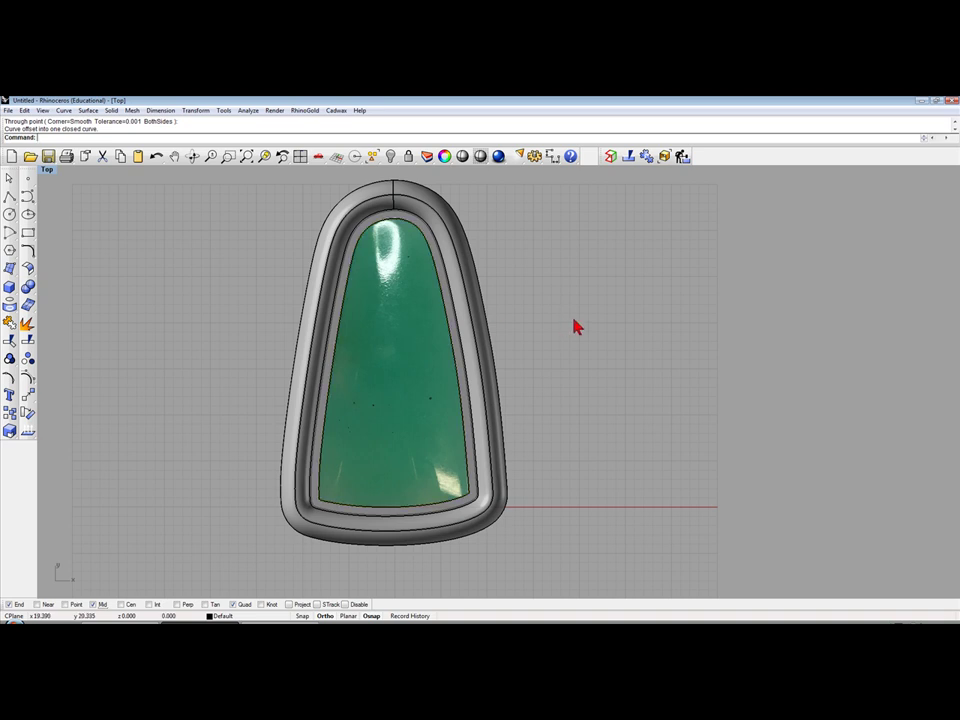
click(386, 310)
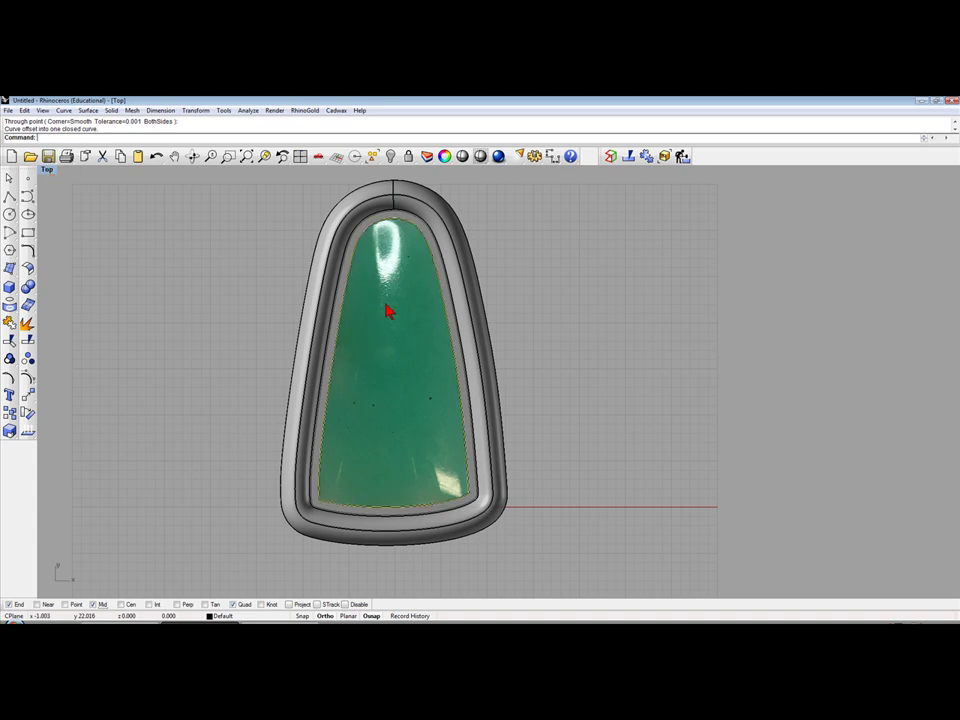
click(445, 157)
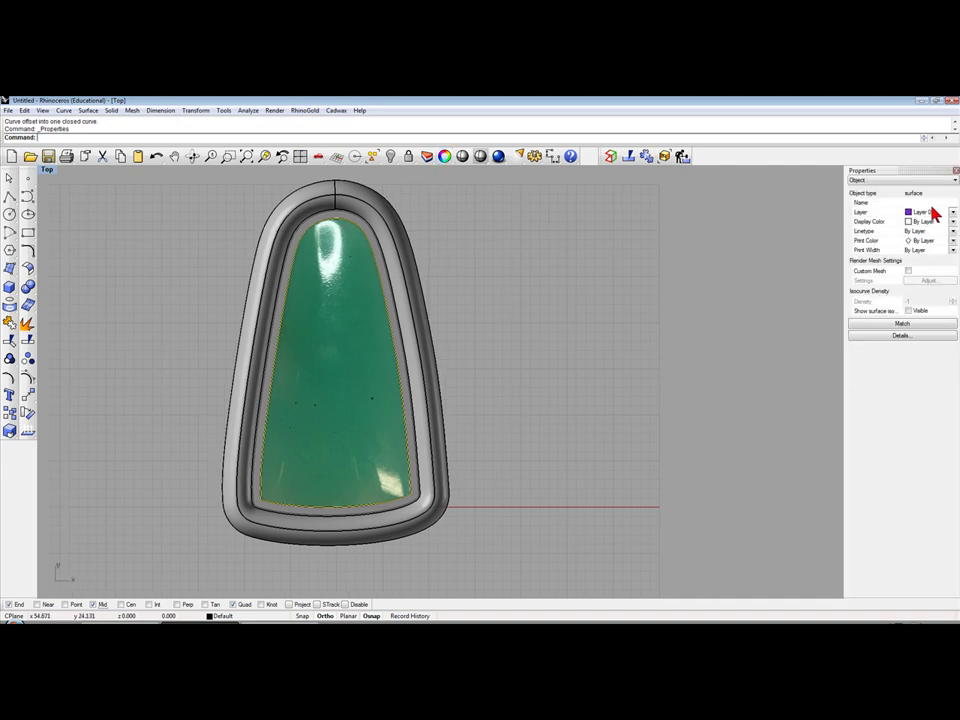
click(880, 181)
click(875, 198)
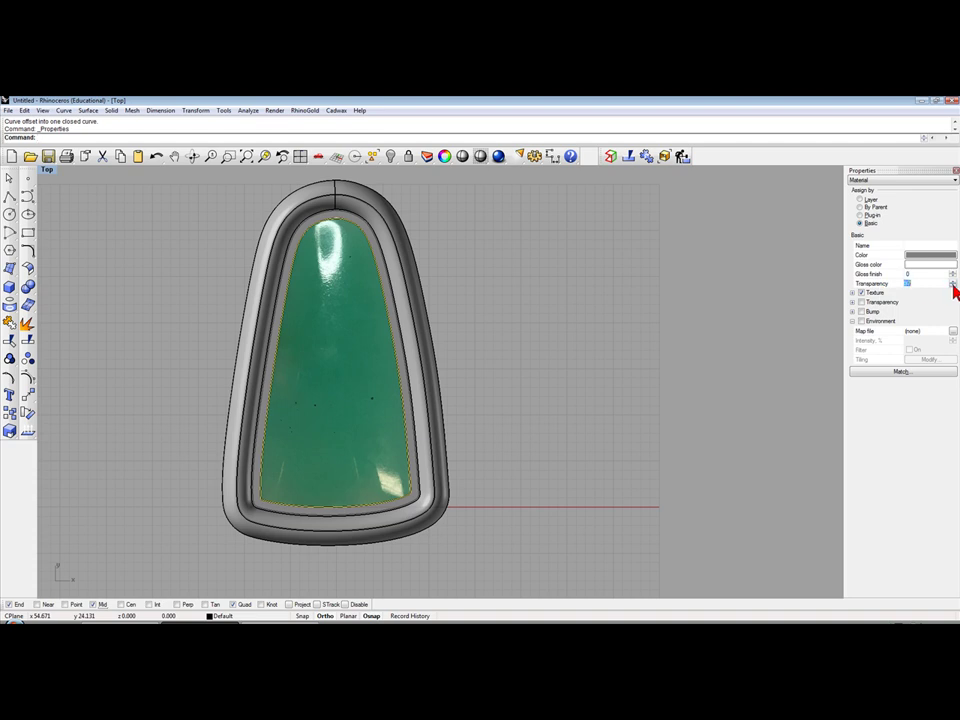
click(953, 285)
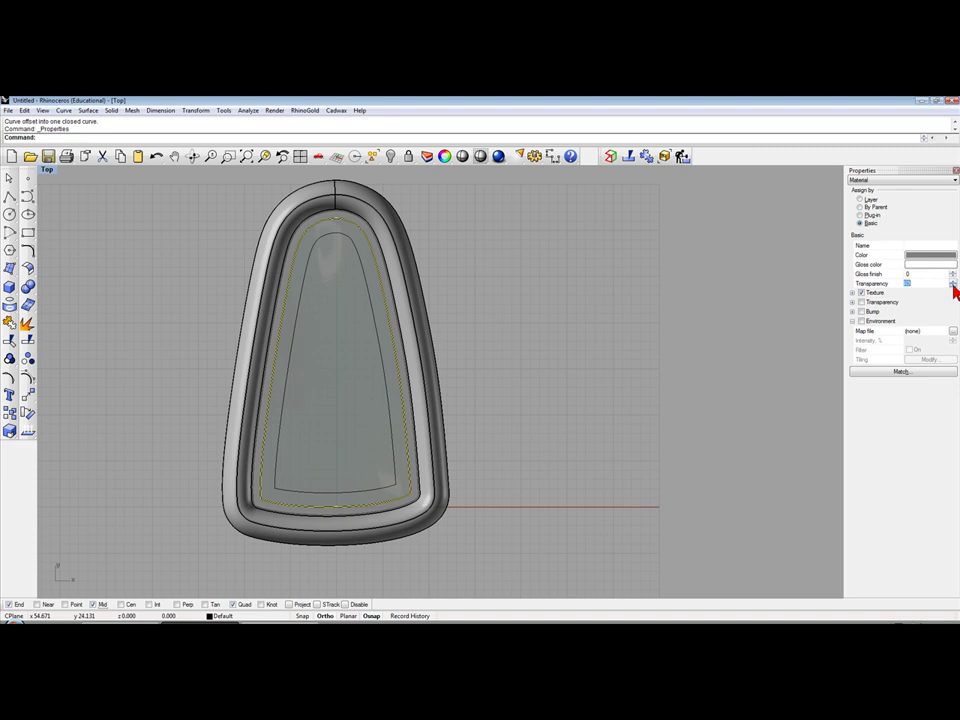
click(953, 286)
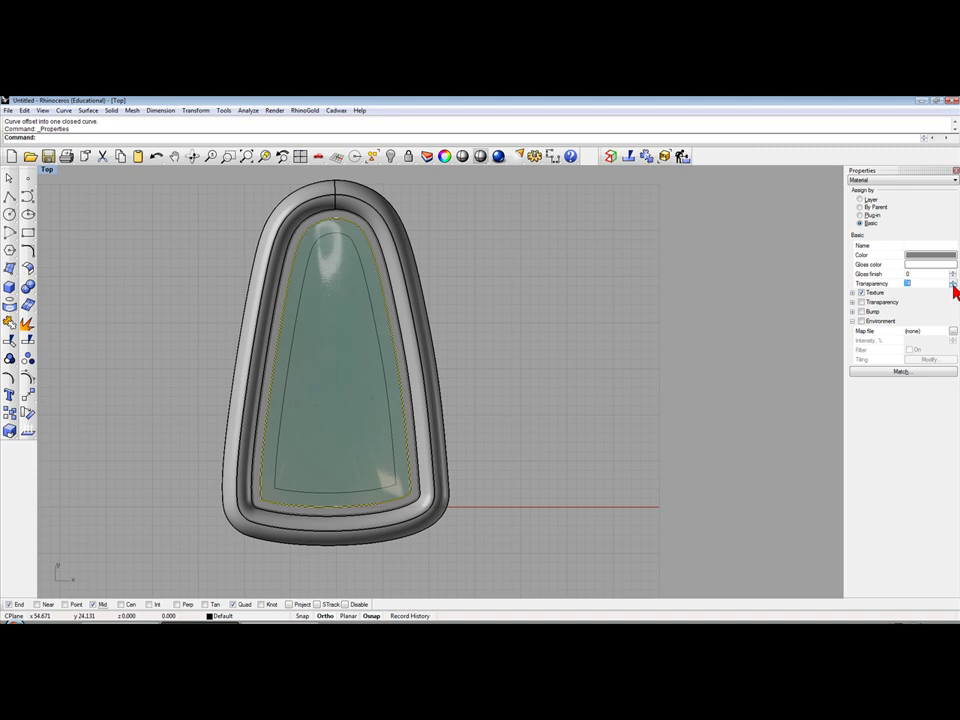
text(70)
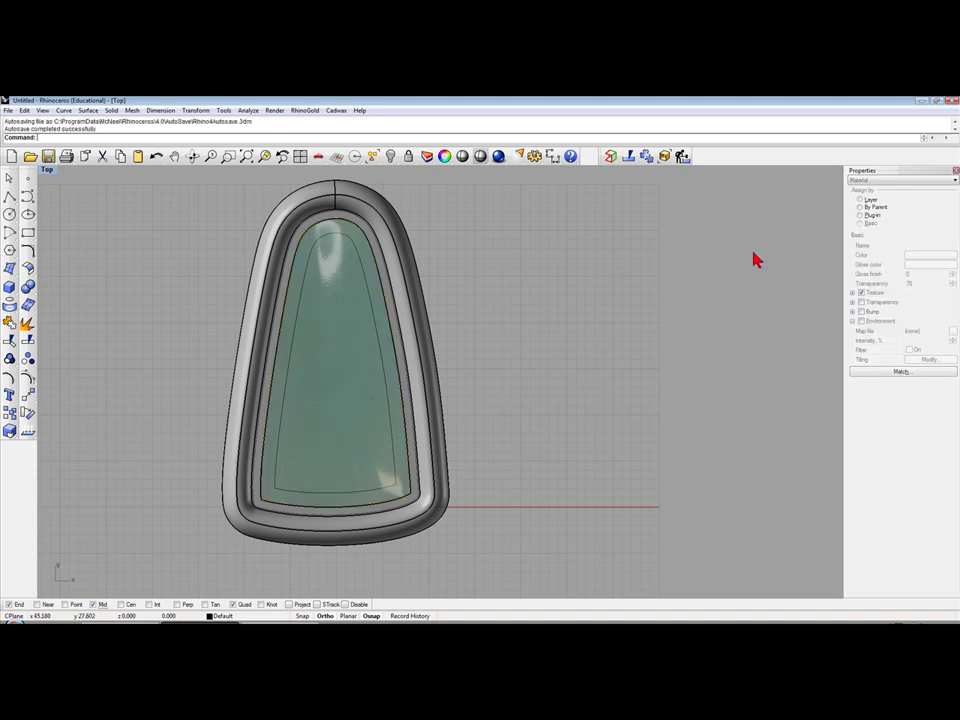
click(717, 282)
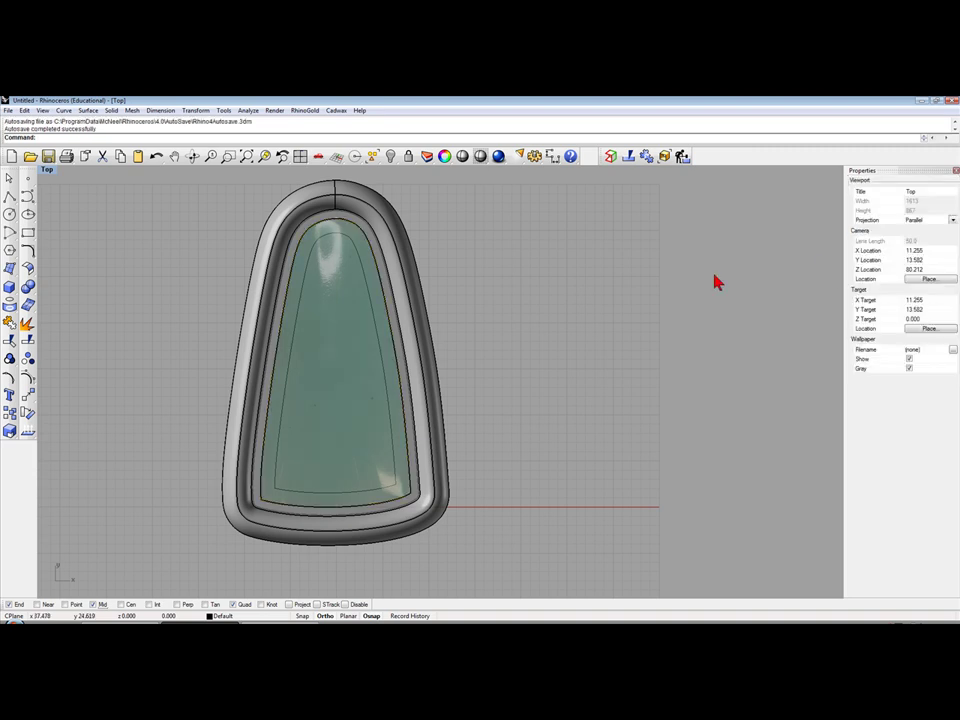
Step: Extrude the inner offset curve into a capped solid with BothSides=Yes in four-view layout
click(383, 360)
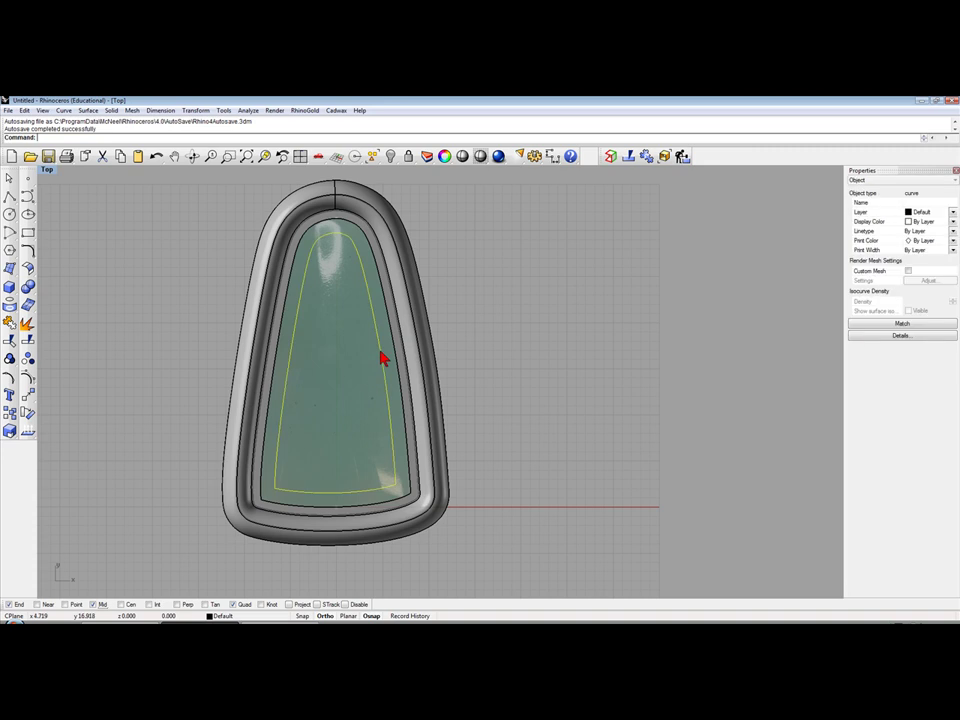
double_click(47, 170)
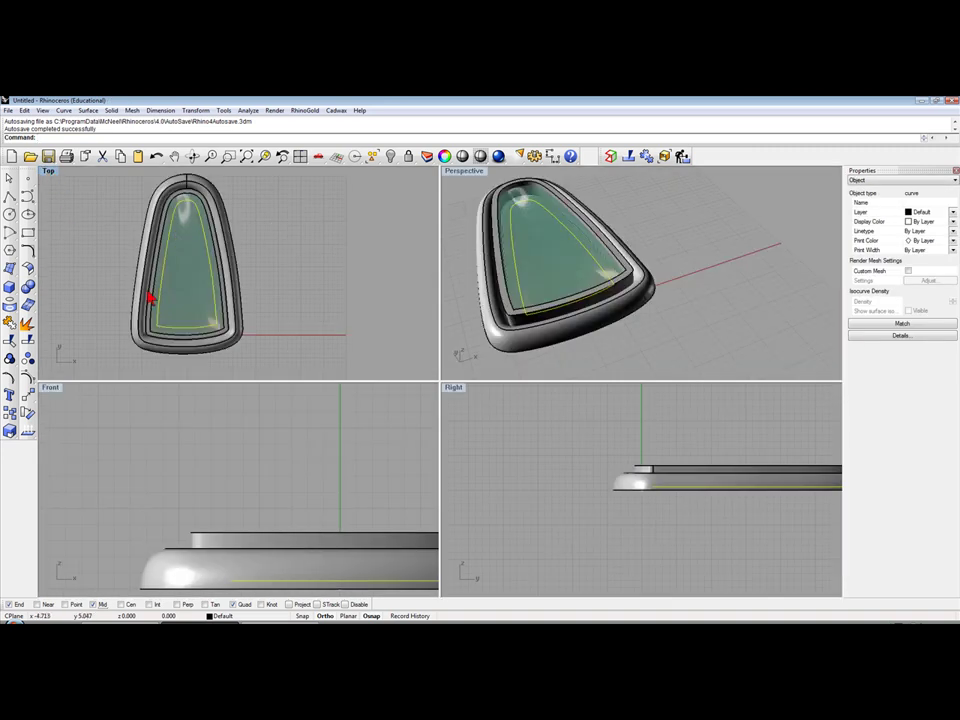
click(9, 287)
click(122, 320)
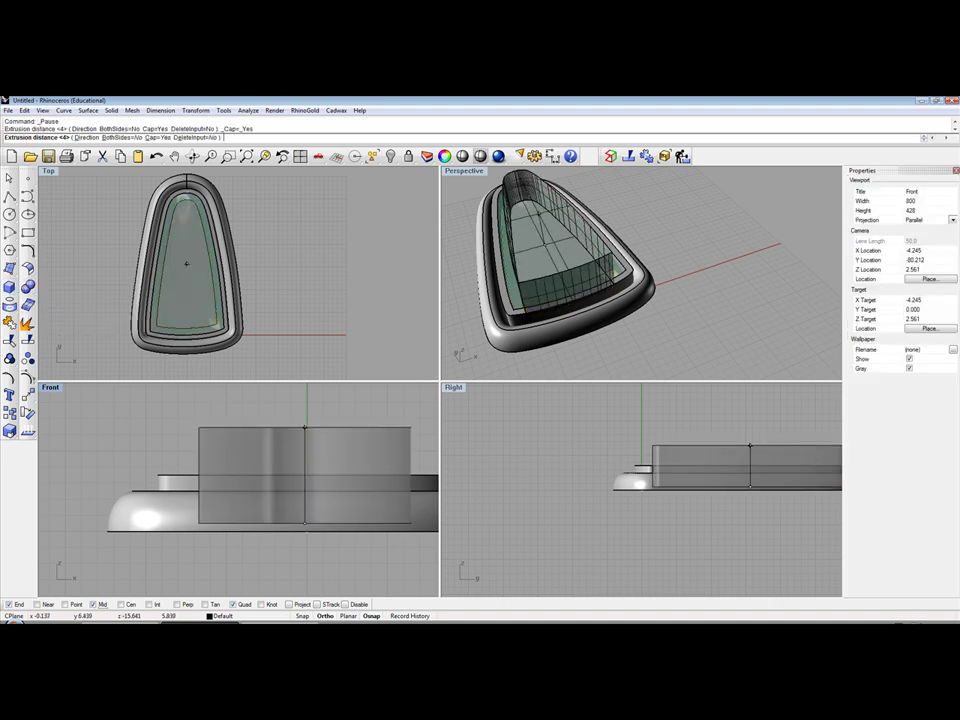
click(118, 138)
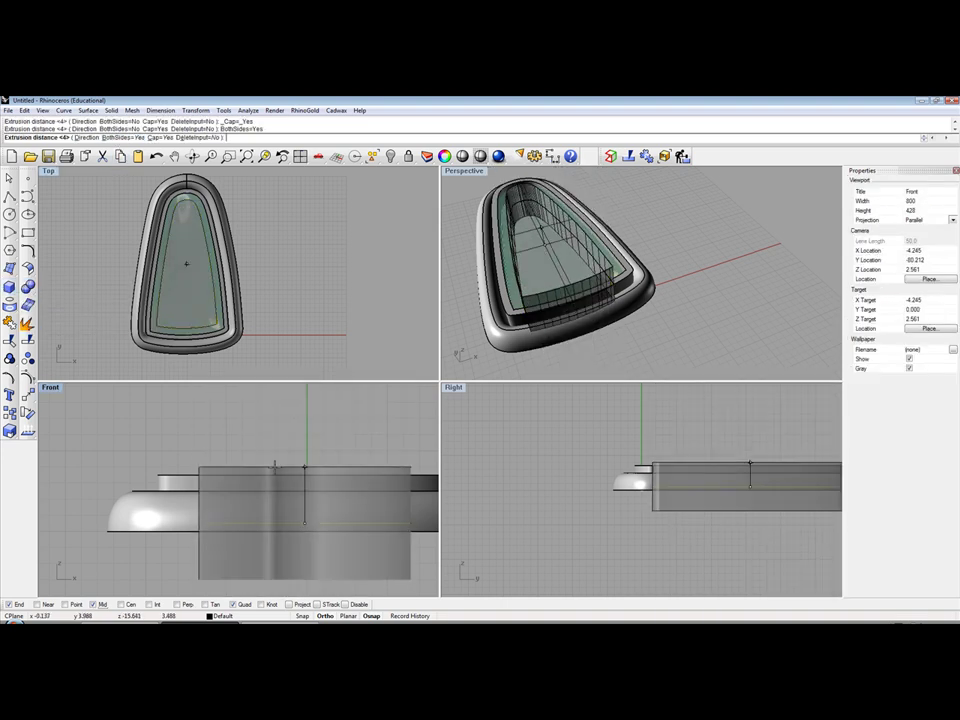
click(373, 381)
click(453, 303)
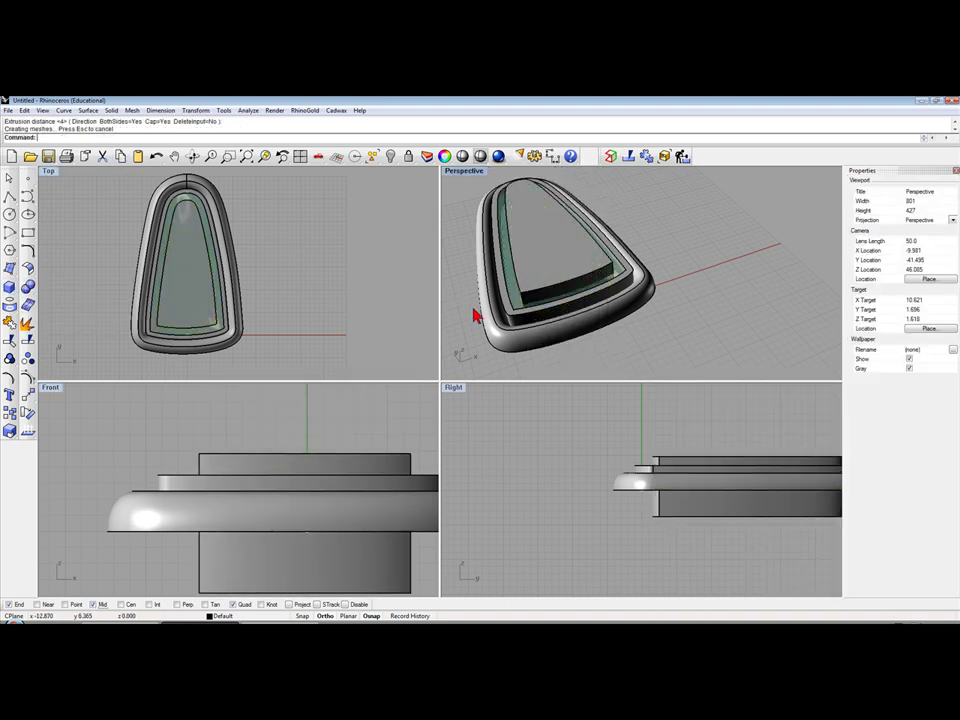
Step: Hide the outer bezel piece
mouse_move(476, 321)
right_down()
mouse_move(498, 172)
mouse_move(476, 296)
right_up()
click(487, 306)
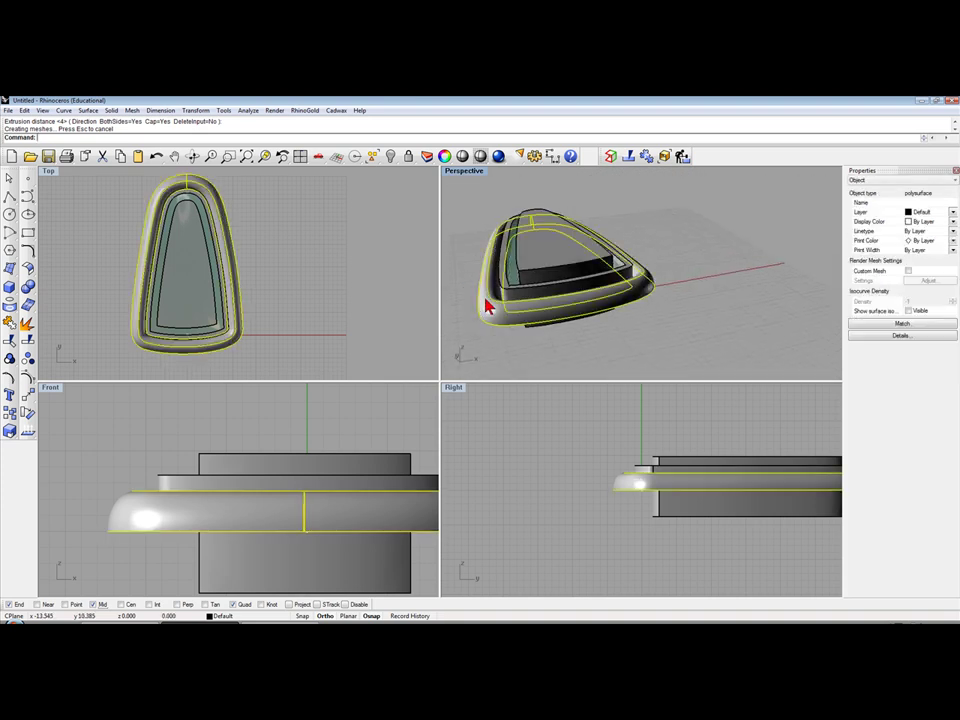
click(393, 162)
Step: Try moving the bezel ring to the right, then undo the move
mouse_move(507, 300)
right_down()
mouse_move(541, 272)
mouse_move(561, 315)
right_up()
click(548, 316)
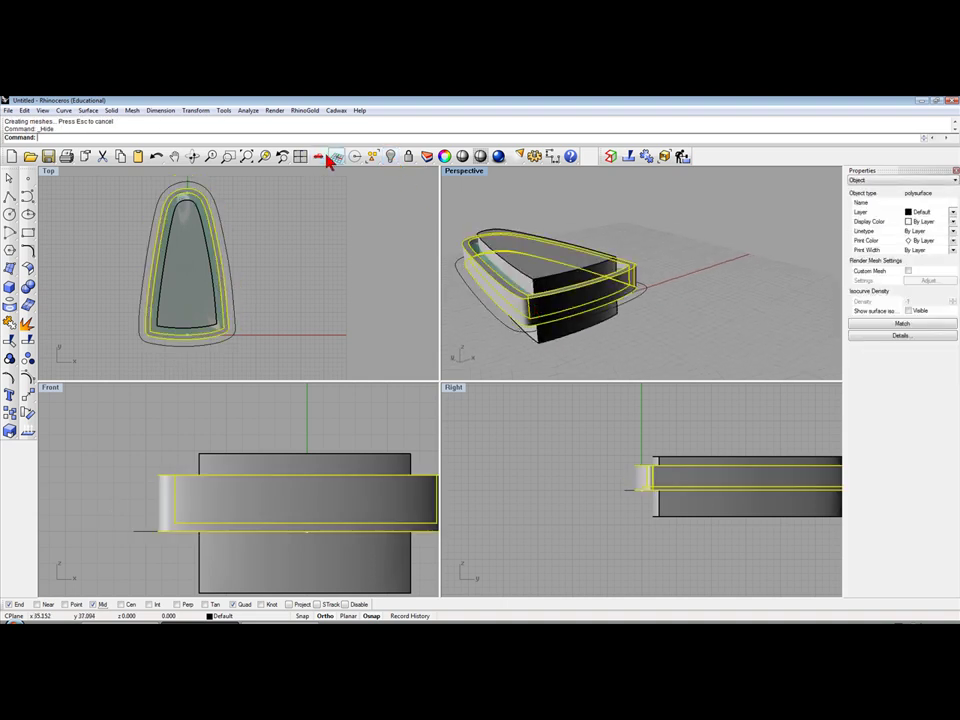
drag(484, 268, 558, 252)
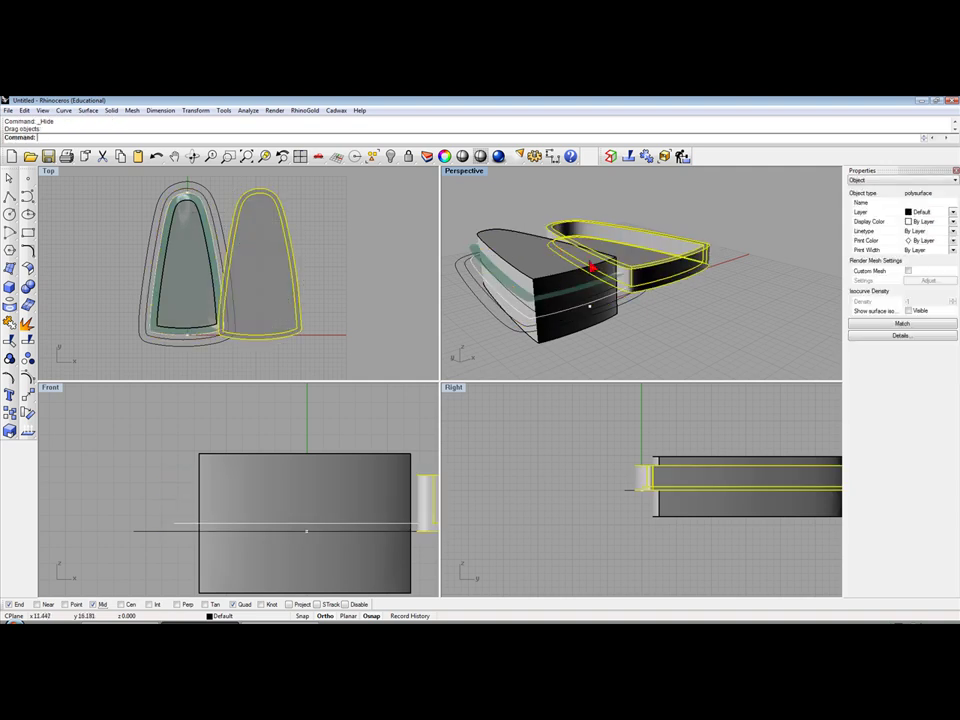
click(735, 302)
right_drag(735, 302, 716, 284)
key(ctrl+z)
Step: Boolean-subtract the inner solid from the bezel ring to open the tray floor
click(461, 242)
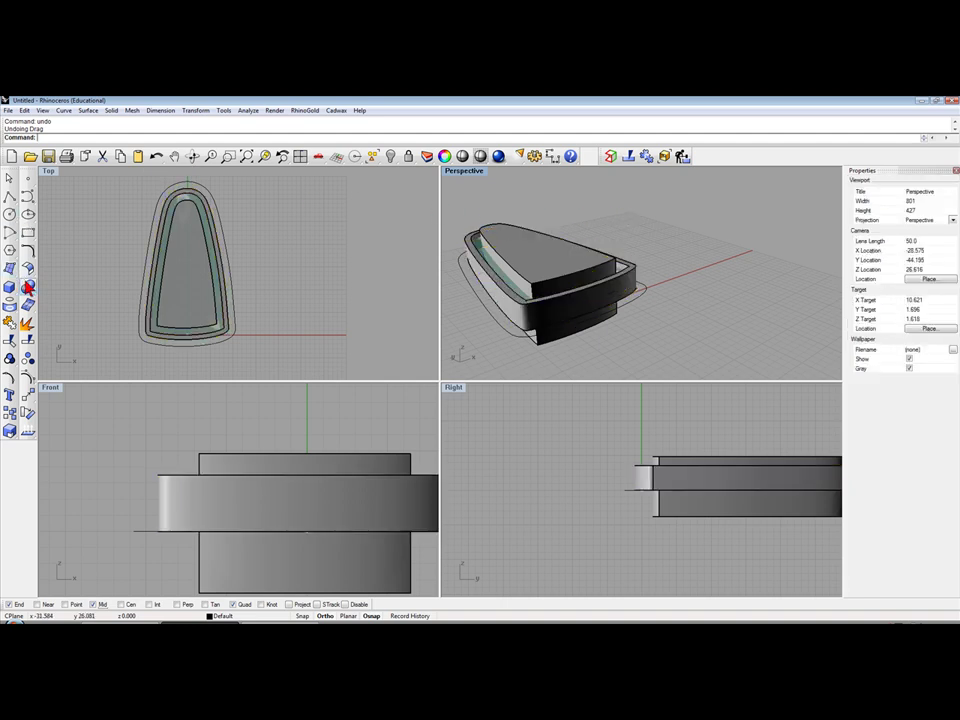
click(27, 287)
click(66, 299)
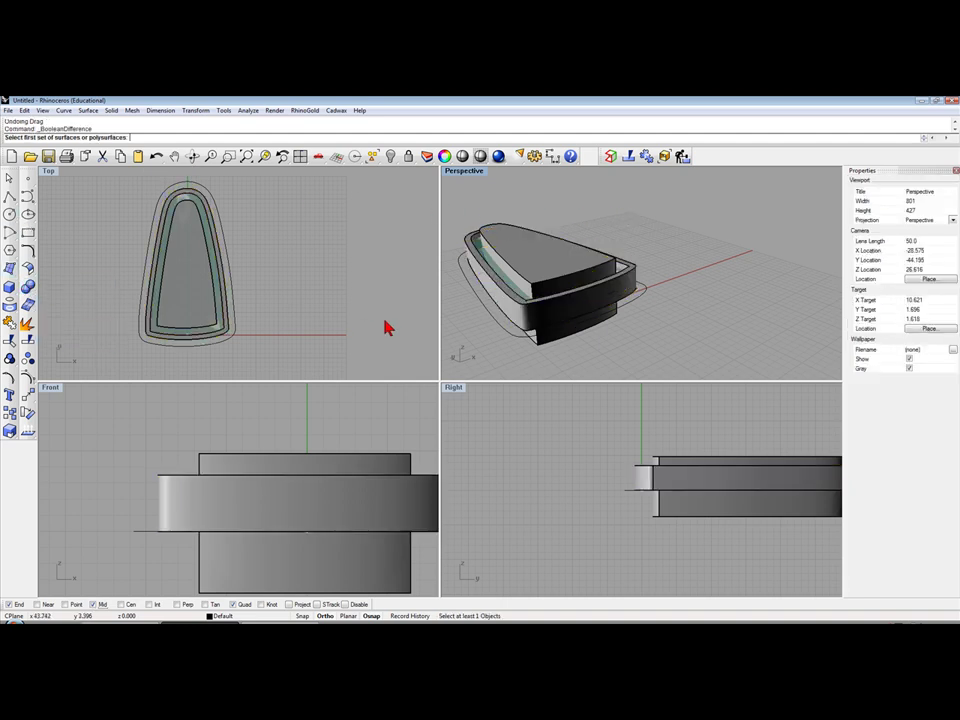
click(525, 318)
key(Return)
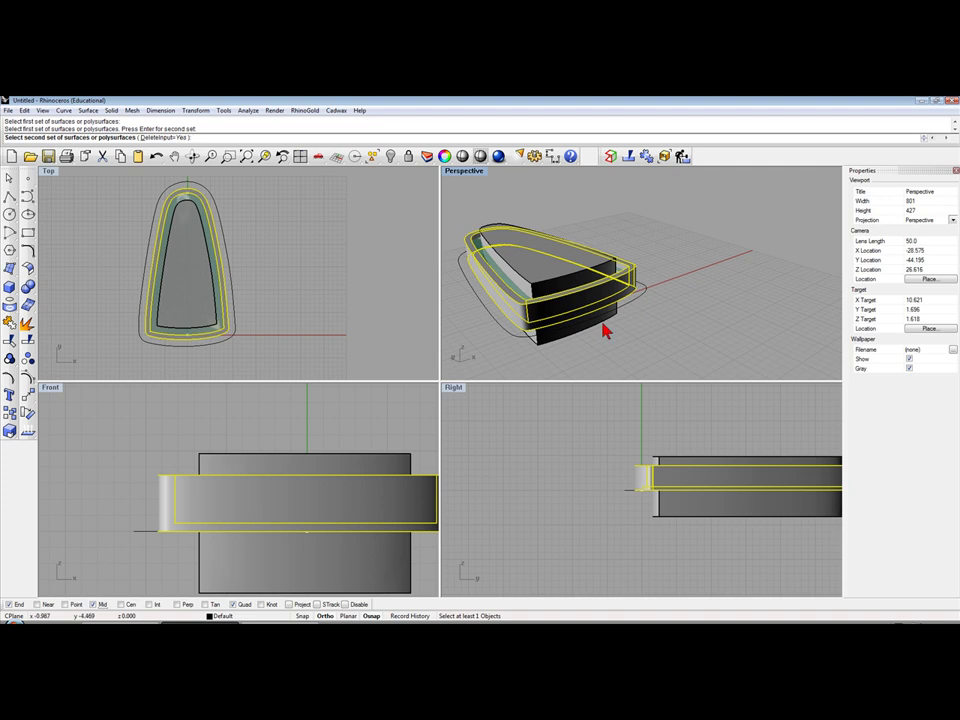
click(605, 330)
key(Return)
right_drag(604, 326, 640, 420)
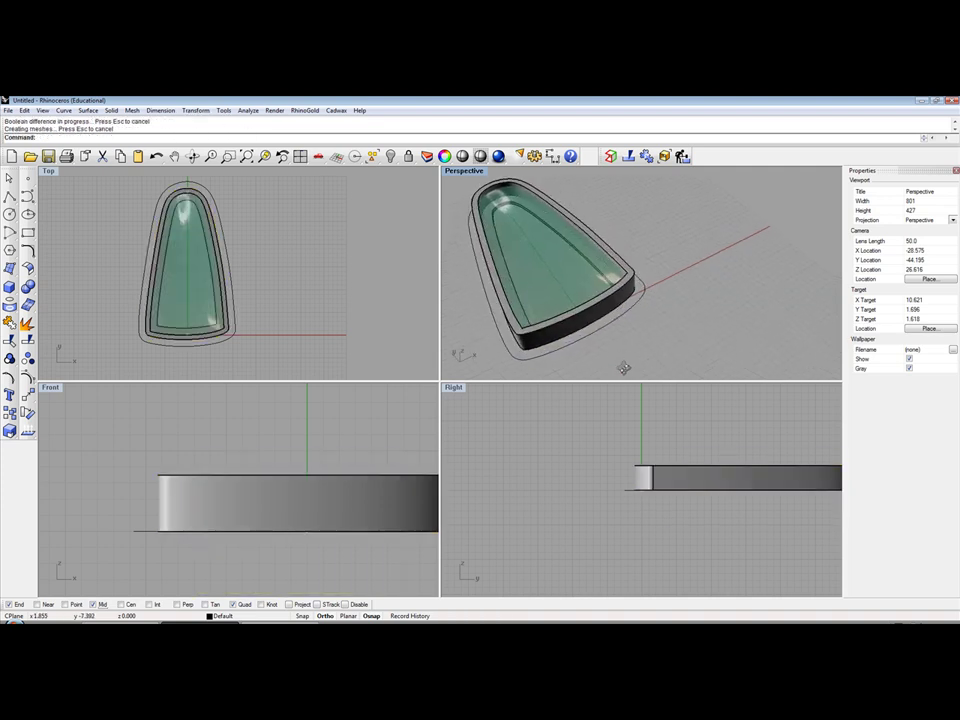
Step: Undo pulling the green stone surface out, close Properties, and restore four viewports
drag(568, 266, 677, 223)
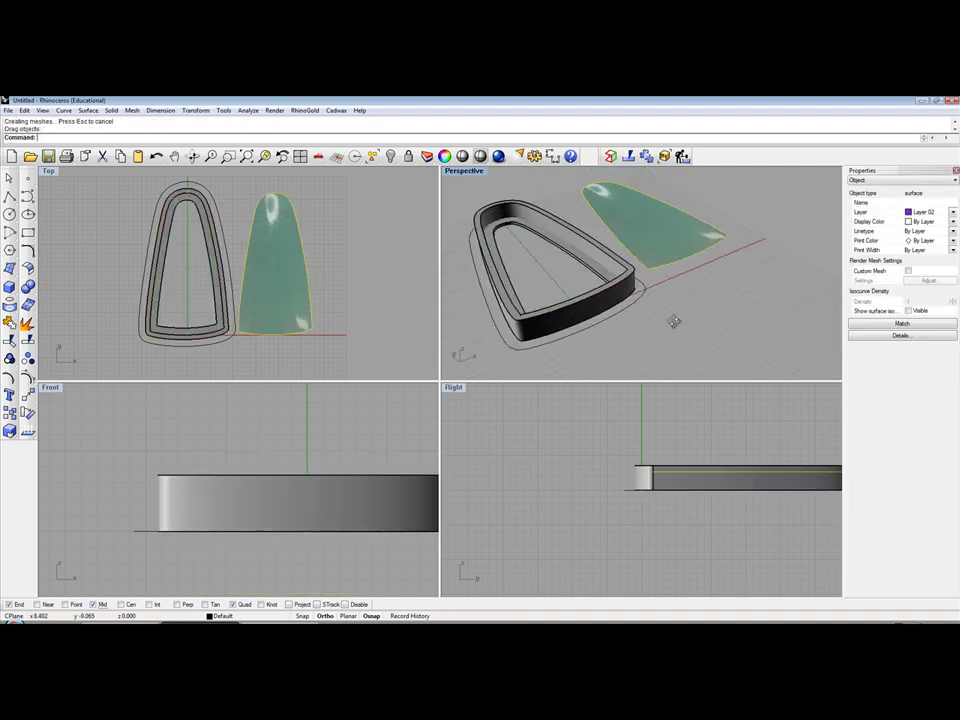
right_drag(675, 307, 457, 172)
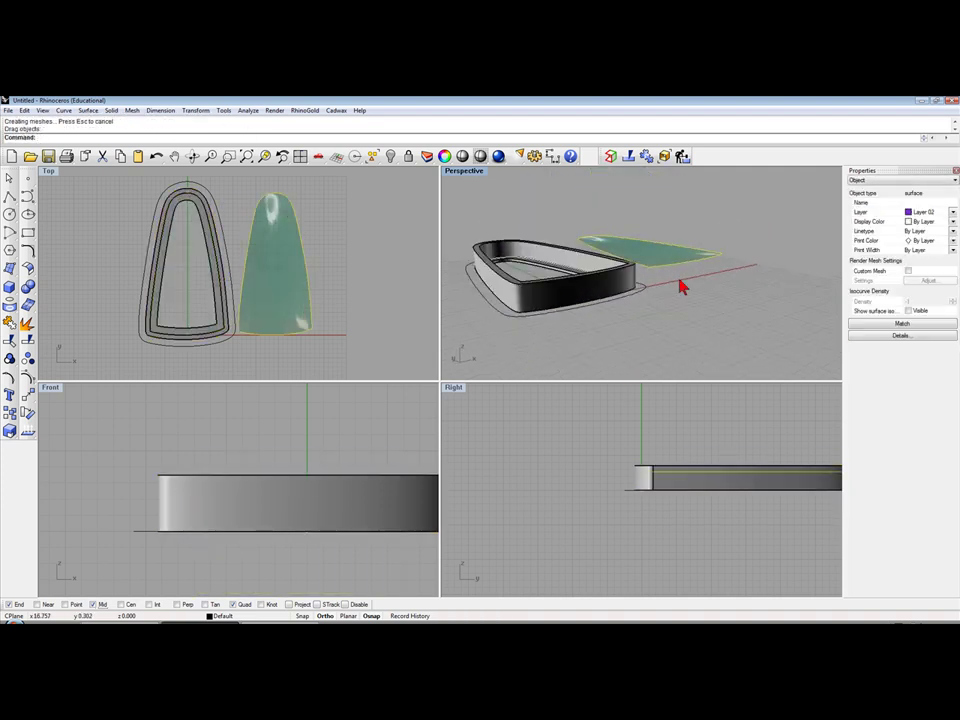
double_click(455, 190)
key(Escape)
scroll(435, 296, down, 3)
scroll(416, 326, up, 2)
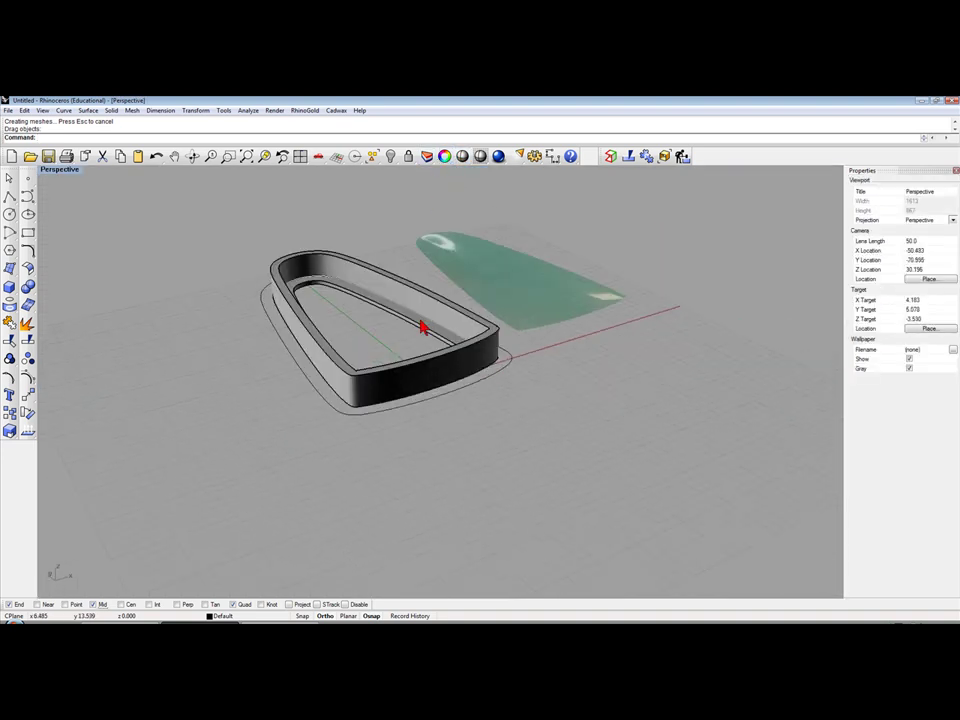
scroll(410, 326, up, 3)
scroll(405, 315, up, 3)
scroll(401, 304, up, 2)
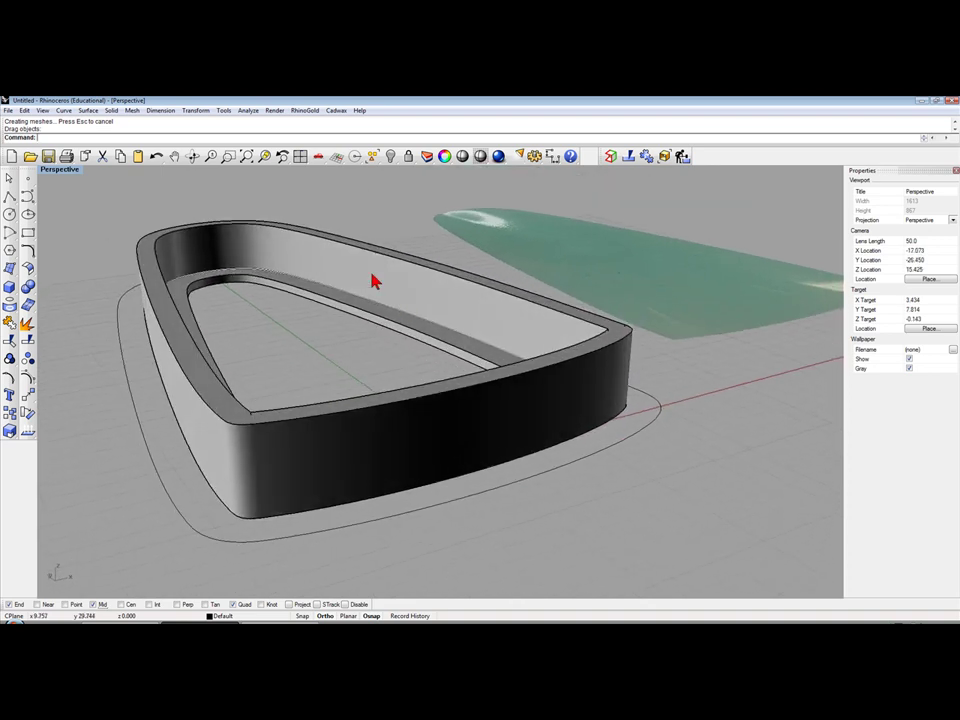
click(156, 156)
click(632, 275)
click(955, 171)
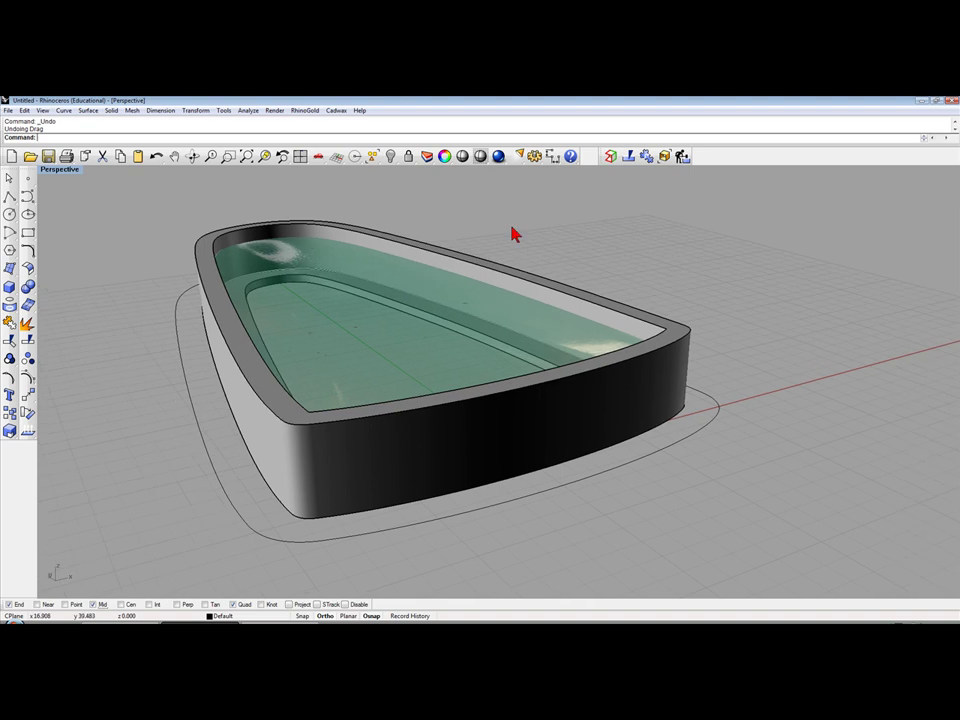
double_click(61, 171)
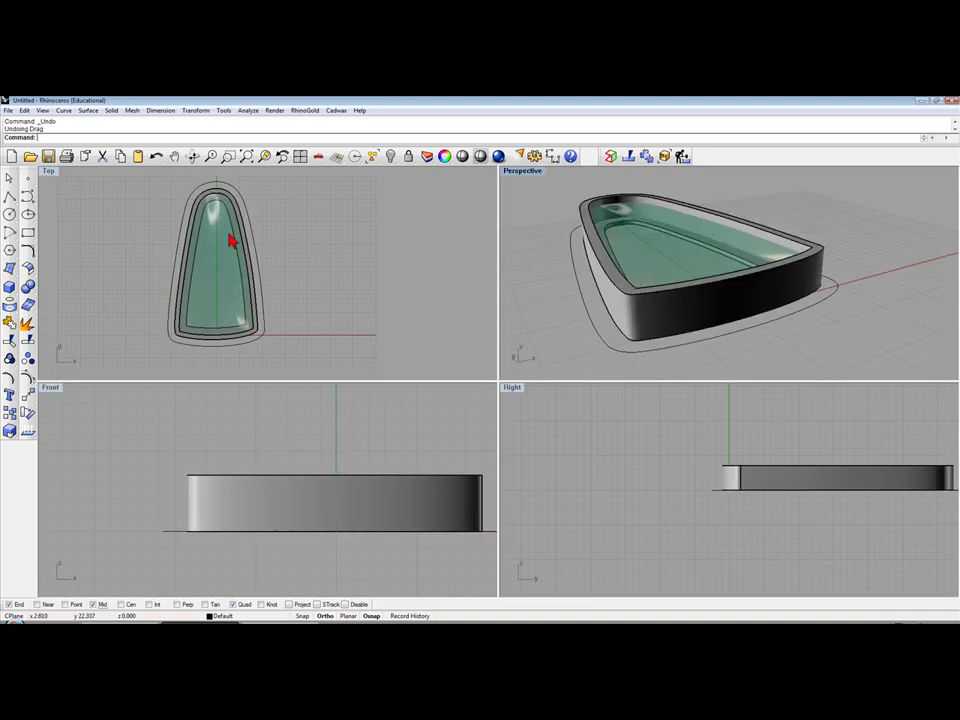
Step: Show the hidden base solid, then select all curves, cut and paste them back
click(391, 157)
scroll(330, 230, down, 3)
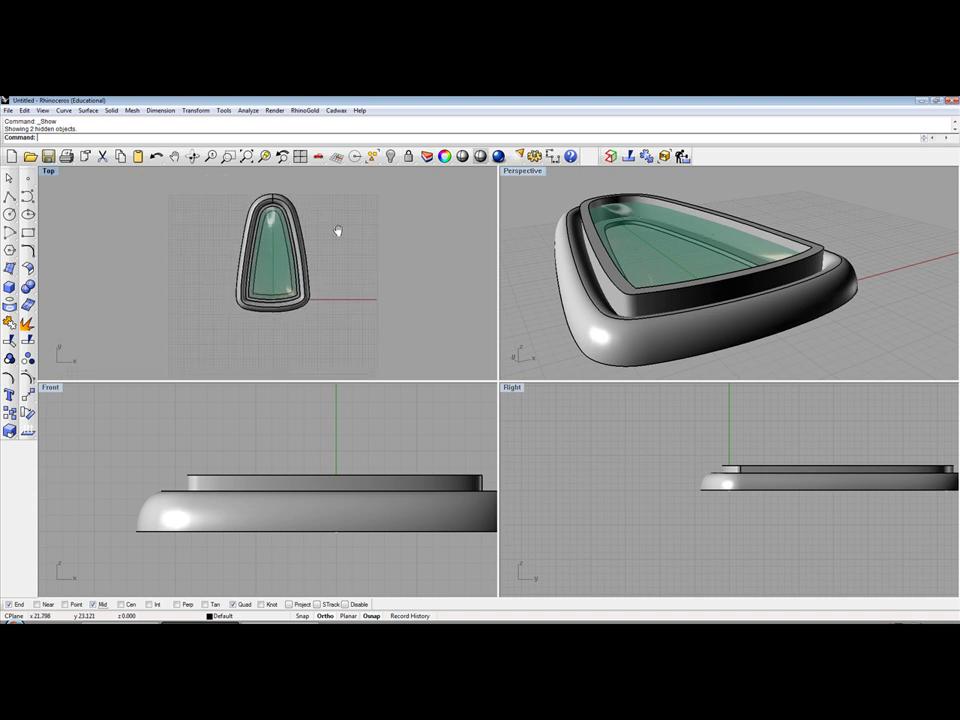
click(372, 157)
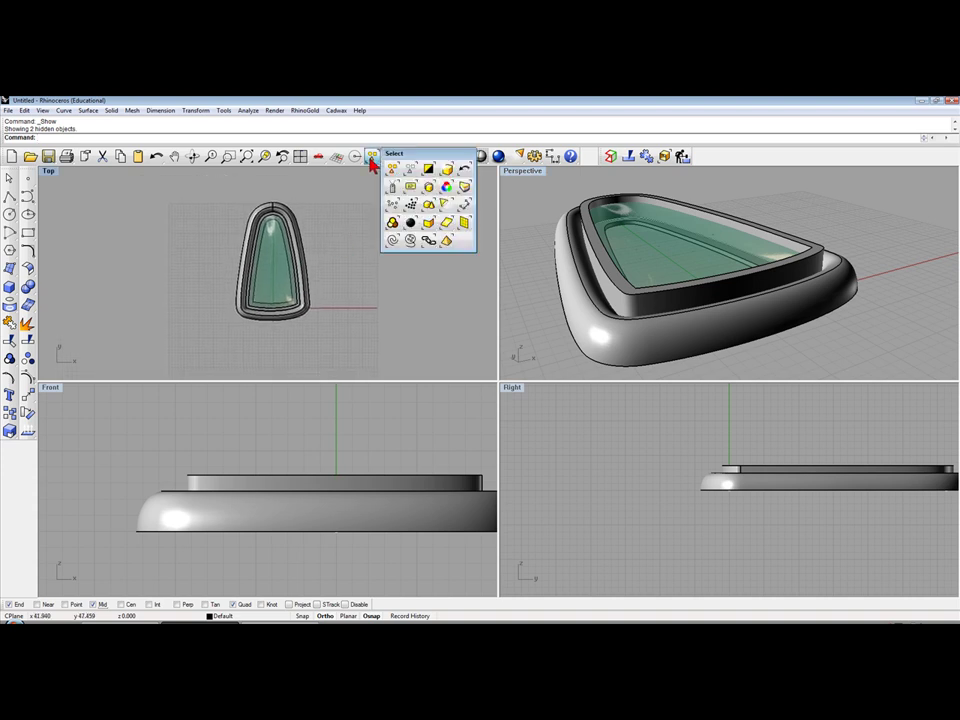
click(391, 241)
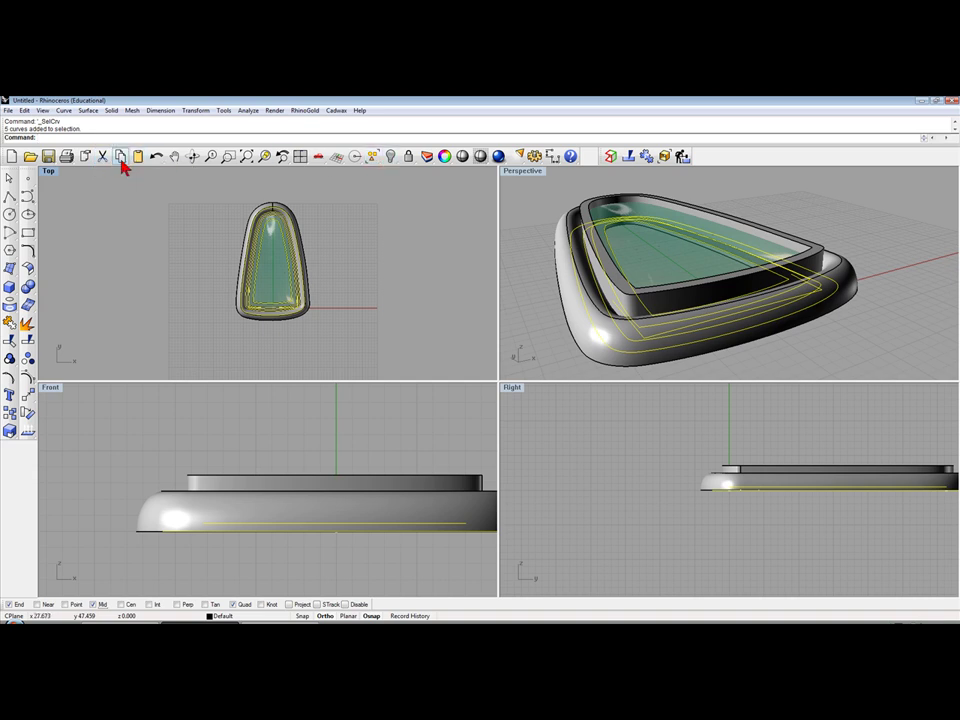
click(104, 158)
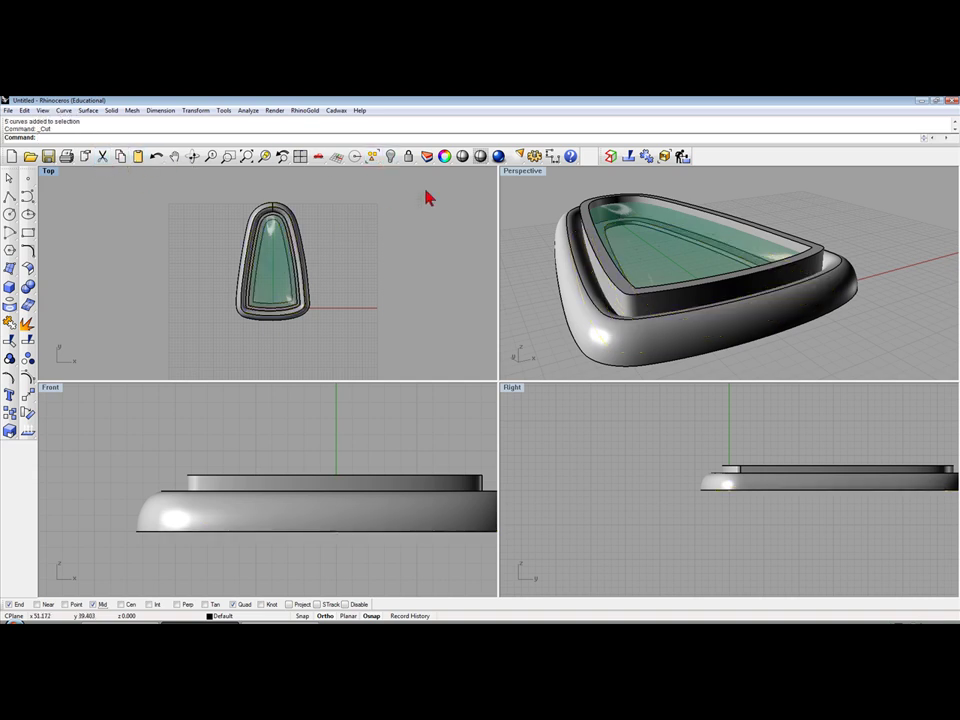
key(ctrl+v)
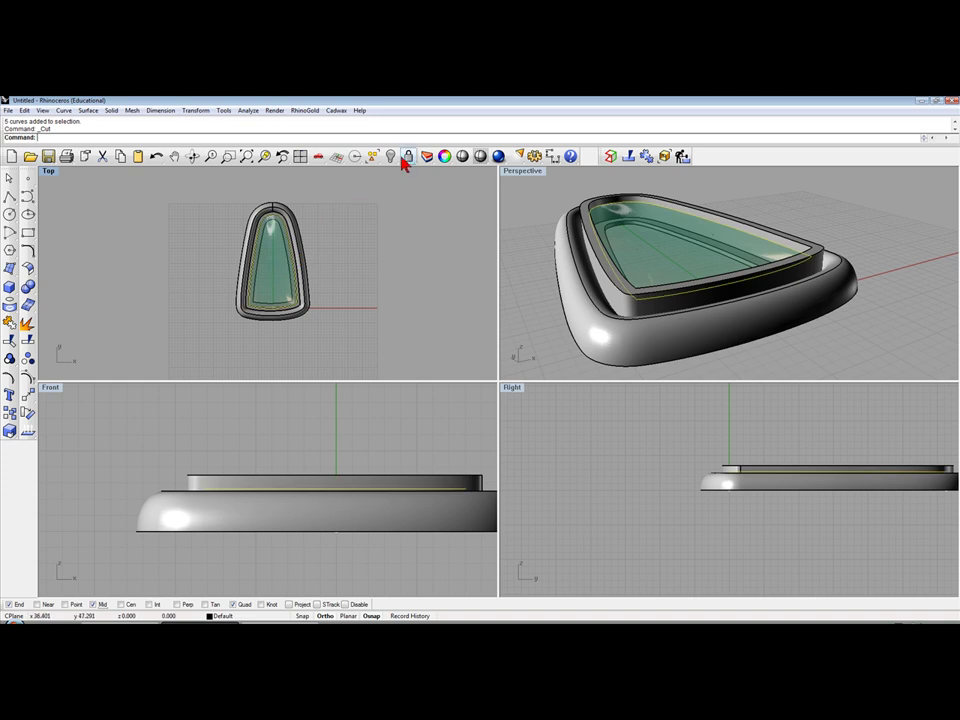
Step: Set the stone surface's material transparency to 100, then back to 0 for opaque green
click(444, 157)
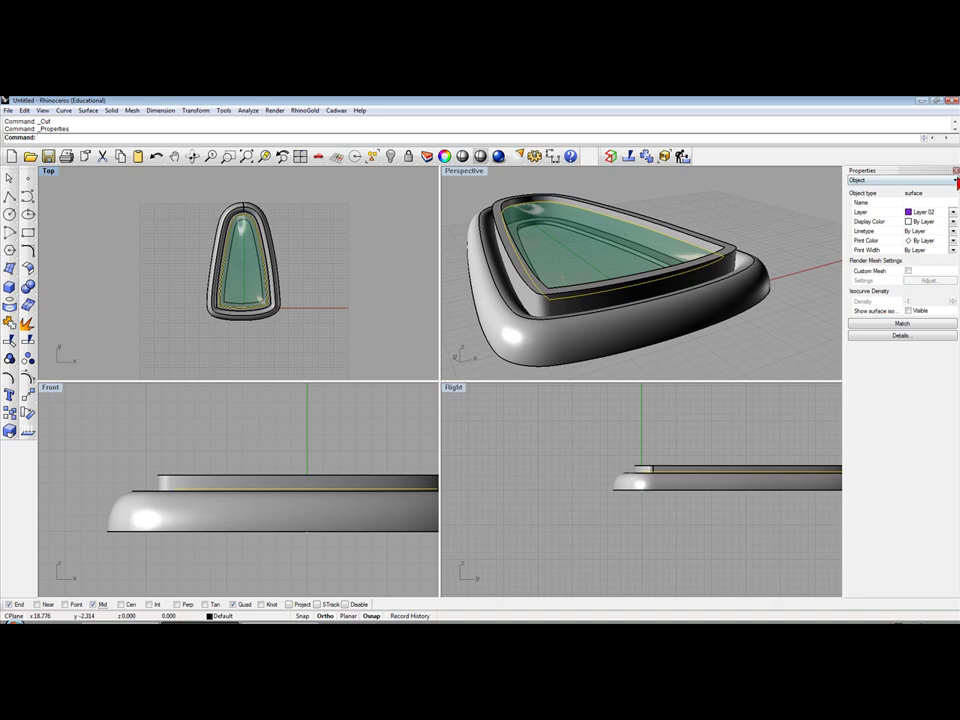
click(957, 182)
click(868, 198)
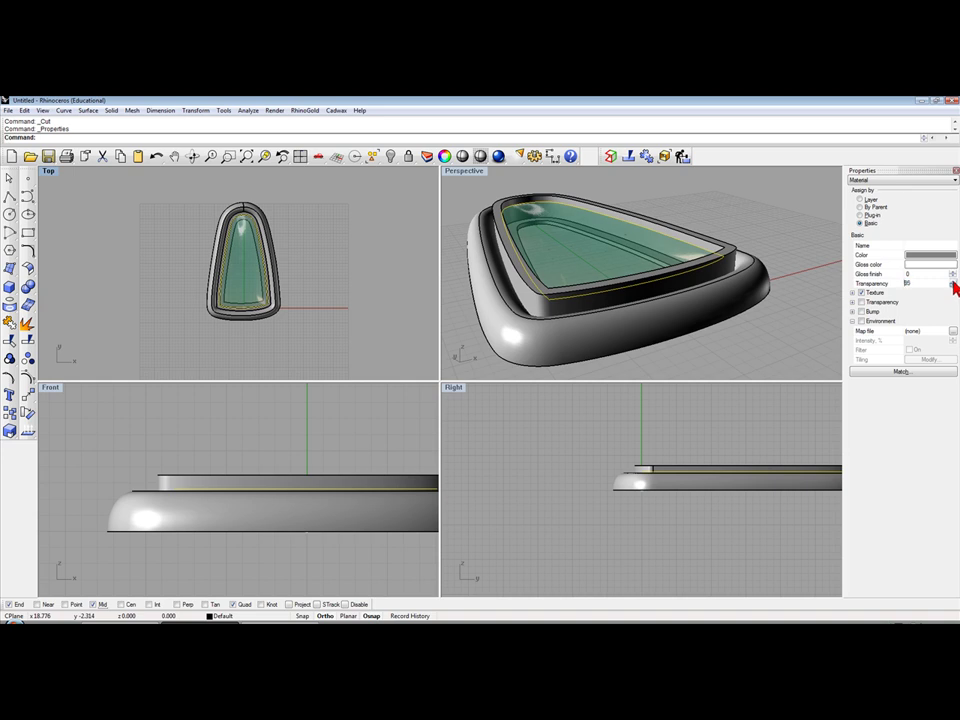
click(952, 285)
click(952, 285)
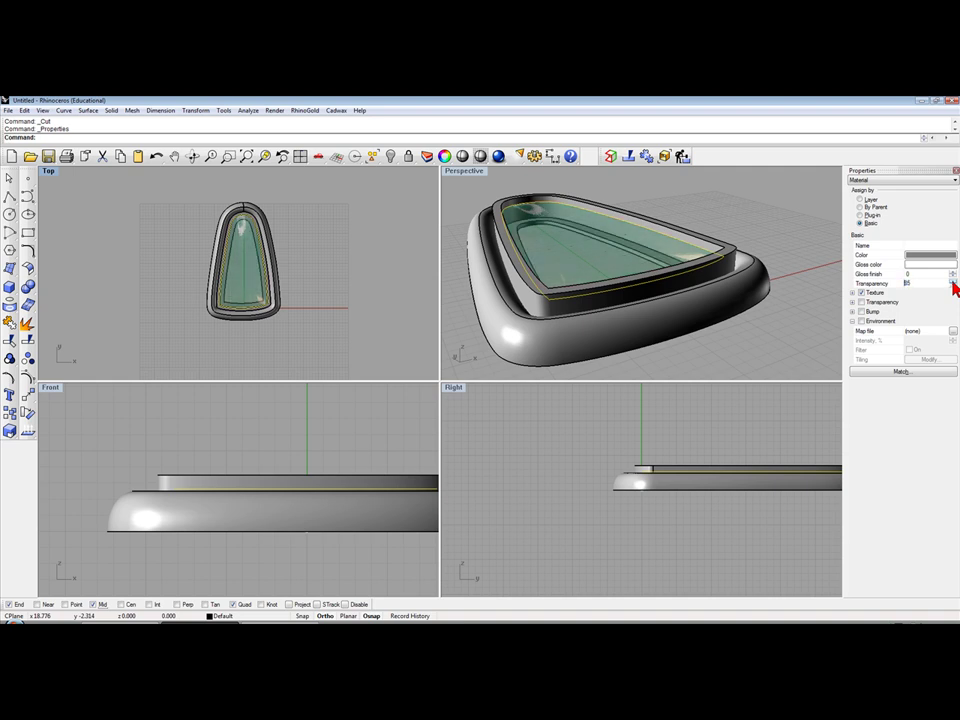
click(952, 285)
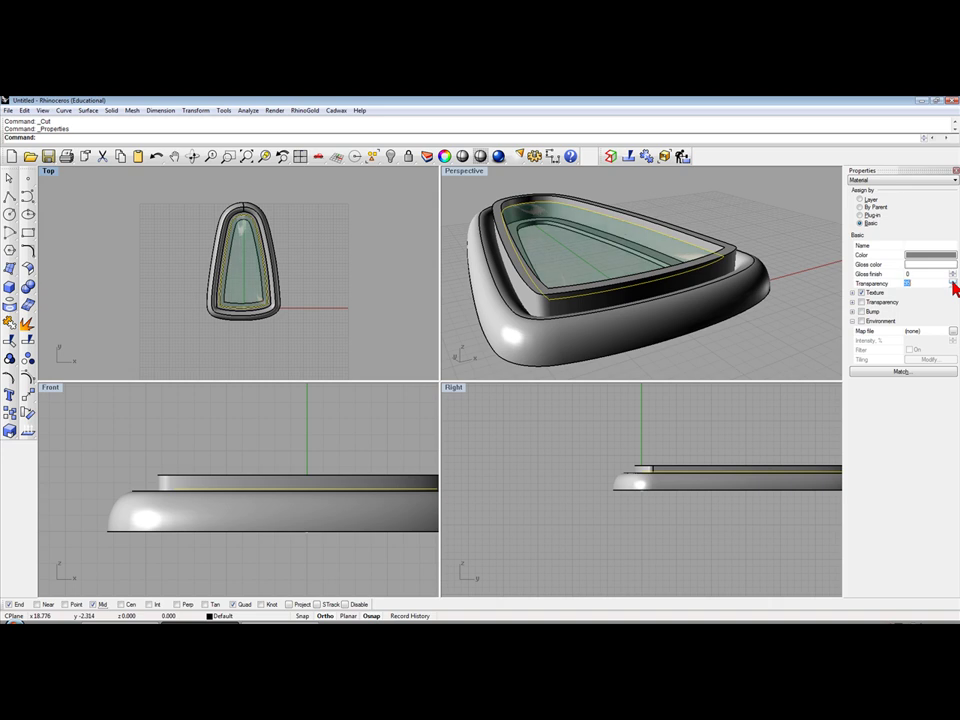
click(952, 285)
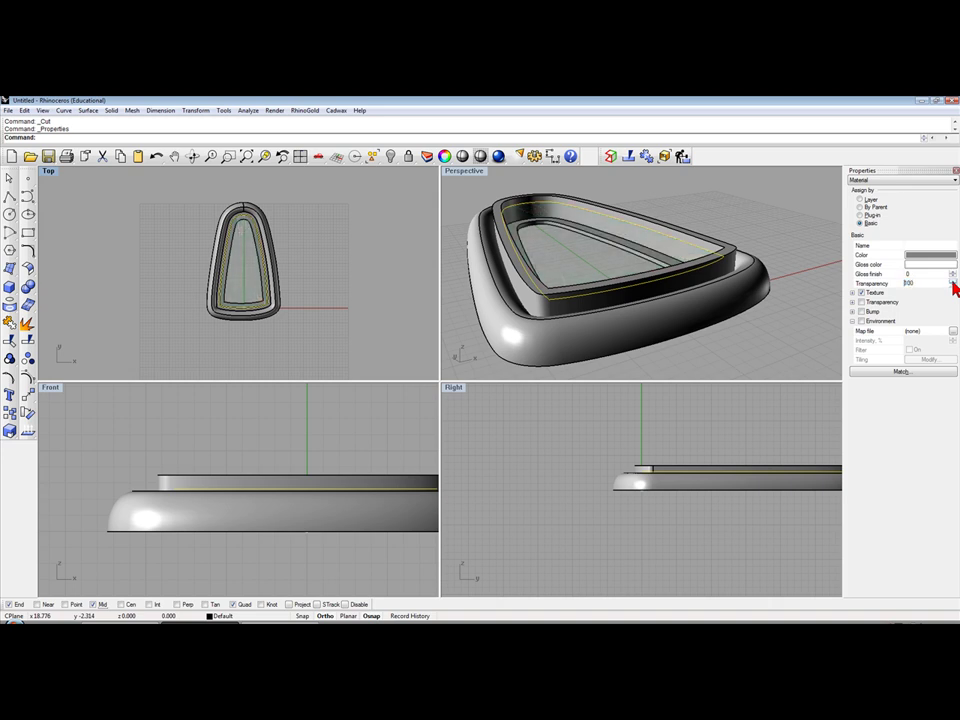
click(799, 222)
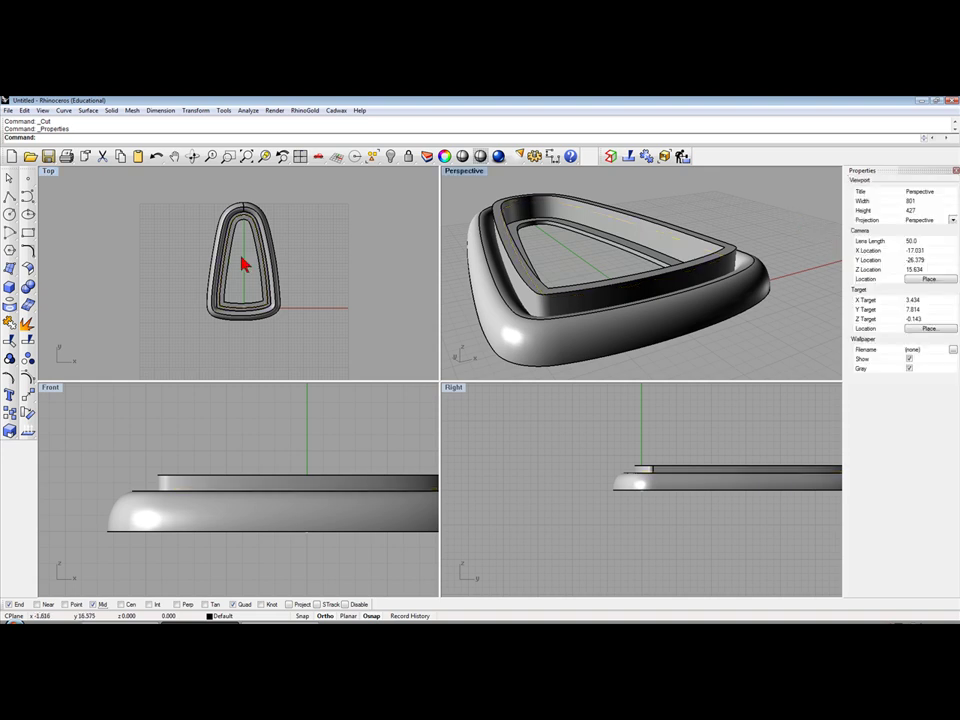
click(579, 259)
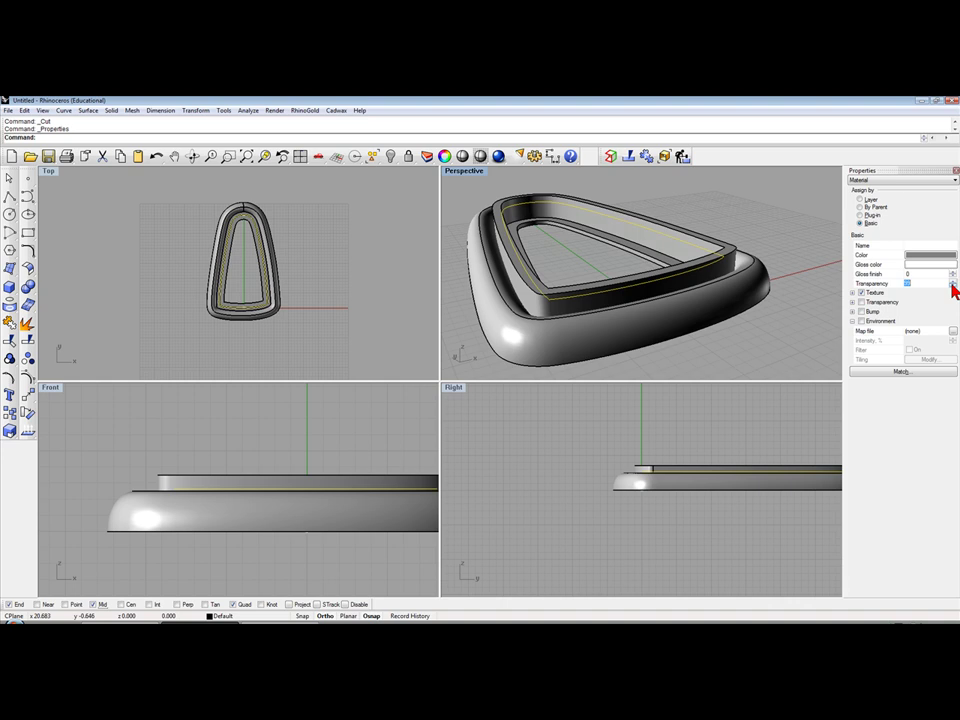
key(Return)
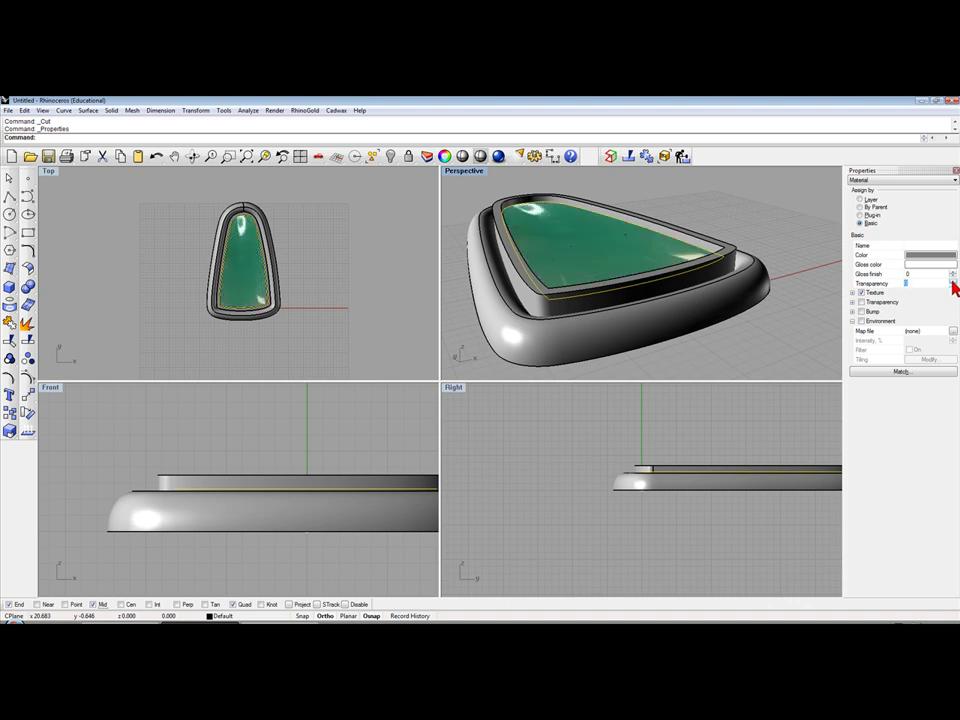
click(746, 210)
scroll(746, 210, up, 3)
Step: Close the Properties panel and reframe the Top and Perspective views
click(956, 170)
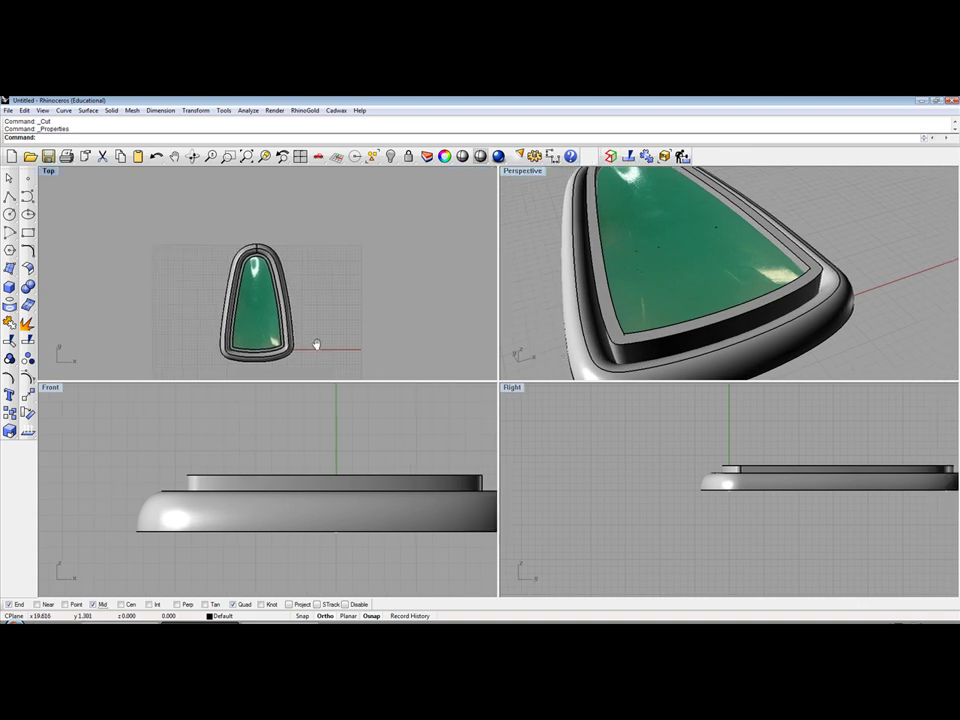
right_drag(332, 305, 310, 326)
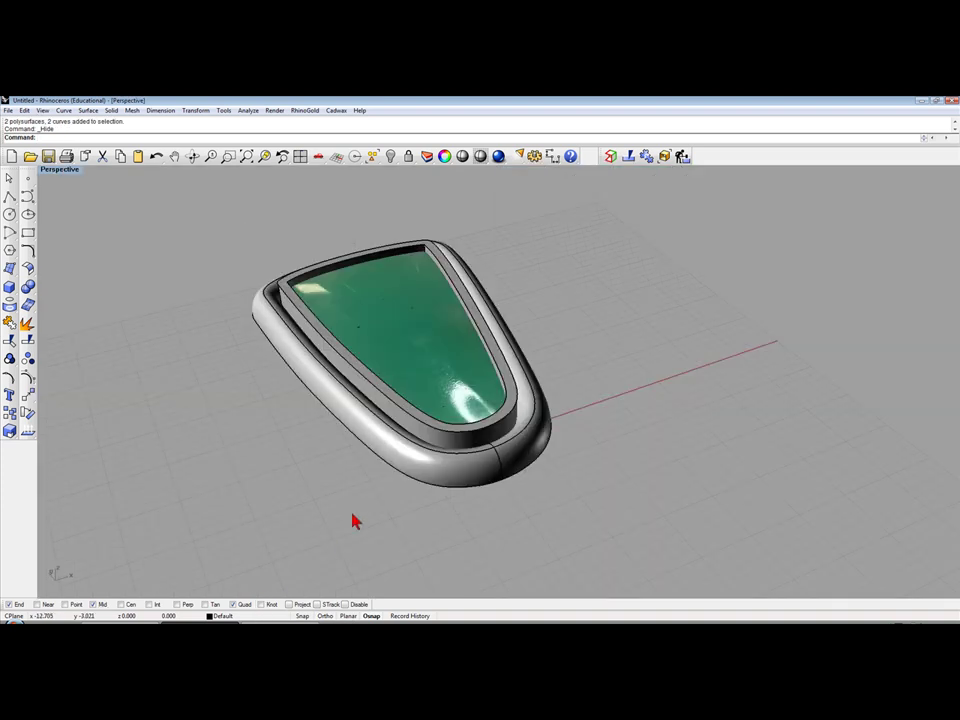
right_drag(354, 519, 349, 519)
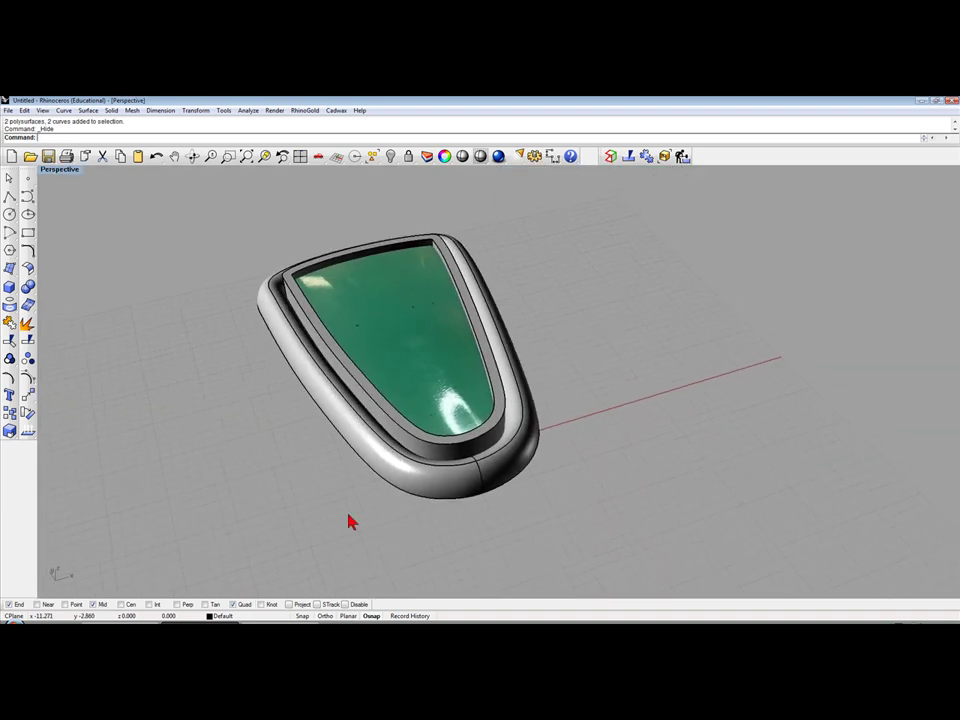
Step: Apply Chamfer Edge to the bezel's inner top edge loop around the green stone
click(29, 271)
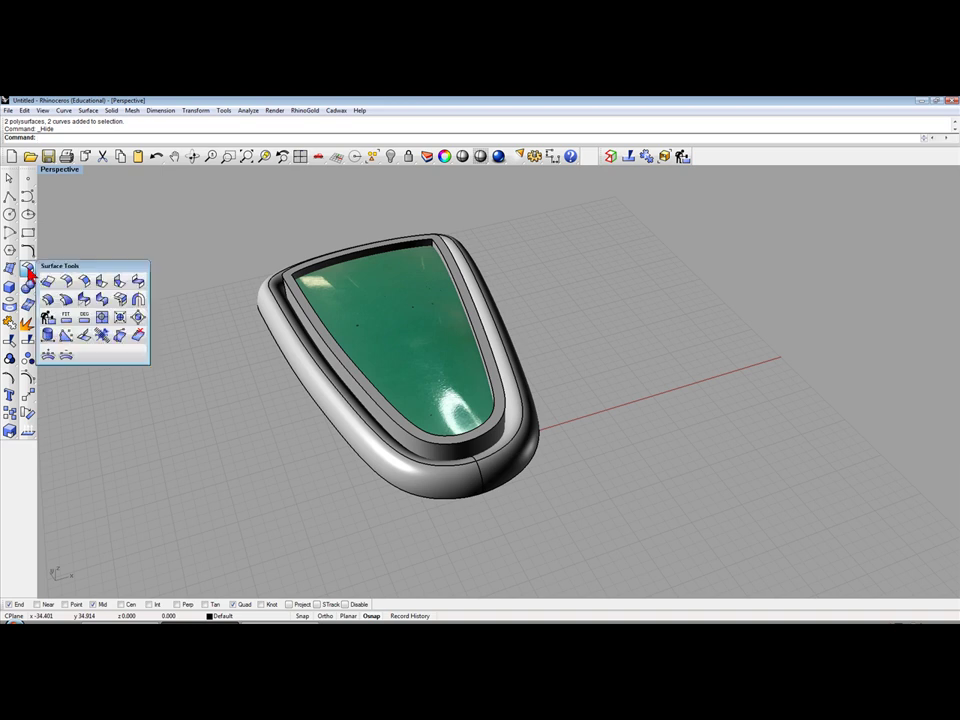
click(31, 288)
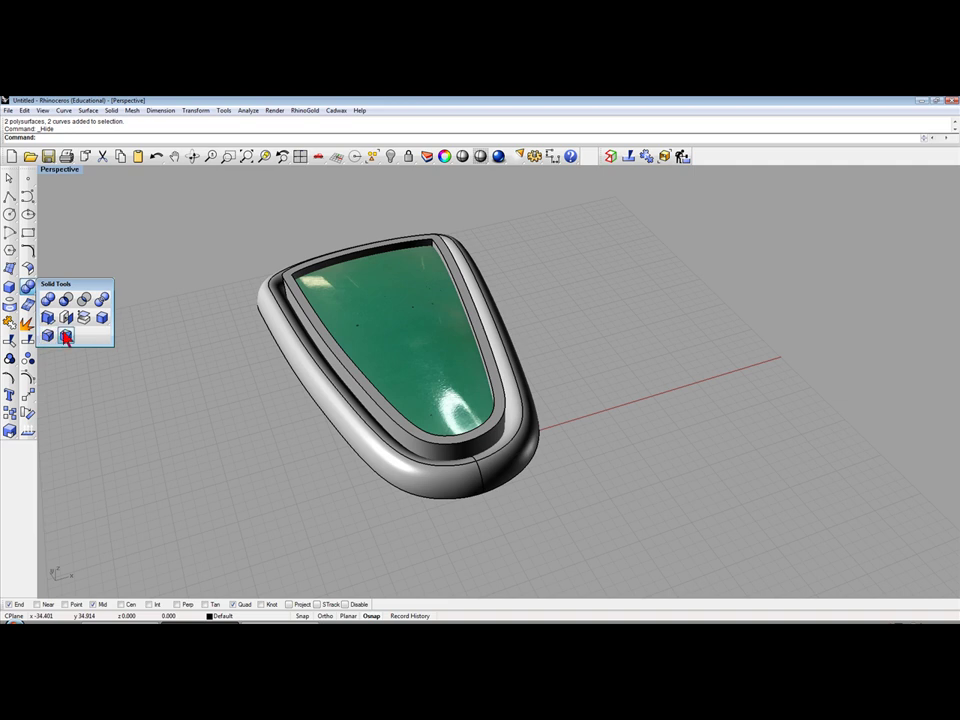
click(66, 337)
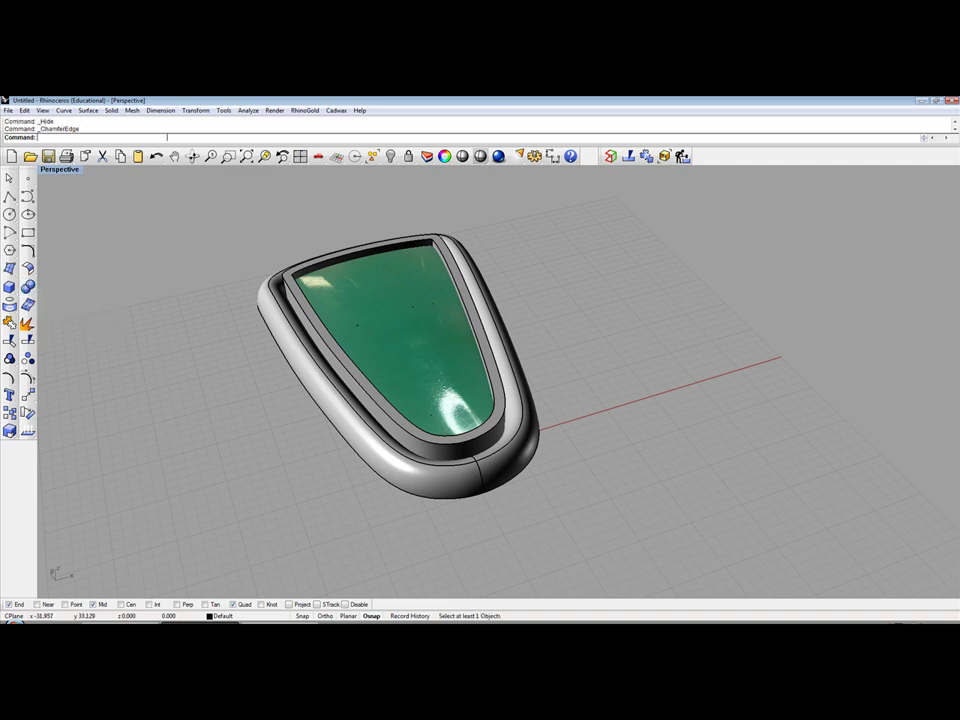
click(495, 360)
key(Return)
key(Return)
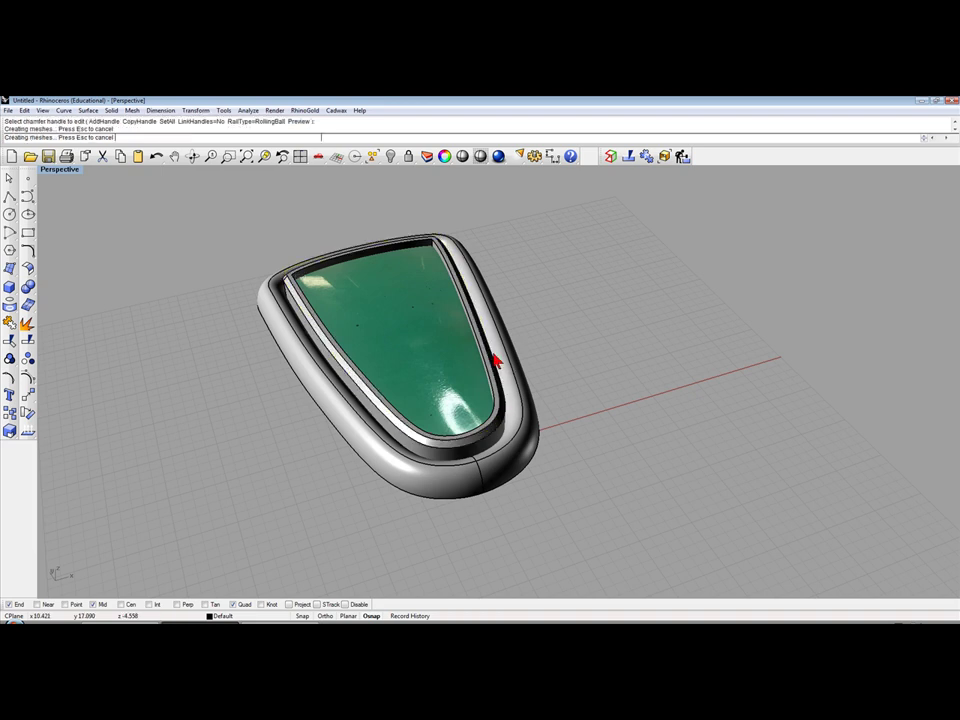
mouse_move(505, 381)
right_down()
mouse_move(773, 370)
mouse_move(677, 395)
right_up()
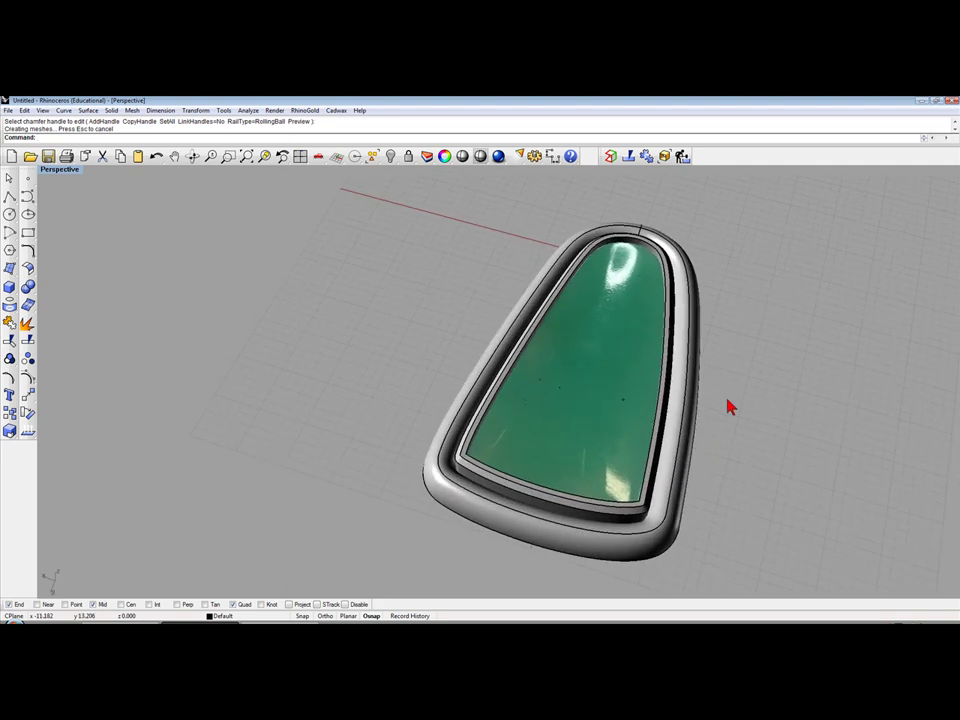
Step: Maximize the Top view, reveal the hidden bail and pearl, and recentre the pendant
double_click(66, 172)
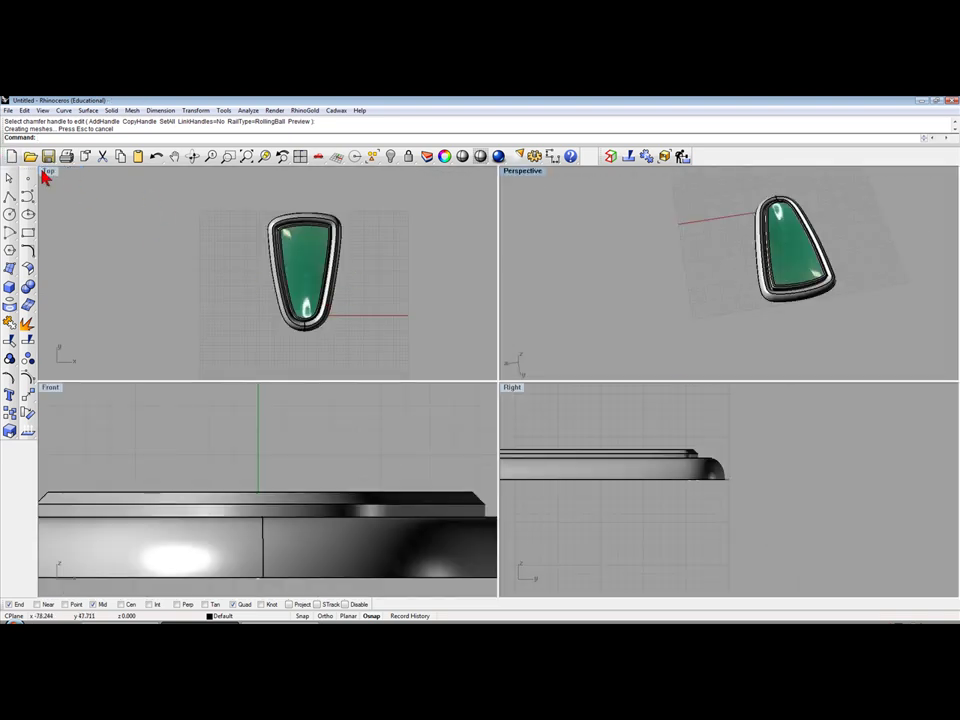
click(44, 176)
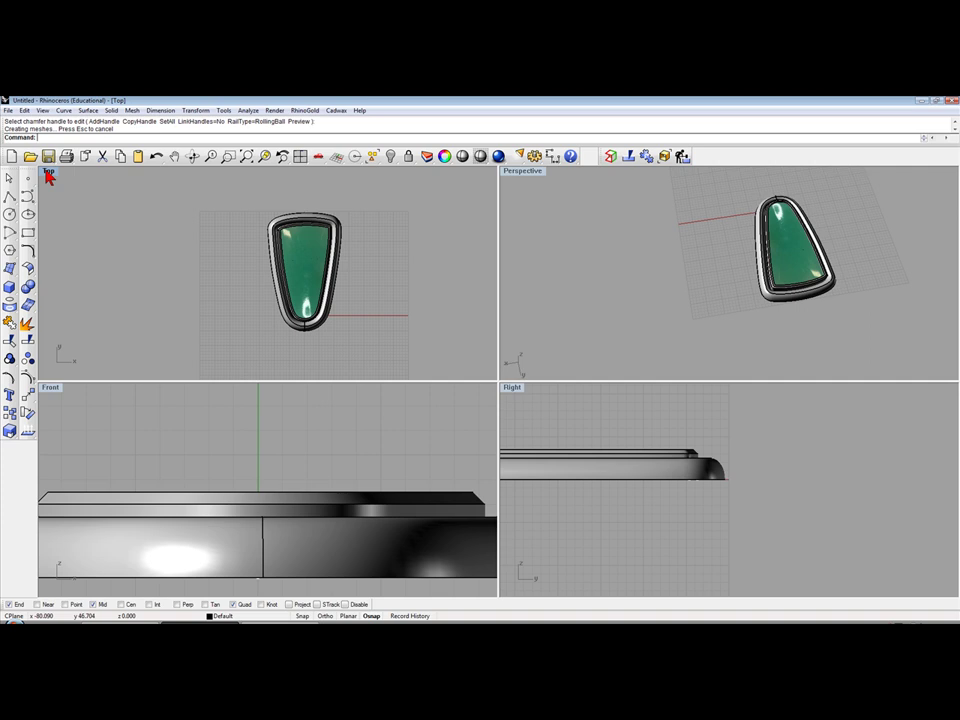
double_click(45, 173)
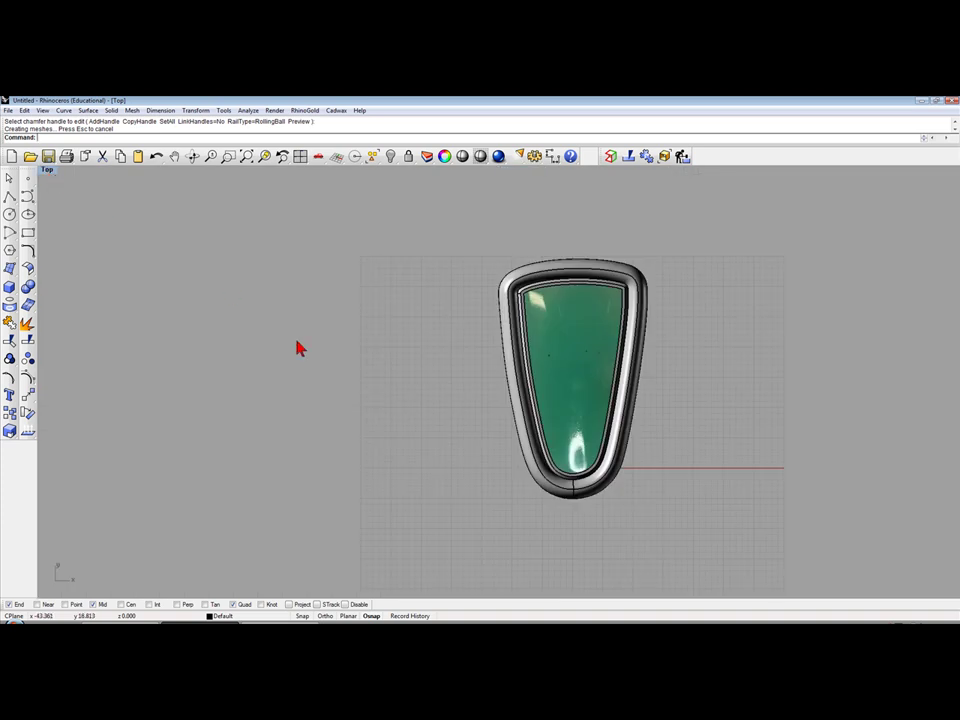
right_click(392, 159)
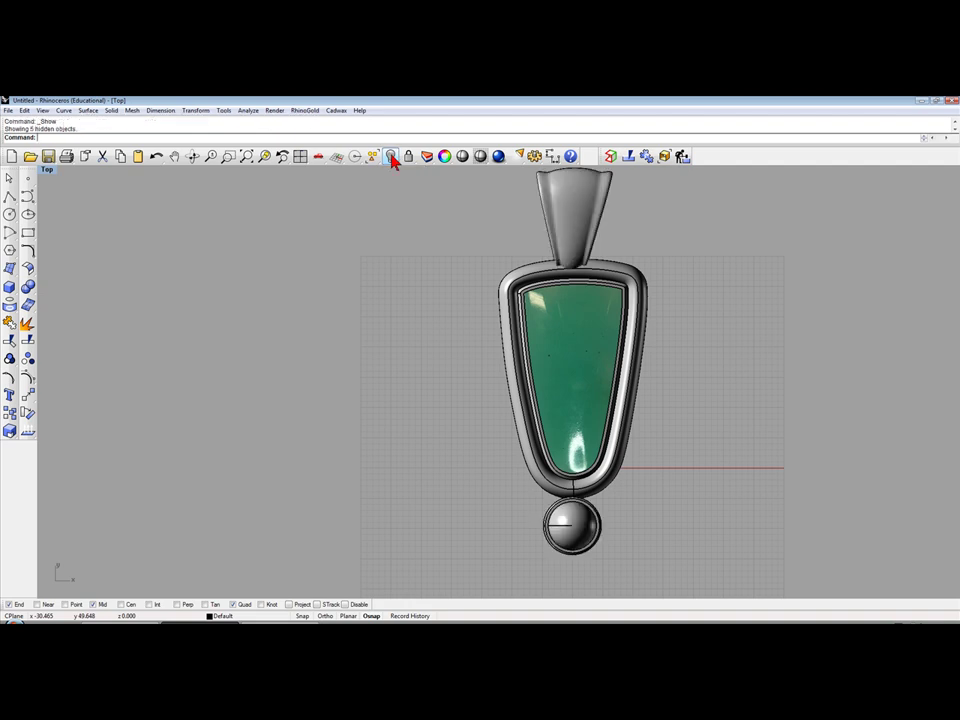
right_drag(482, 268, 398, 291)
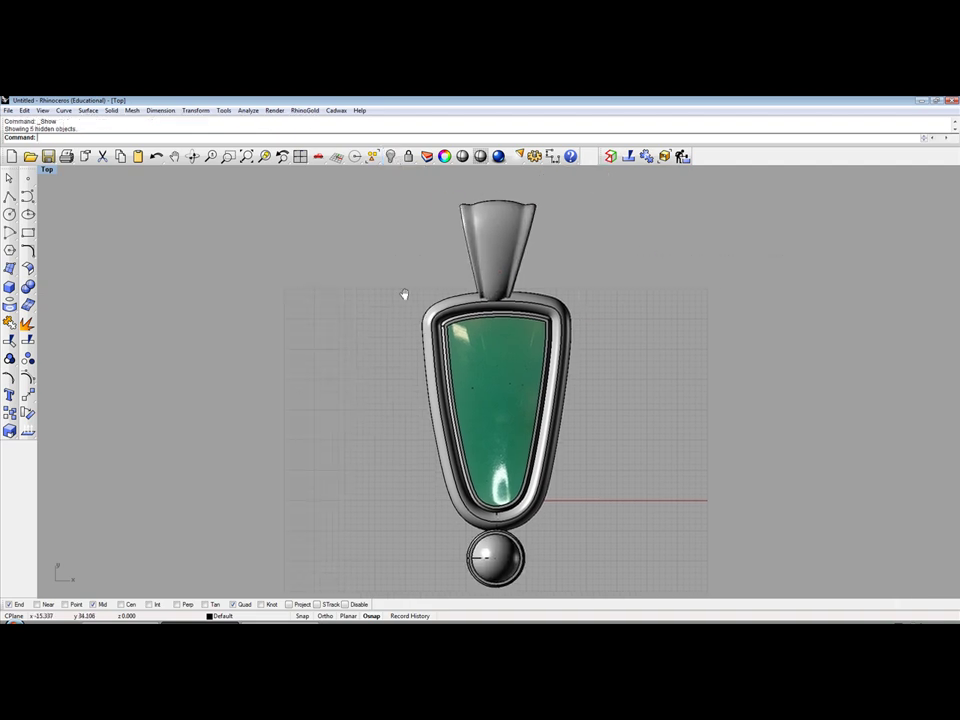
click(47, 171)
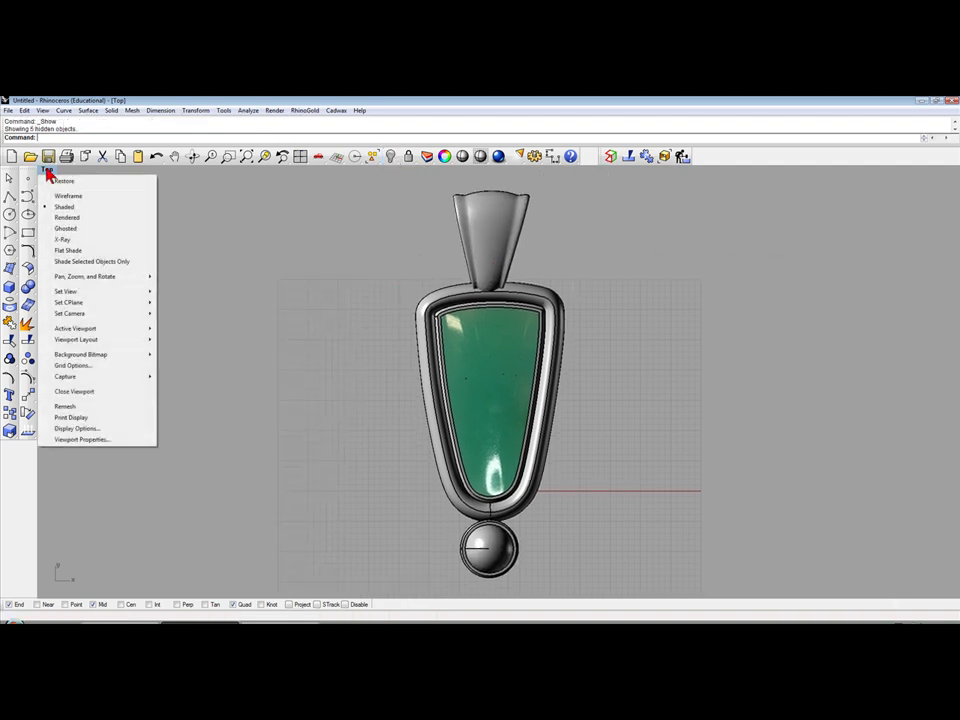
Step: Switch the Top and Perspective views to Rendered display with gold materials
click(66, 217)
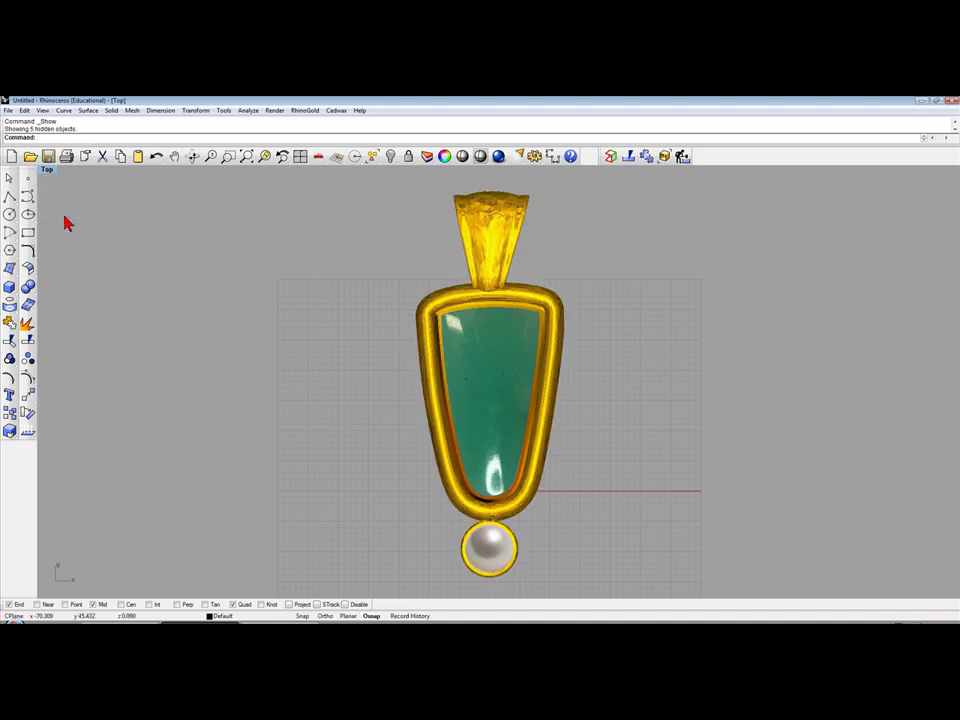
double_click(47, 171)
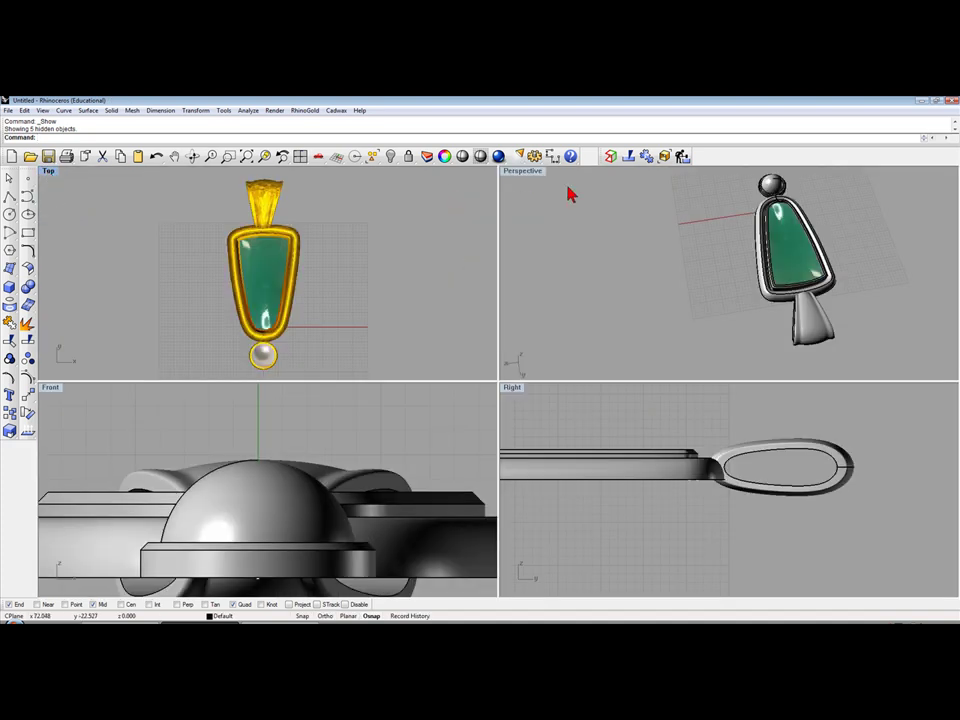
right_click(566, 196)
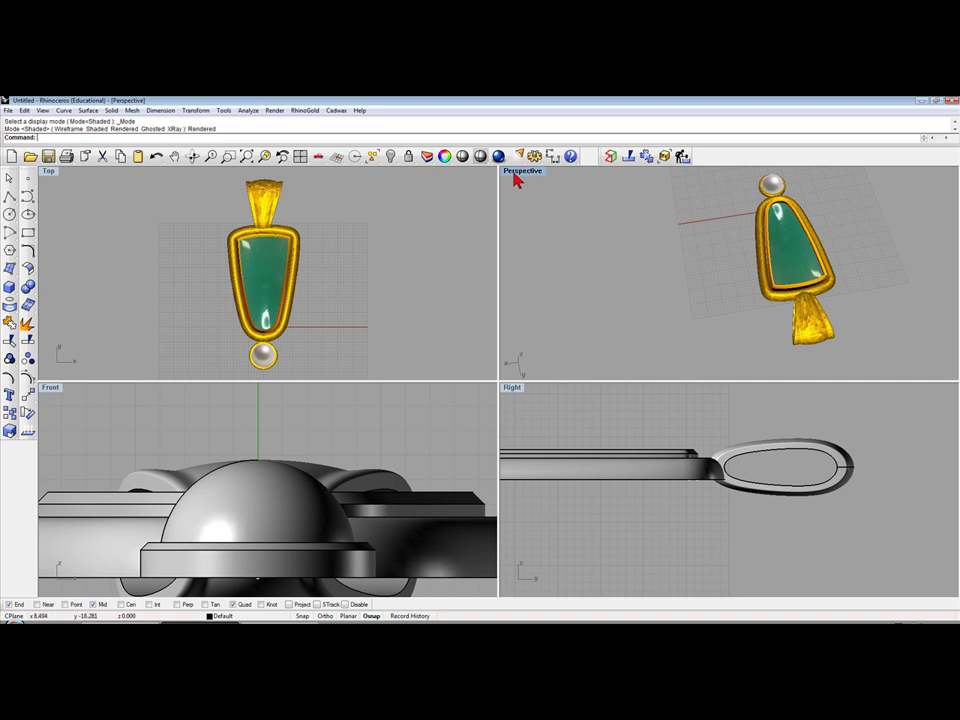
Step: Maximize Perspective and orbit to tilt the pendant upright with the grid visible
double_click(517, 180)
mouse_move(486, 268)
right_down()
mouse_move(514, 274)
mouse_move(767, 233)
mouse_move(808, 251)
right_up()
scroll(414, 420, up, 2)
scroll(430, 415, up, 3)
scroll(437, 414, up, 3)
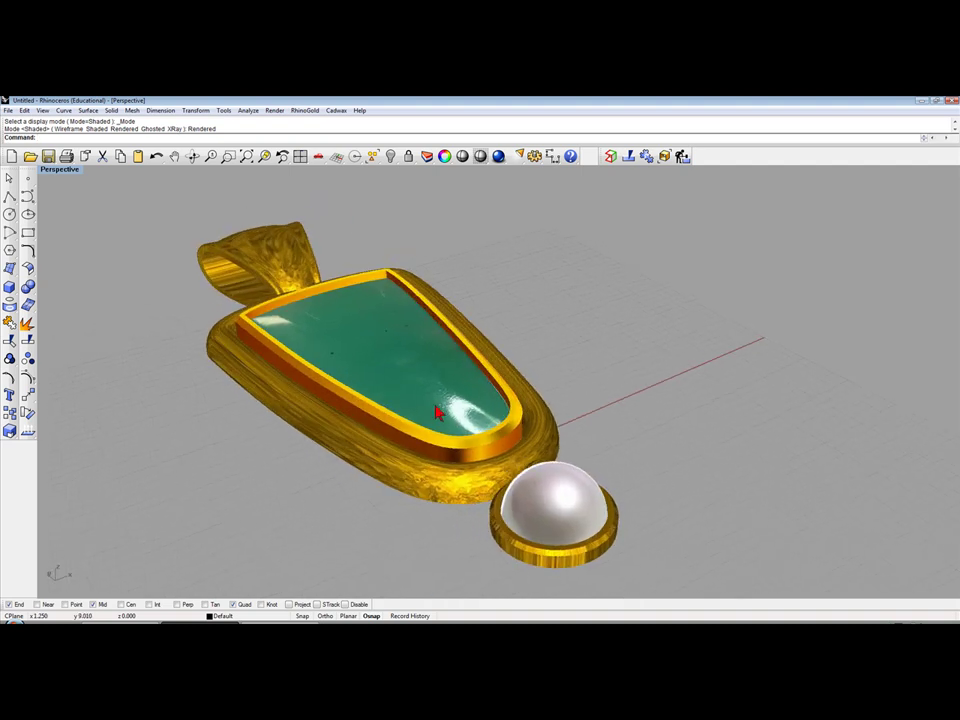
right_drag(489, 489, 580, 470)
scroll(580, 470, down, 3)
scroll(450, 498, up, 3)
scroll(448, 498, down, 3)
right_drag(446, 498, 240, 263)
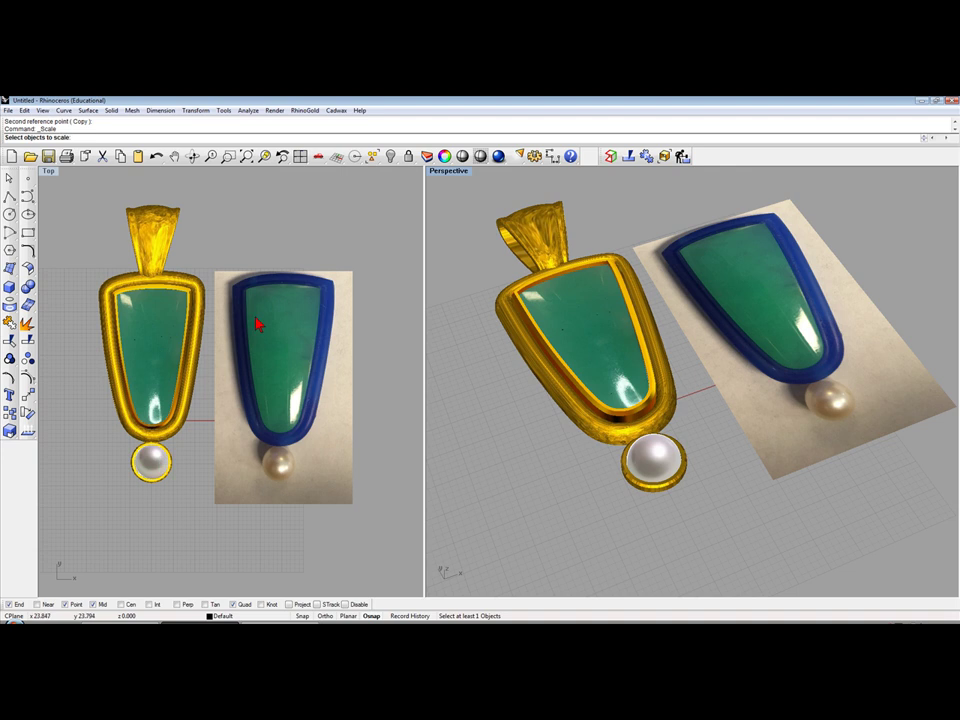
scroll(280, 307, up, 5)
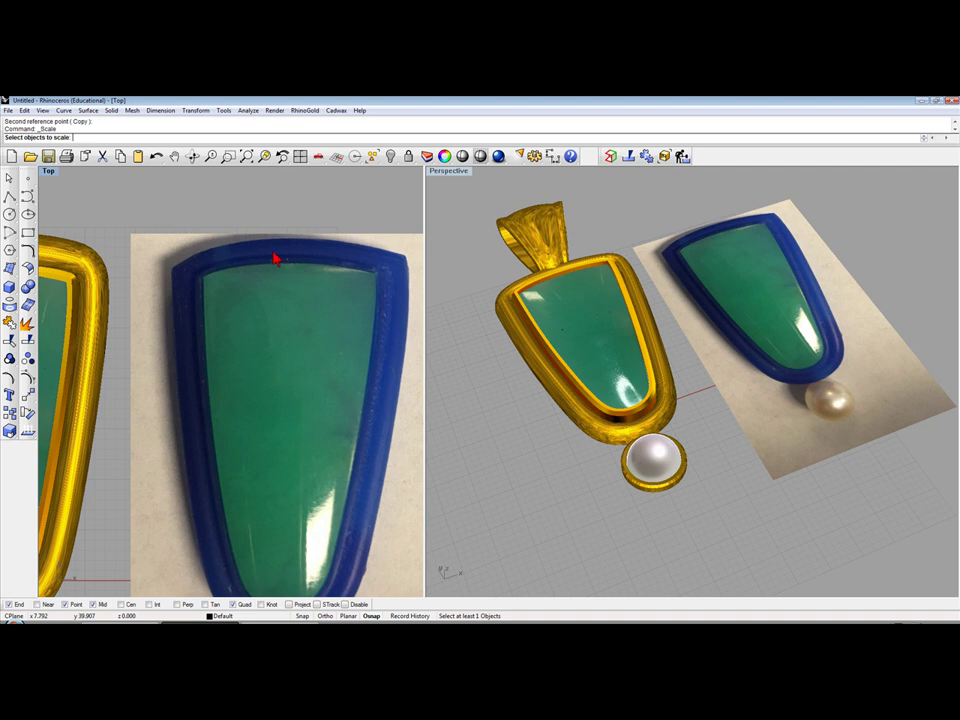
key(ctrl+m)
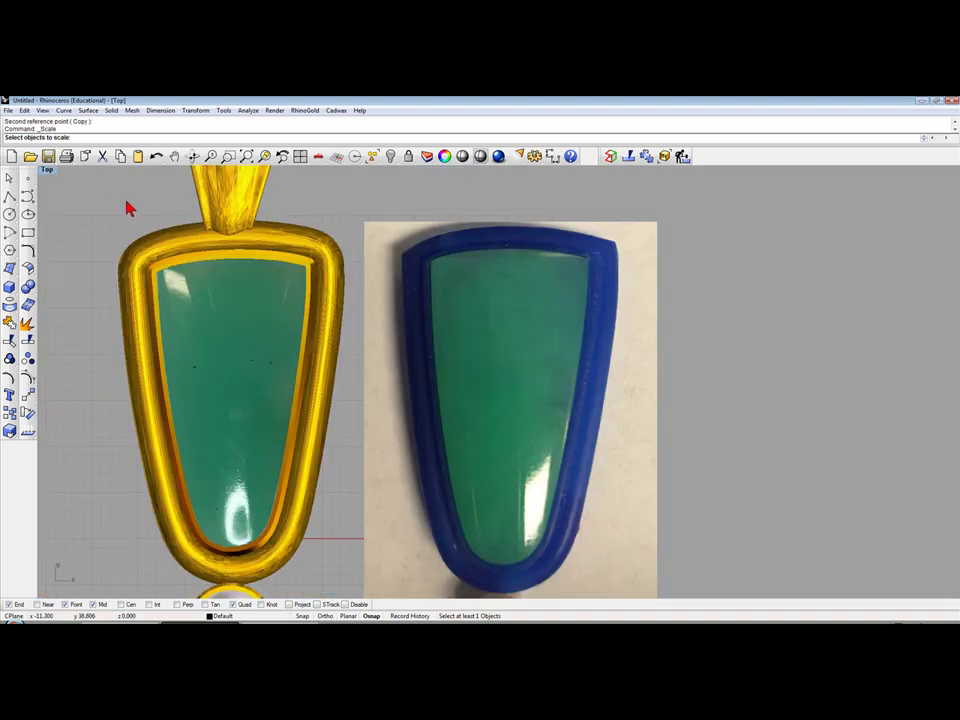
scroll(167, 249, down, 3)
scroll(219, 221, down, 3)
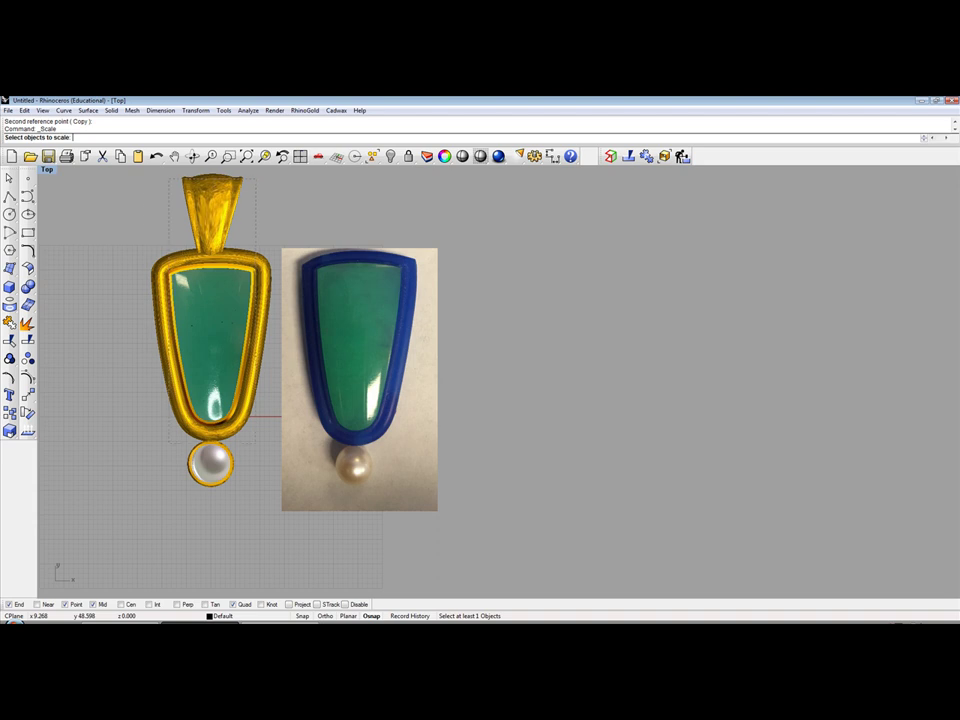
click(390, 158)
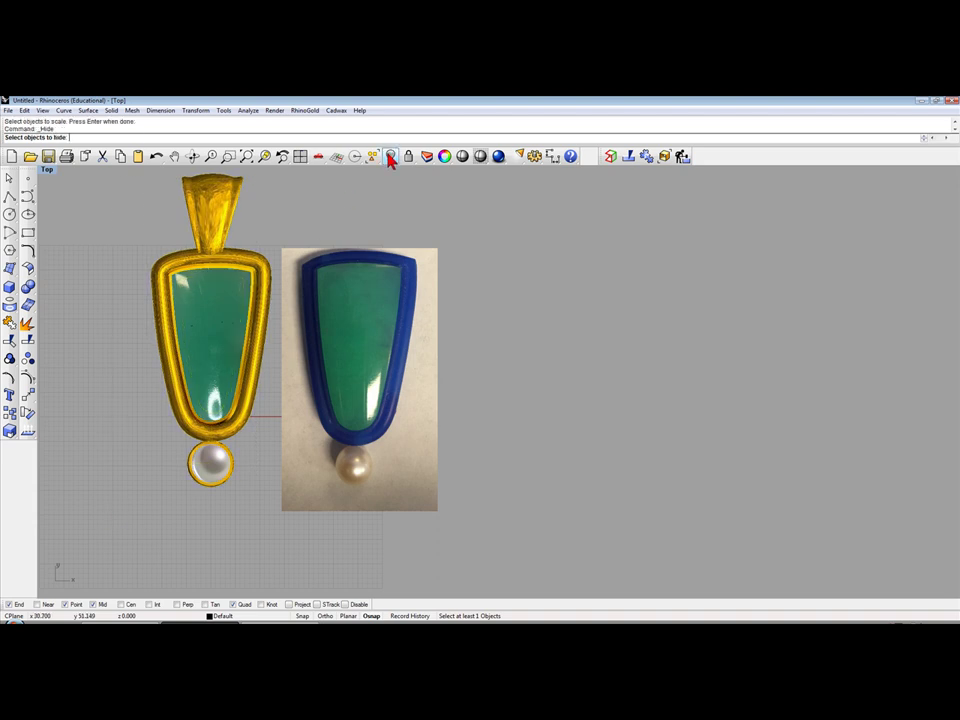
click(157, 420)
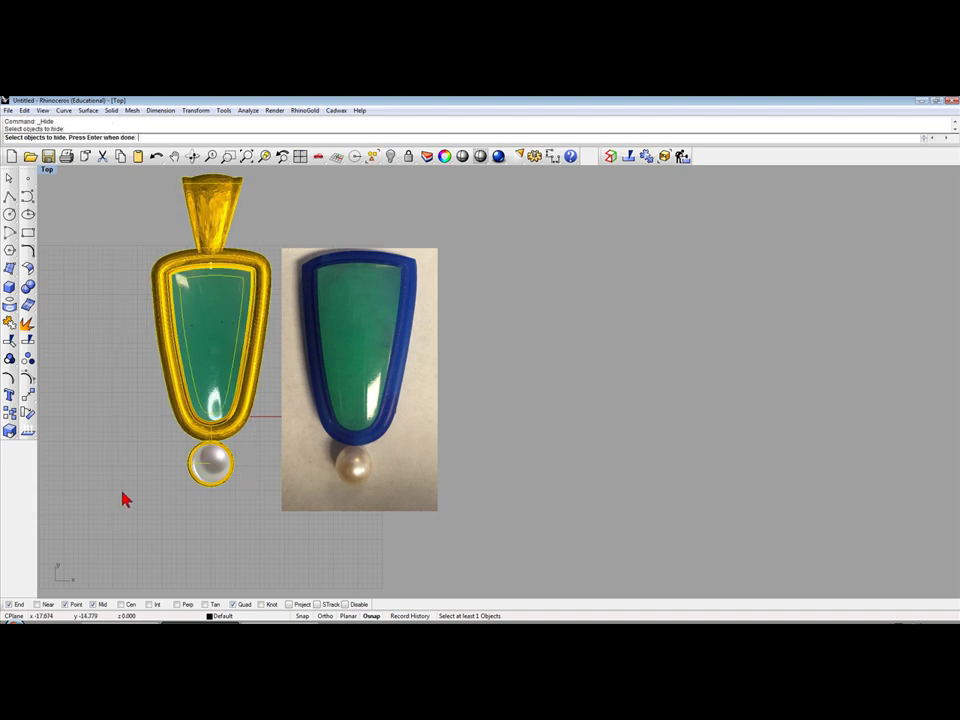
key(Return)
right_click(408, 156)
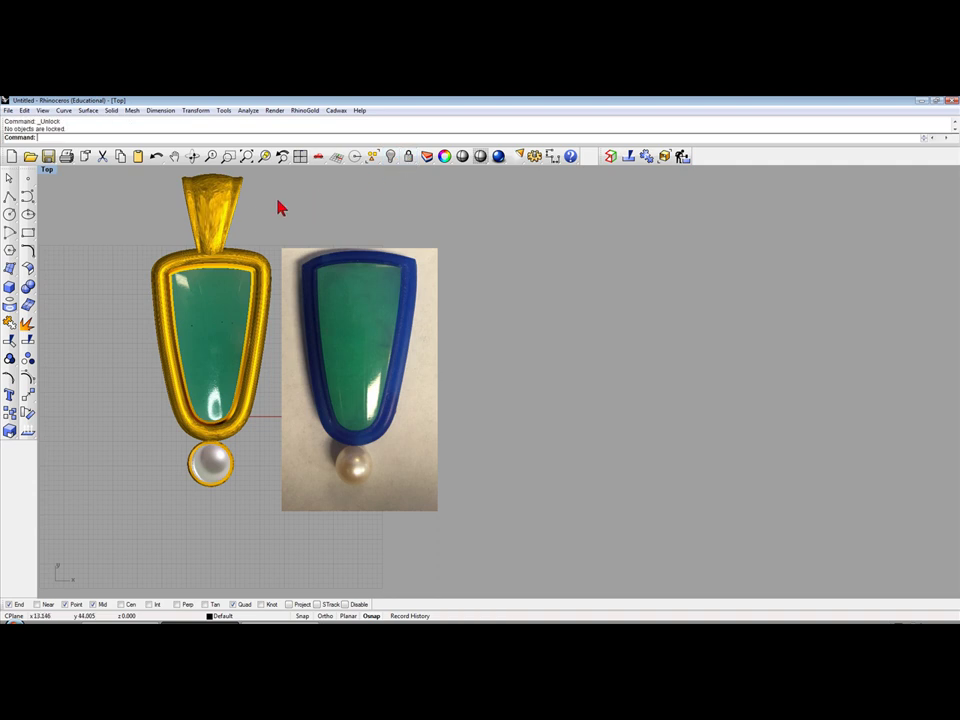
key(ctrl+a)
click(393, 158)
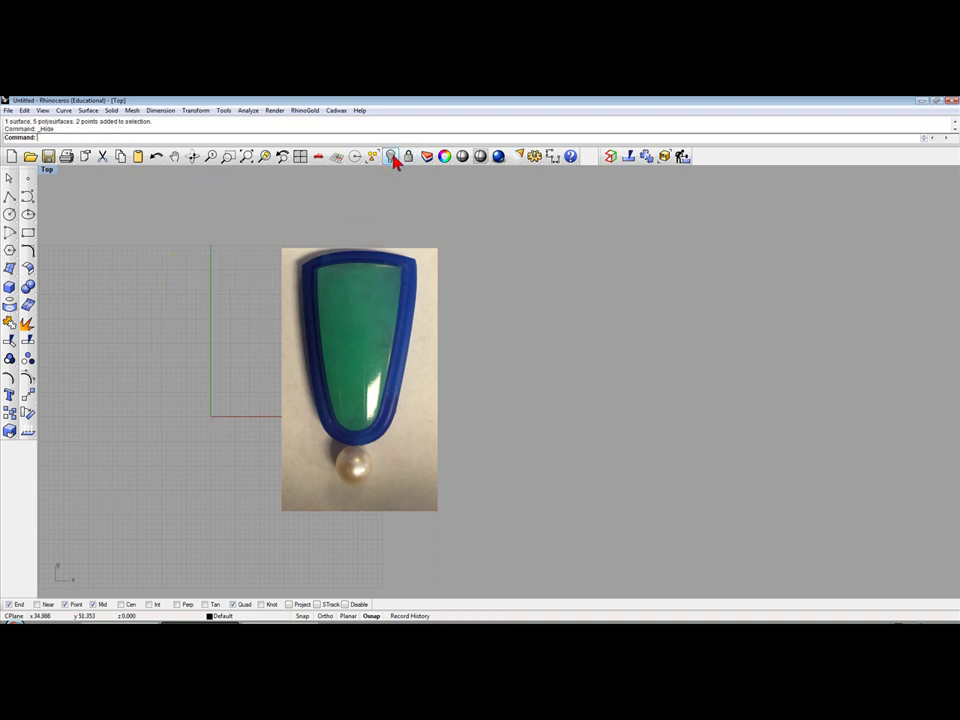
scroll(373, 379, up, 2)
scroll(373, 379, up, 2)
scroll(372, 378, down, 2)
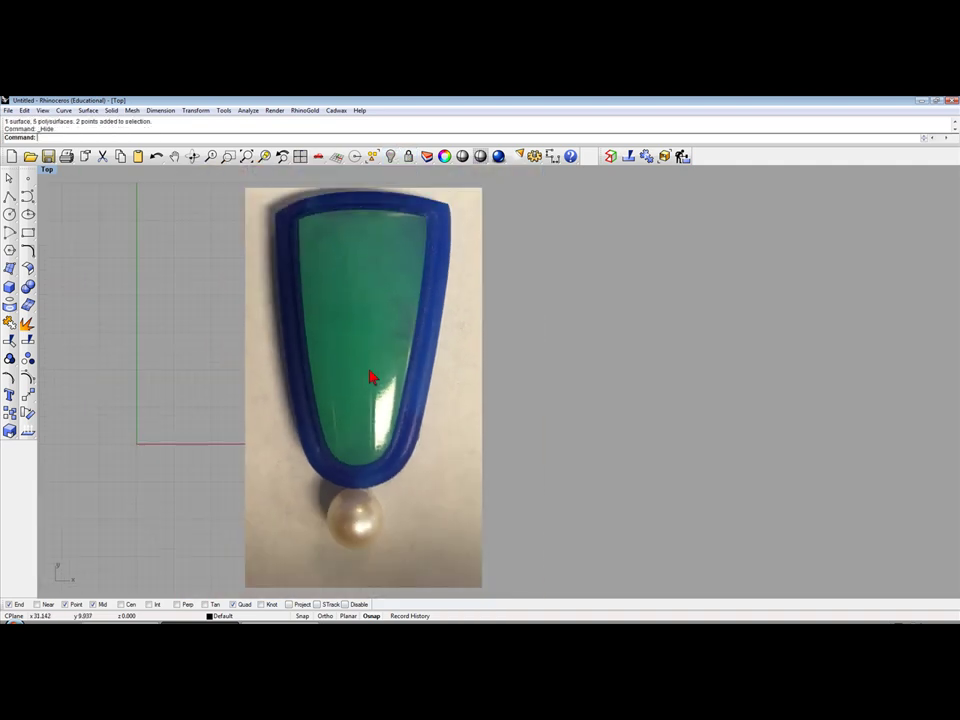
scroll(416, 346, up, 2)
scroll(410, 370, up, 1)
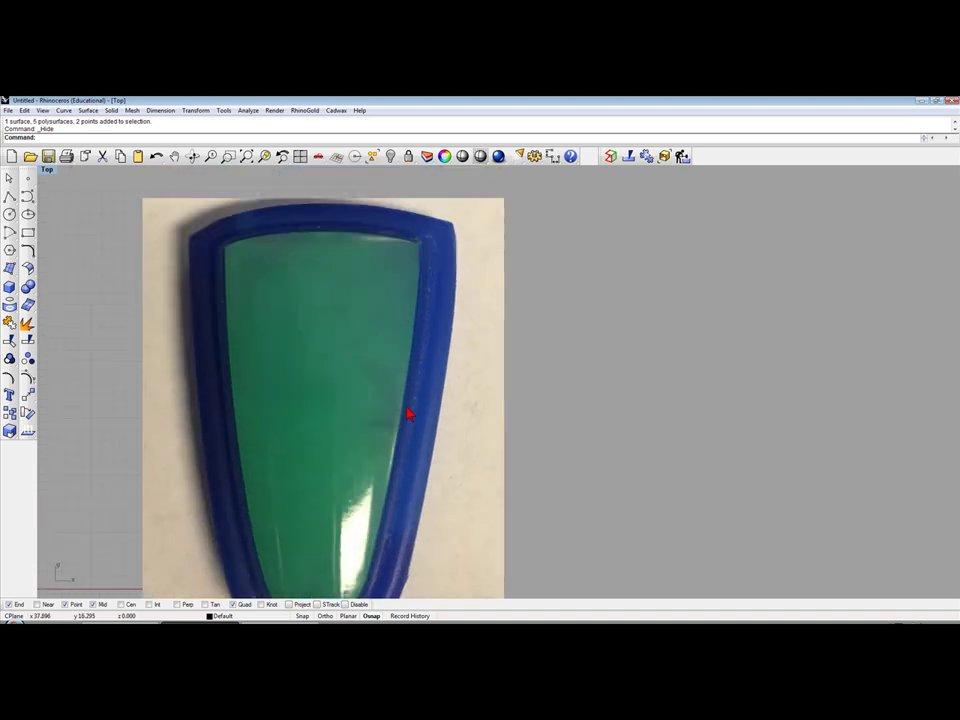
scroll(408, 316, up, 2)
scroll(476, 197, down, 1)
scroll(463, 252, down, 1)
scroll(450, 280, down, 2)
scroll(388, 339, up, 2)
scroll(388, 339, up, 2)
scroll(388, 343, down, 4)
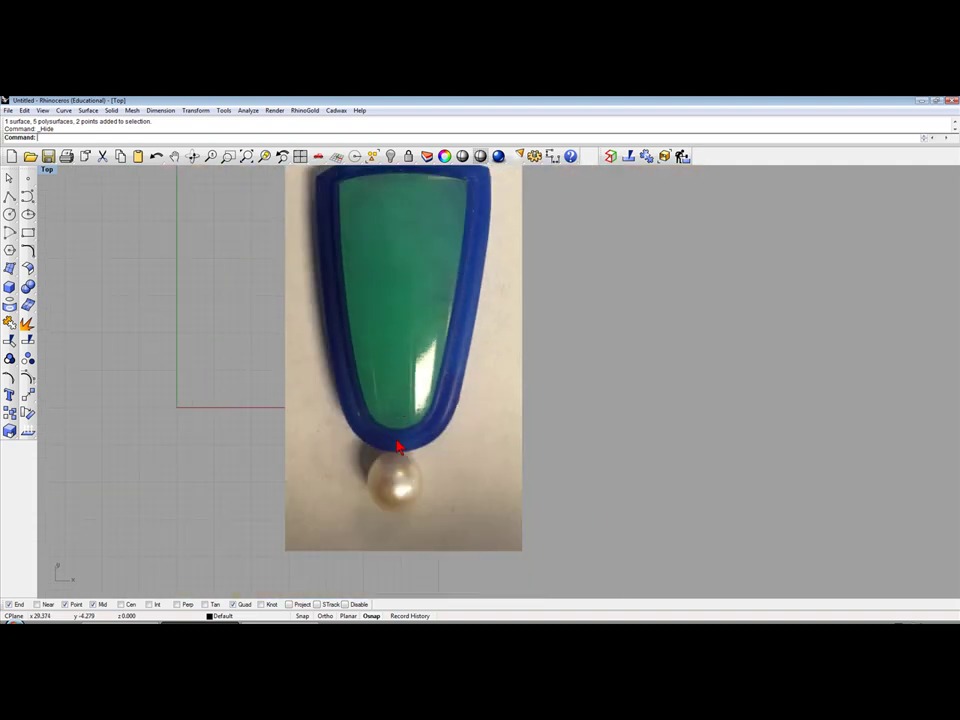
scroll(398, 455, up, 1)
scroll(398, 458, down, 3)
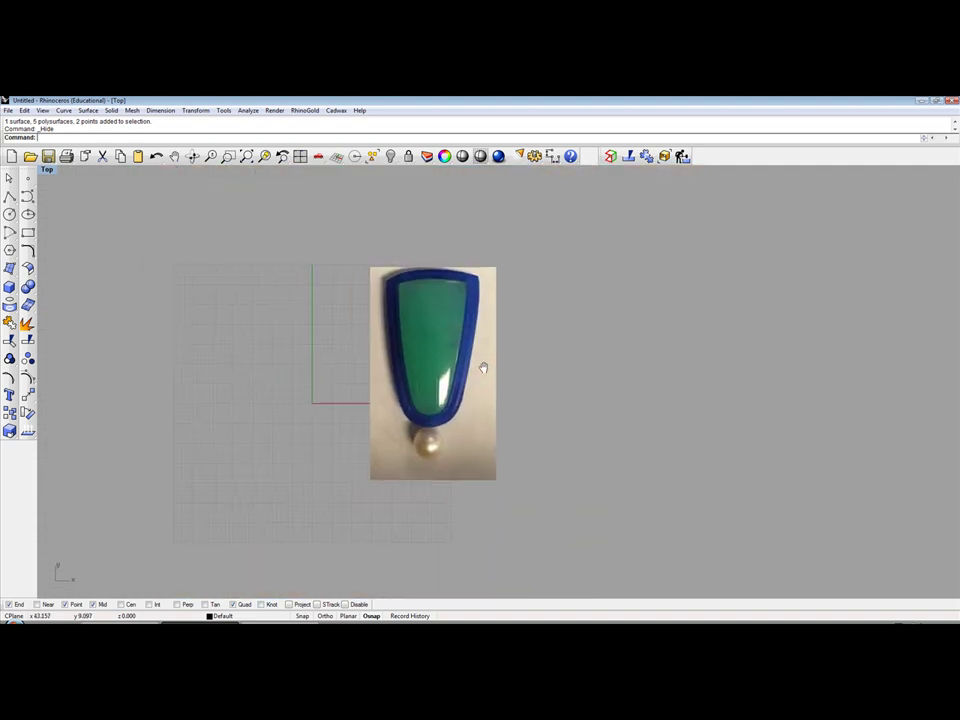
scroll(493, 360, up, 2)
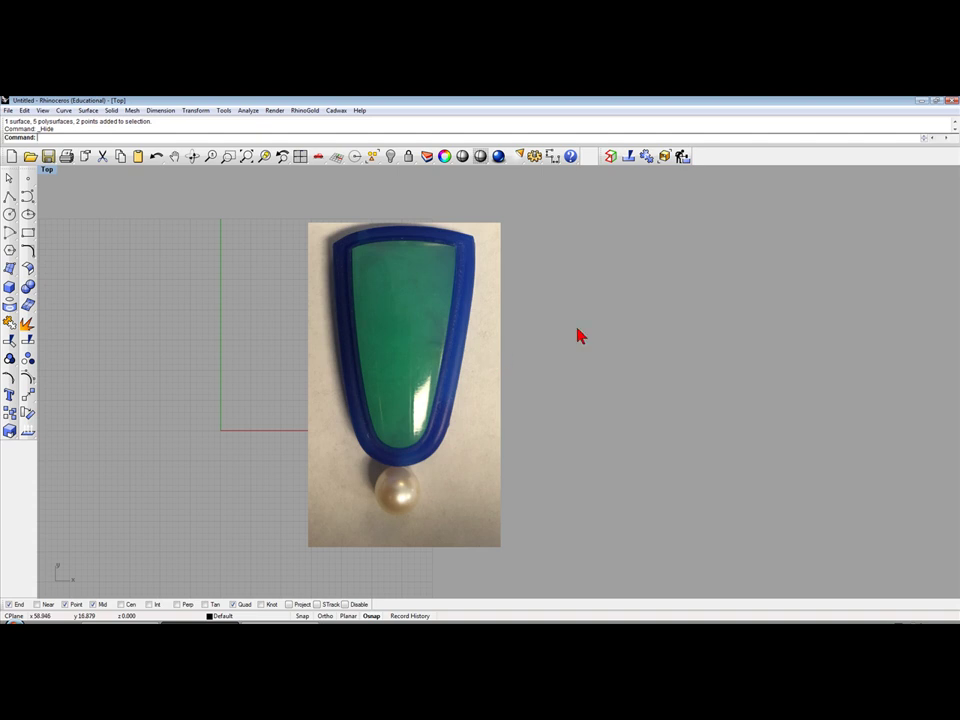
double_click(50, 172)
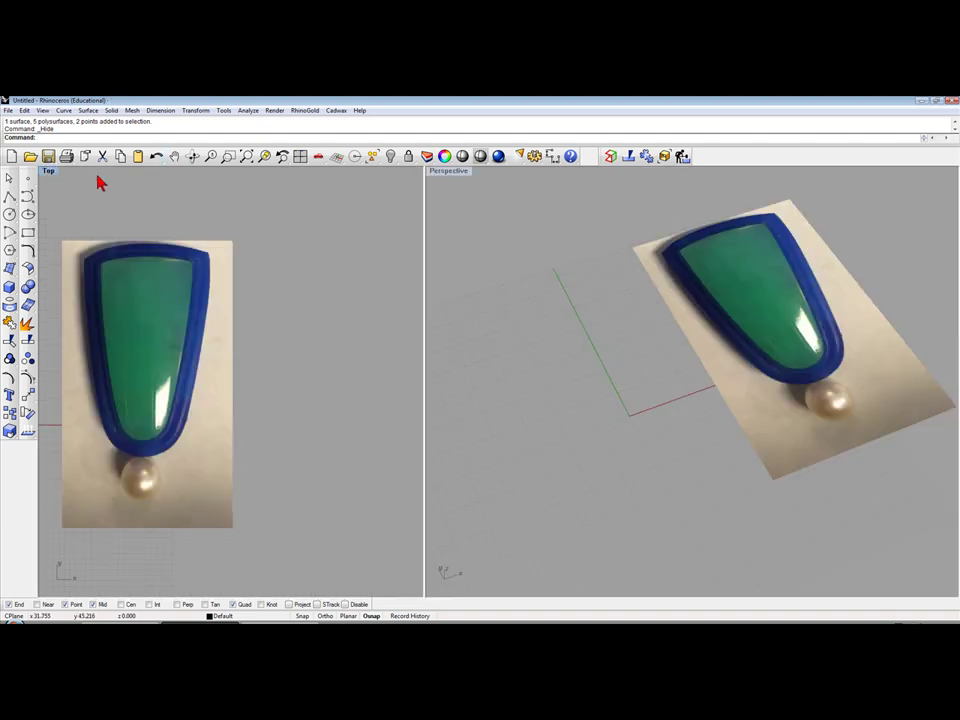
Step: Unhide the gold pendant and view it maximized in Perspective from a lower angle
click(391, 157)
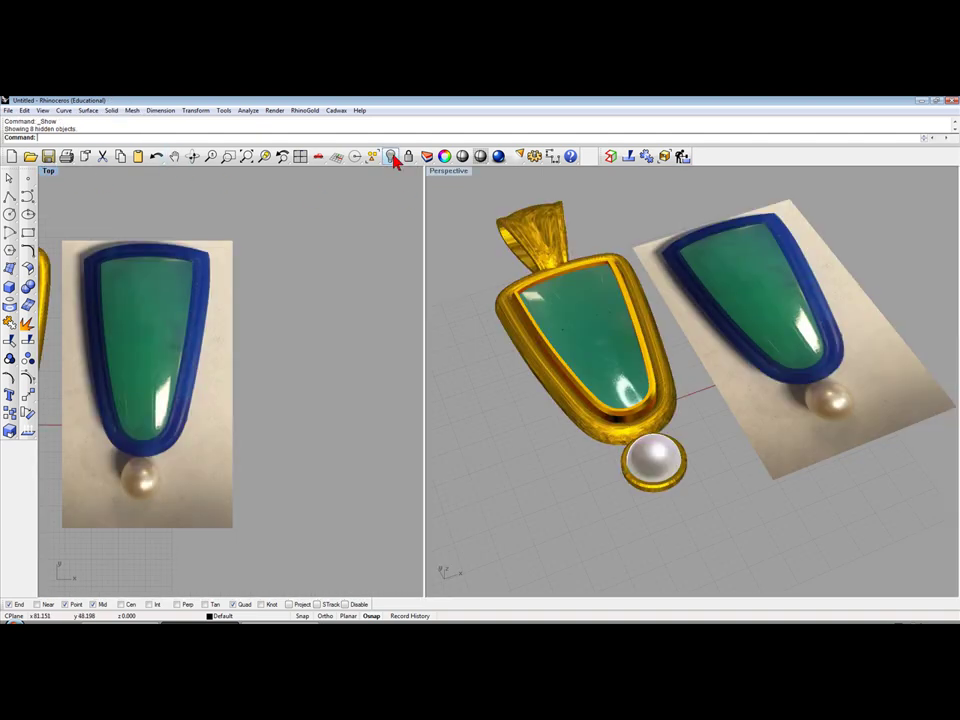
click(454, 180)
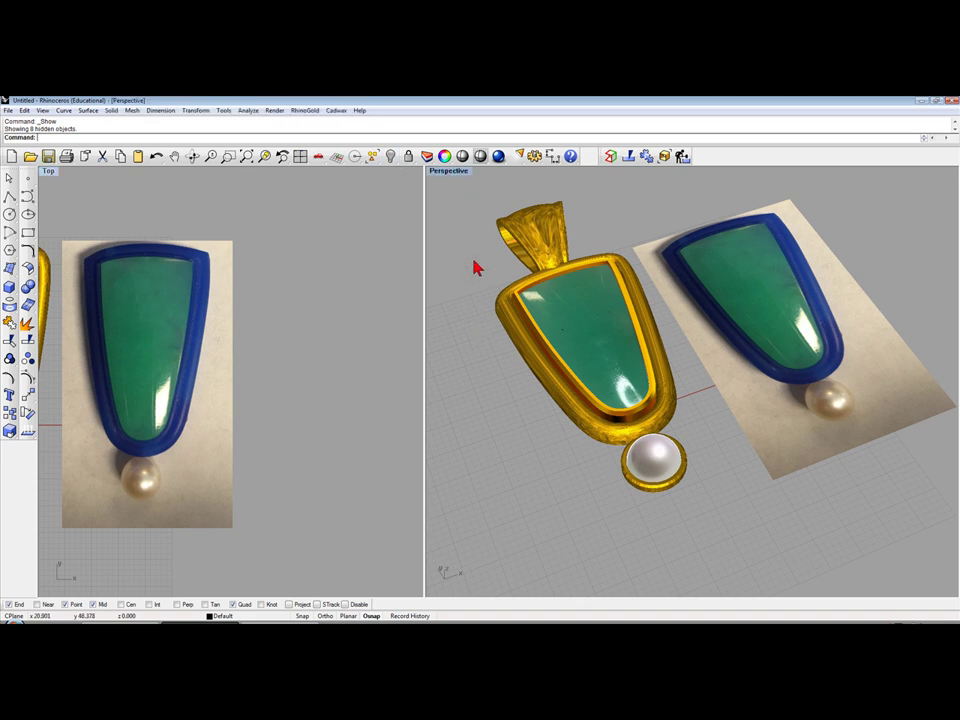
key(ctrl+m)
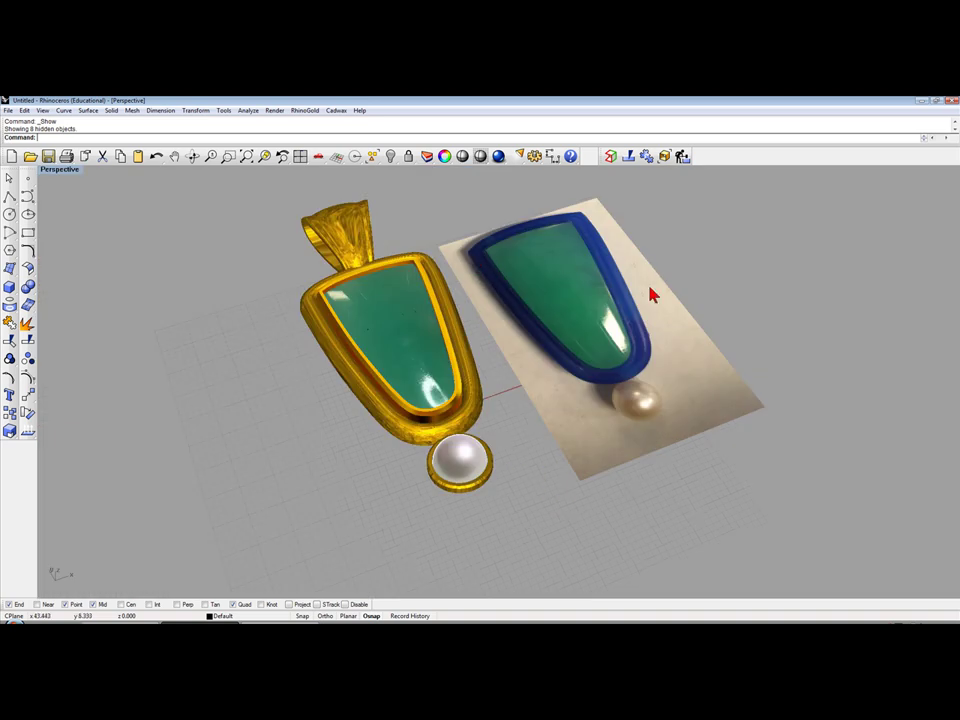
mouse_move(666, 300)
right_down()
mouse_move(669, 285)
mouse_move(628, 334)
right_up()
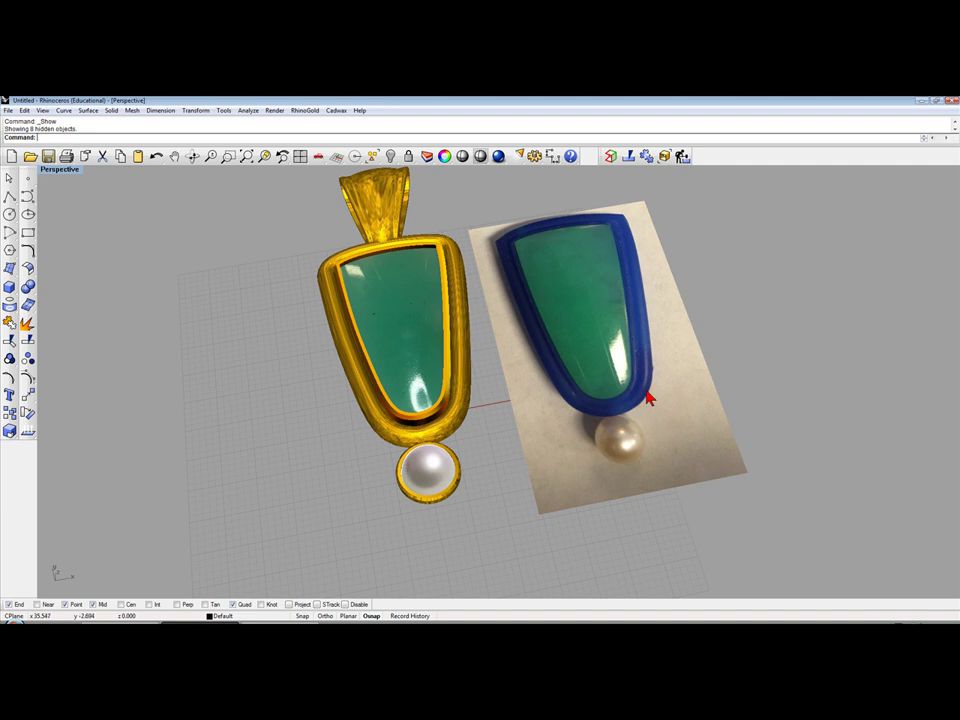